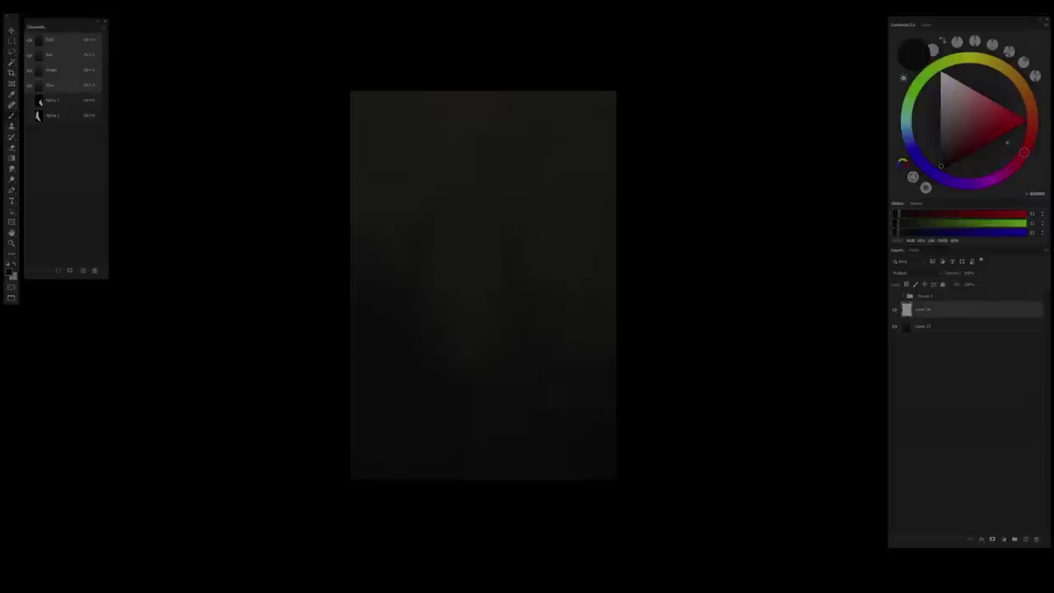
- Sketch the figure's wide hat, head and upper torso near the canvas's upper edge, repositioning the first lines and erasing unwanted ones
mouse_move(463, 136)
left_mouse_down()
mouse_move(472, 149)
mouse_move(532, 124)
left_mouse_up()
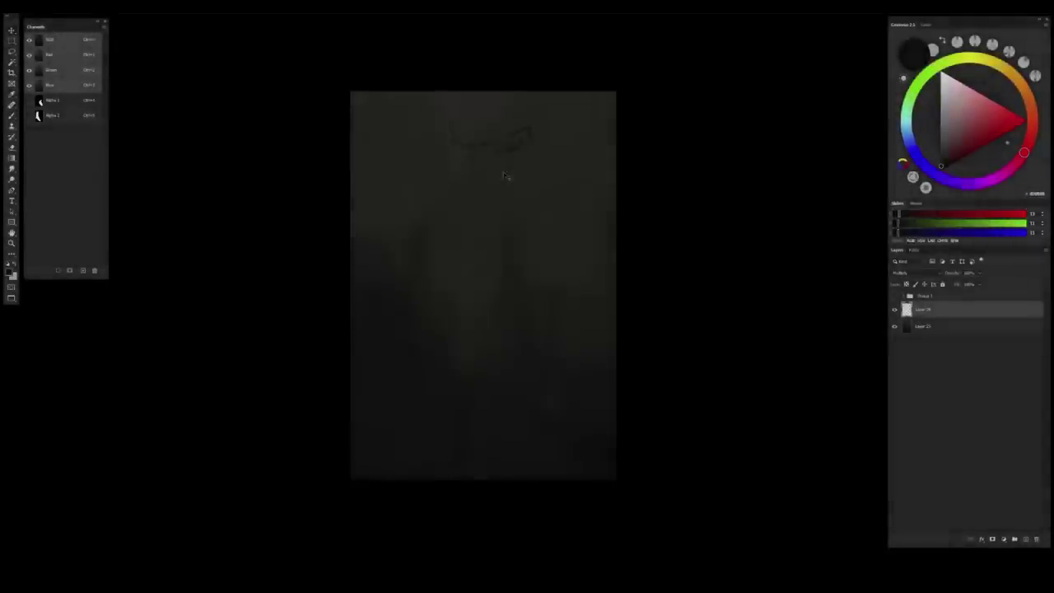
key("ctrl+t")
key("Return")
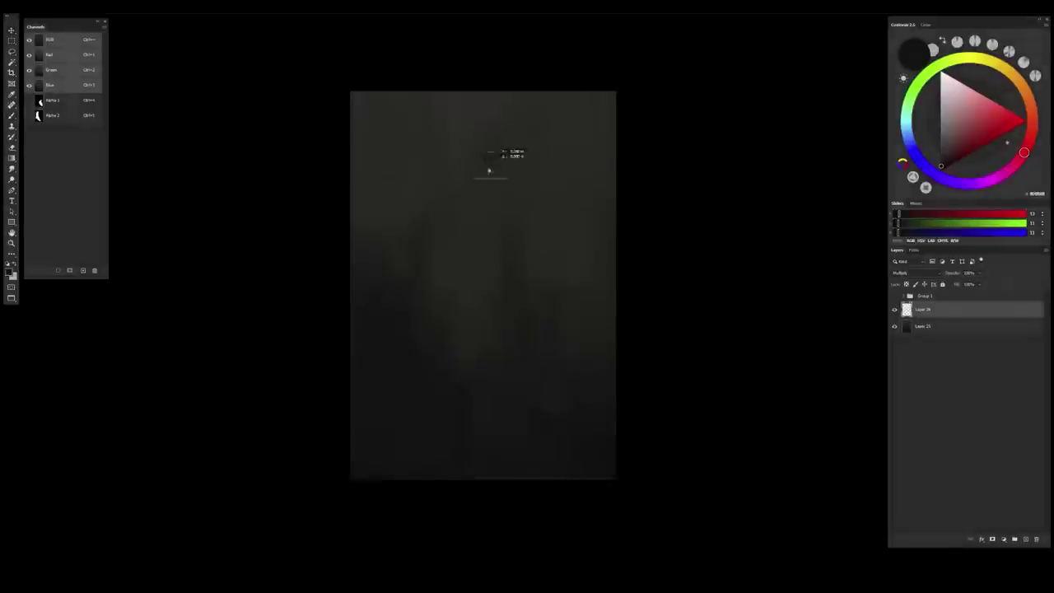
left_click_drag(454, 171, 474, 175)
key("e")
left_click_drag(495, 125, 449, 138)
key("b")
left_click_drag(481, 188, 450, 186)
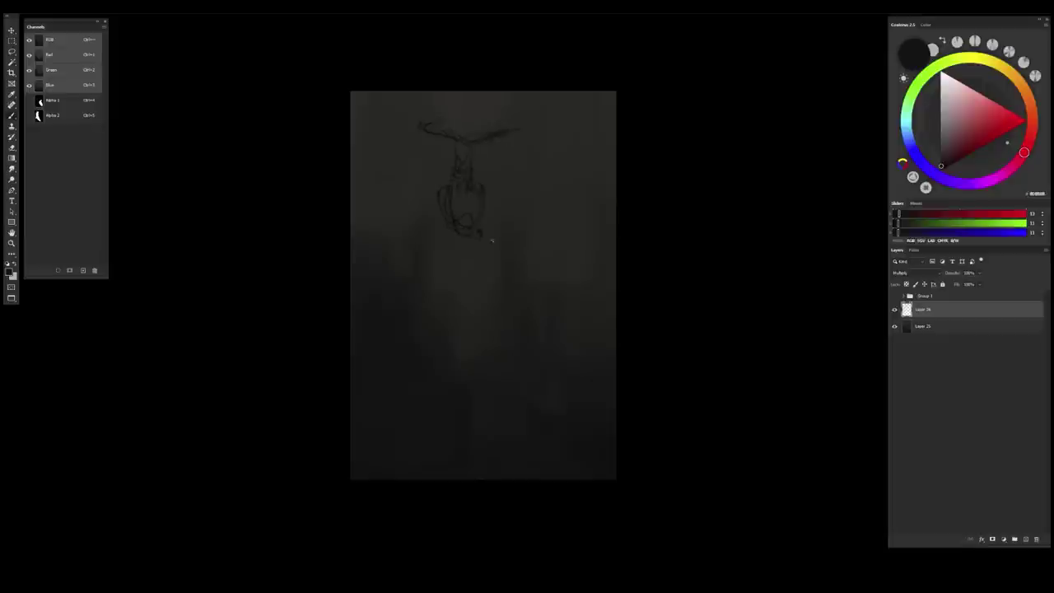
- Sketch the figure's long body, trailing side lines and the arched form beside it, mirroring the canvas to refine the hat brim
mouse_move(486, 306)
left_mouse_down()
mouse_move(463, 305)
mouse_move(477, 393)
left_mouse_up()
left_click_drag(498, 138, 493, 210)
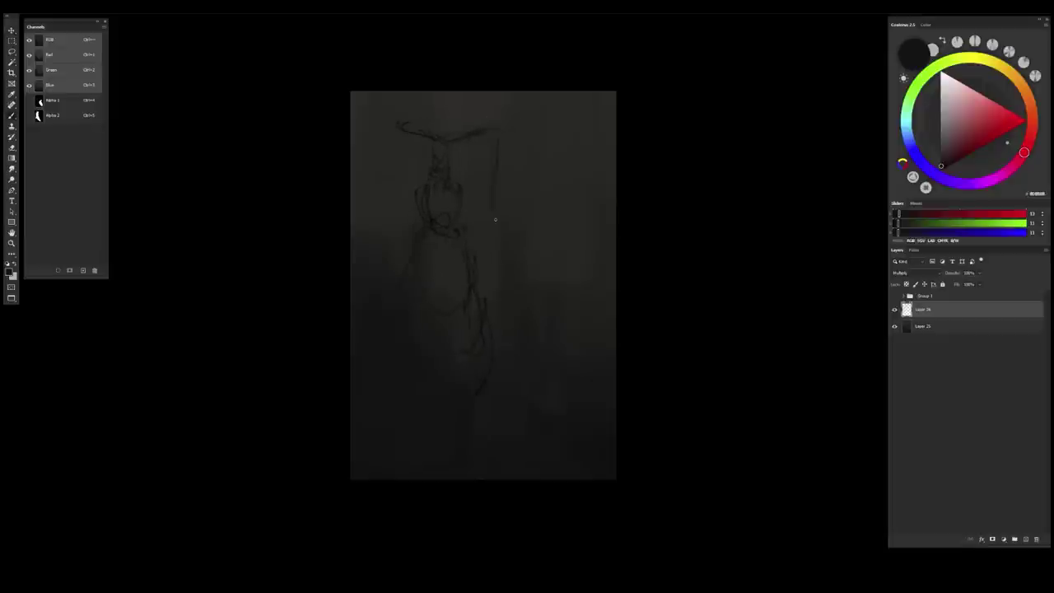
left_click_drag(487, 293, 500, 391)
key("ctrl+shift+h")
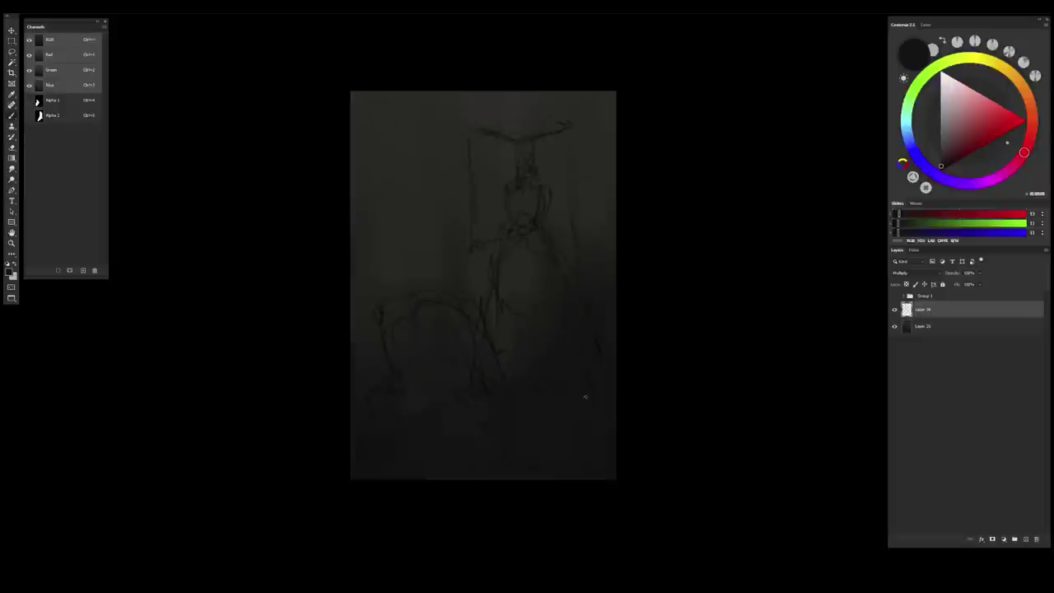
left_click_drag(557, 126, 537, 133)
key("ctrl+shift+h")
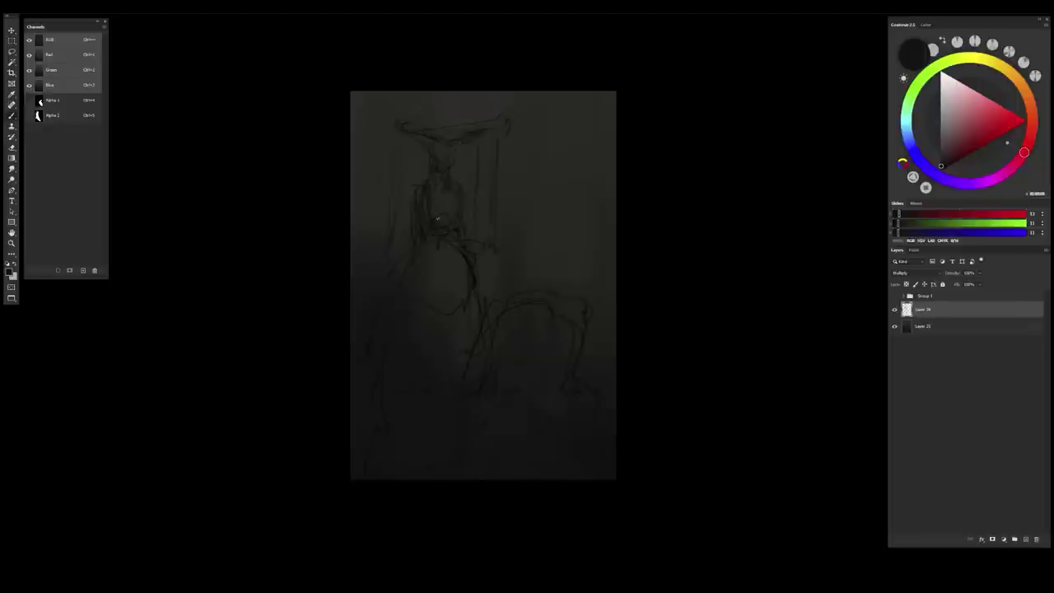
- Show the document in its own window and refine the figure's torso and arms with sketch lines and erasing
key("f")
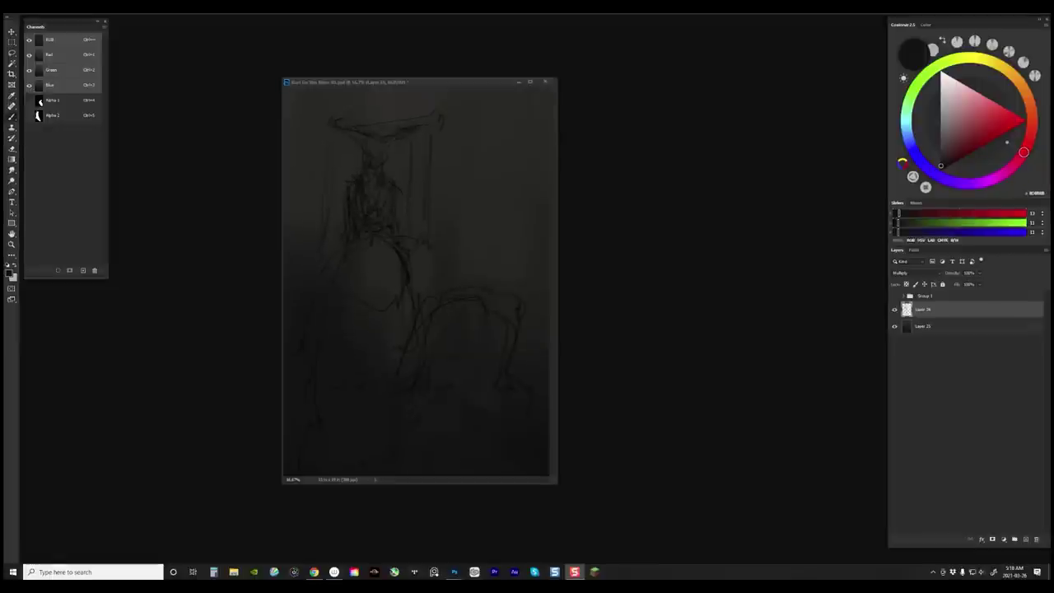
left_click_drag(396, 235, 403, 234)
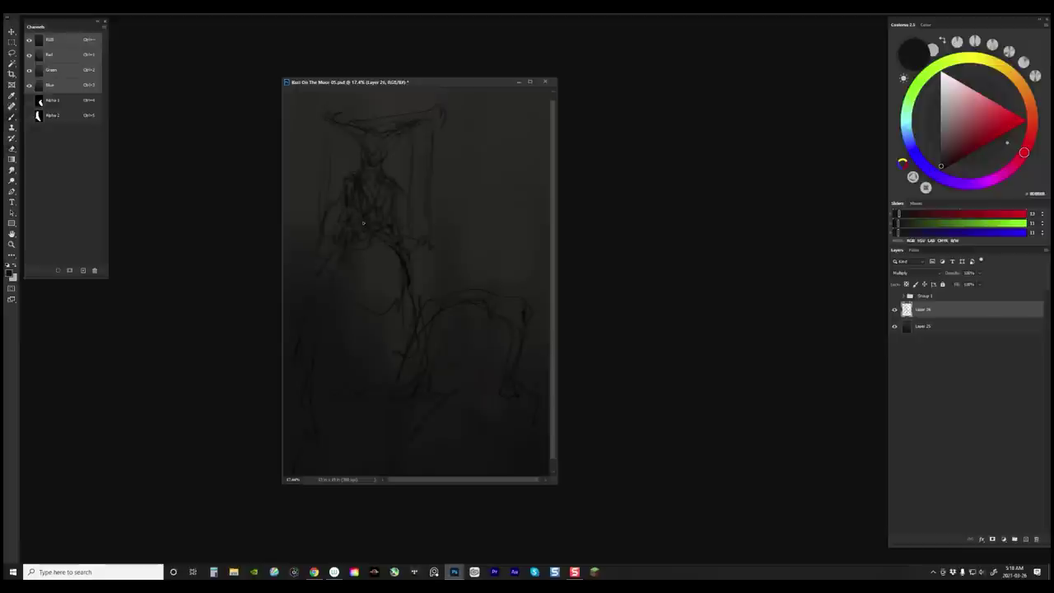
key("e")
left_click_drag(408, 219, 405, 242)
- Try erasing the wide hat and replacing it with a rounded headdress
key("e")
mouse_move(401, 114)
left_mouse_down()
mouse_move(346, 118)
mouse_move(443, 113)
left_mouse_up()
key("b")
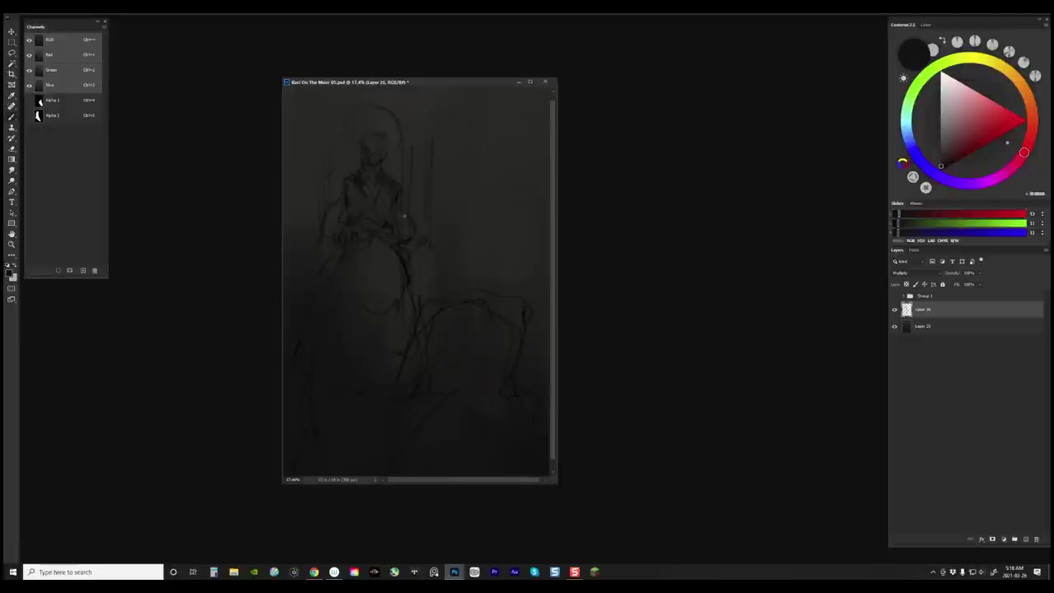
key("ctrl+z")
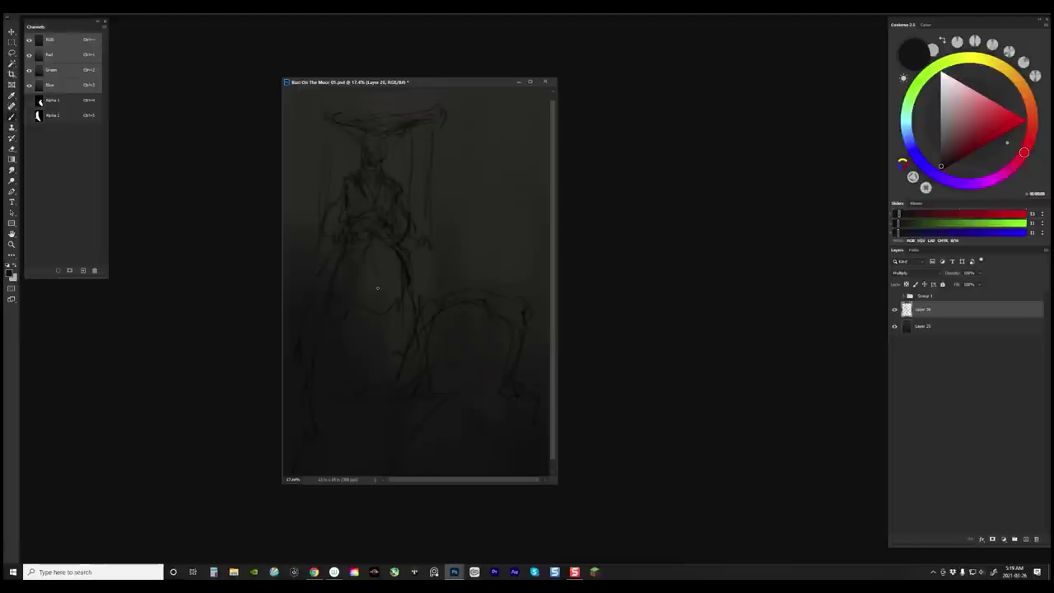
- Lasso the wide hat and head of the sketch and adjust them with Free Transform
key("l")
left_click_drag(395, 158, 374, 160)
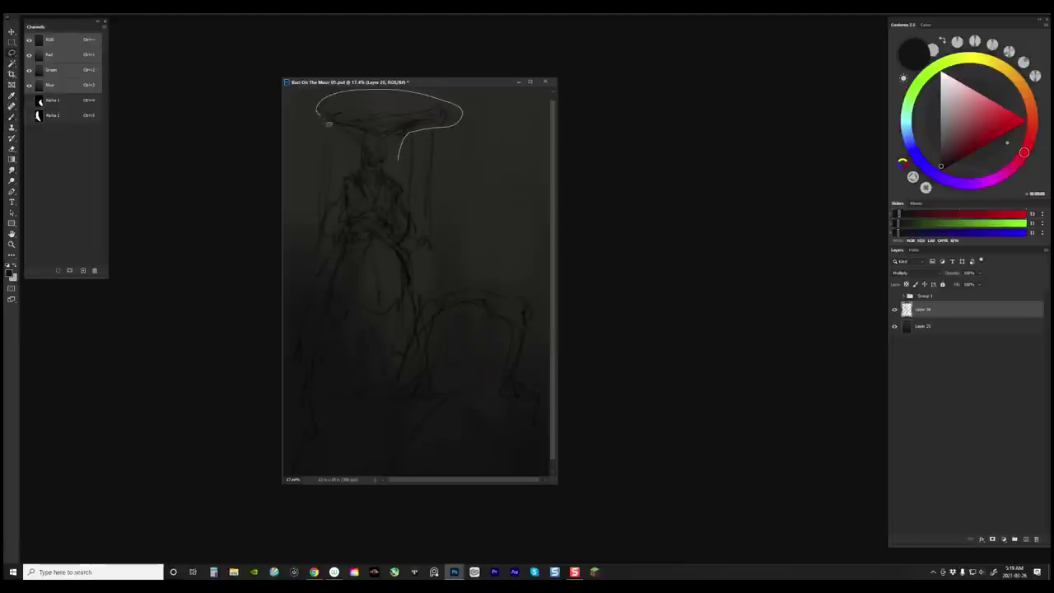
key("ctrl+t")
key("ctrl+minus")
left_click_drag(450, 134, 449, 135)
key("Return")
scroll(461, 228, "up", 4, "alt")
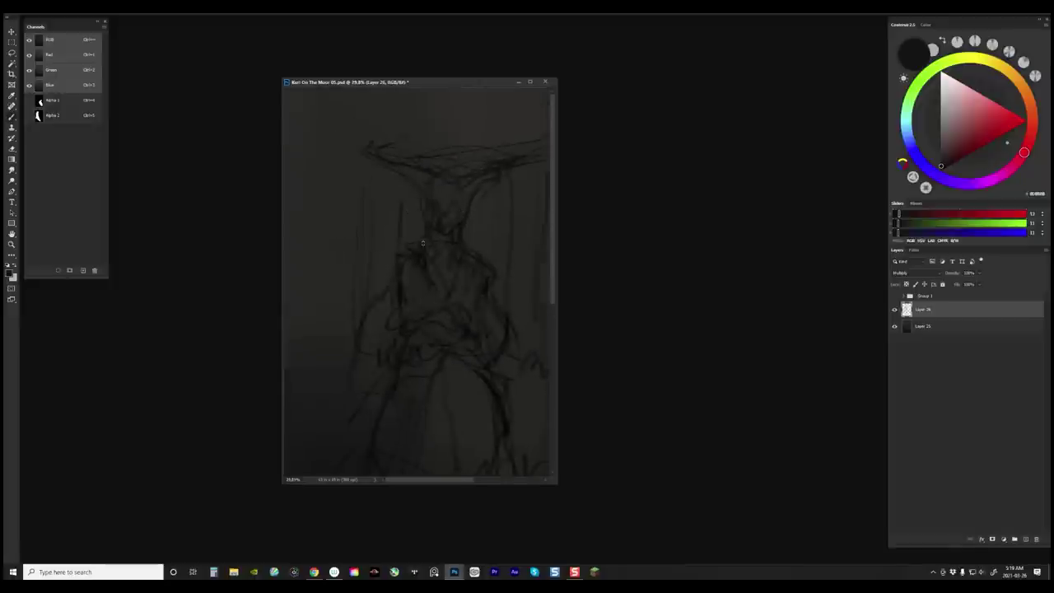
scroll(422, 243, "down", 5)
key("l")
mouse_move(398, 338)
left_mouse_down()
mouse_move(421, 299)
mouse_move(403, 343)
mouse_move(414, 341)
left_mouse_up()
key("ctrl+d")
key("b")
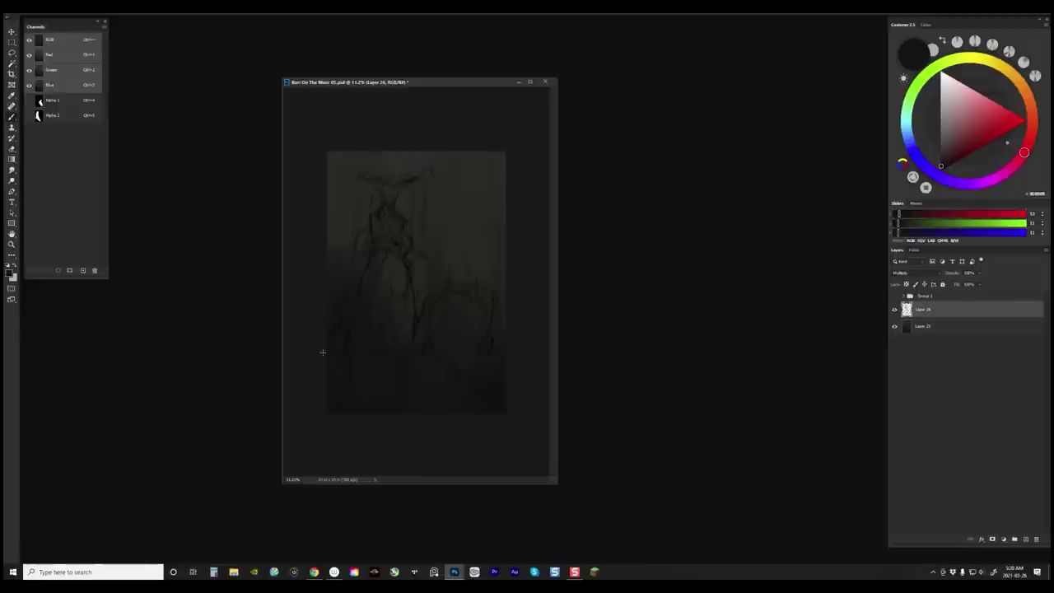
- Lock the sketch layer and add a new layer between it and the background layer
left_click(942, 285)
left_click(948, 327)
left_click(1025, 540)
- Outline the combined silhouette of the hatted figure, the spired mound and the ground with the Lasso tool
key("l")
scroll(383, 179, "up", 2)
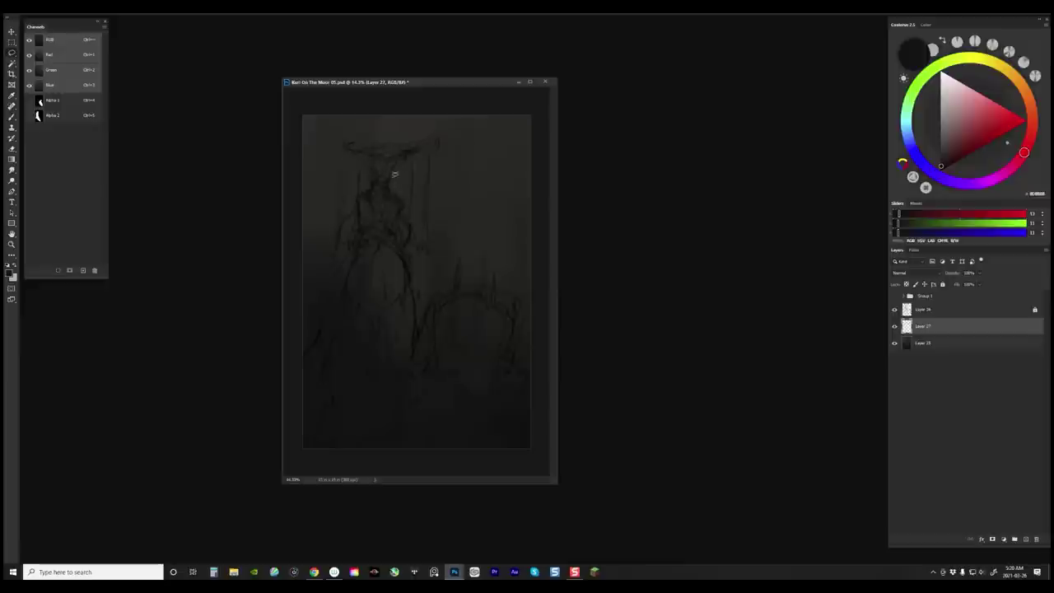
mouse_move(398, 165)
left_mouse_down()
mouse_move(420, 354)
mouse_move(449, 291)
mouse_move(487, 265)
mouse_move(535, 383)
mouse_move(317, 333)
mouse_move(373, 167)
mouse_move(362, 151)
mouse_move(440, 146)
mouse_move(395, 169)
mouse_move(383, 239)
left_mouse_up()
- Brush dark reddish tones inside the selected figure and mound silhouette, clear the selection and pick a near-black colour
key("b")
left_click(381, 239, "alt")
right_click(463, 365)
double_click(468, 365)
left_click(944, 164)
mouse_move(383, 193)
left_mouse_down()
mouse_move(403, 321)
mouse_move(354, 288)
mouse_move(395, 387)
left_mouse_up()
left_click(382, 247, "alt")
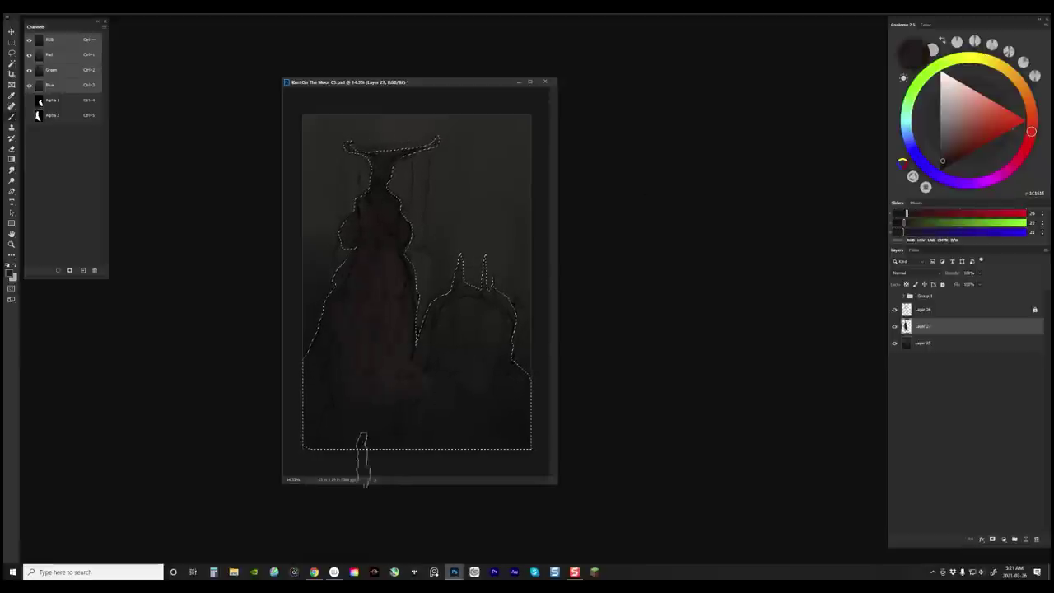
left_click_drag(469, 317, 487, 387)
key("ctrl+d")
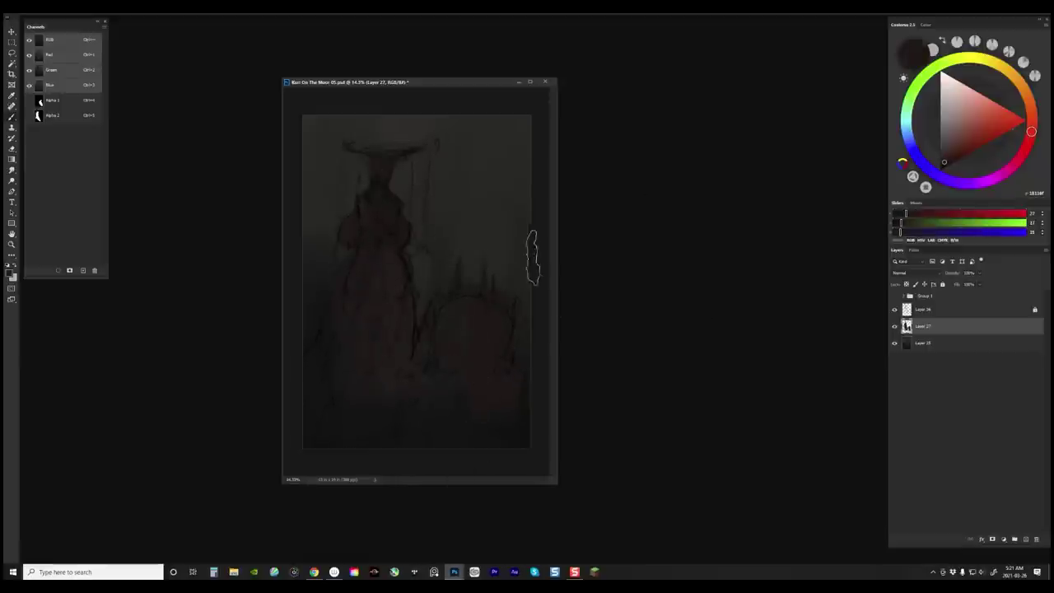
left_click(940, 166)
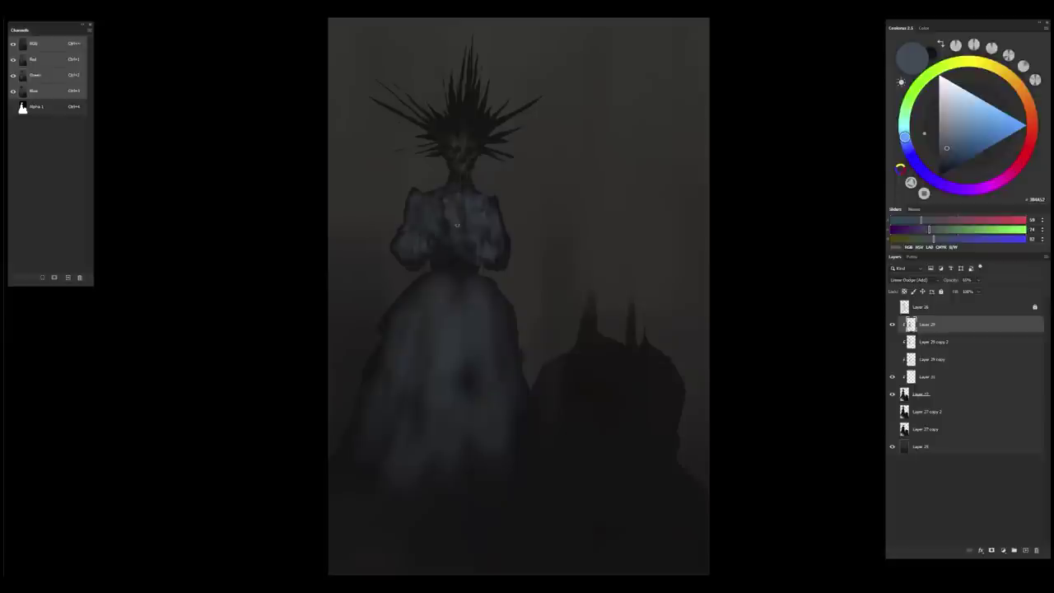
- Paint blue-grey highlights over the dress's sleeves, waist, skirt folds and hem on the Linear Dodge (Add) layer
mouse_move(429, 247)
left_mouse_down()
mouse_move(443, 274)
mouse_move(436, 253)
mouse_move(408, 259)
left_mouse_up()
left_click_drag(499, 260, 504, 242)
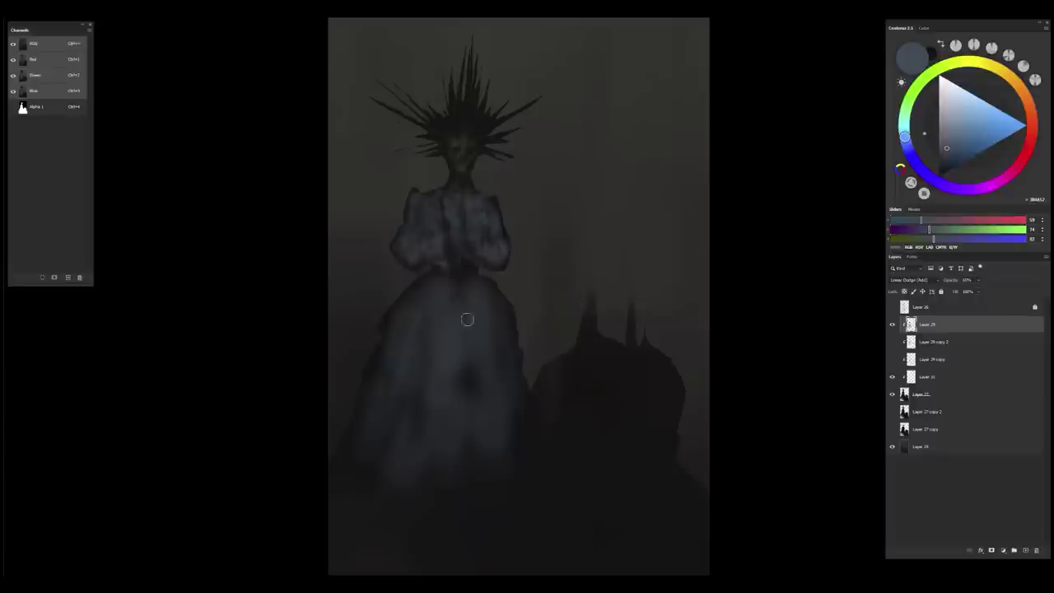
mouse_move(465, 321)
left_mouse_down()
mouse_move(436, 235)
mouse_move(408, 344)
left_mouse_up()
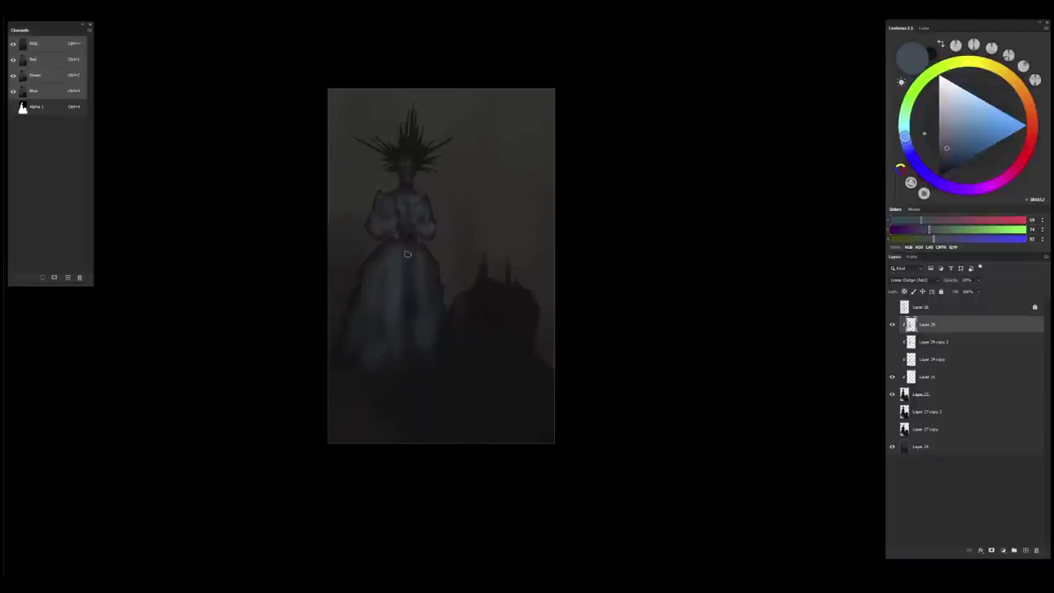
mouse_move(386, 263)
left_mouse_down()
mouse_move(354, 328)
mouse_move(357, 291)
left_mouse_up()
mouse_move(376, 334)
left_mouse_down()
mouse_move(389, 336)
mouse_move(386, 366)
mouse_move(432, 362)
mouse_move(420, 341)
mouse_move(428, 329)
left_mouse_up()
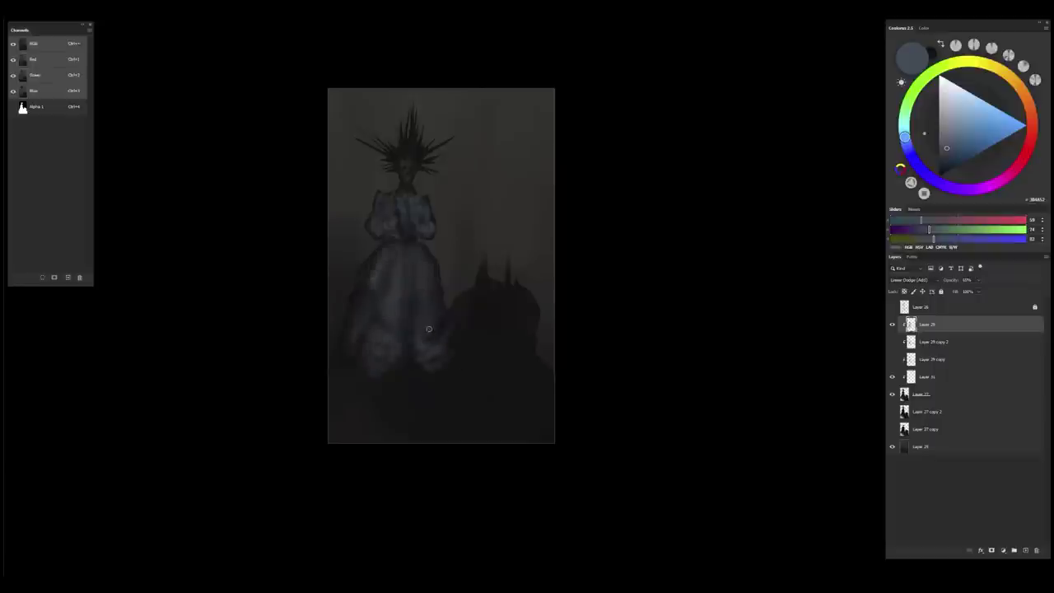
mouse_move(431, 262)
left_mouse_down()
mouse_move(418, 343)
mouse_move(433, 275)
mouse_move(441, 311)
left_mouse_up()
left_click_drag(380, 257, 364, 321)
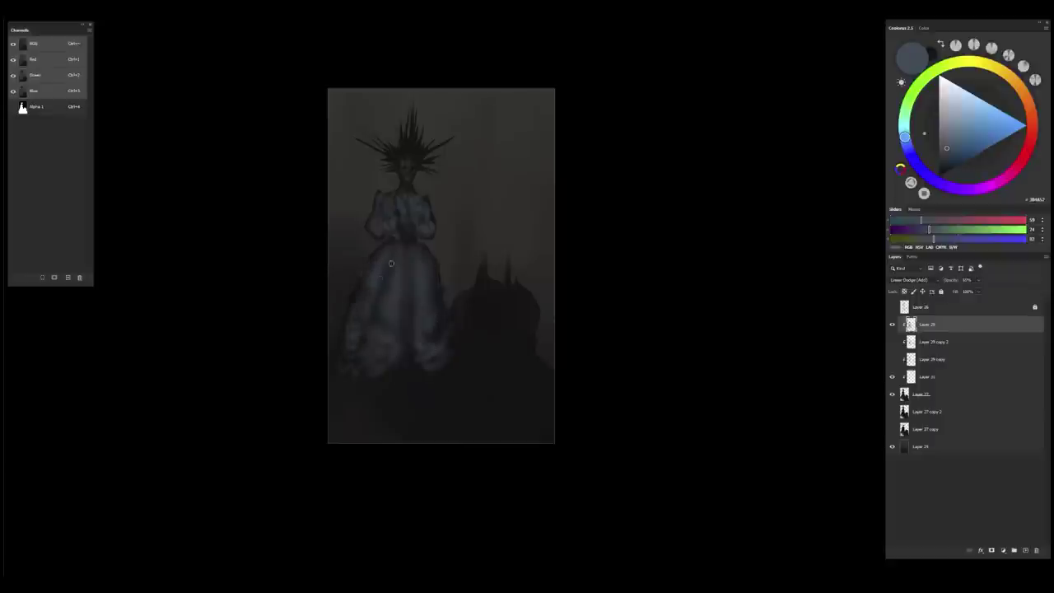
mouse_move(426, 245)
left_mouse_down()
mouse_move(399, 255)
mouse_move(413, 258)
mouse_move(390, 249)
left_mouse_up()
mouse_move(451, 337)
left_mouse_down()
mouse_move(423, 315)
mouse_move(433, 291)
left_mouse_up()
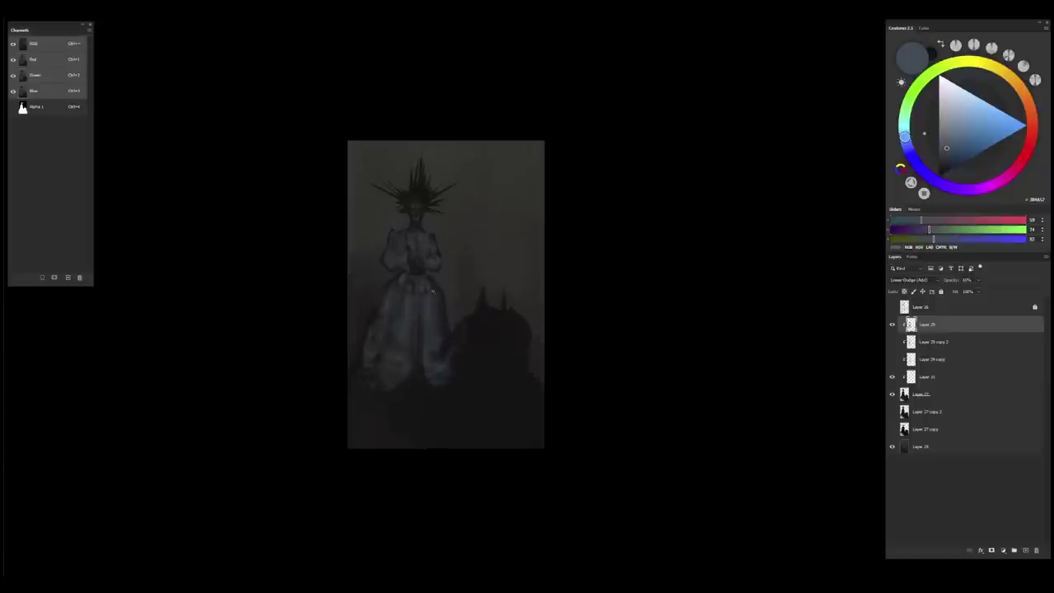
- Show the reference image windows and remove the spiked crown from the silhouette layer, leaving a rounded head of hair
key("f")
left_click(484, 245, "ctrl")
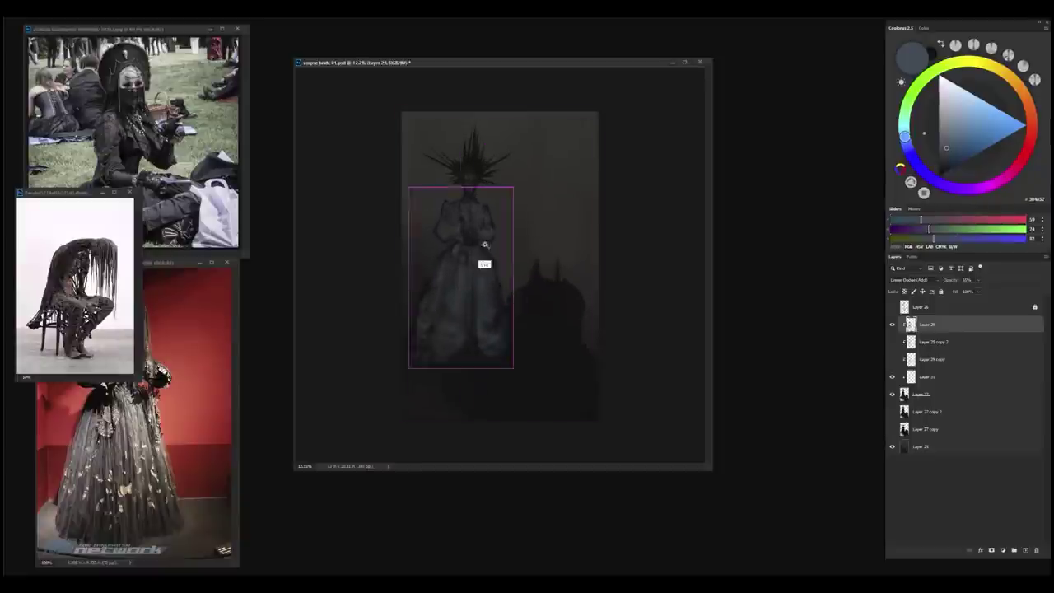
left_click(484, 245, "ctrl")
mouse_move(453, 179)
left_mouse_down()
mouse_move(433, 152)
mouse_move(472, 152)
mouse_move(486, 183)
left_mouse_up()
scroll(501, 190, "up", 1)
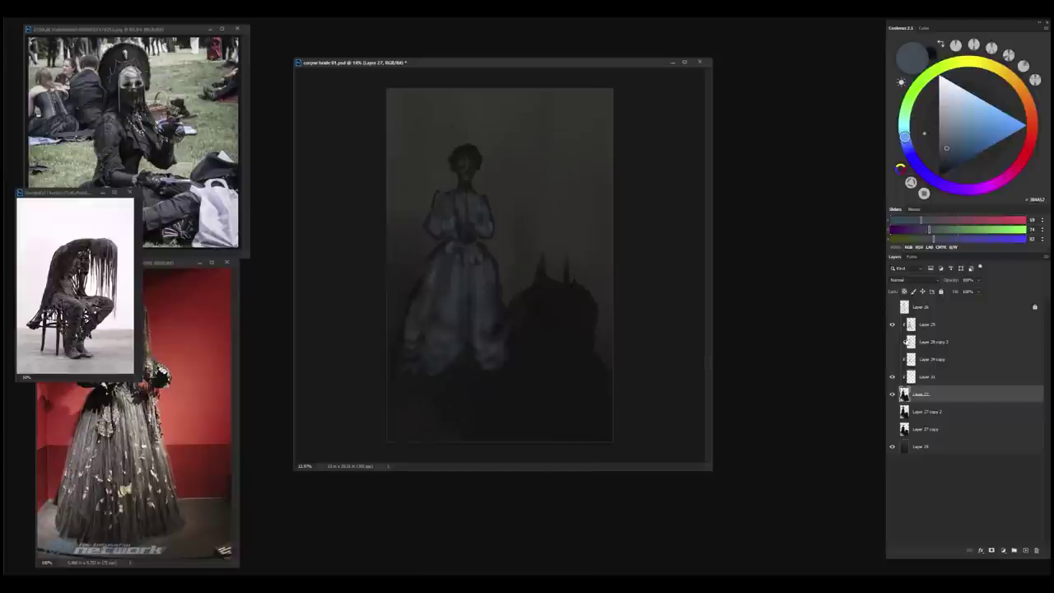
- Reselect the dress highlight layer and move the seated-figure reference and the painting's window so that every reference is uncovered
left_click(511, 311, "ctrl")
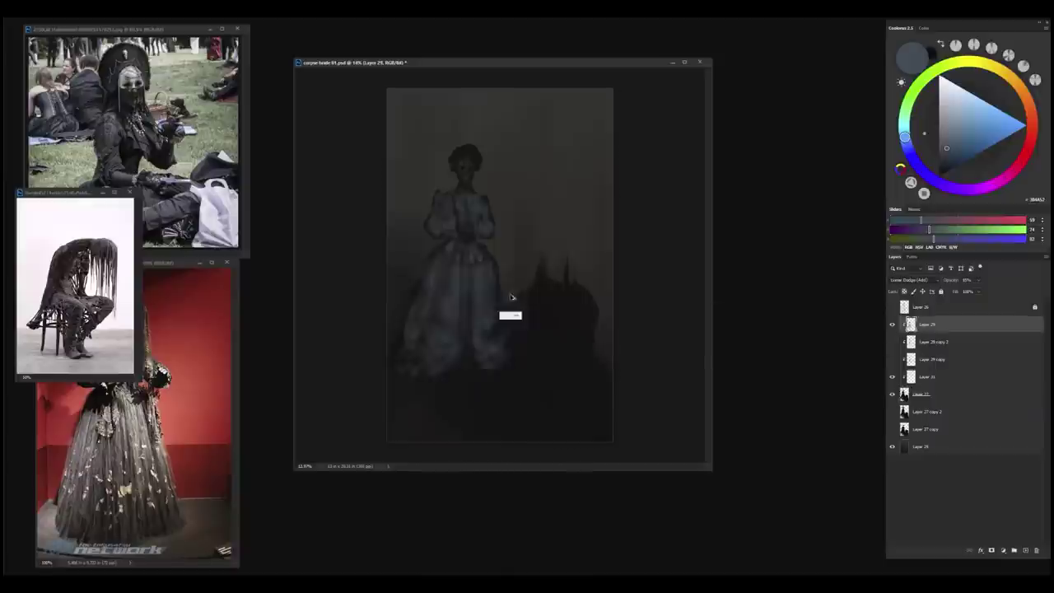
right_click(477, 323)
left_click_drag(74, 193, 234, 293)
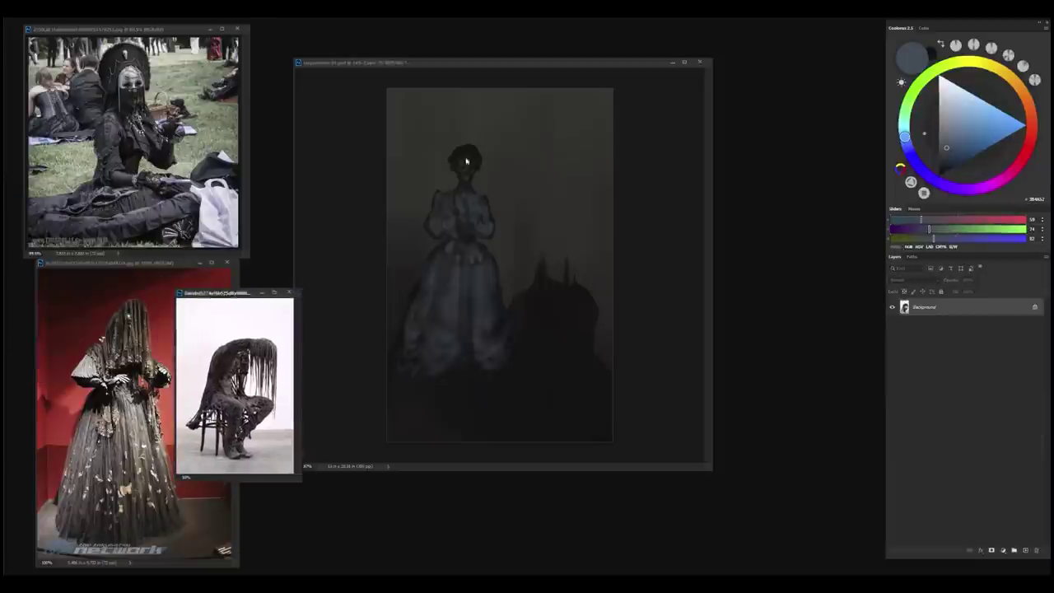
left_click_drag(486, 63, 561, 70)
- Set Layer 31 to Linear Dodge (Add), merge it with Layer 29 and give the merged layer the same blend mode
left_click(919, 377)
left_click(910, 280)
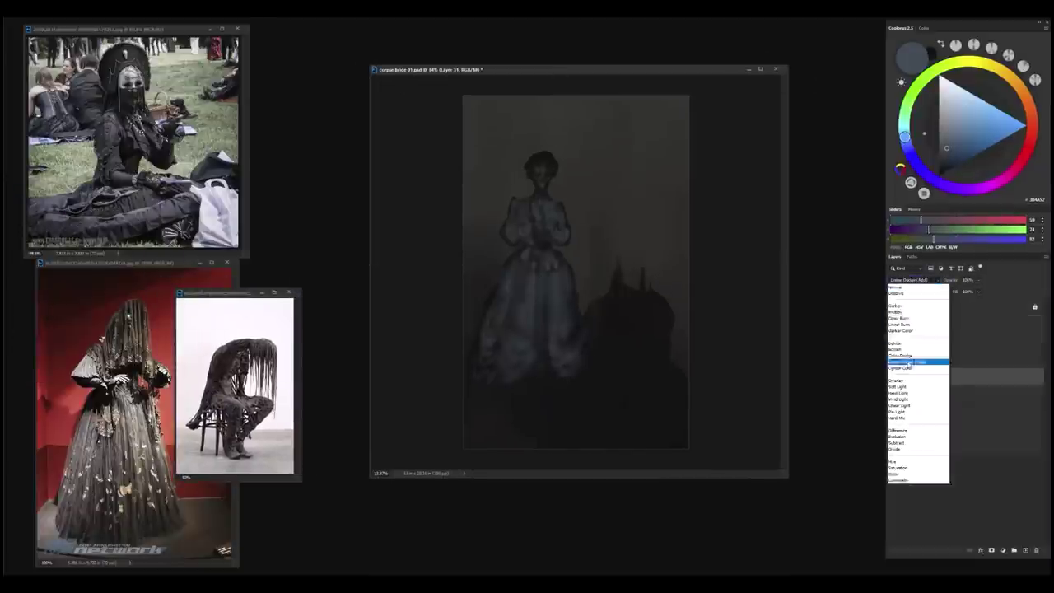
left_click(910, 362)
left_click(920, 327, "ctrl")
key("ctrl+e")
left_click(906, 280)
left_click(914, 354)
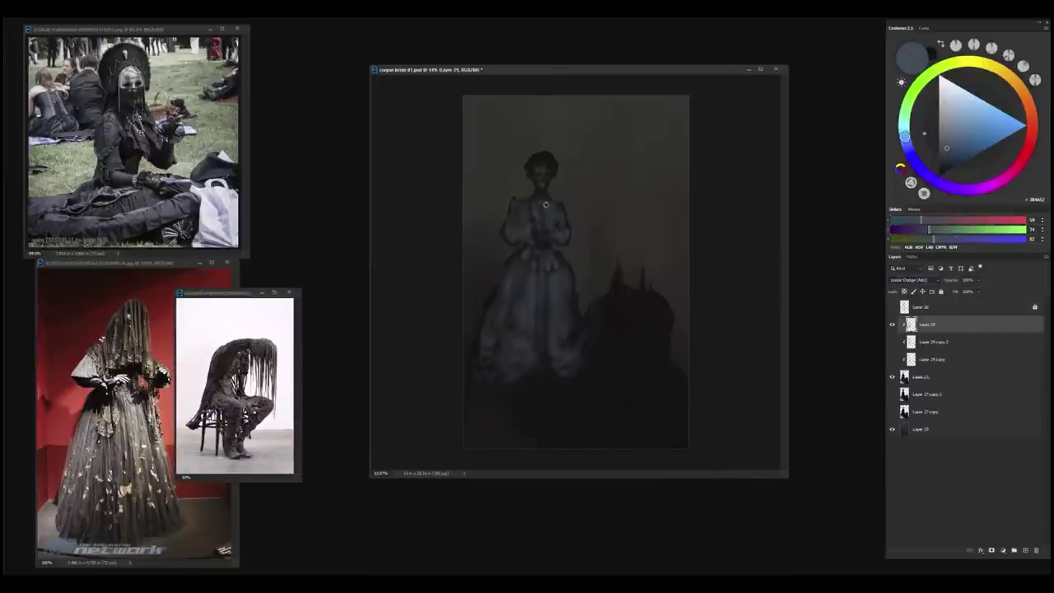
- Compare the dress with the sketch layer briefly, then paint blue-grey ruffles, tiers and folds across the skirt
left_click(892, 307)
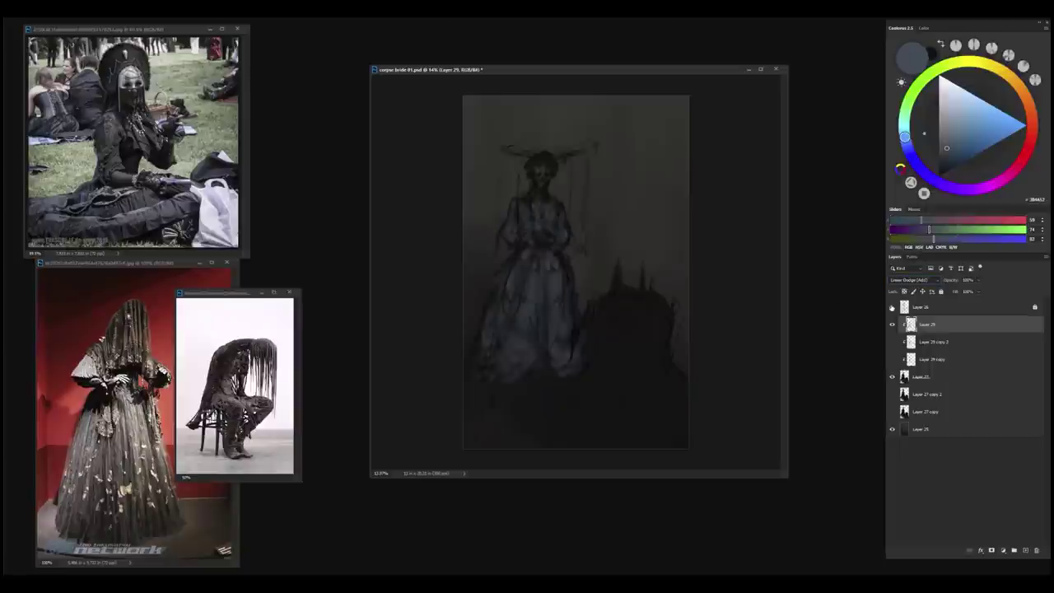
left_click(891, 307)
mouse_move(529, 299)
left_mouse_down()
mouse_move(521, 288)
mouse_move(558, 313)
mouse_move(559, 288)
mouse_move(532, 292)
left_mouse_up()
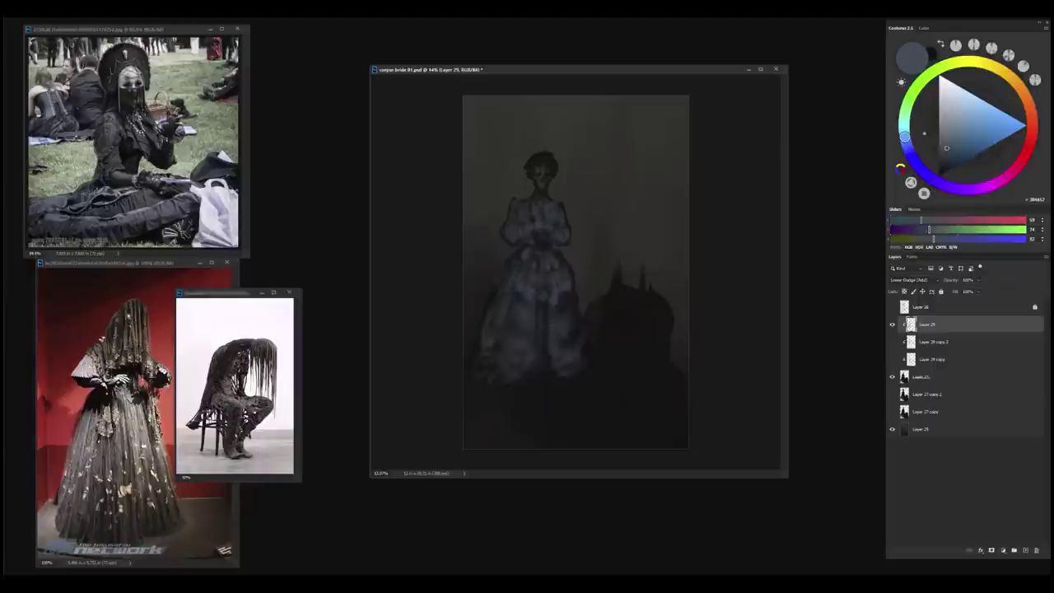
mouse_move(549, 368)
left_mouse_down()
mouse_move(535, 334)
mouse_move(537, 361)
mouse_move(543, 315)
mouse_move(544, 328)
mouse_move(581, 326)
mouse_move(565, 278)
left_mouse_up()
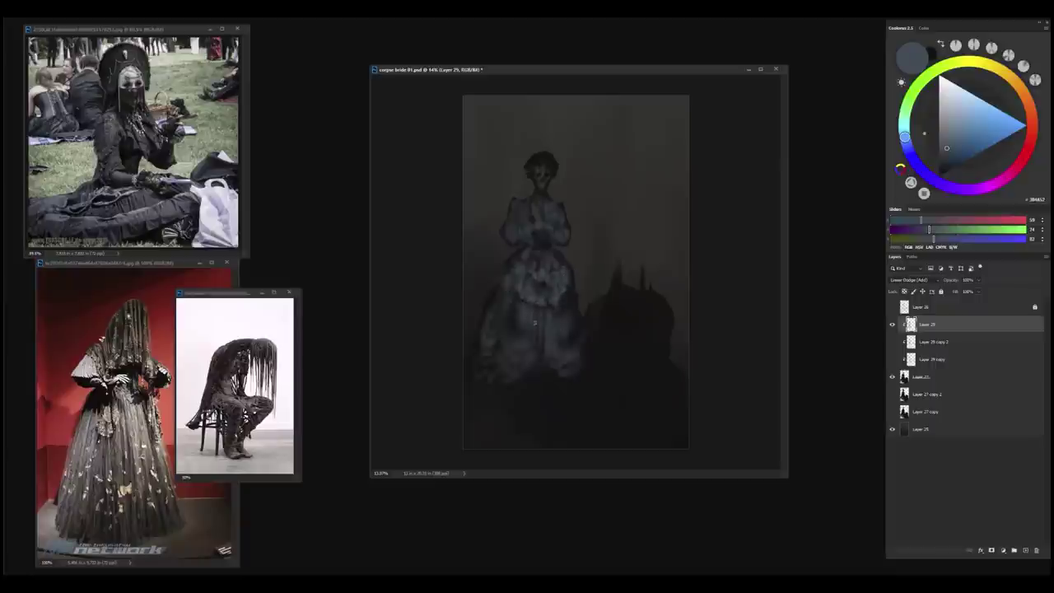
mouse_move(507, 341)
left_mouse_down()
mouse_move(517, 357)
mouse_move(503, 348)
mouse_move(570, 331)
left_mouse_up()
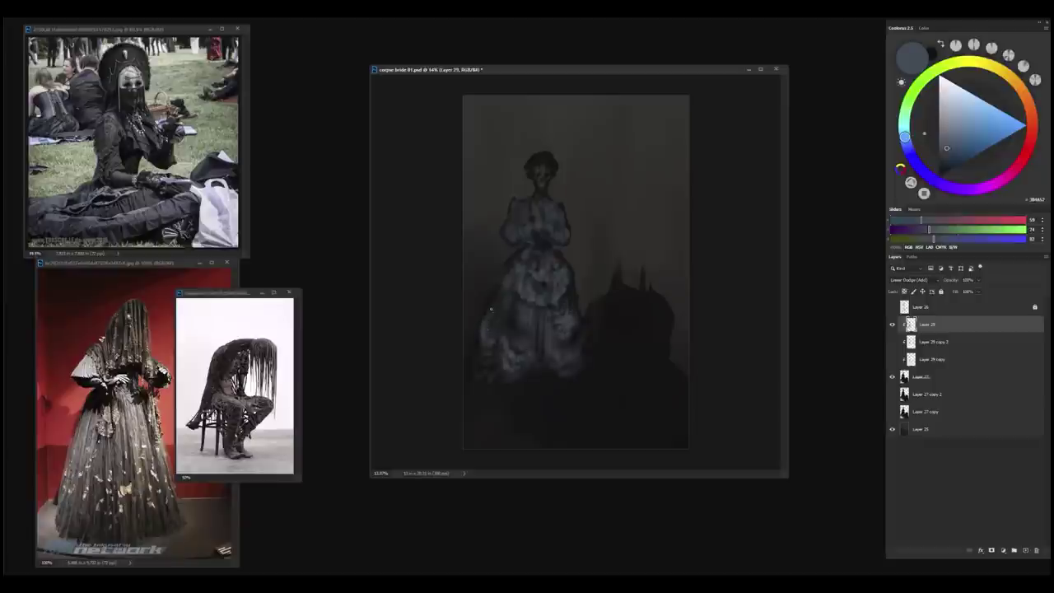
mouse_move(488, 313)
left_mouse_down()
mouse_move(491, 357)
mouse_move(503, 384)
left_mouse_up()
left_click_drag(503, 294, 506, 352)
- Lasso the stray highlights between the skirt's hem and the mound, delete them and return to the brush
key("ctrl+minus")
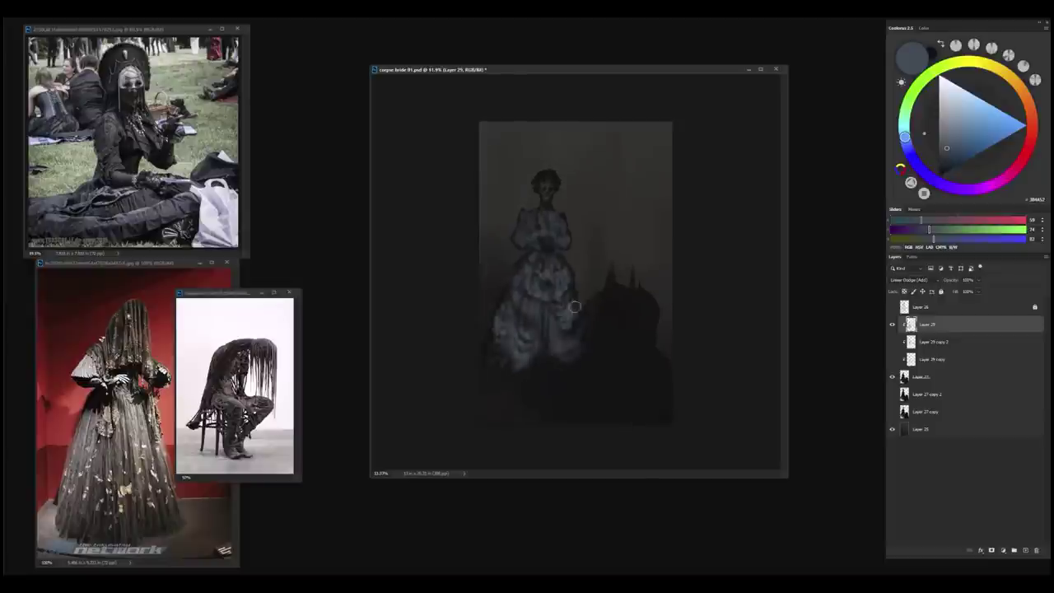
key("l")
left_click_drag(579, 322, 646, 354)
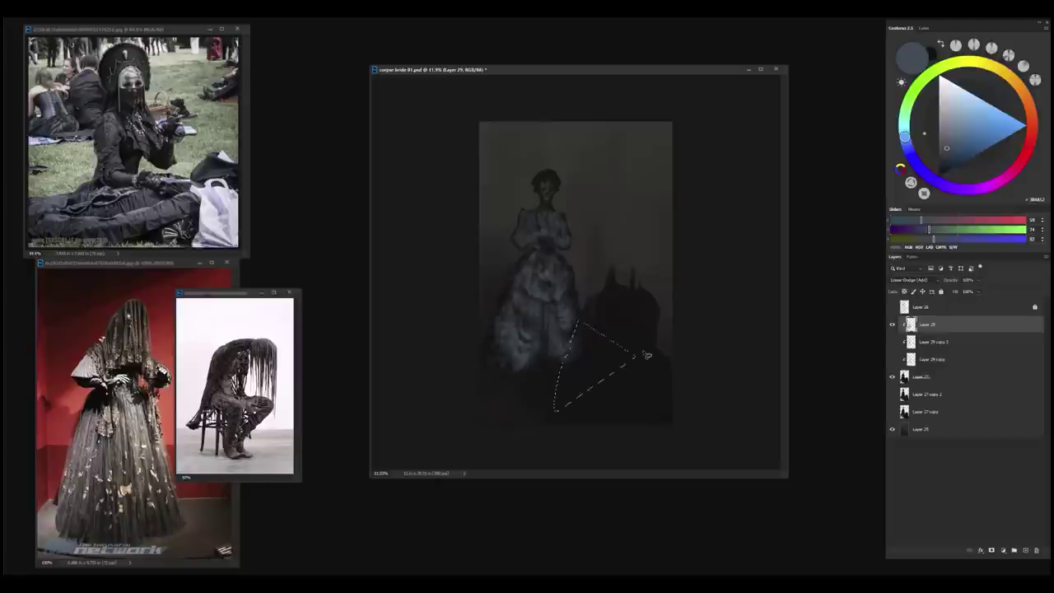
key("Delete")
key("ctrl+d")
key("b")
scroll(525, 251, "up", 1)
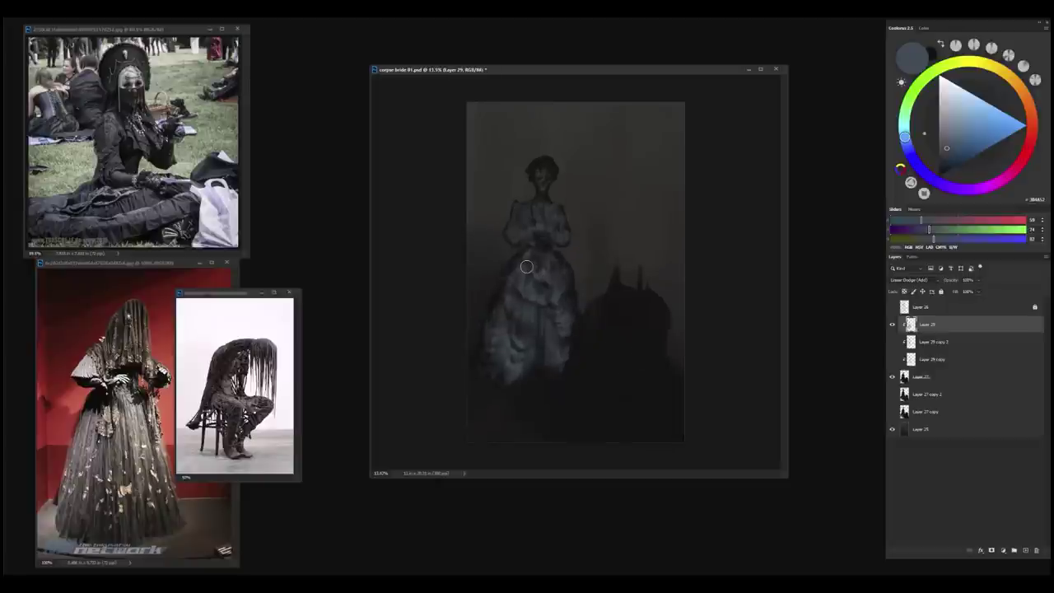
- Desaturate the blue-grey dress highlights on Layer 29 with a Hue/Saturation adjustment
scroll(639, 387, "down", 5)
key("ctrl+u")
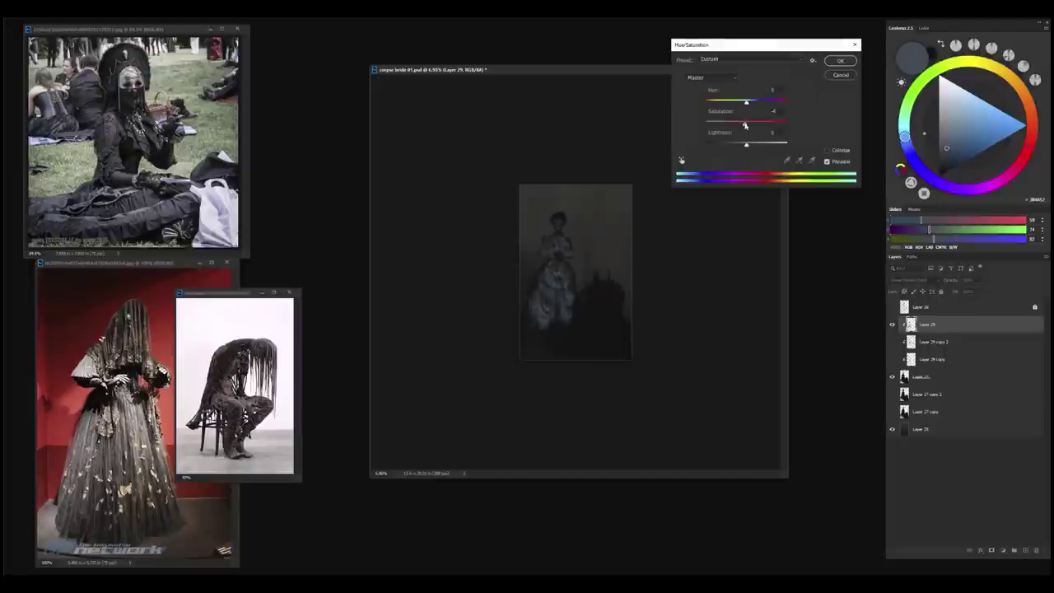
left_click_drag(746, 125, 734, 146)
key("Return")
scroll(563, 297, "up", 5)
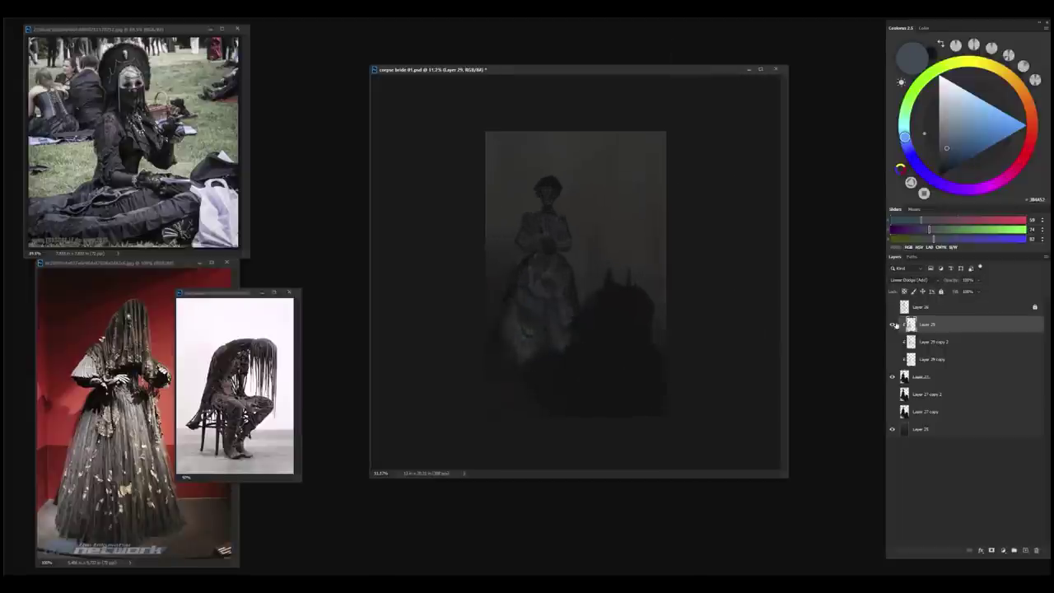
- Compare the dress with Layer 29 hidden and shown, delete Layer 29 copy 2 and reselect Layer 29
left_click(893, 324)
left_click(892, 324)
left_click(921, 345)
key("Delete")
left_click(932, 326)
left_click(936, 343)
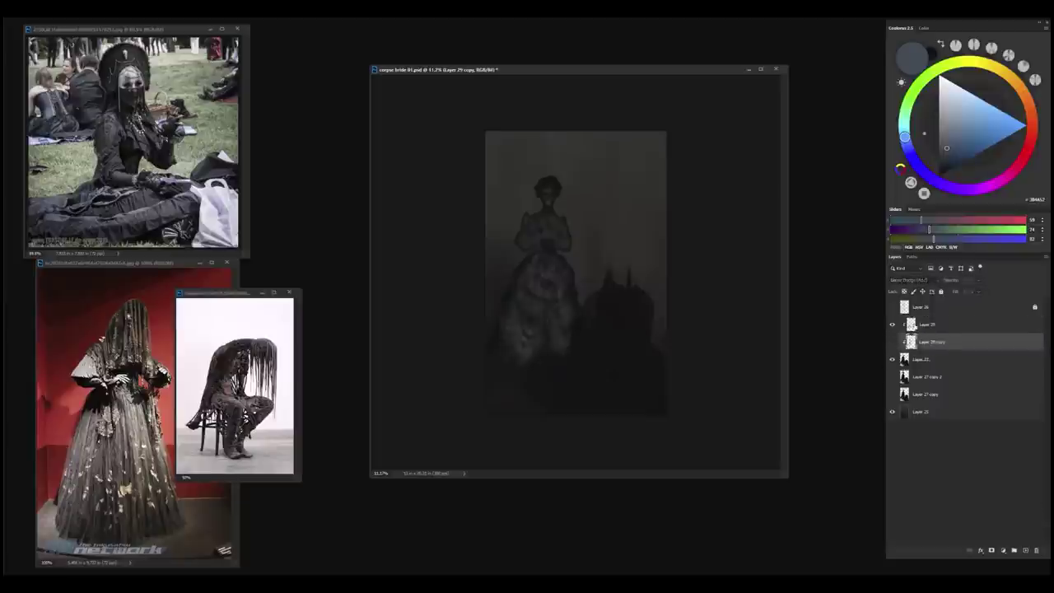
left_click(924, 327)
- Merge the dress highlight layers down into the figure's silhouette layer and duplicate the merged layer as a backup
scroll(560, 330, "up", 1)
scroll(551, 198, "up", 3)
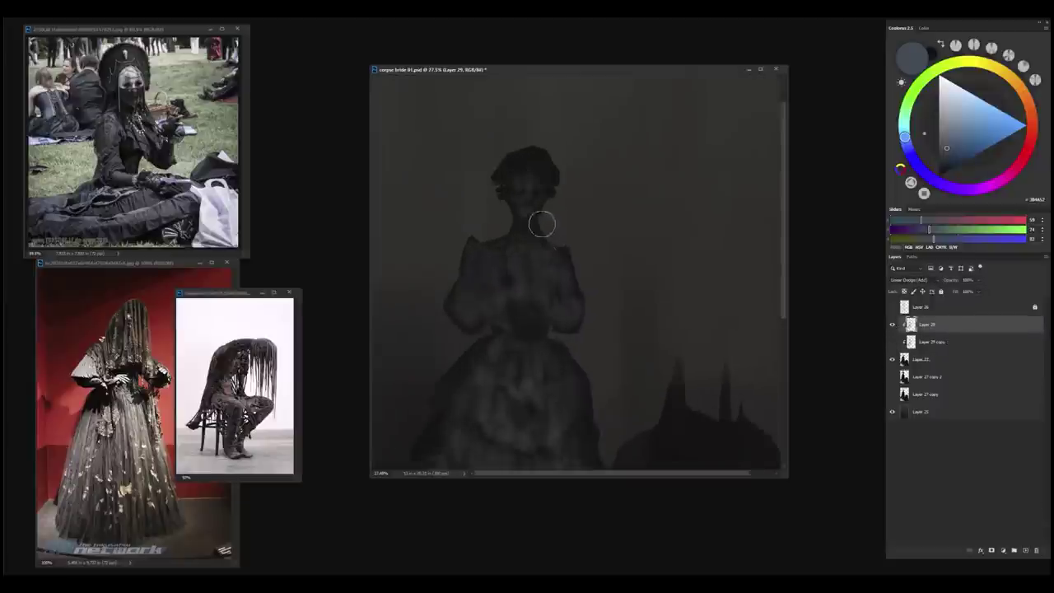
right_click(509, 265)
scroll(510, 266, "down", 3)
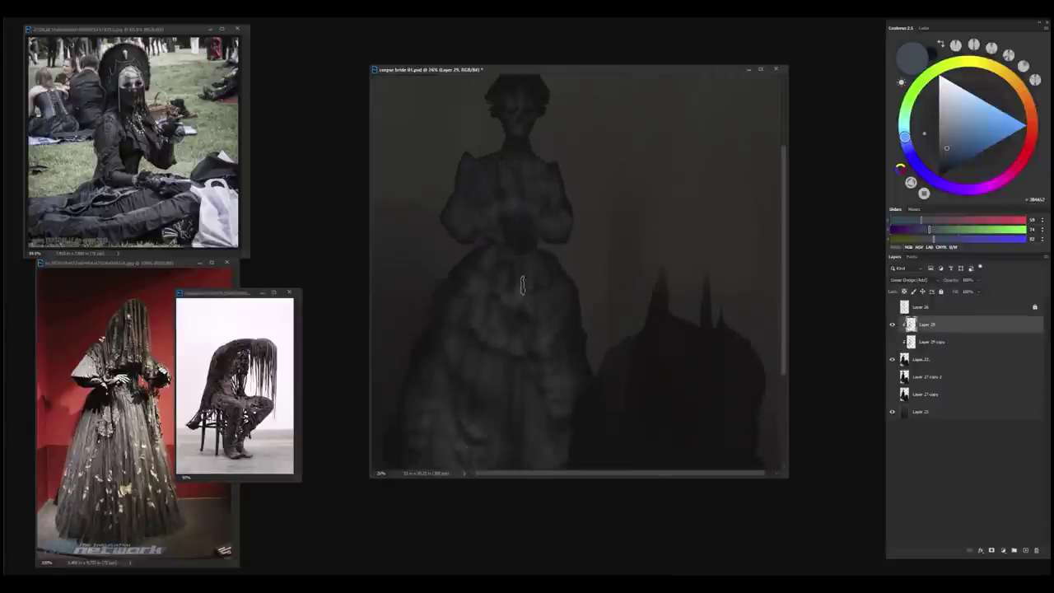
left_click(911, 361, "shift")
key("ctrl+e")
key("ctrl+j")
- Sample dark greys from the bodice and paint soft shadows below its left shoulder
scroll(533, 231, "up", 3)
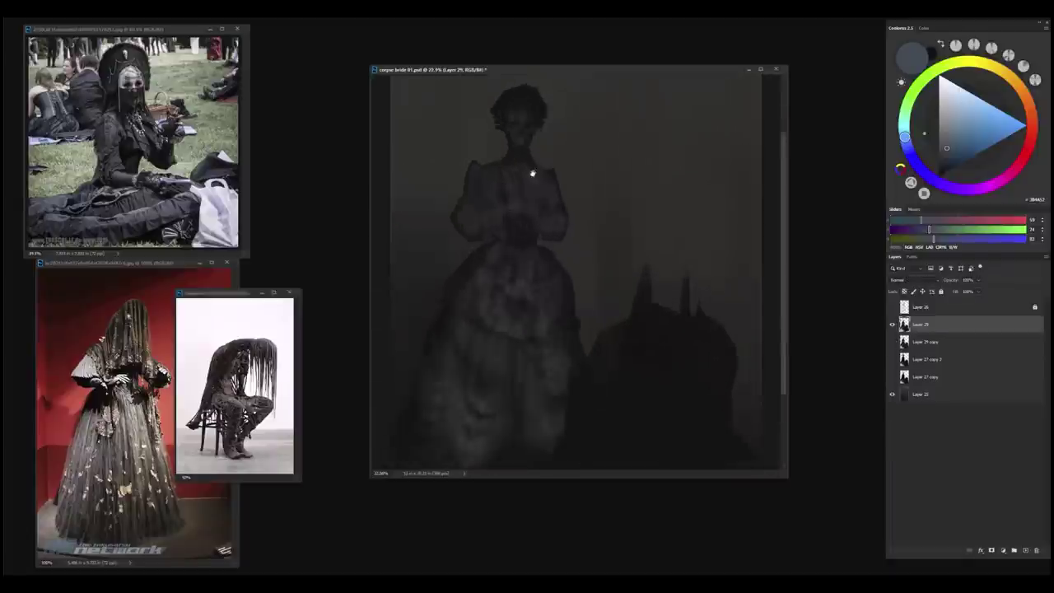
left_click_drag(531, 173, 512, 258)
left_click(505, 265, "alt")
left_click(507, 266, "alt")
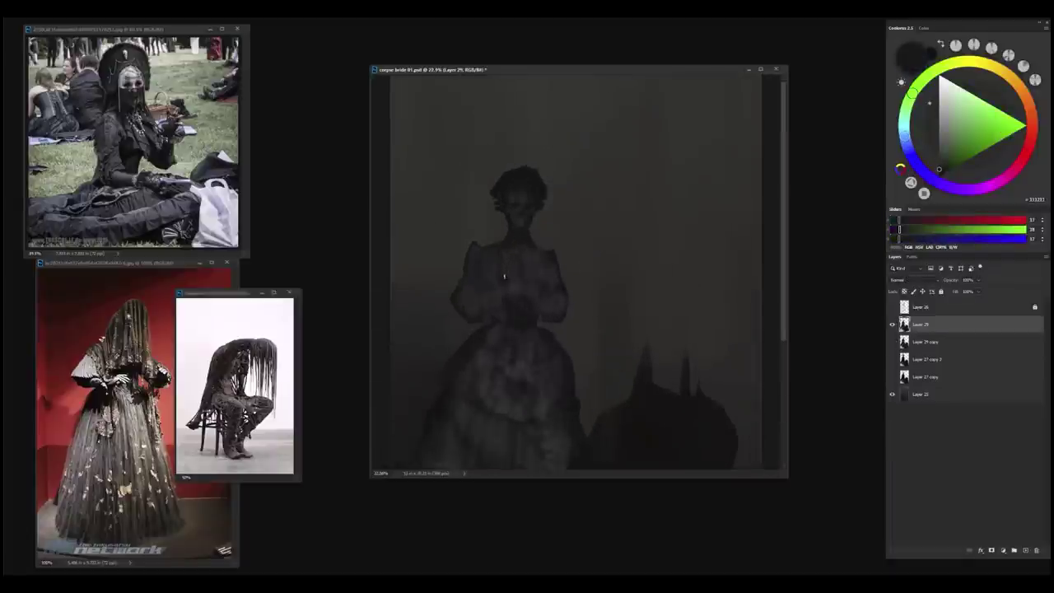
left_click(494, 247, "alt")
left_click(508, 258, "alt")
left_click(502, 281, "alt")
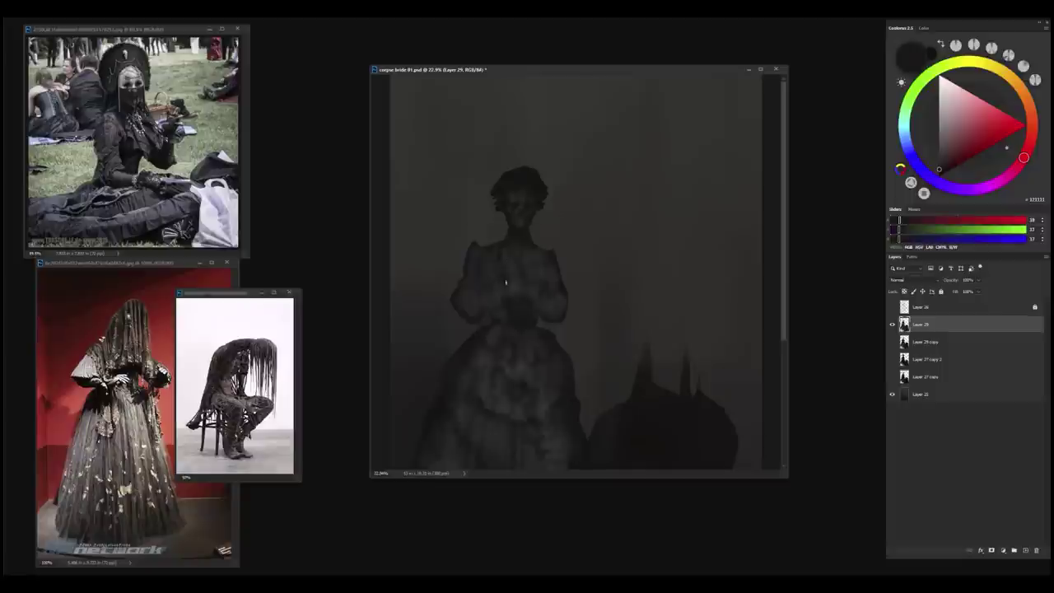
- Paint vertical folds along the bodice's front between the neckline and the hands, resampling nearby greys
left_click(514, 280, "alt")
left_click(506, 279, "alt")
left_click(502, 246, "alt")
left_click(510, 263, "alt")
left_click(508, 261, "alt")
left_click(507, 276, "alt")
left_click(508, 263, "alt")
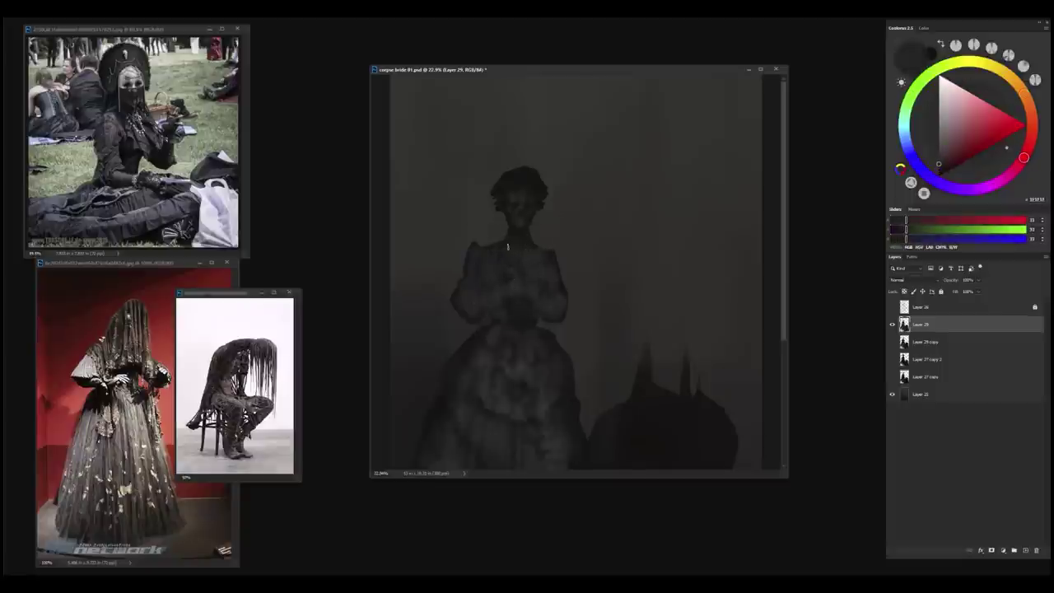
- Shade the lower bodice above the hands and the right half of the chest with sampled tones
left_click(505, 311, "alt")
left_click(527, 287, "alt")
left_click(523, 289, "alt")
left_click(520, 291, "alt")
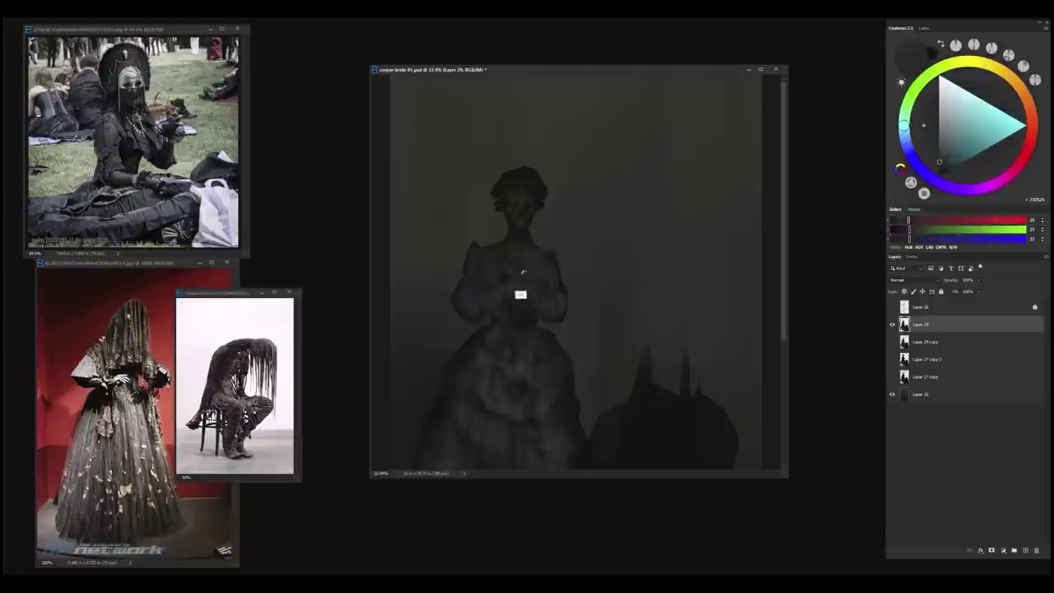
left_click(524, 278, "alt")
left_click(541, 261, "alt")
left_click(536, 263, "alt")
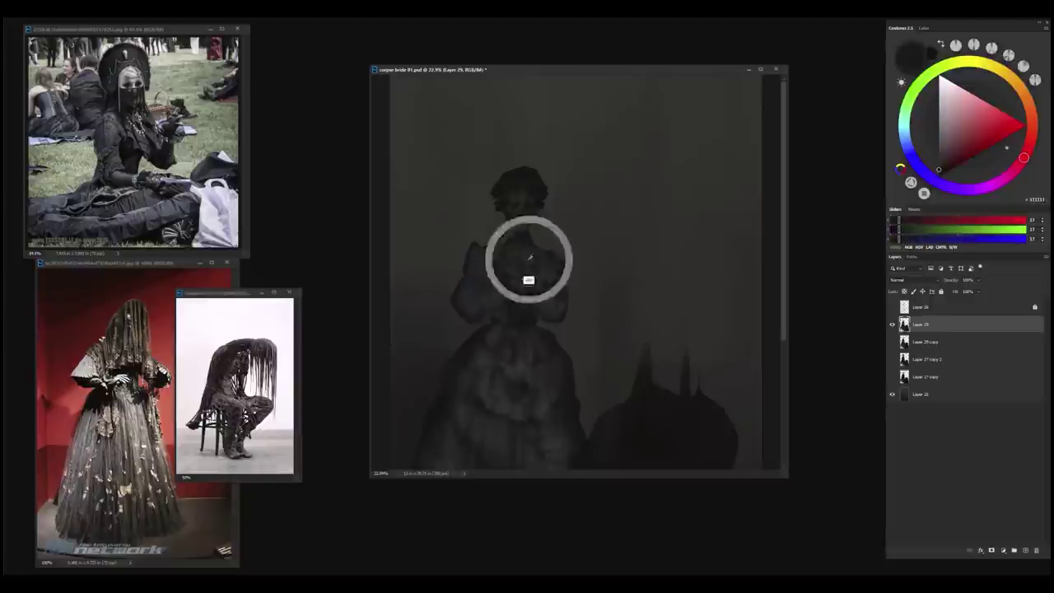
- Paint light folds across the bodice above the hands and darken the left shoulder and upper sleeve edge
left_click(510, 282, "alt")
left_click(511, 282, "alt")
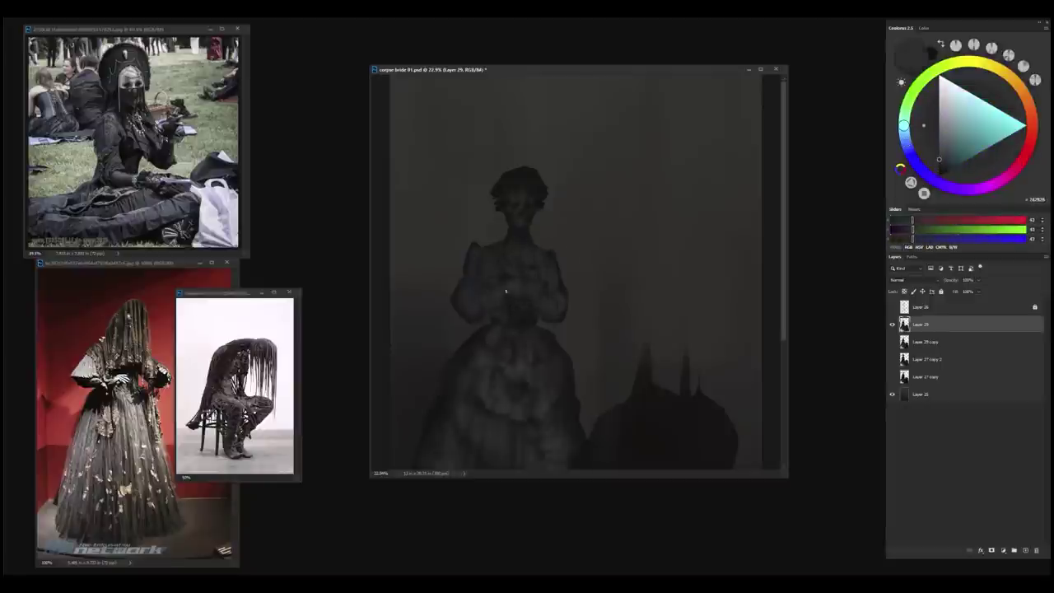
left_click(520, 284, "alt")
left_click(529, 285, "alt")
left_click(498, 248, "alt")
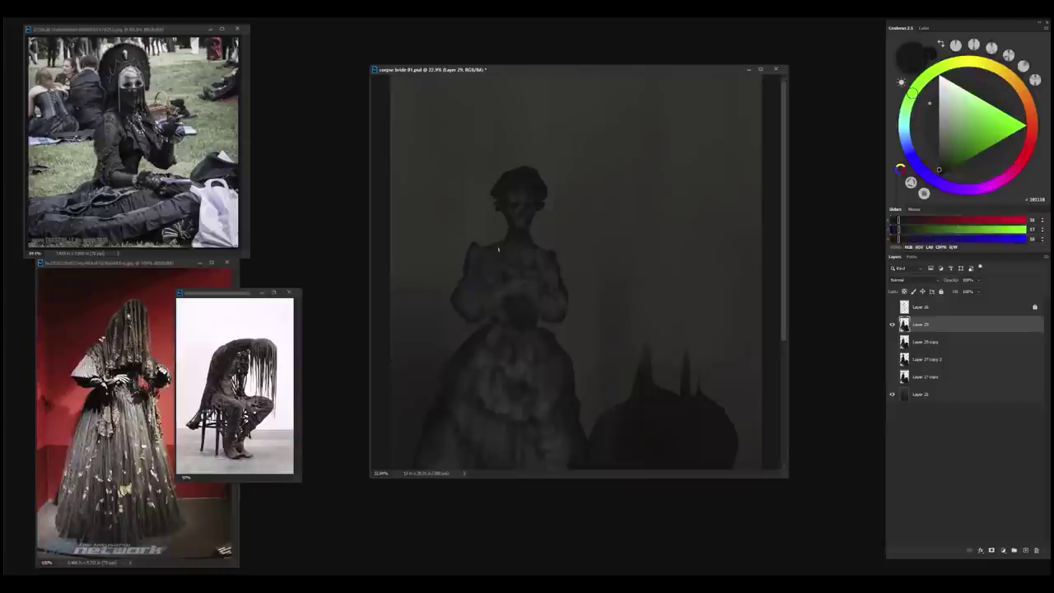
left_click(463, 272, "alt")
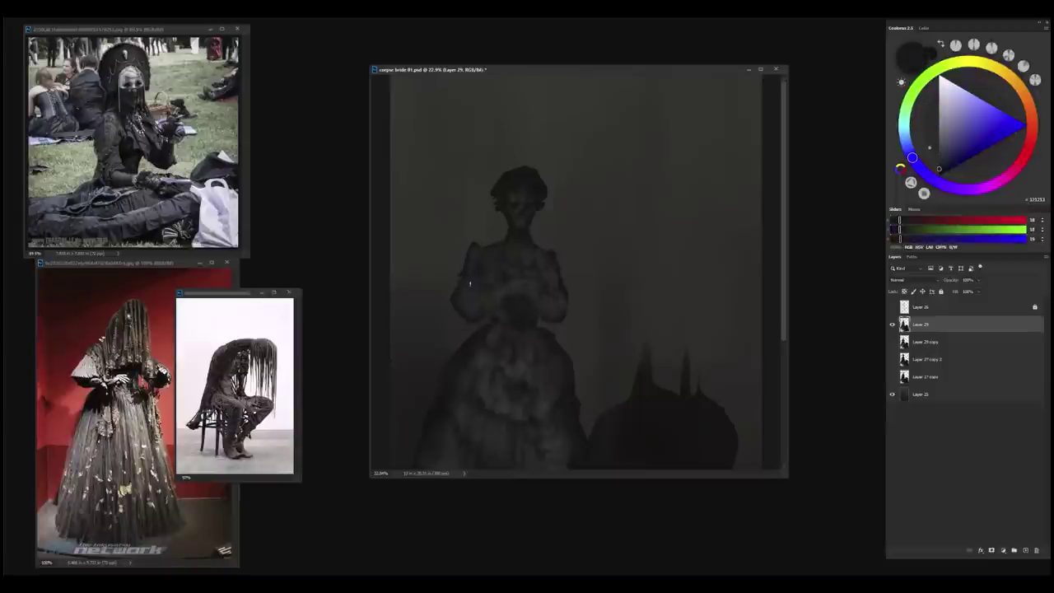
- Change the brush and paint folds on the upper left sleeve with sampled blue-greys and darks
right_click(493, 327)
left_click(475, 268)
key("Return")
left_click(472, 269, "alt")
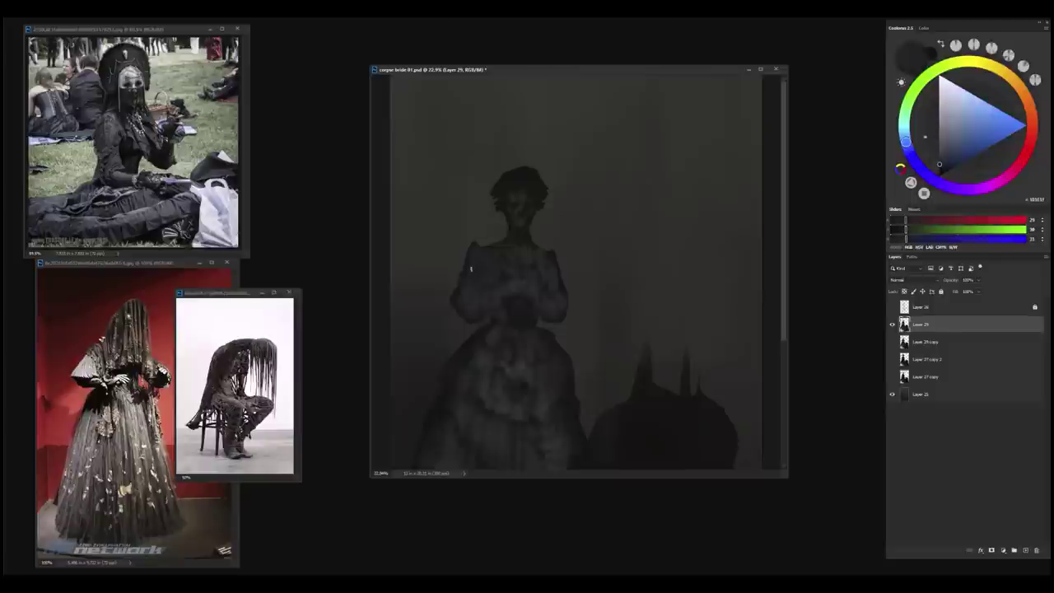
left_click(482, 274, "alt")
left_click(486, 276, "alt")
left_click(483, 288, "alt")
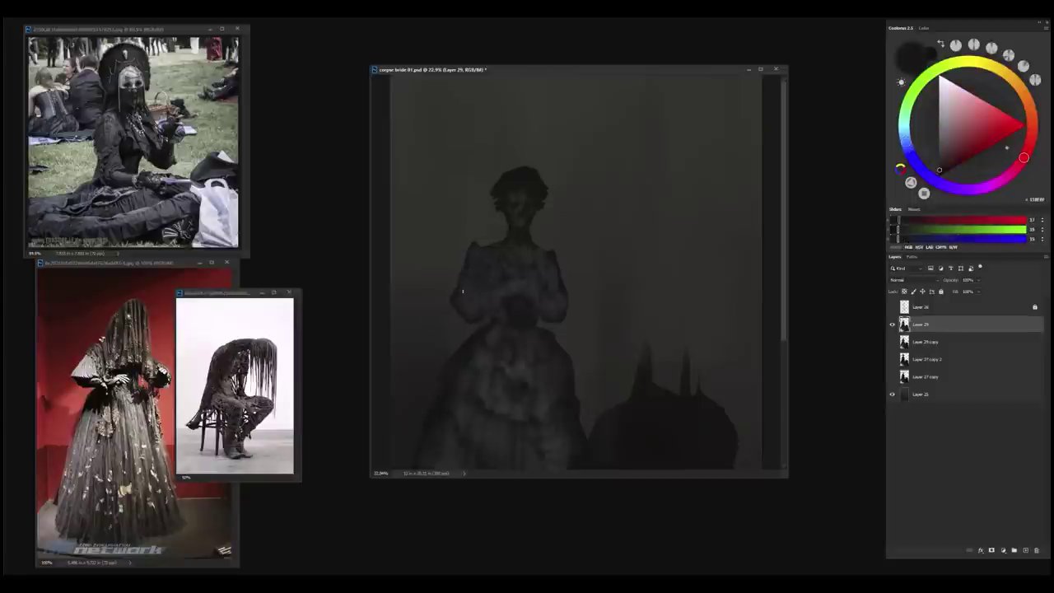
- Refine the left sleeve's folds from the elbow down along the forearm with sampled tones
left_click(480, 286, "alt")
left_click(477, 283, "alt")
left_click(477, 280, "alt")
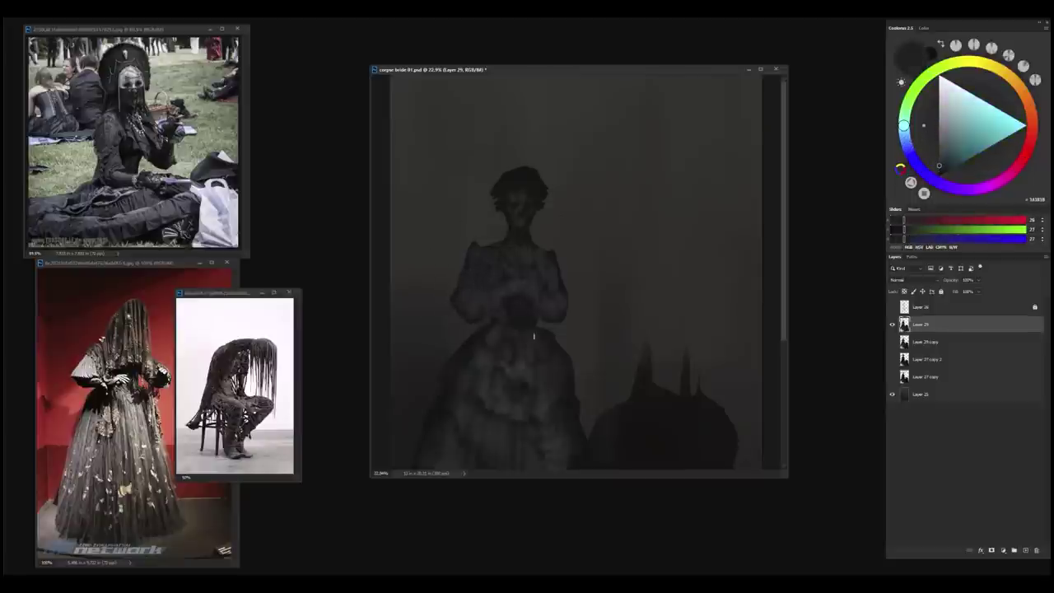
left_click(471, 306, "alt")
left_click(486, 298, "alt")
left_click(487, 300, "alt")
left_click(488, 297, "alt")
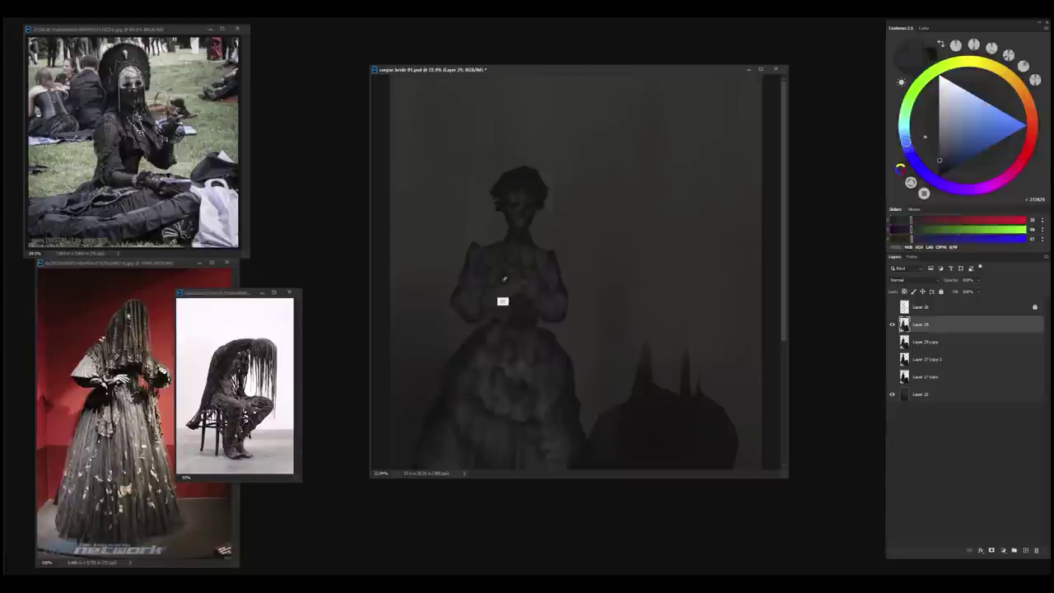
- Define the left forearm against the bodice and shade it back toward the elbow
left_click(503, 280, "alt")
left_click(489, 290, "alt")
left_click(492, 306, "alt")
left_click(487, 304, "alt")
left_click(478, 303, "alt")
left_click(467, 300, "alt")
left_click(459, 298, "alt")
- Extend the left elbow outward with a pointed ruffle and blend it into the sleeve
left_click_drag(451, 294, 448, 310)
left_click(451, 306, "alt")
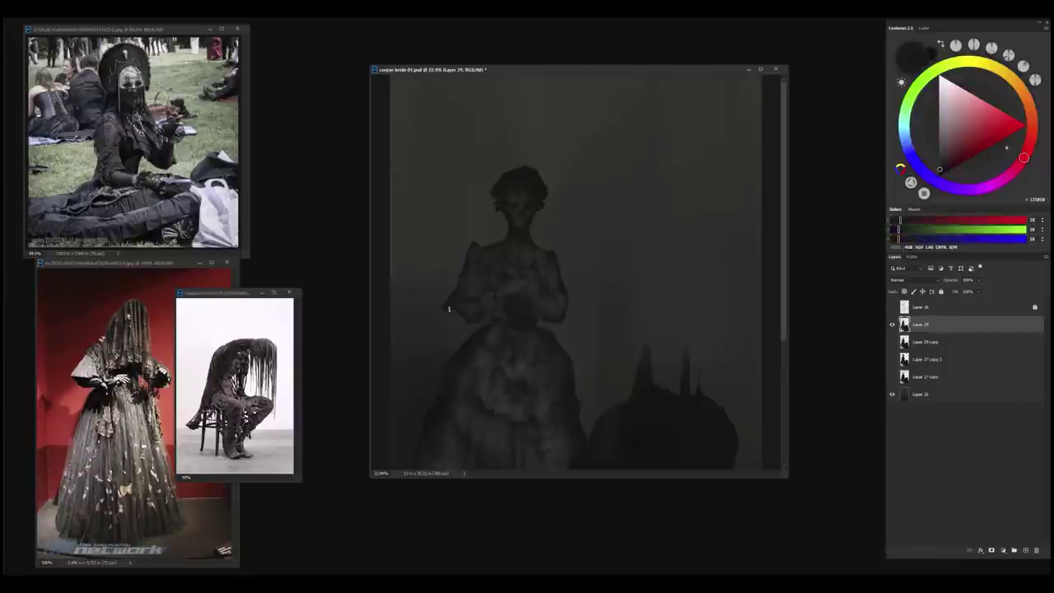
left_click(458, 300, "alt")
left_click(453, 304, "alt")
left_click(464, 292, "alt")
- Paint folds on the right sleeve and shape its outer edge with sampled blue-greys
left_click(559, 273, "alt")
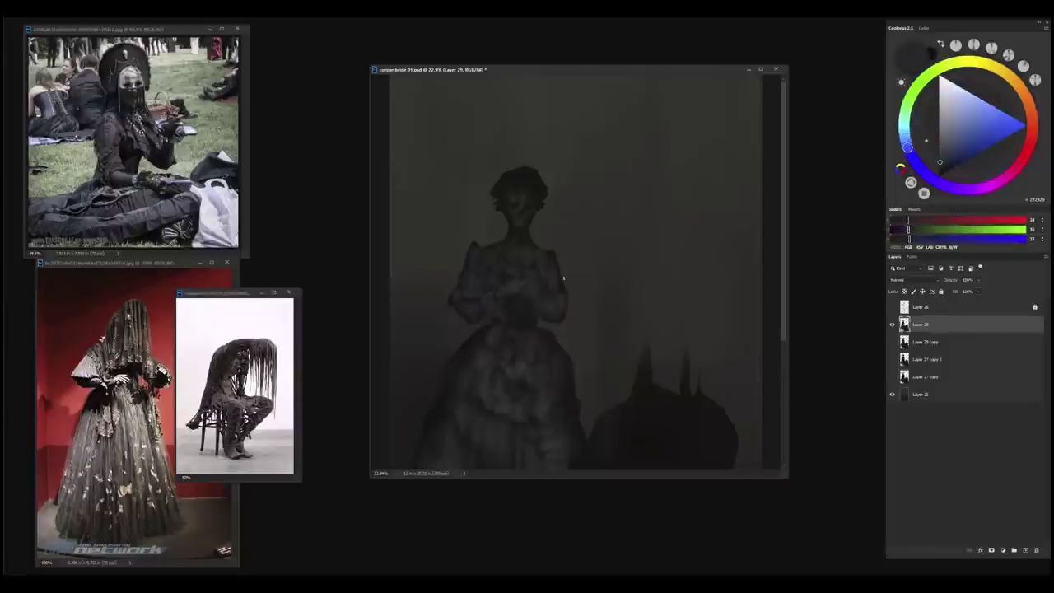
left_click(559, 278, "alt")
left_click(555, 282, "alt")
left_click(554, 282, "alt")
left_click(554, 282, "alt")
- Blend sampled dark tones across the neckline and upper chest below the neck
left_click_drag(553, 411, 511, 443)
scroll(576, 189, "up", 3)
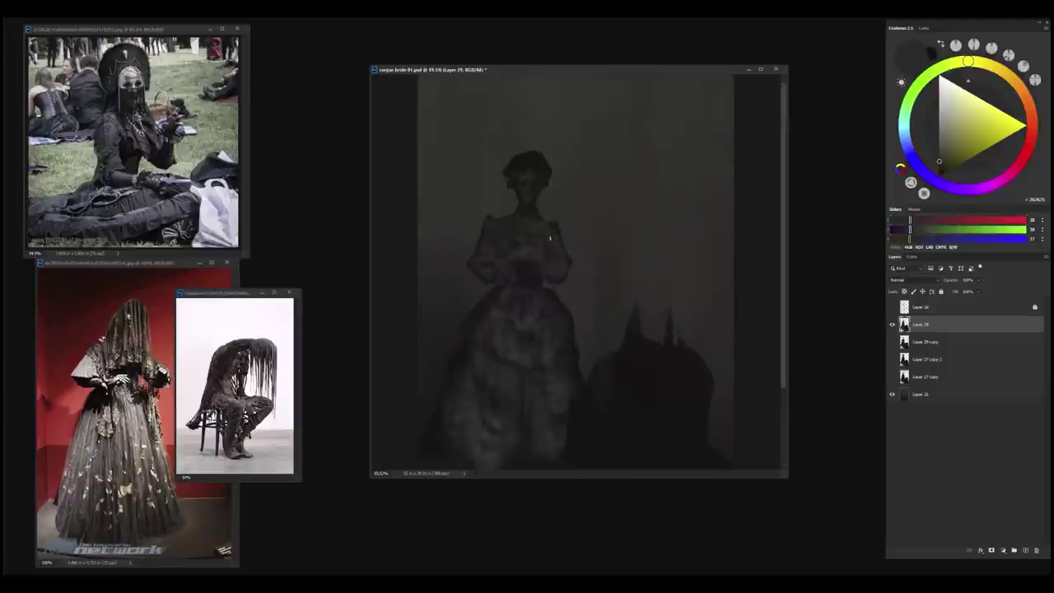
left_click(537, 216, "alt")
left_click(535, 210, "alt")
- Paint ruffle edges and folds from the skirt's middle out to its left side with sampled greys
left_click(525, 347, "alt")
left_click(524, 363, "alt")
left_click(510, 354, "alt")
left_click(505, 335, "alt")
left_click(500, 346, "alt")
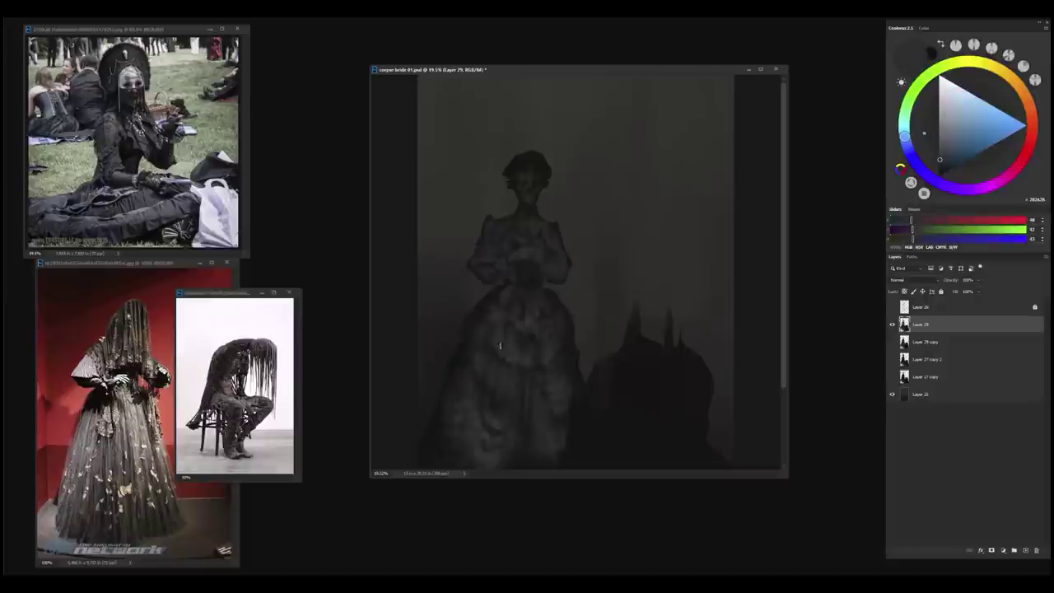
left_click(483, 346, "alt")
left_click(468, 352, "alt")
left_click(446, 376, "alt")
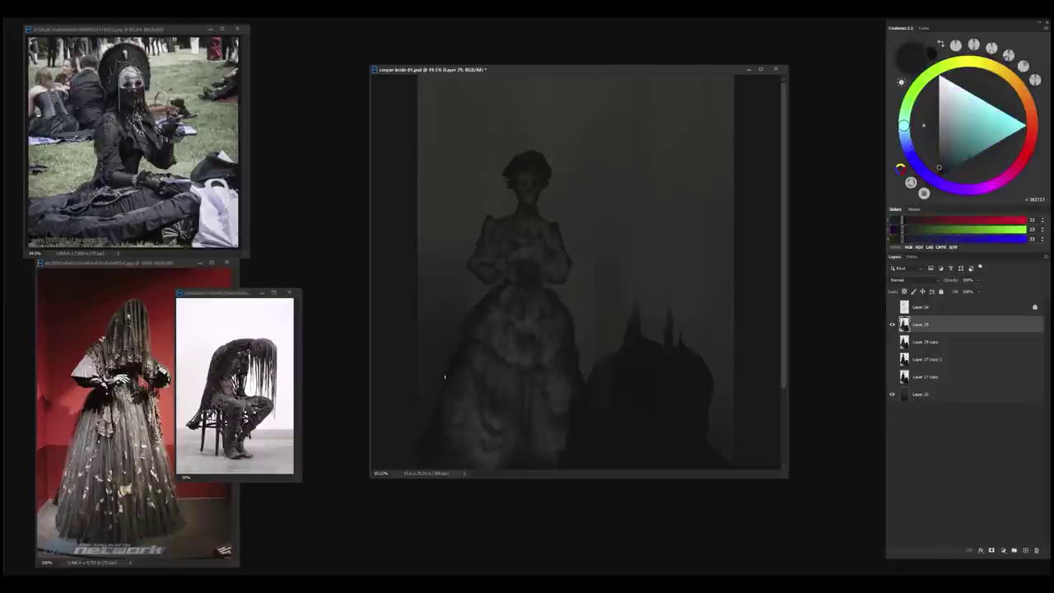
- Deepen the folds between the central ruffles at the front of the skirt
left_click(525, 362, "alt")
left_click(526, 352, "alt")
left_click(524, 344, "alt")
left_click(521, 329, "alt")
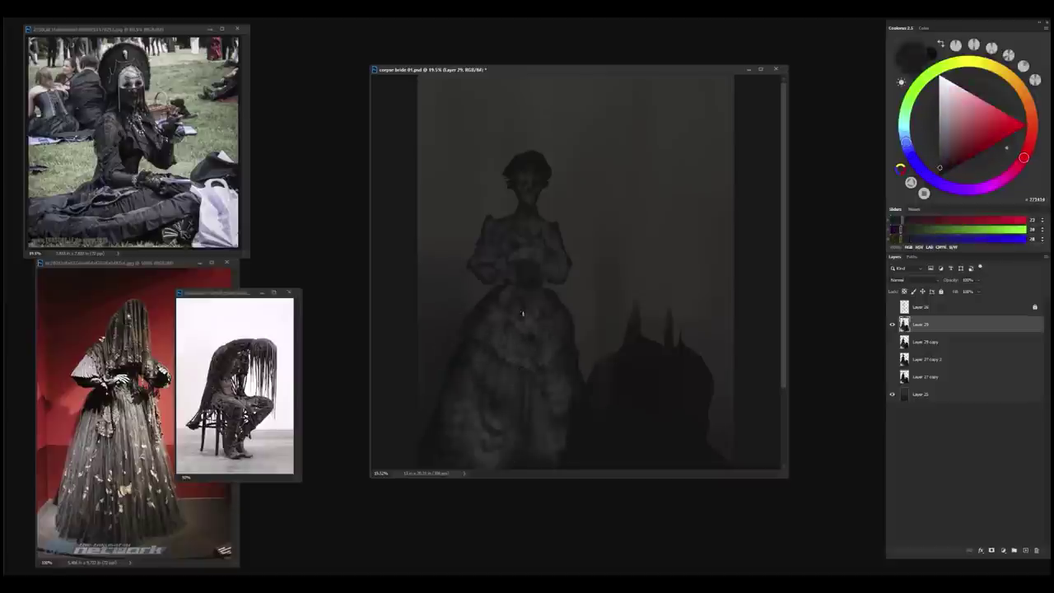
left_click(530, 340, "alt")
left_click(524, 360, "alt")
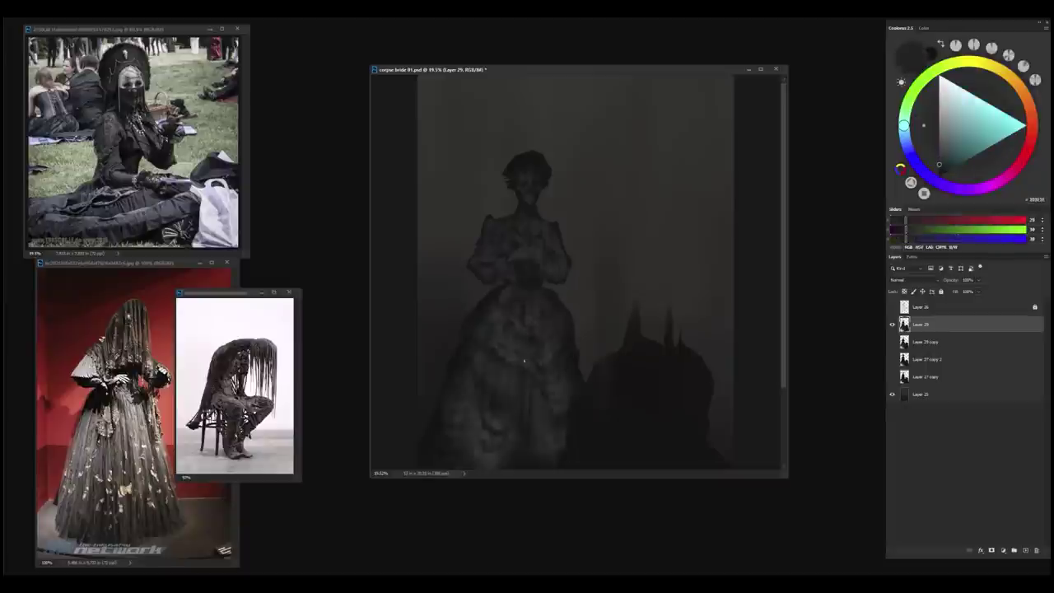
- Shade the skirt's ruffles on both sides and darken the folds up toward the waist
left_click(553, 349, "alt")
left_click(543, 349, "alt")
left_click(478, 336, "alt")
left_click(503, 294, "alt")
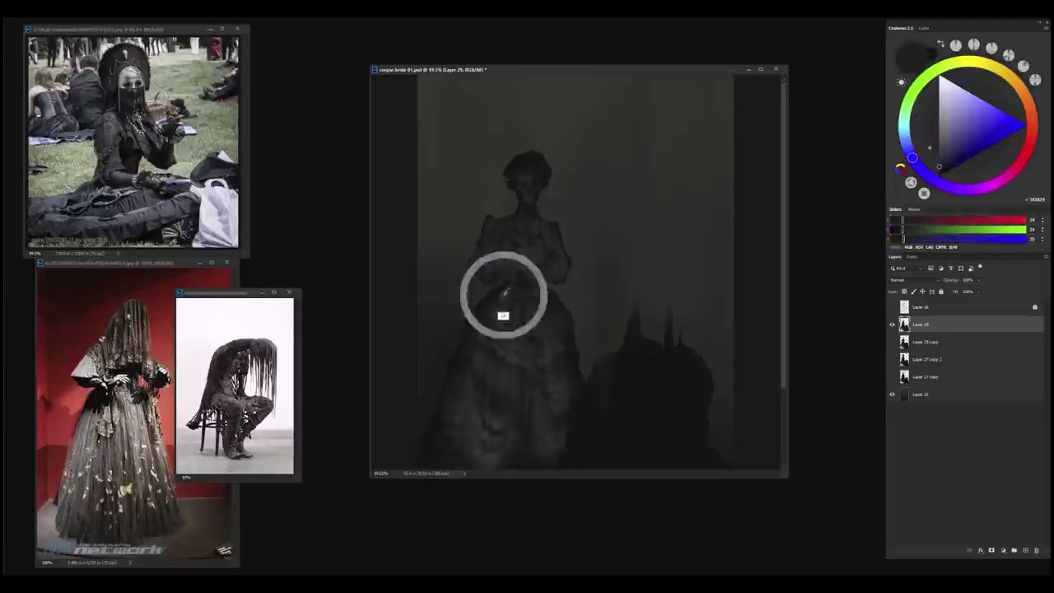
left_click(507, 286, "alt")
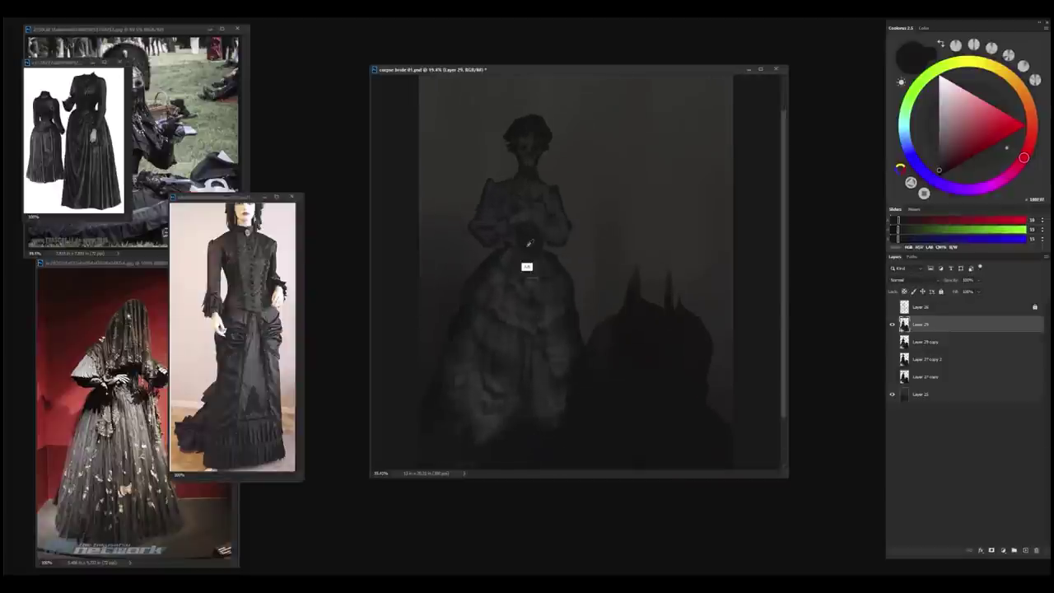
- Change the brush and paint light folds on the upper skirt just below the waist
left_click(514, 254, "alt")
right_click(525, 246)
left_click(504, 273)
left_click(500, 296, "alt")
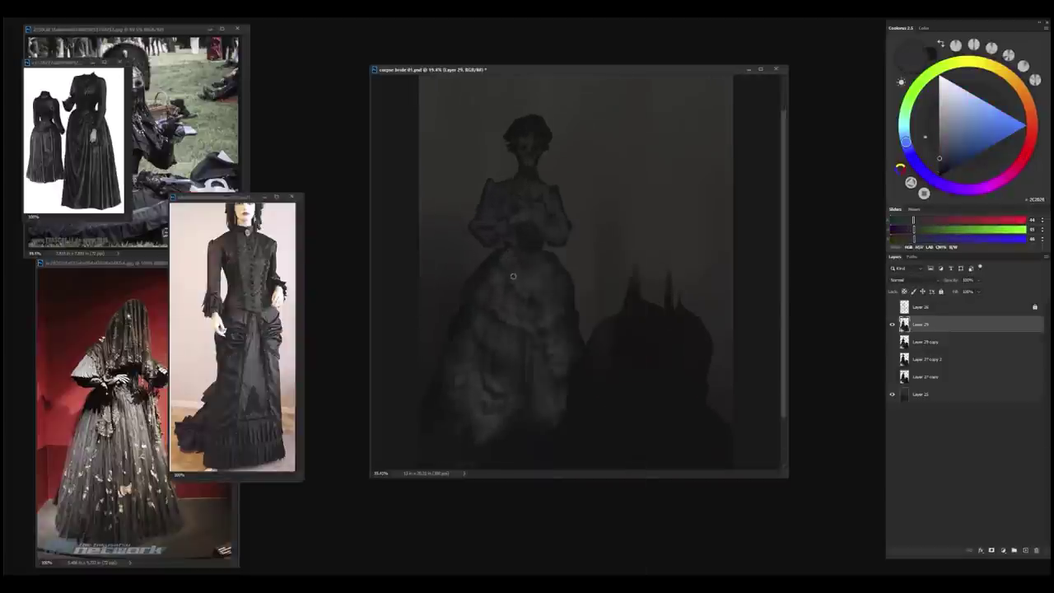
left_click(513, 275, "alt")
- Define the waist beneath the clasped hands with sampled darks and lighter skirt tones
left_click(536, 269, "alt")
left_click(533, 251, "alt")
left_click(528, 245, "alt")
left_click(522, 233, "alt")
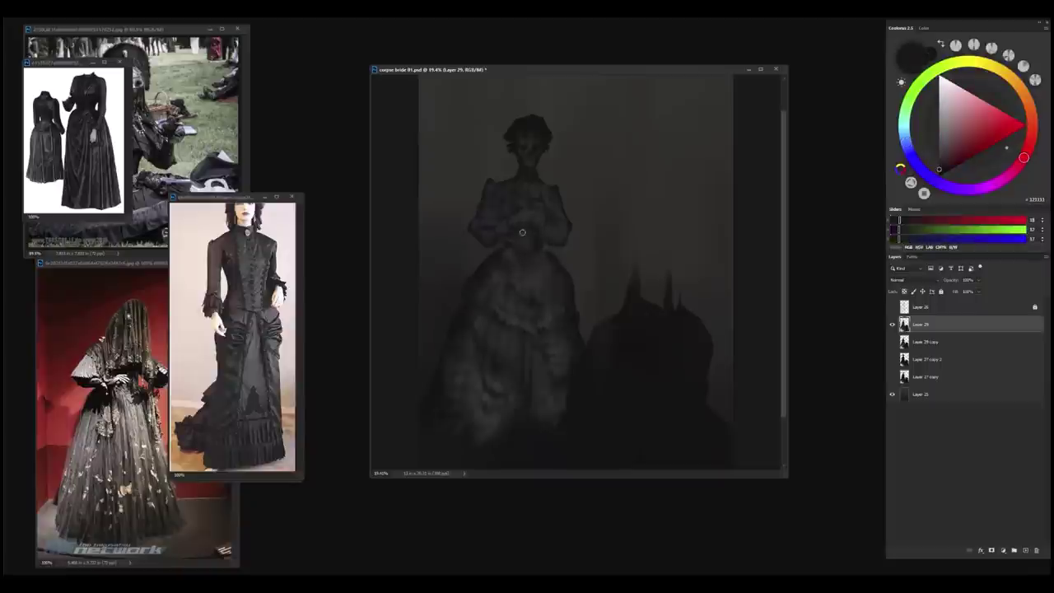
left_click(523, 263, "alt")
left_click(513, 261, "alt")
left_click(534, 244, "alt")
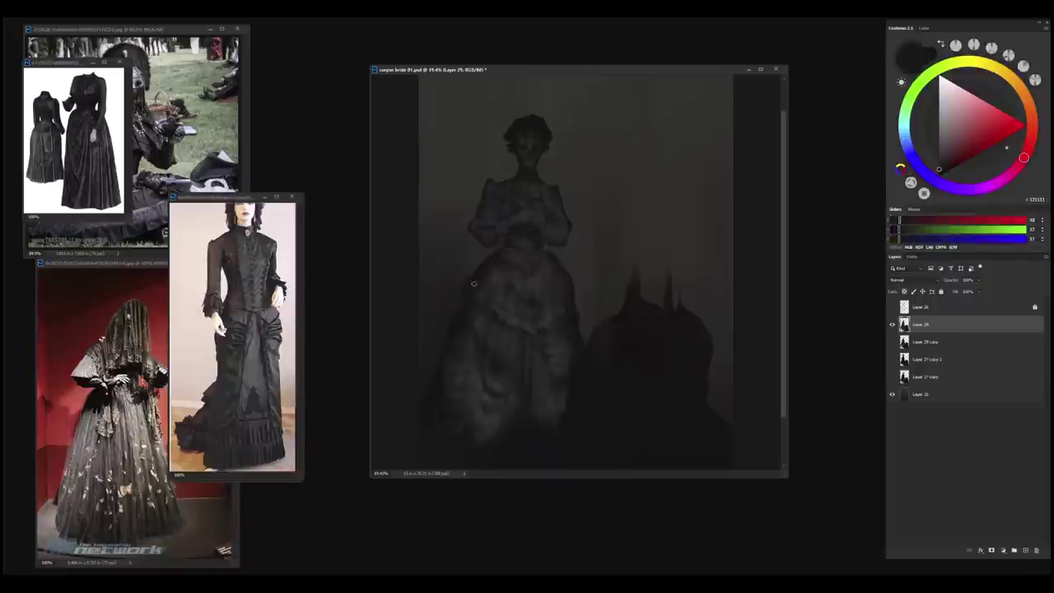
- Adjust the brush and paint gathered folds across the upper skirt's front and right hip
left_click(530, 288, "alt")
left_click(540, 272, "alt")
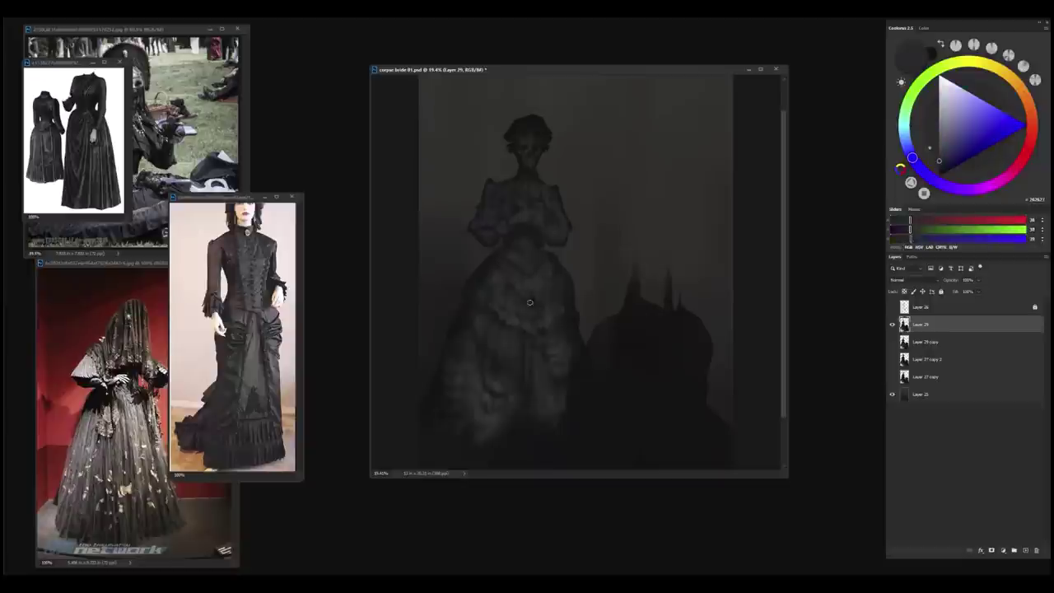
right_click(529, 302)
left_click(548, 230, "alt")
left_click(550, 228, "alt")
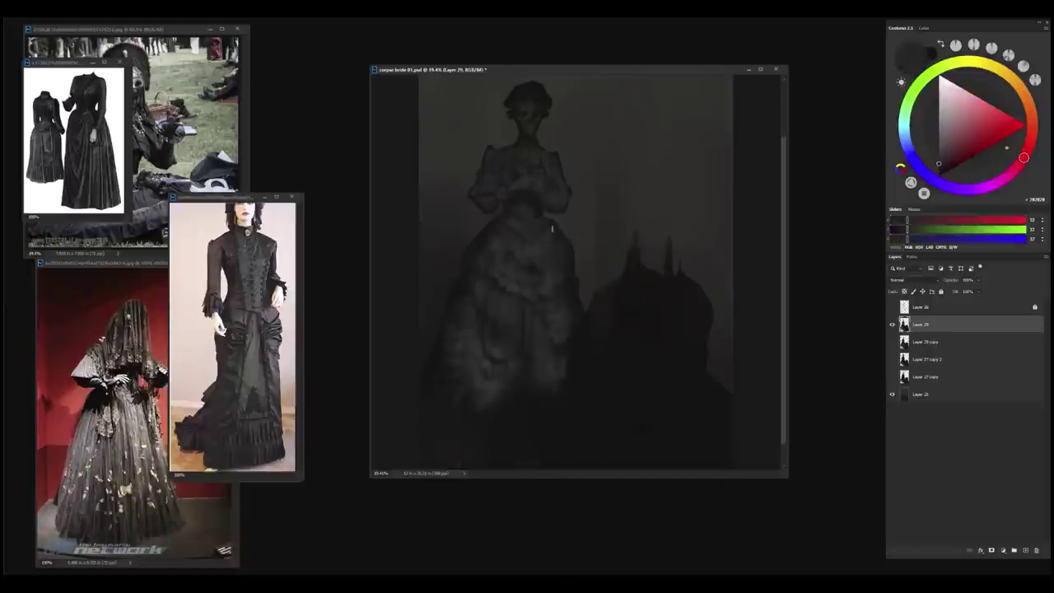
left_click(537, 232, "alt")
left_click(527, 250, "alt")
- Refine the draped folds around both hips and the waistline with alternating sampled darks and greys
left_click(487, 231, "alt")
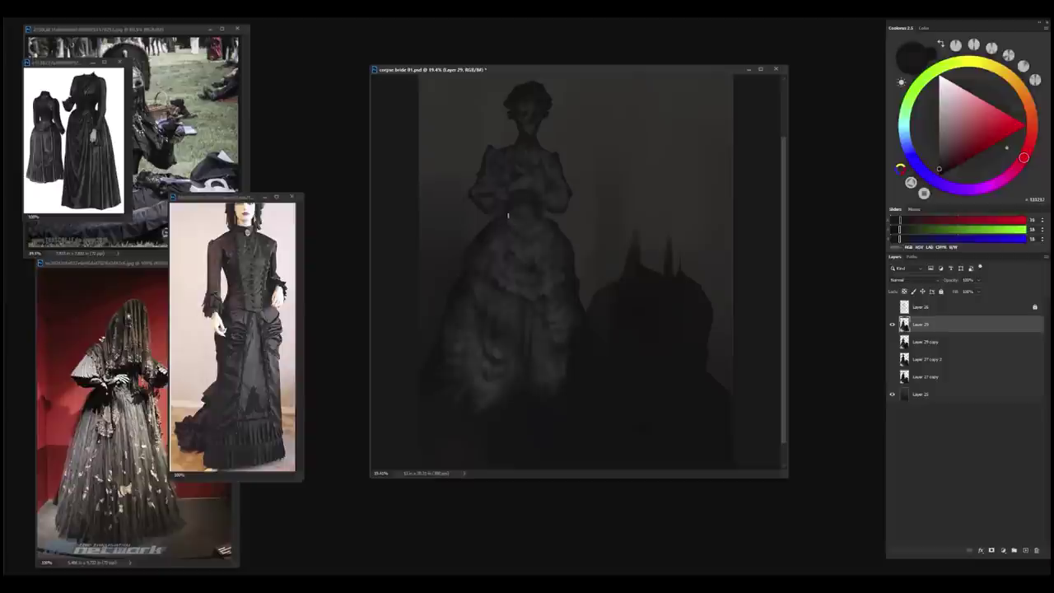
left_click(532, 219, "alt")
left_click(533, 219, "alt")
left_click(547, 220, "alt")
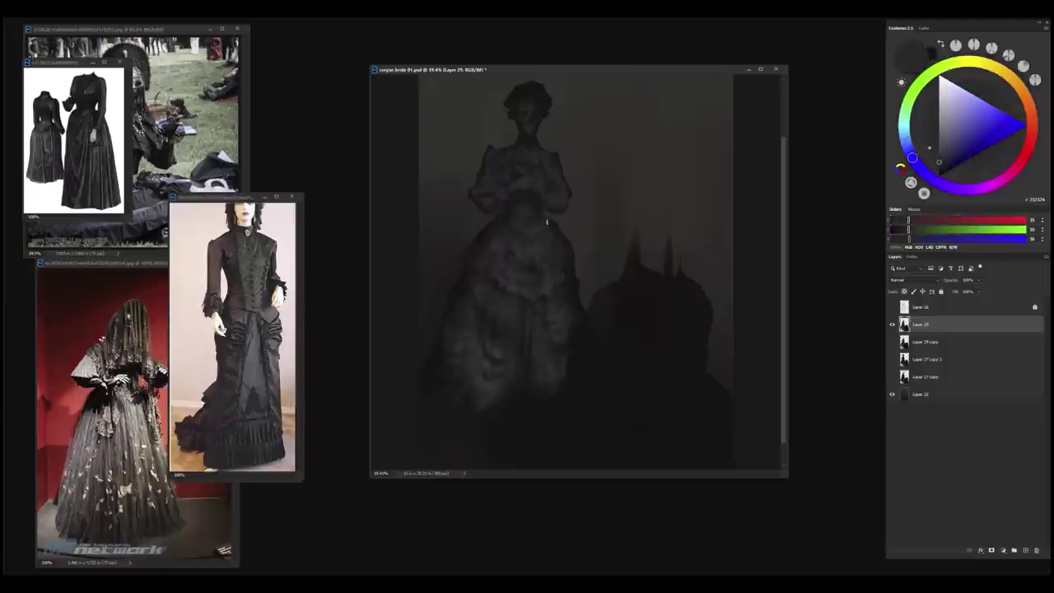
left_click(521, 233, "alt")
left_click(512, 240, "alt")
left_click(498, 237, "alt")
left_click(548, 221, "alt")
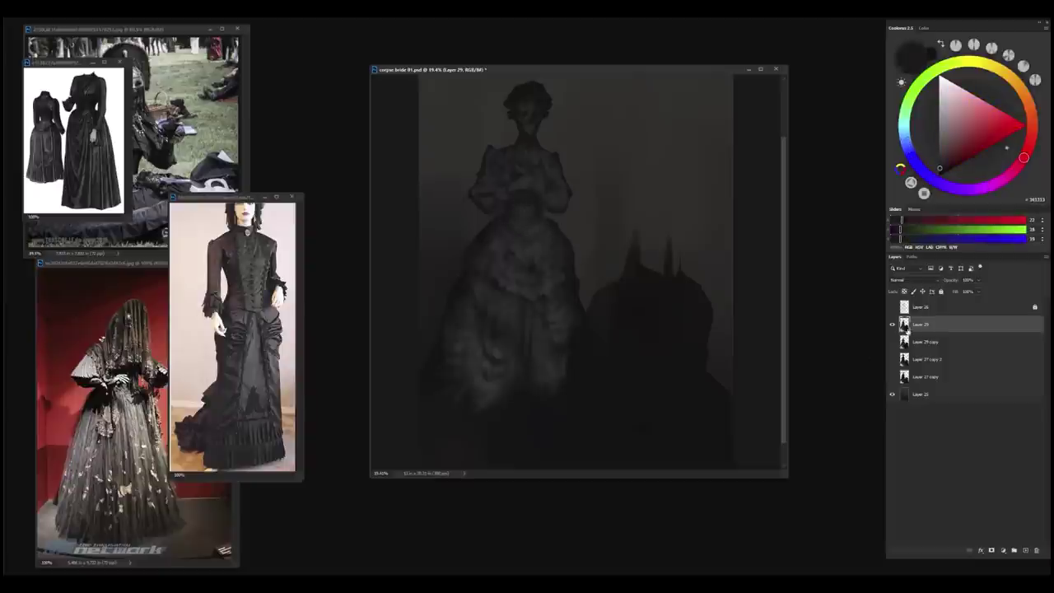
- Paint the gathered drape just below the waist with sampled skirt tones and a different brush
left_click_drag(484, 224, 512, 216)
left_click(497, 244, "alt")
left_click(532, 254, "alt")
right_click(538, 255)
left_click(522, 338)
- Build V-shaped folds down the middle of the upper skirt with sampled darks and greys
left_click(546, 233, "alt")
left_click_drag(514, 274, 522, 288)
left_click(529, 301, "alt")
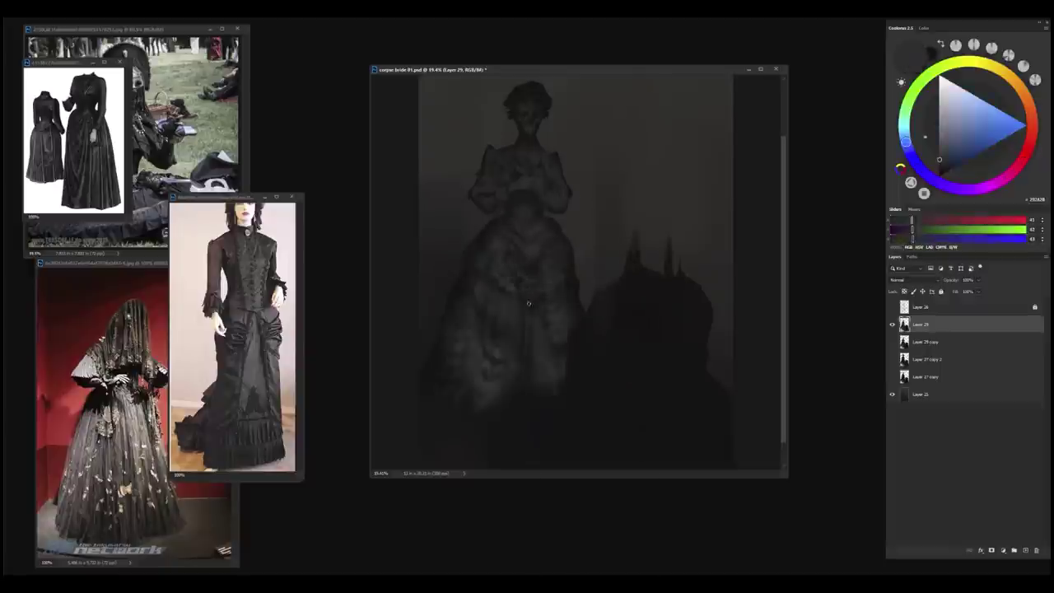
left_click(517, 308, "alt")
left_click(492, 245, "alt")
left_click(536, 273, "alt")
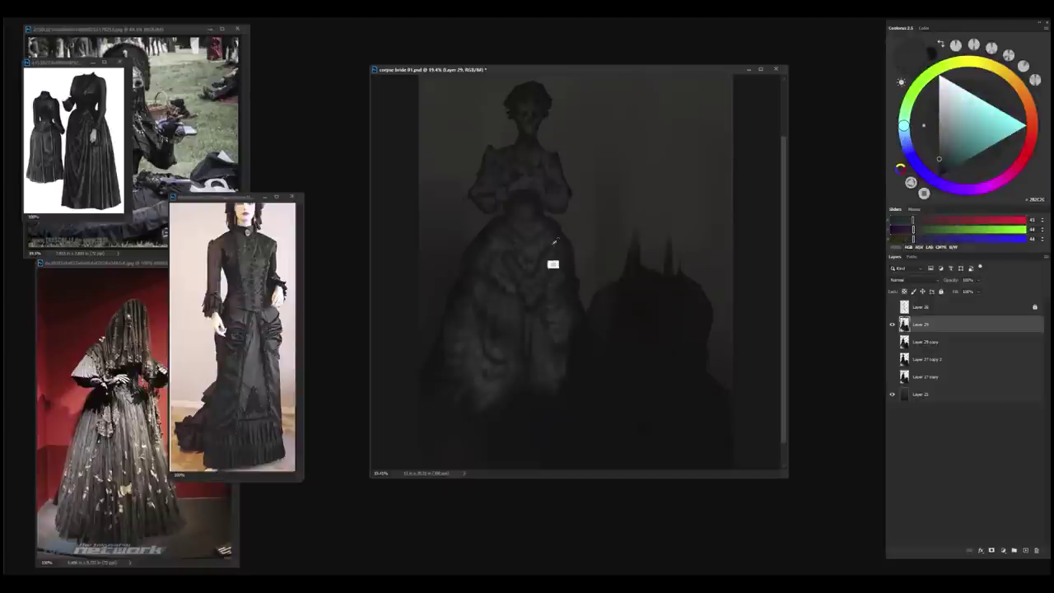
left_click(554, 241, "alt")
- Mirror the canvas, select a narrow strip along the skirt's outer edge for correction, deselect it, and restore the orientation
key("ctrl+shift+h")
key("l")
mouse_move(589, 234)
left_mouse_down()
mouse_move(571, 285)
mouse_move(587, 238)
left_mouse_up()
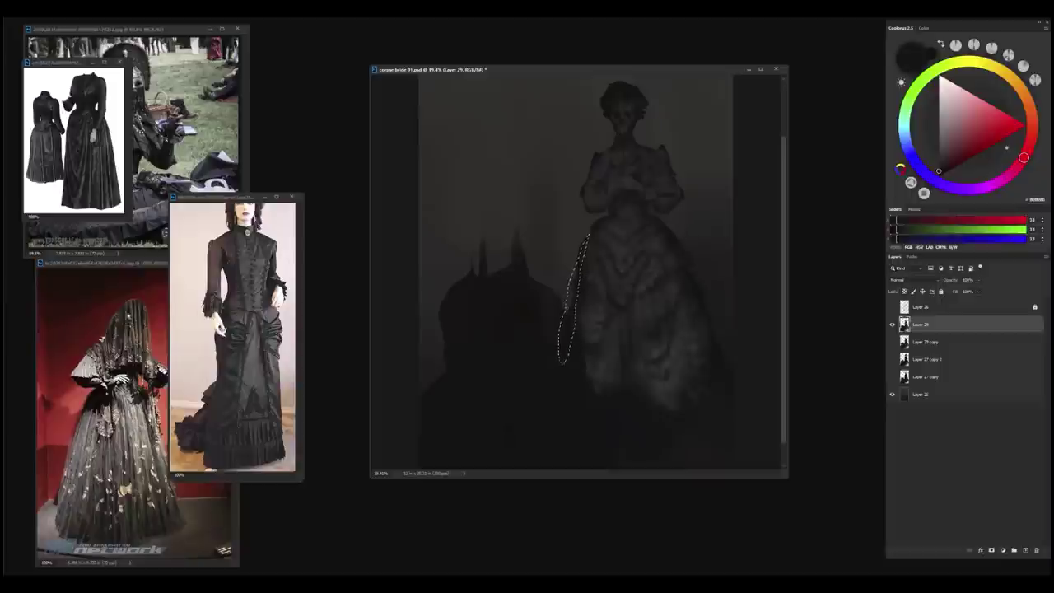
key("ctrl+d")
key("ctrl+shift+h")
- Zoom in and paint light and dark creases across the front drape below the hips
left_click_drag(618, 321, 529, 275)
left_click(529, 275, "alt")
right_click(547, 275, "shift")
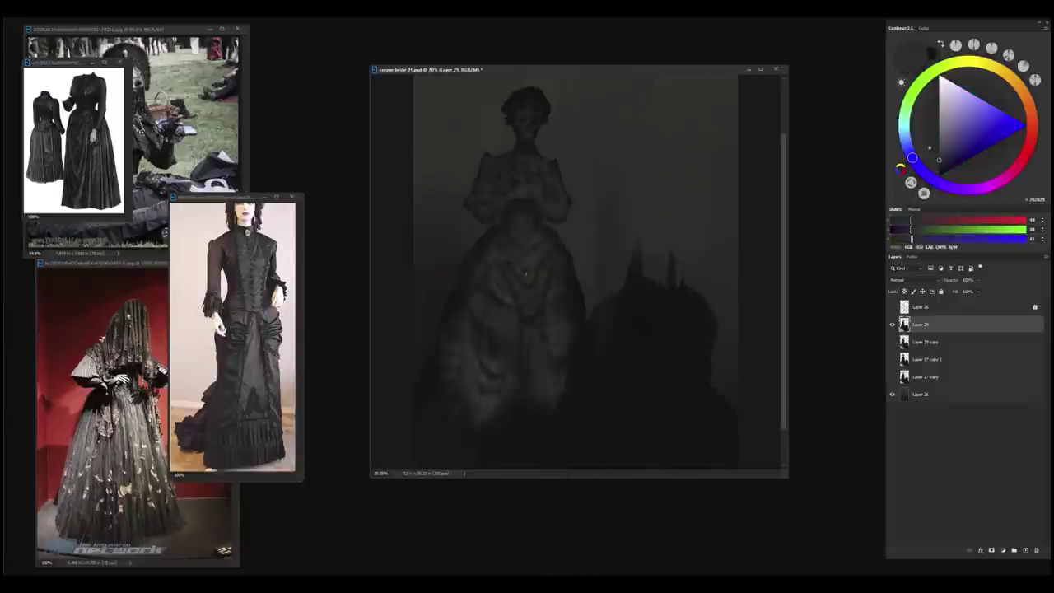
left_click(507, 284, "alt")
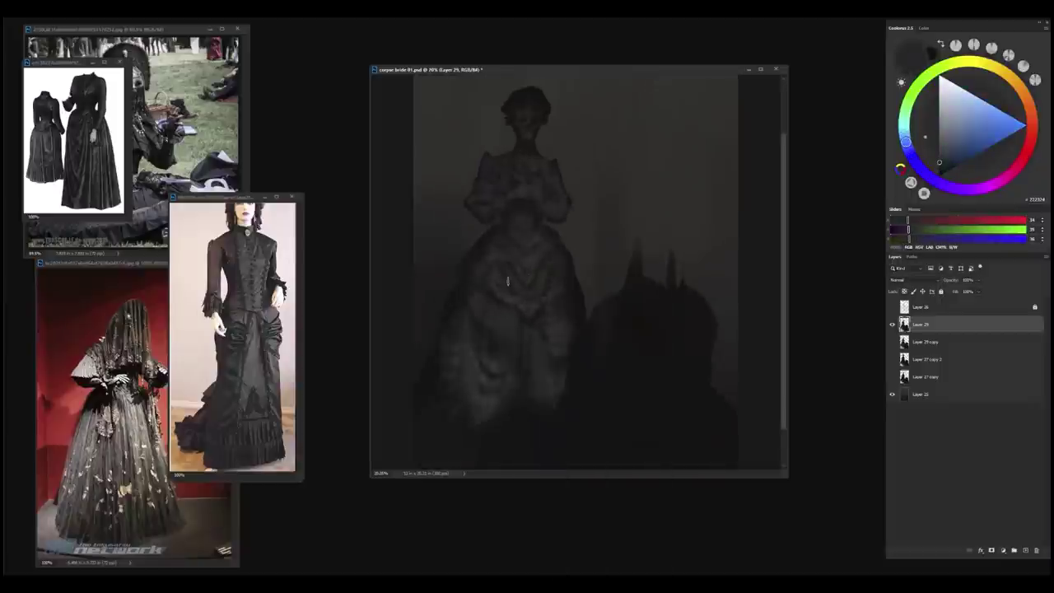
left_click_drag(508, 282, 499, 249)
left_click(516, 257, "alt")
left_click(514, 277, "alt")
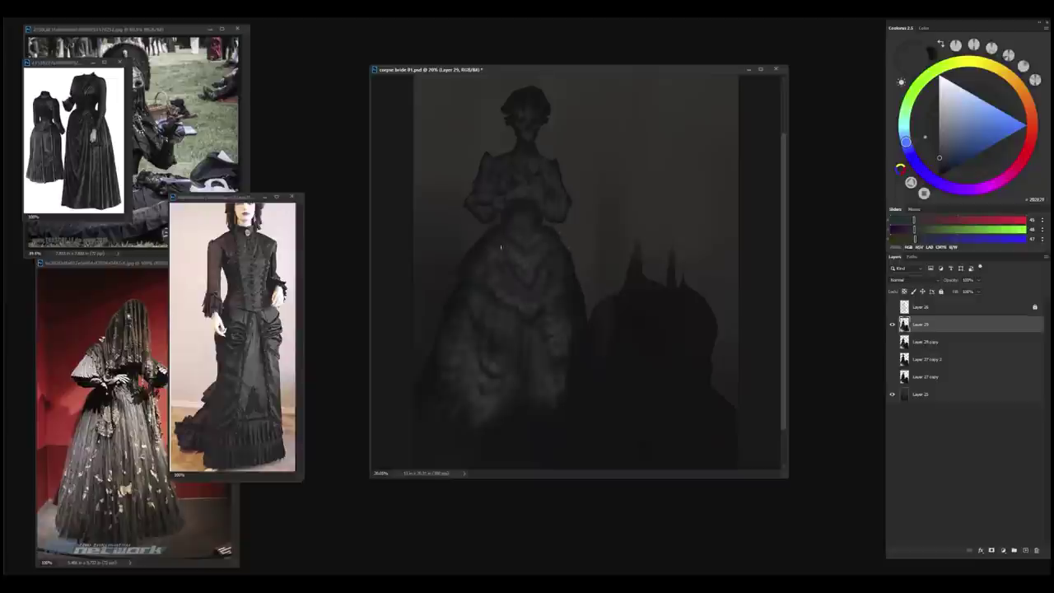
- Refine the hanging front drape's folds with alternating sampled greys and darks
left_click(493, 262, "alt")
left_click(553, 268, "alt")
left_click(529, 271, "alt")
left_click(523, 288, "alt")
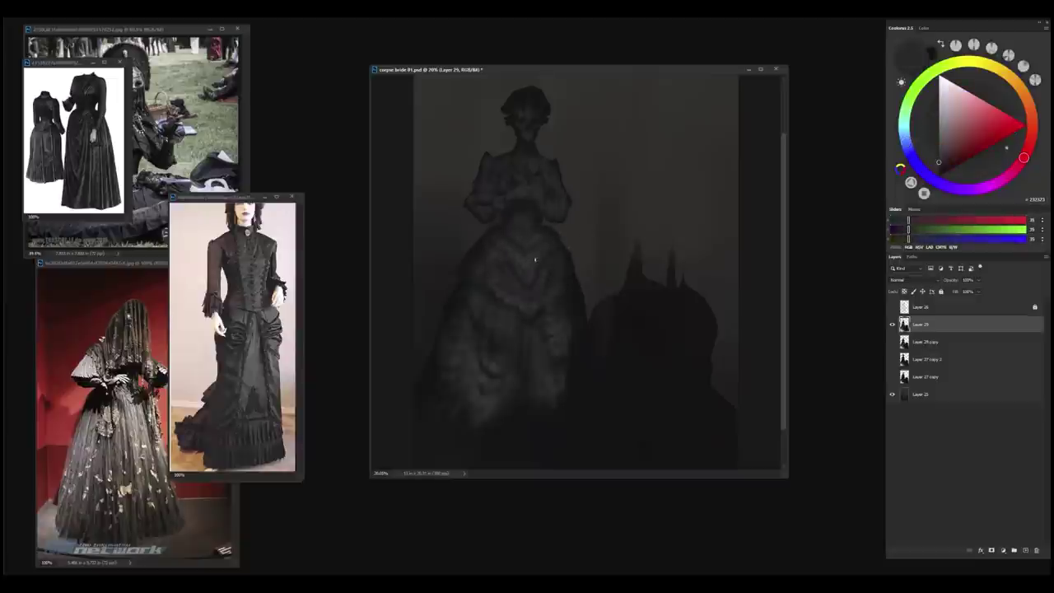
left_click(522, 291, "alt")
left_click(492, 269, "alt")
scroll(533, 259, "down", 1)
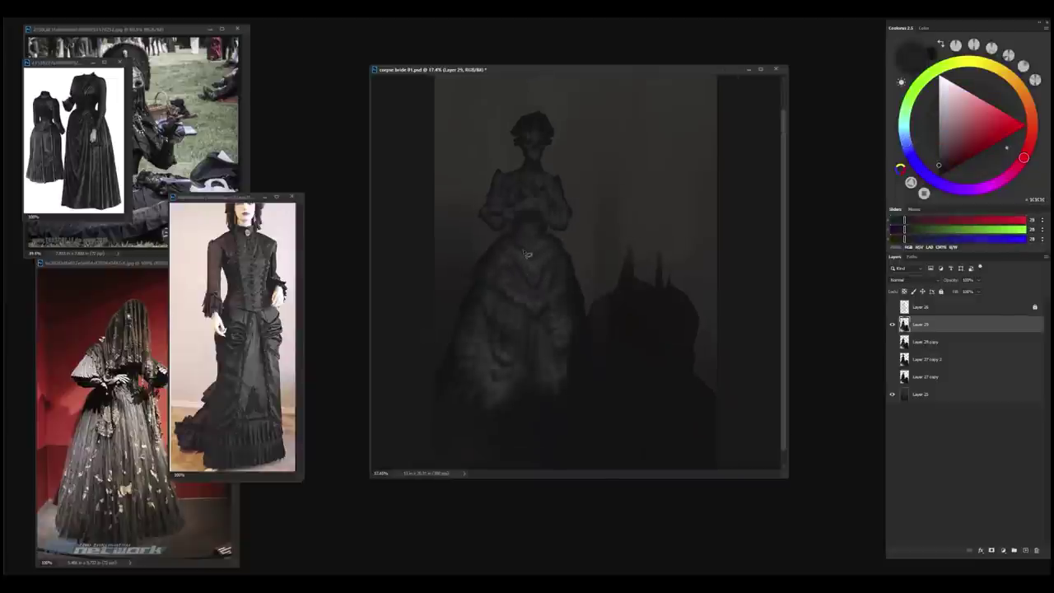
- Outline the skirt's front opening with the Lasso and add a new layer clipped to the figure layer for it
key("l")
mouse_move(525, 256)
left_mouse_down()
mouse_move(510, 429)
mouse_move(531, 430)
mouse_move(541, 258)
mouse_move(531, 254)
mouse_move(540, 362)
mouse_move(512, 303)
left_mouse_up()
left_click(1024, 549)
left_click(919, 332, "alt")
left_click(512, 293, "alt")
left_click(530, 258, "alt")
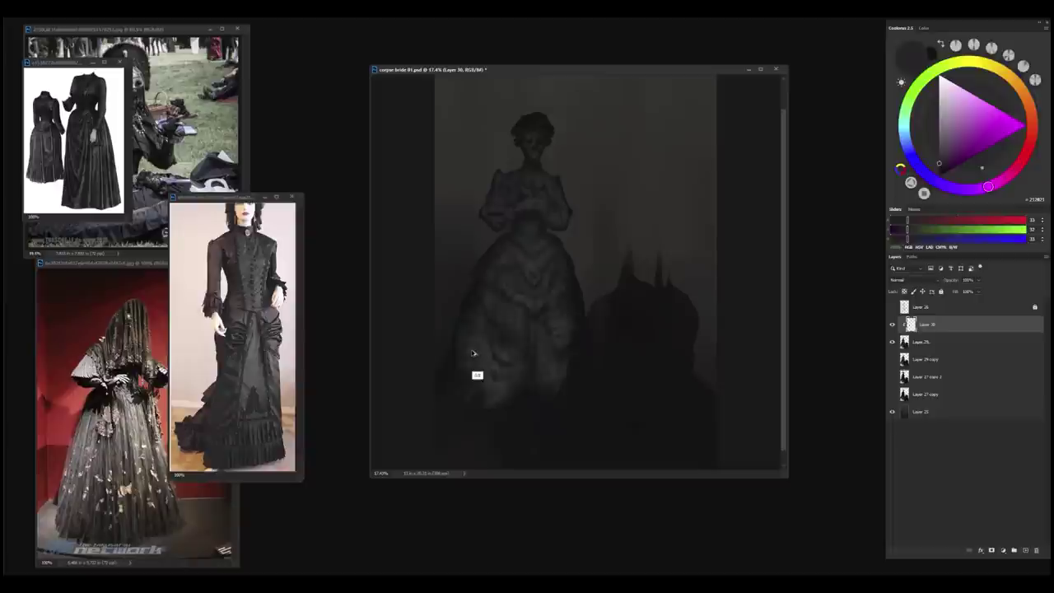
- Paint a straight central panel down the skirt's front on the clipped layer and erase the excess
left_click(518, 325, "alt")
mouse_move(539, 263)
left_mouse_down()
mouse_move(541, 381)
mouse_move(521, 378)
mouse_move(528, 282)
mouse_move(556, 367)
mouse_move(548, 389)
mouse_move(547, 327)
mouse_move(527, 255)
mouse_move(521, 282)
mouse_move(528, 302)
mouse_move(534, 270)
mouse_move(542, 376)
mouse_move(533, 264)
mouse_move(540, 335)
mouse_move(528, 400)
left_mouse_up()
left_click(548, 326, "alt")
key("e")
mouse_move(605, 328)
left_mouse_down()
mouse_move(562, 322)
mouse_move(607, 320)
mouse_move(590, 320)
left_mouse_up()
left_click(514, 257, "alt")
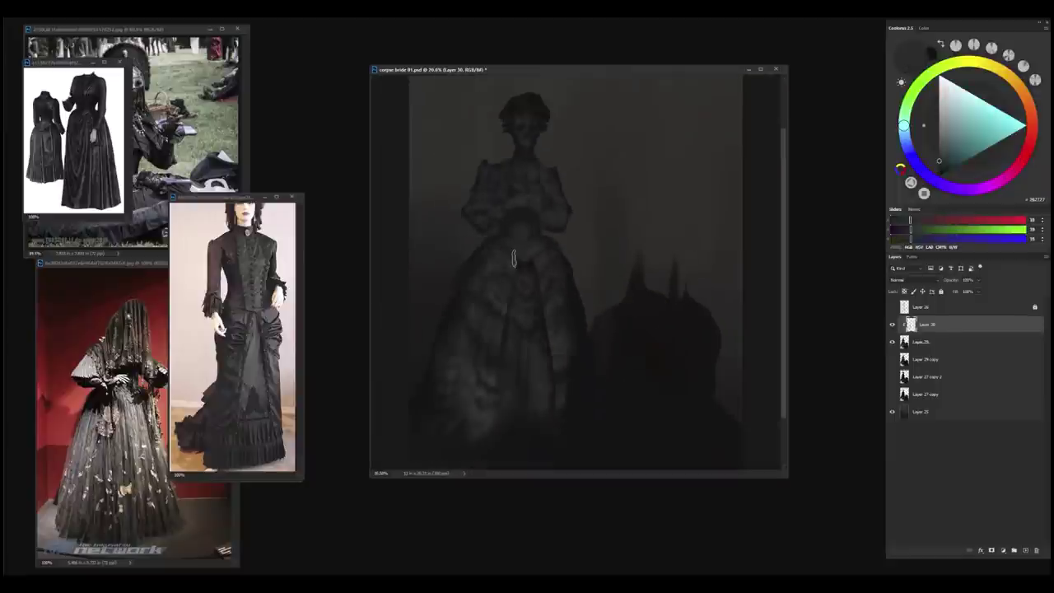
- Paint long vertical pleats in the central panel from the waist opening downward with sampled tones
left_click_drag(513, 258, 513, 326)
left_click(527, 276, "alt")
left_click_drag(525, 285, 524, 332)
left_click(528, 331, "alt")
left_click(545, 284, "alt")
left_click(527, 268, "alt")
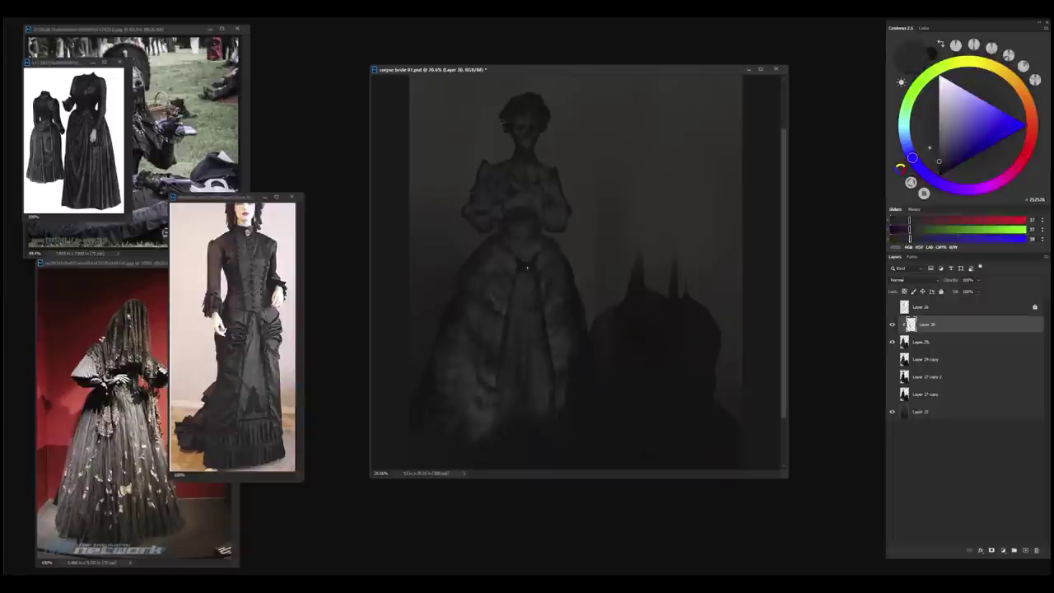
- Define the overskirt's inner edge on the viewer's left side down toward the hem with sampled darks
left_click(512, 273, "alt")
left_click(502, 303, "alt")
left_click(503, 356, "alt")
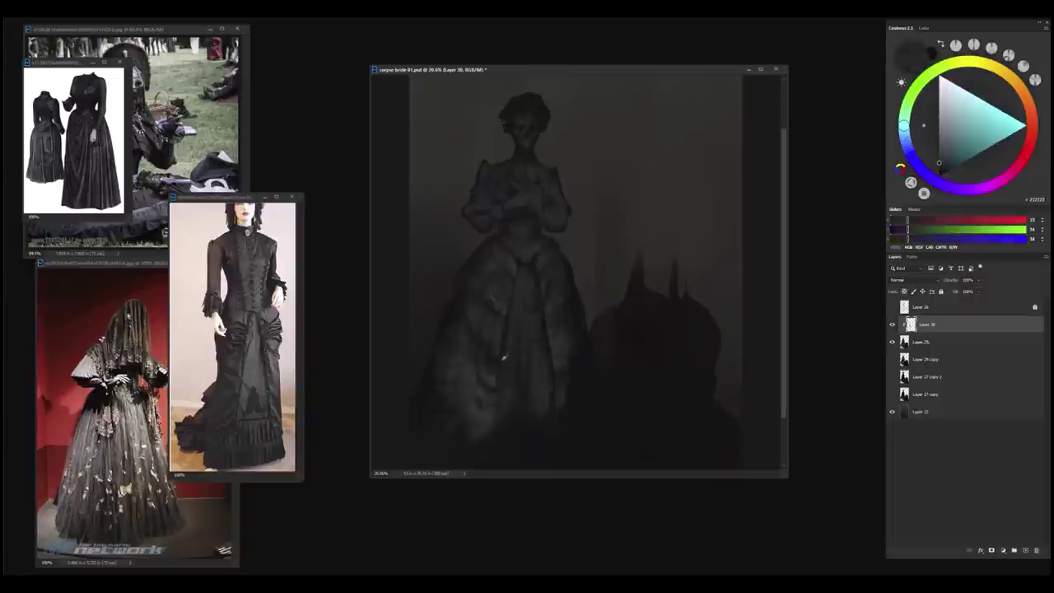
left_click(496, 381, "alt")
left_click(495, 395, "alt")
left_click(488, 428, "alt")
- Paint the gathers where the overskirt parts at the top of the central panel
left_click_drag(540, 280, 542, 300)
left_click(536, 271, "alt")
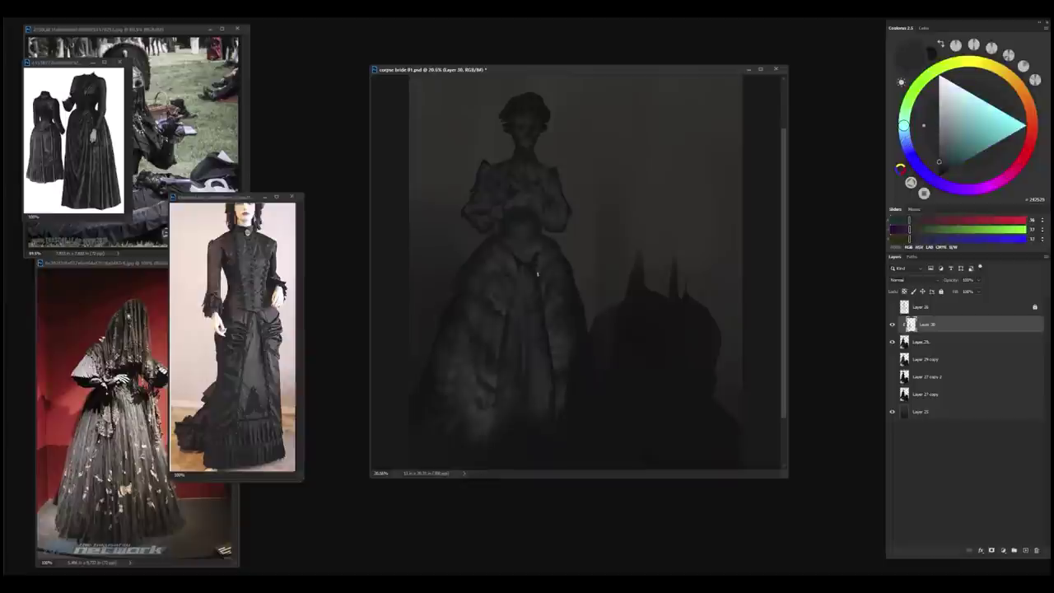
left_click(515, 248, "alt")
left_click(522, 265, "alt")
left_click(520, 274, "alt")
left_click(517, 282, "alt")
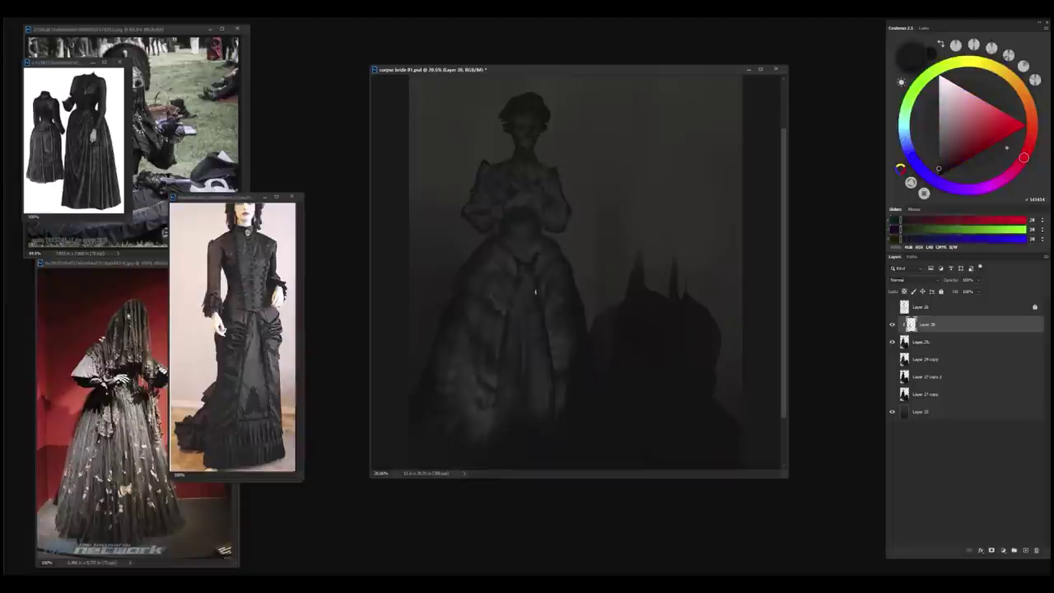
- Deepen the central panel's shadows and lighten the overskirt around the parting with sampled tones
left_click(523, 324, "alt")
left_click(531, 440, "alt")
left_click(542, 290, "alt")
left_click(545, 251, "alt")
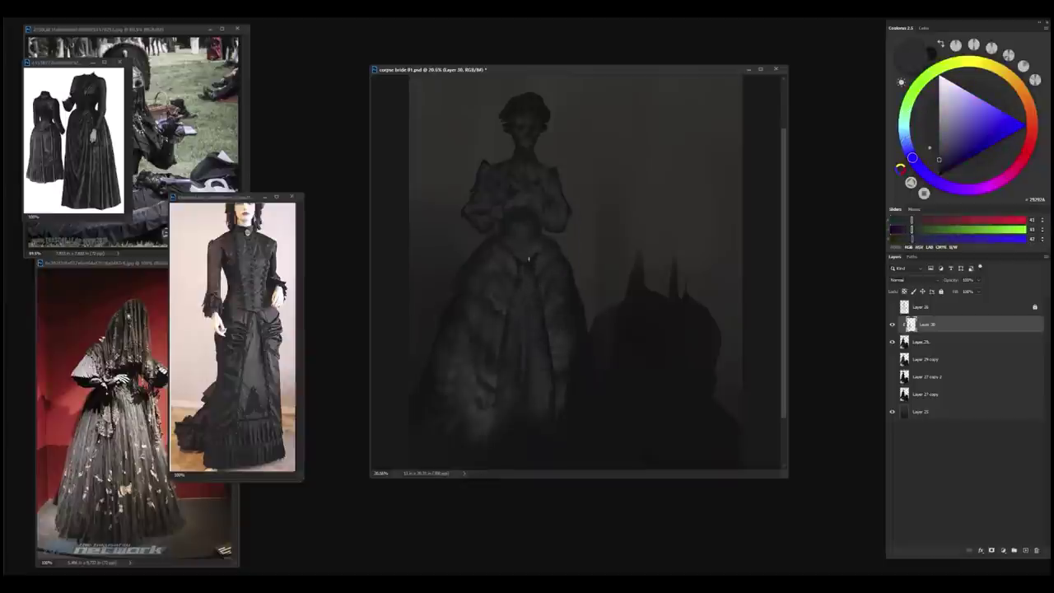
left_click(553, 244, "alt")
left_click(527, 275, "alt")
left_click(537, 254, "alt")
left_click(518, 264, "alt")
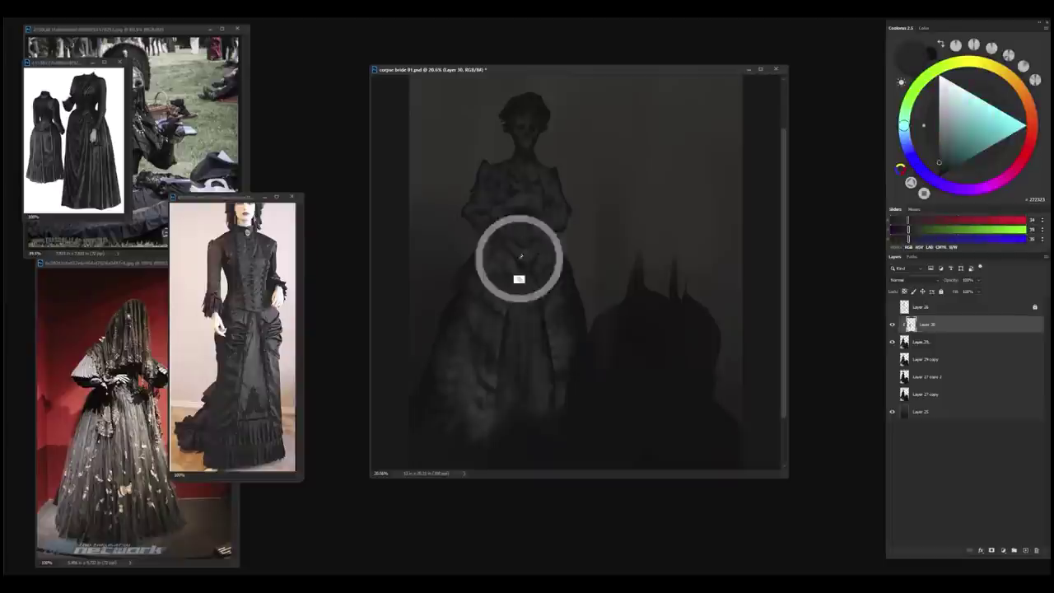
- Refine the overskirt's parting and its inner edge with tones sampled from the skirt and bodice
left_click(530, 253, "alt")
left_click(527, 267, "alt")
left_click(506, 309, "alt")
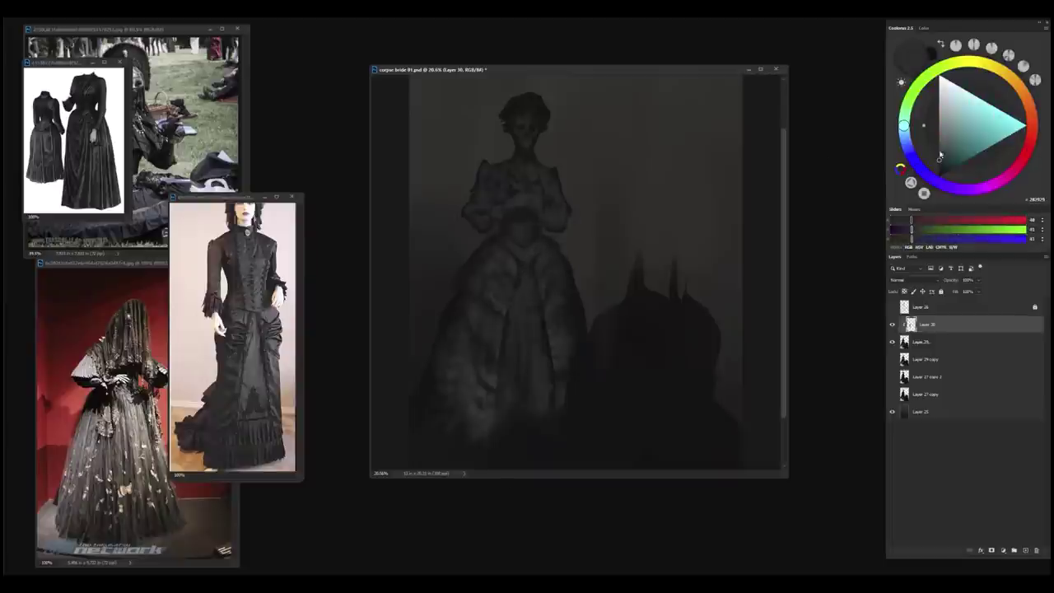
left_click(500, 325, "alt")
left_click(533, 258, "alt")
left_click(531, 192, "alt")
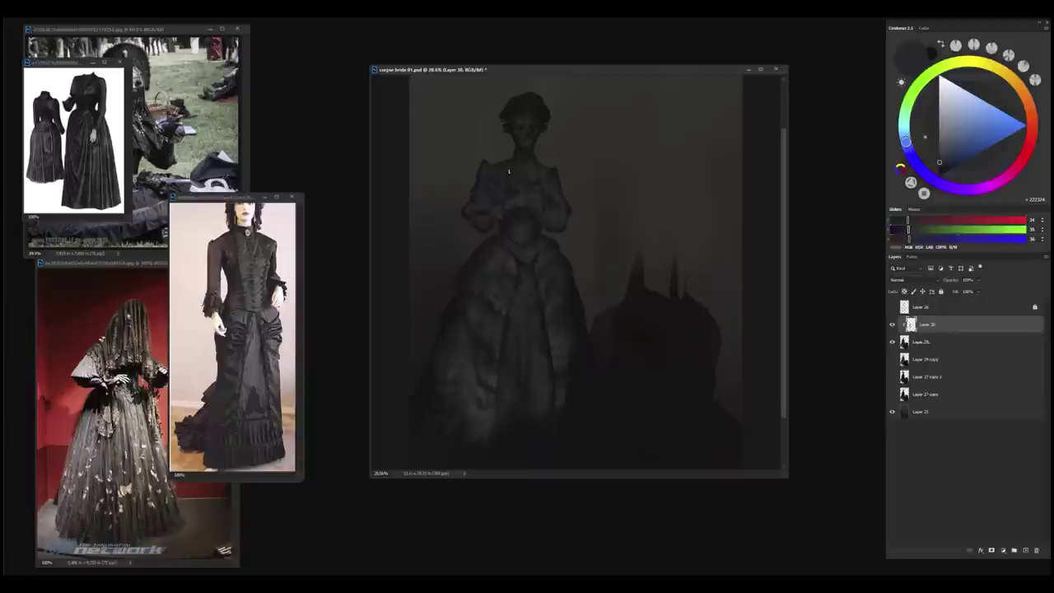
- Paint draped folds across the overskirt's left side and compare the figure with the fold layer hidden and shown
left_click(497, 350, "alt")
left_click(498, 352, "alt")
left_click(470, 352, "alt")
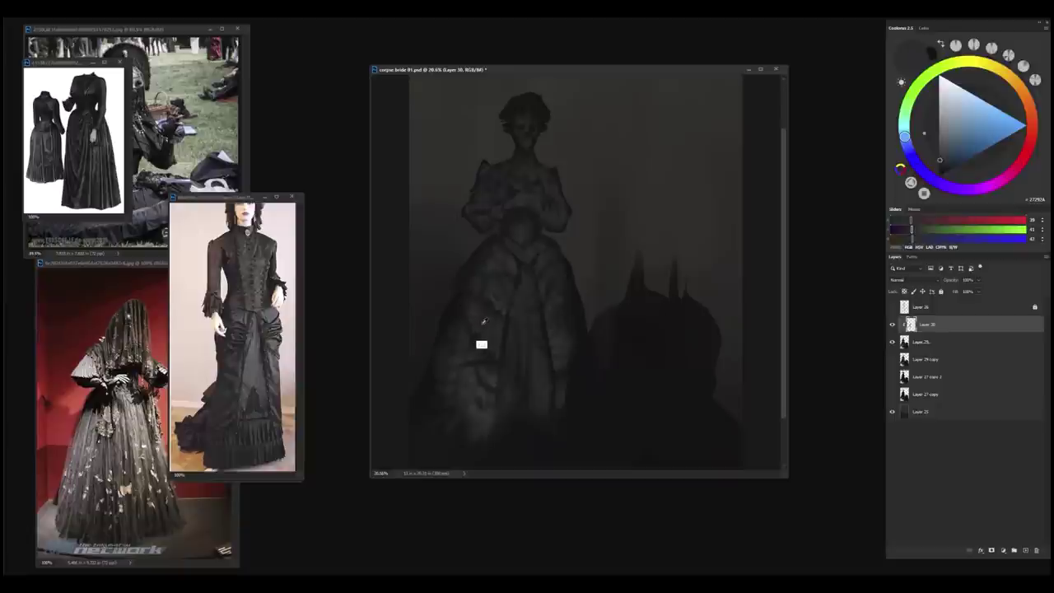
left_click(543, 348, "alt")
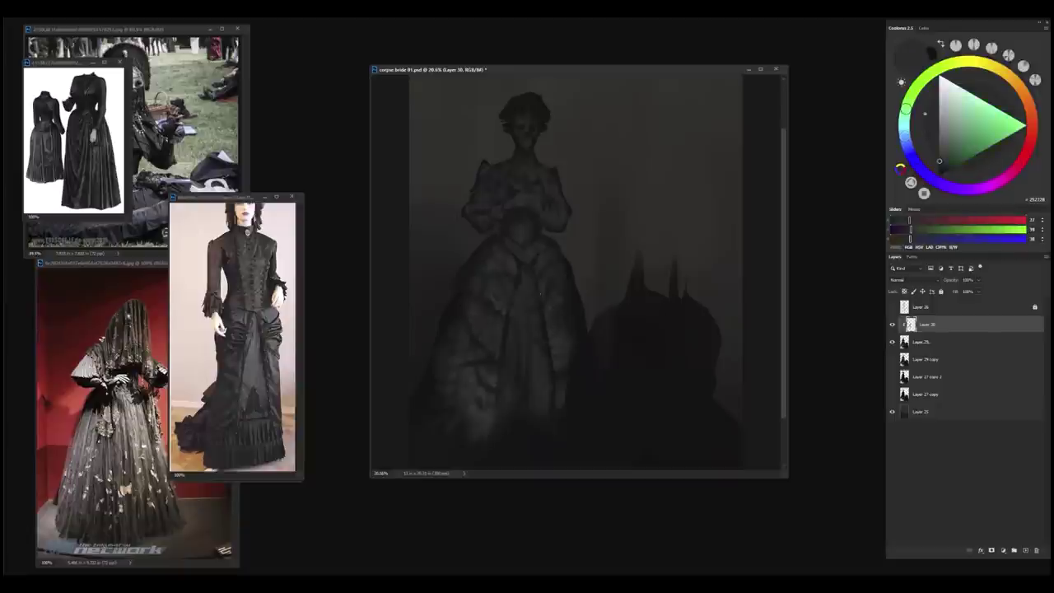
left_click(527, 311, "alt")
left_click(495, 406, "alt")
mouse_move(599, 316)
left_mouse_down()
mouse_move(557, 313)
mouse_move(581, 322)
left_mouse_up()
left_click(891, 324)
left_click(892, 325)
- Paint a horizontal drape fold across the lower left of the overskirt with sampled darks and greys
left_click(461, 334, "alt")
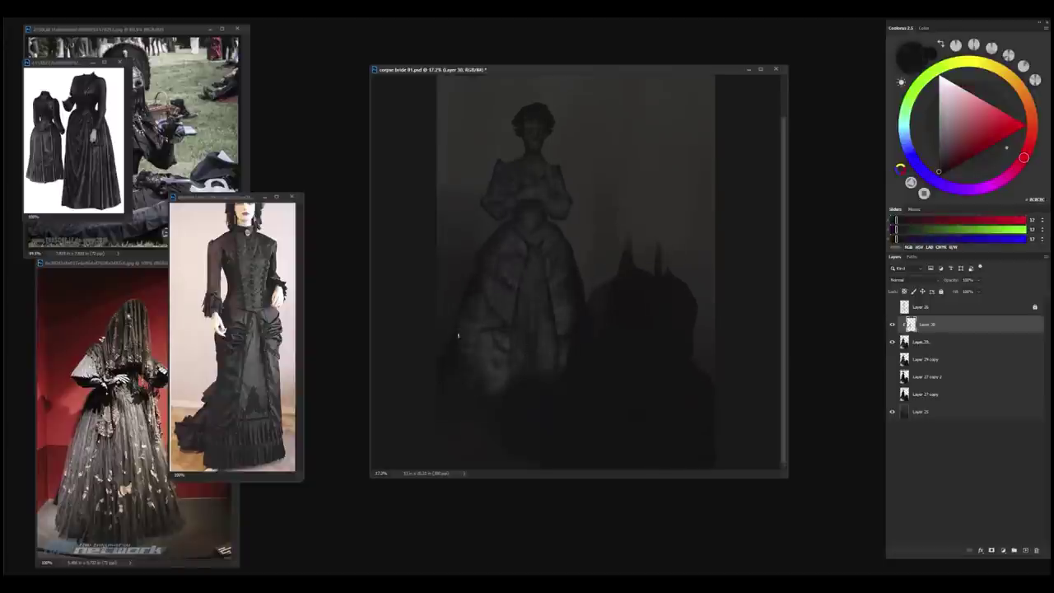
left_click_drag(464, 335, 492, 335)
left_click(463, 333, "alt")
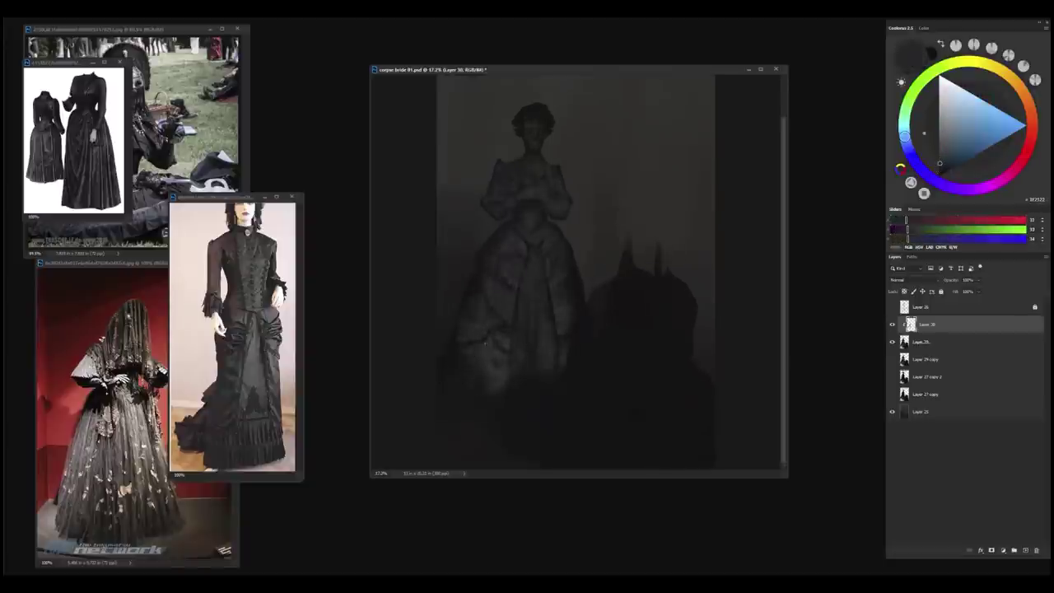
left_click(485, 349, "alt")
- Add folds to the overskirt's right side and shade the waist, comparing the result with the fold layer hidden and shown
left_click(560, 325, "alt")
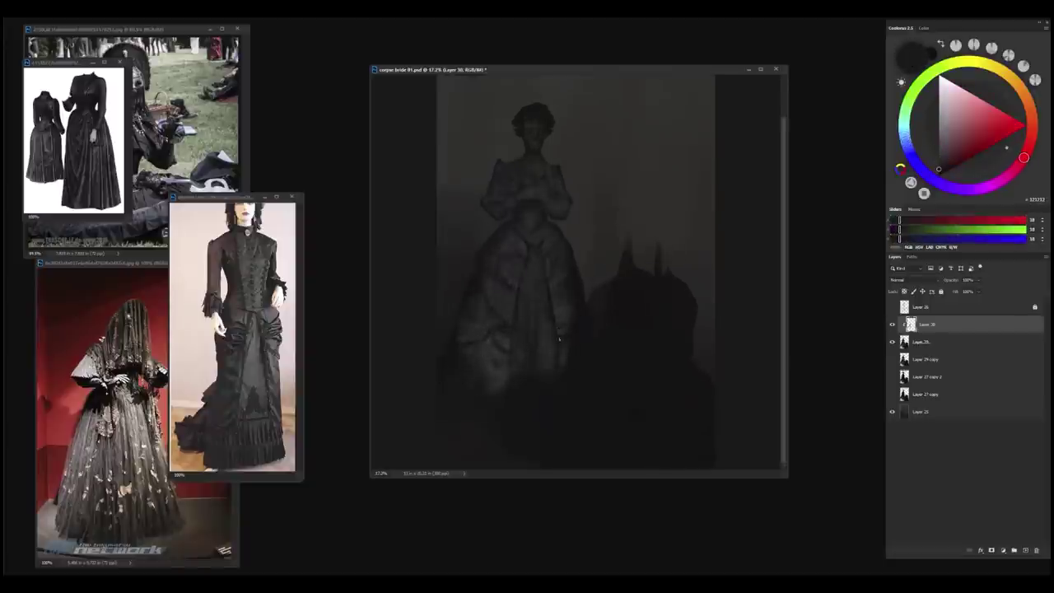
left_click(558, 331, "alt")
left_click(566, 313, "alt")
left_click(579, 287, "alt")
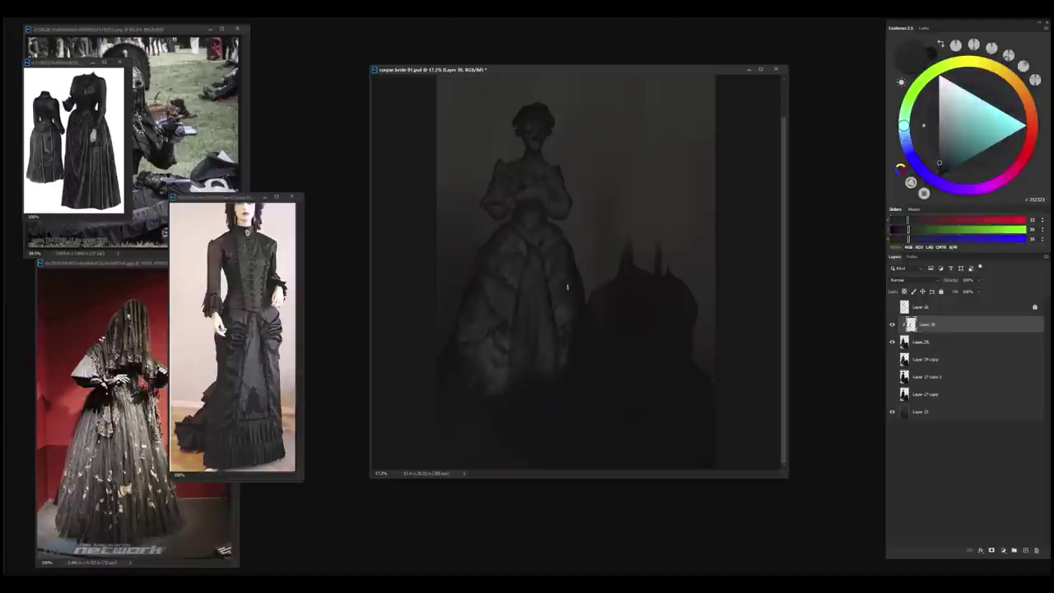
left_click(536, 203, "alt")
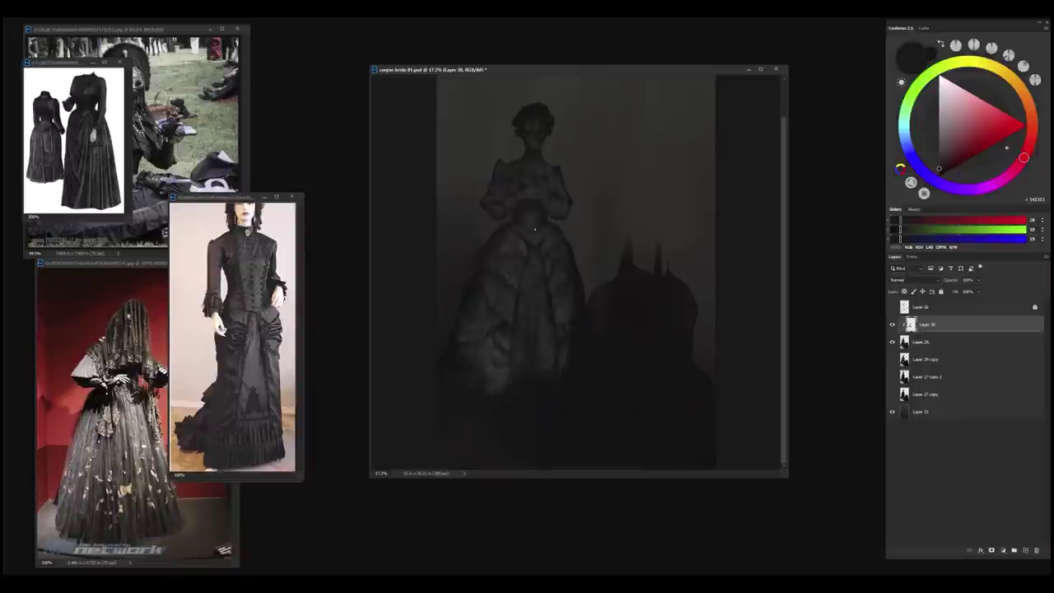
left_click_drag(568, 357, 550, 353)
left_click(892, 325)
left_click(891, 325)
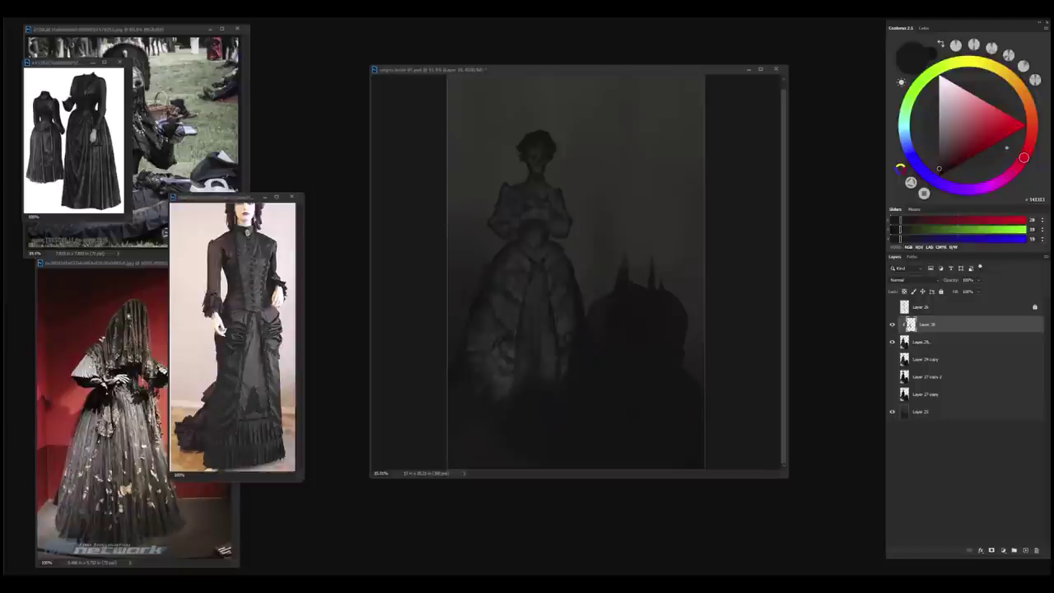
- Slightly raise the fold layer's saturation with a Hue/Saturation adjustment
key("ctrl+plus")
key("ctrl+u")
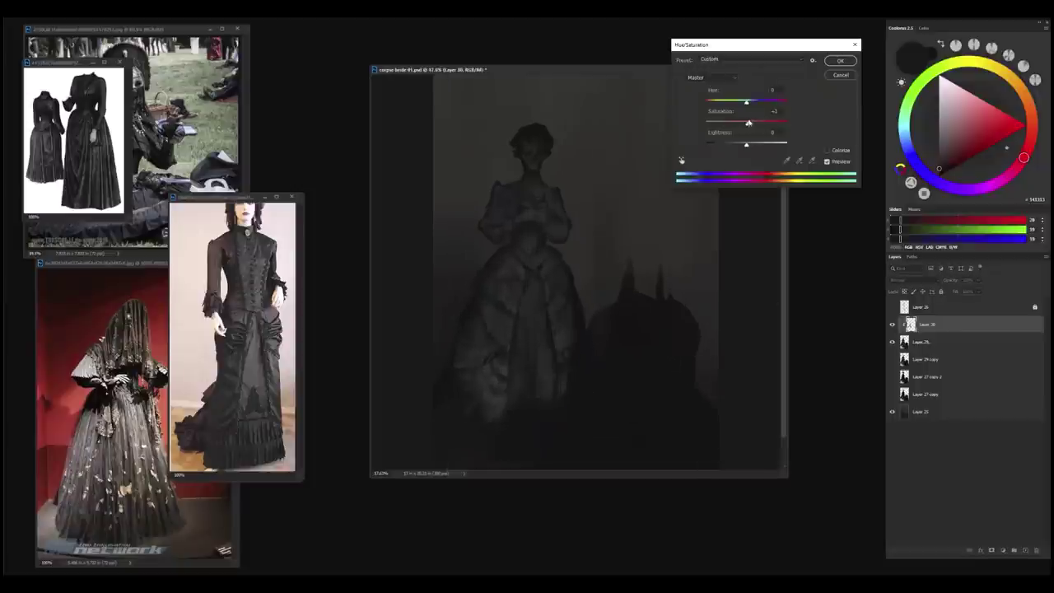
key("Return")
key("ctrl+minus")
key("ctrl+plus")
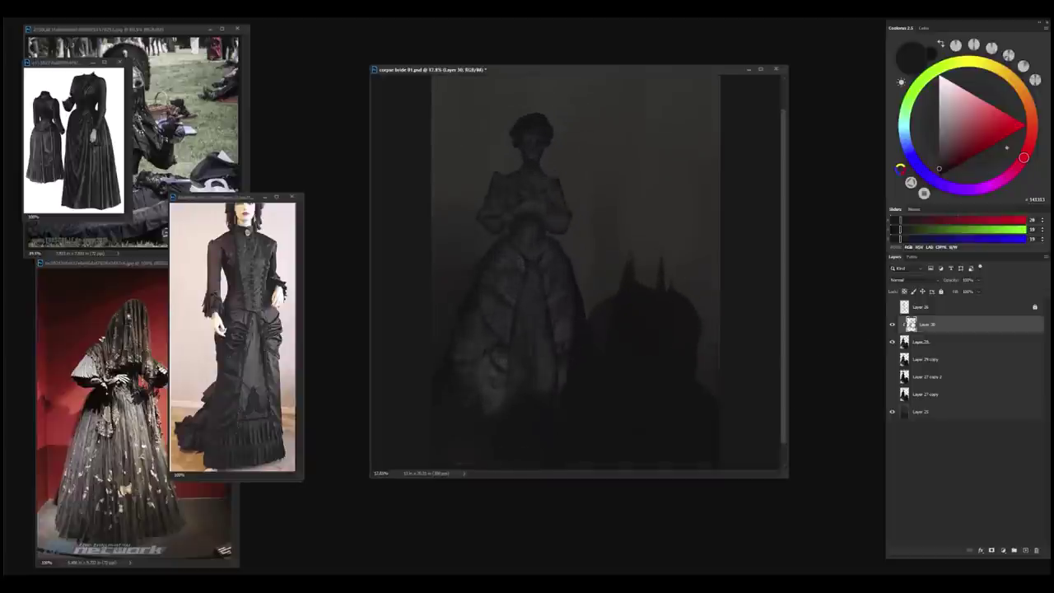
- Add a new clipped layer above the folds in Lighten mode and sample a bodice grey for it
key("ctrl+shift+alt+n")
key("ctrl+alt+g")
left_click(912, 280)
left_click(897, 344)
left_click(538, 206, "alt")
right_click(543, 291)
key("Escape")
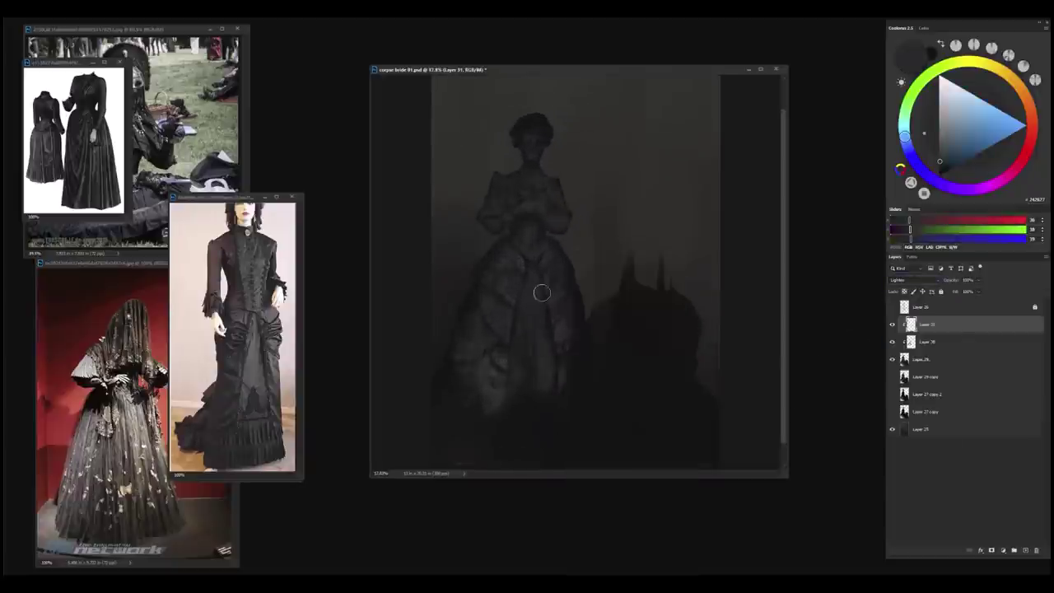
- Brush a soft sampled grey haze over the skirt with an enlarged brush, then reduce the brush size
left_click(533, 270, "alt")
key("bracketright")
key("bracketright")
mouse_move(559, 331)
left_mouse_down()
mouse_move(500, 304)
mouse_move(476, 422)
left_mouse_up()
key("bracketleft")
key("bracketleft")
key("bracketleft")
key("bracketleft")
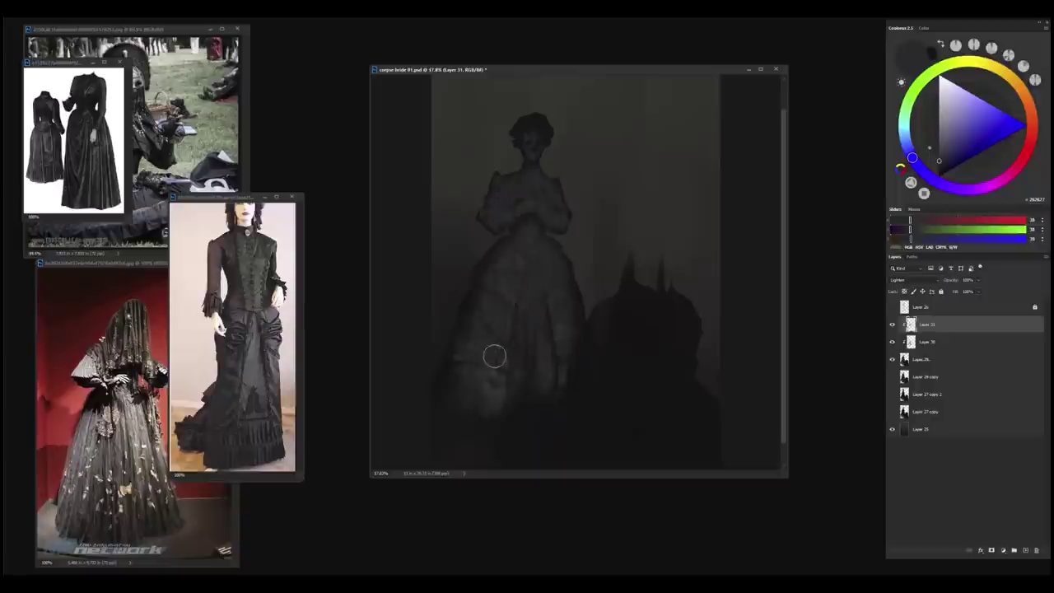
- Lower the Lighten layer's opacity to 52% and merge the clipped layers into the figure layer
key("ctrl+minus")
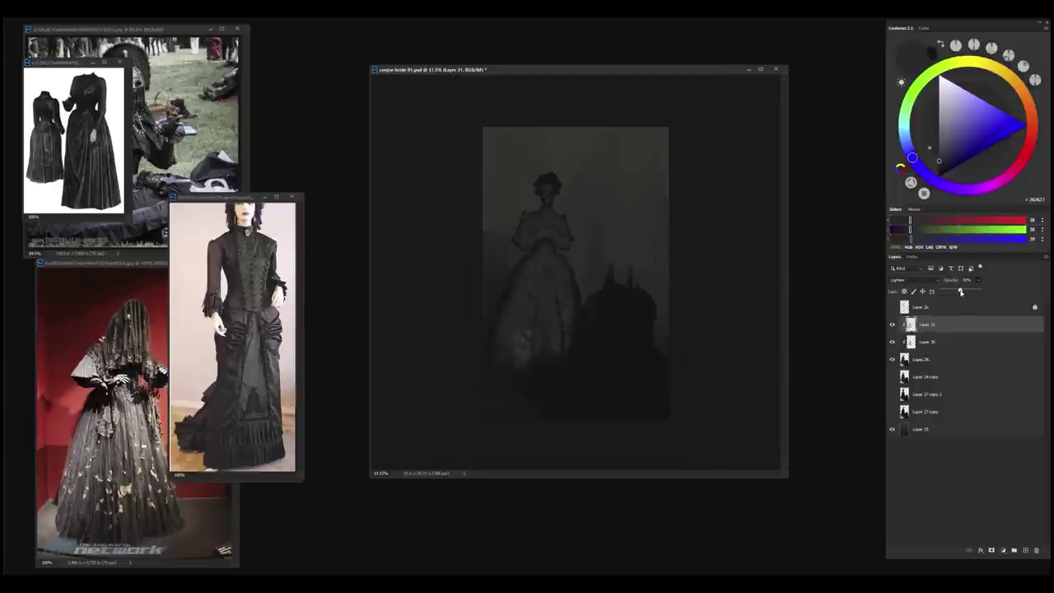
left_click_drag(961, 293, 961, 293)
scroll(577, 245, "up", 1)
right_click(578, 245)
key("Escape")
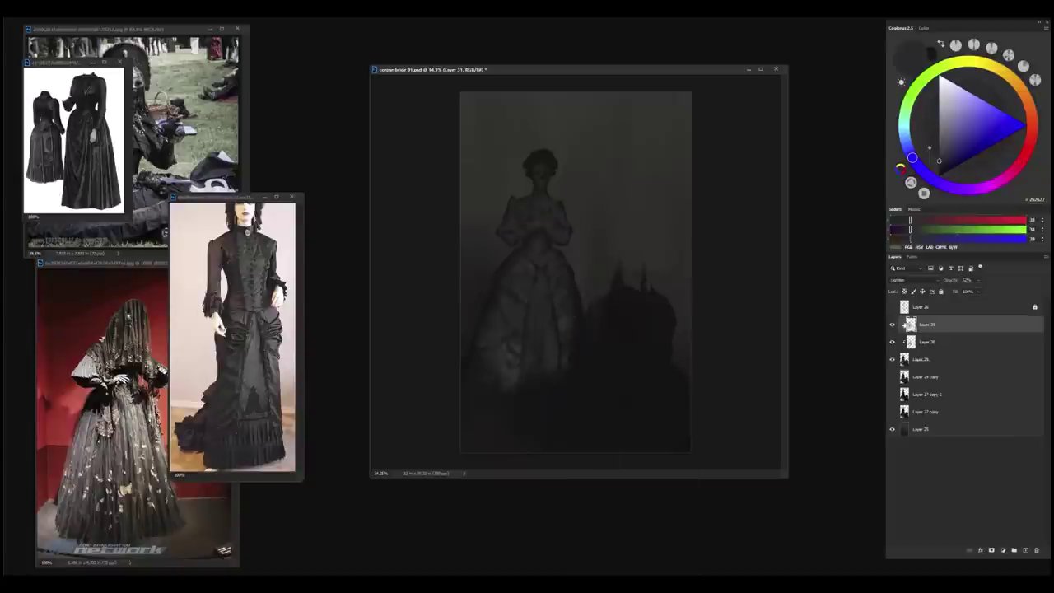
key("ctrl+plus")
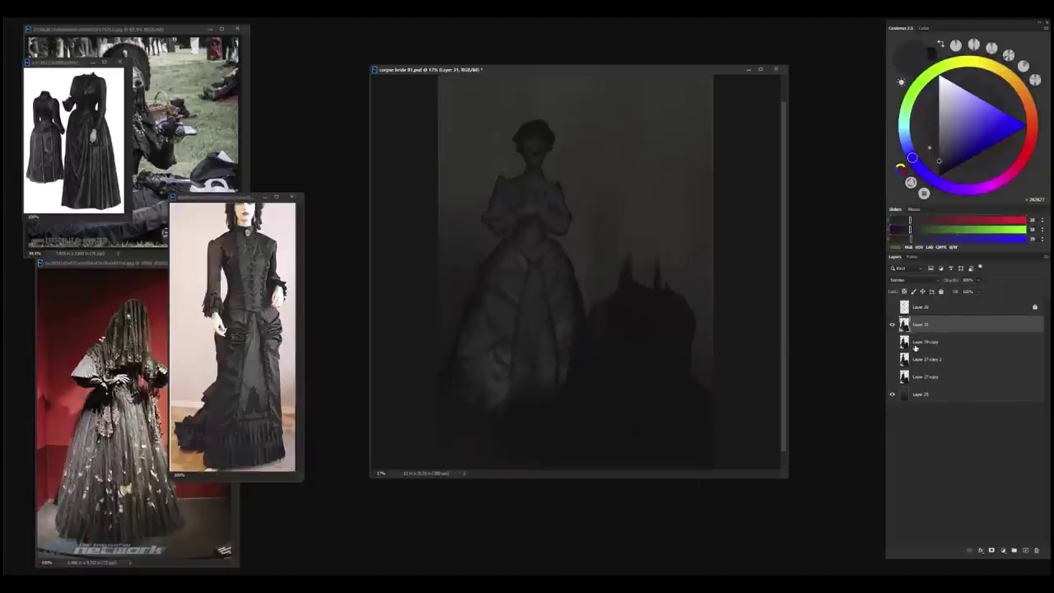
- Add a new layer clipped to the merged figure layer and set its blend mode to Multiply
key("ctrl+alt+shift+n")
left_click(916, 332, "alt")
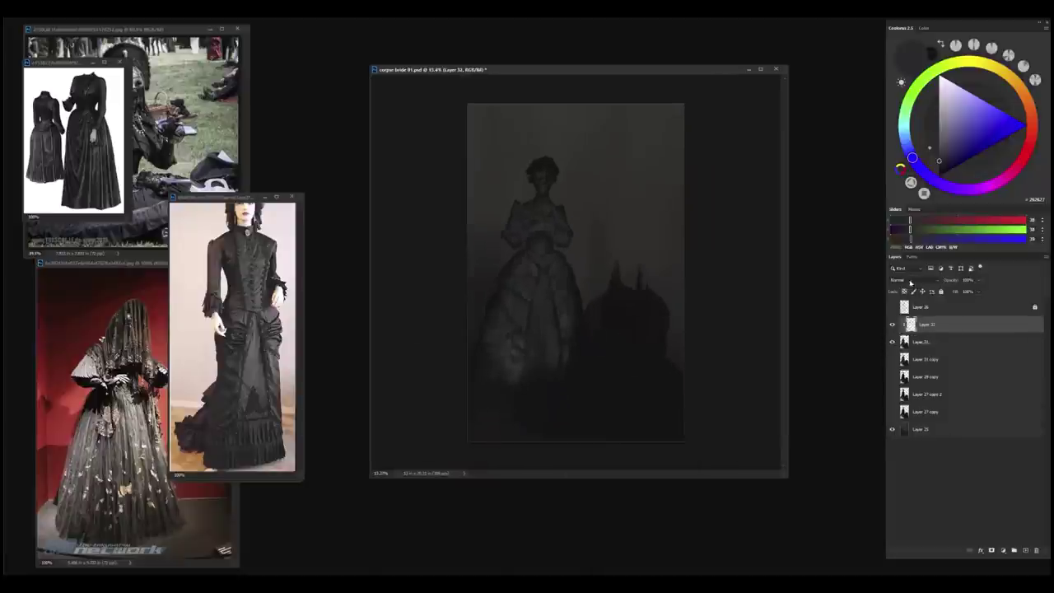
left_click(910, 281)
left_click(910, 316)
- Darken the sleeves, skirt sides and hem on the Multiply layer with a large soft brush and a sampled near-black
left_click(545, 367, "alt")
right_click(545, 368)
left_click(539, 393)
left_click_drag(571, 195, 578, 365)
left_click_drag(512, 216, 497, 370)
mouse_move(517, 259)
left_mouse_down()
mouse_move(516, 354)
mouse_move(526, 330)
left_mouse_up()
left_click_drag(557, 200, 568, 370)
mouse_move(503, 456)
left_mouse_down()
mouse_move(494, 344)
mouse_move(527, 351)
left_mouse_up()
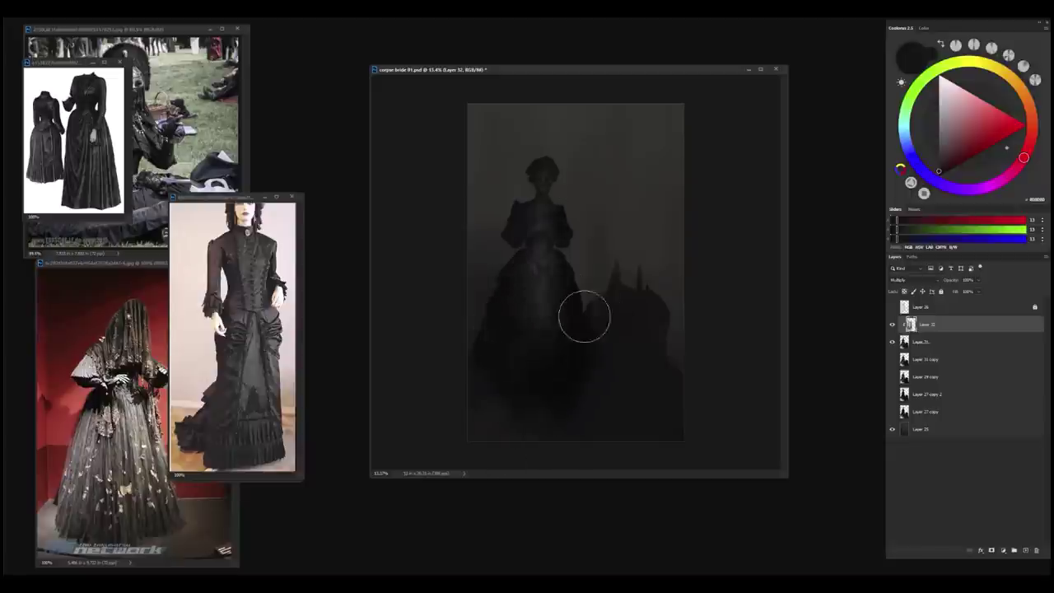
- Lower the opacity of the clipped Multiply layer to 60%, judging the darkening at small zoom
left_click(978, 281)
left_click_drag(978, 291, 970, 291)
left_click_drag(581, 316, 583, 301)
key("ctrl+plus")
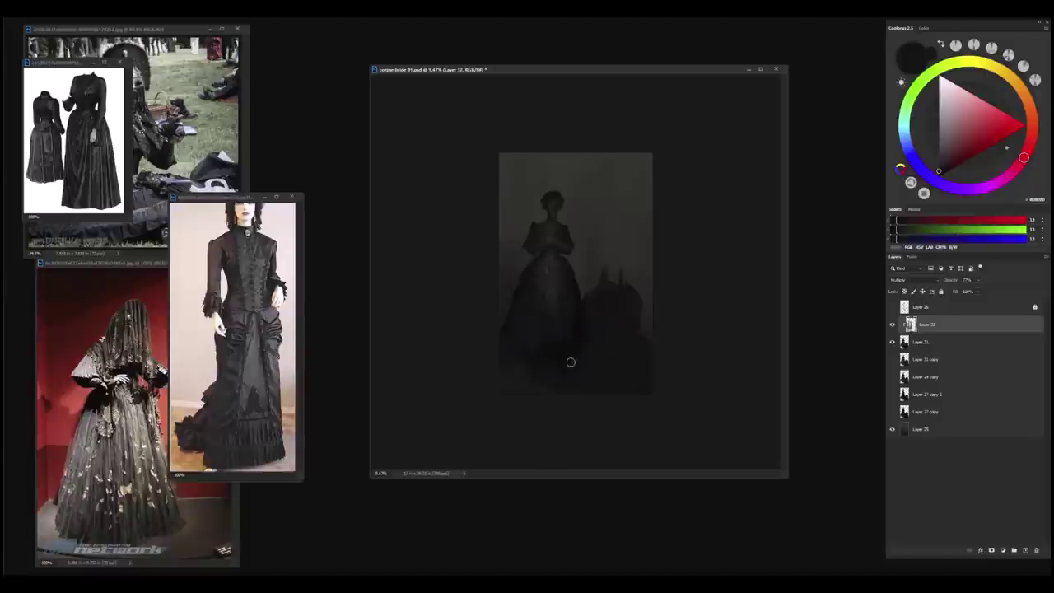
key("ctrl+minus")
left_click_drag(977, 280, 974, 292)
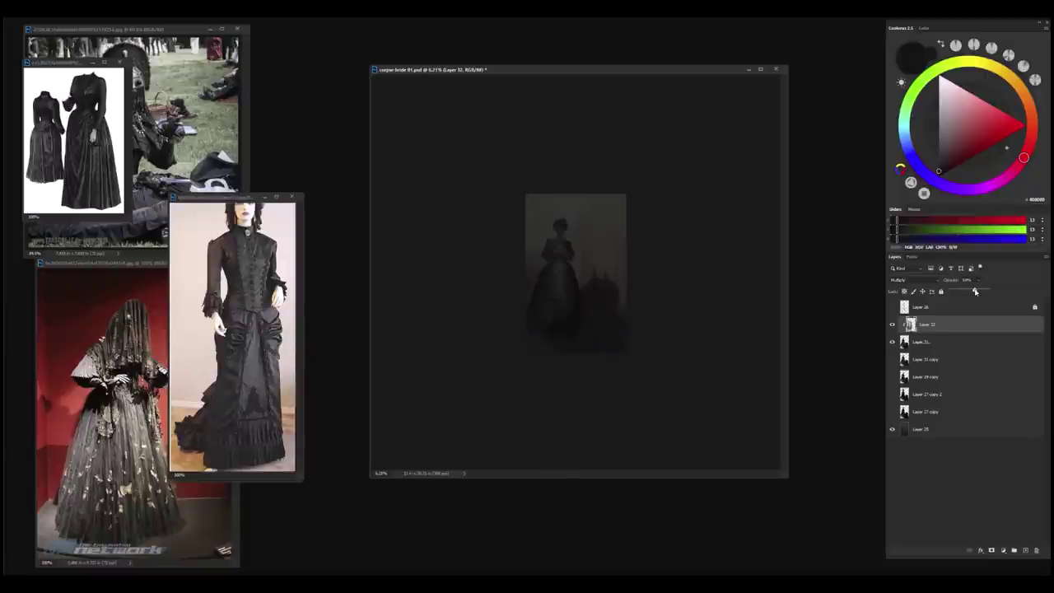
scroll(606, 367, "up", 2)
left_click(1024, 549)
key("ctrl+z")
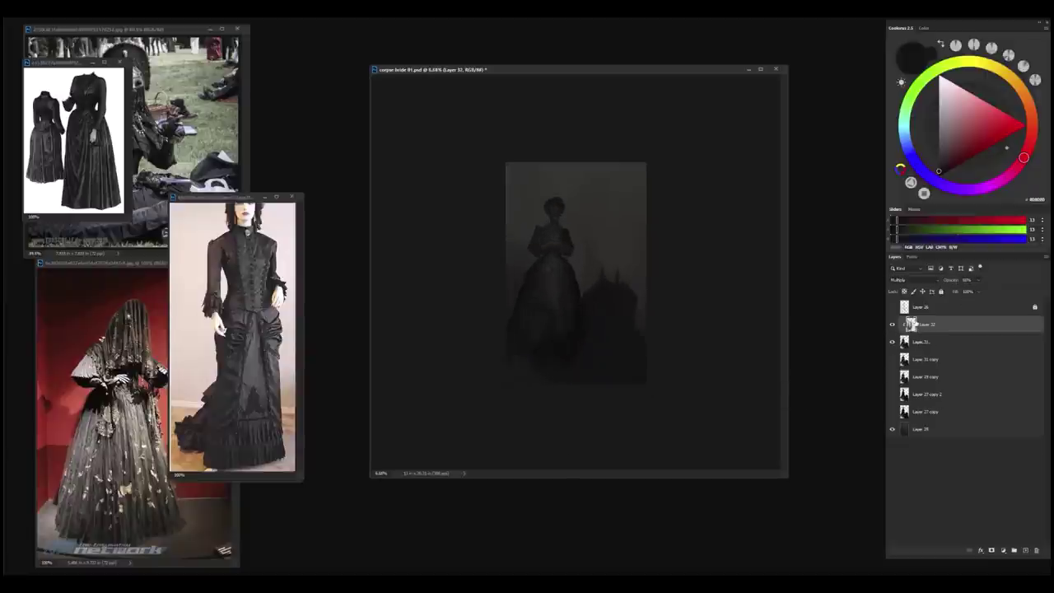
- Fine-tune the Multiply layer's opacity and merge it into the figure layer, keeping a hidden duplicate of the figure
scroll(568, 339, "up", 3)
key("ctrl+minus")
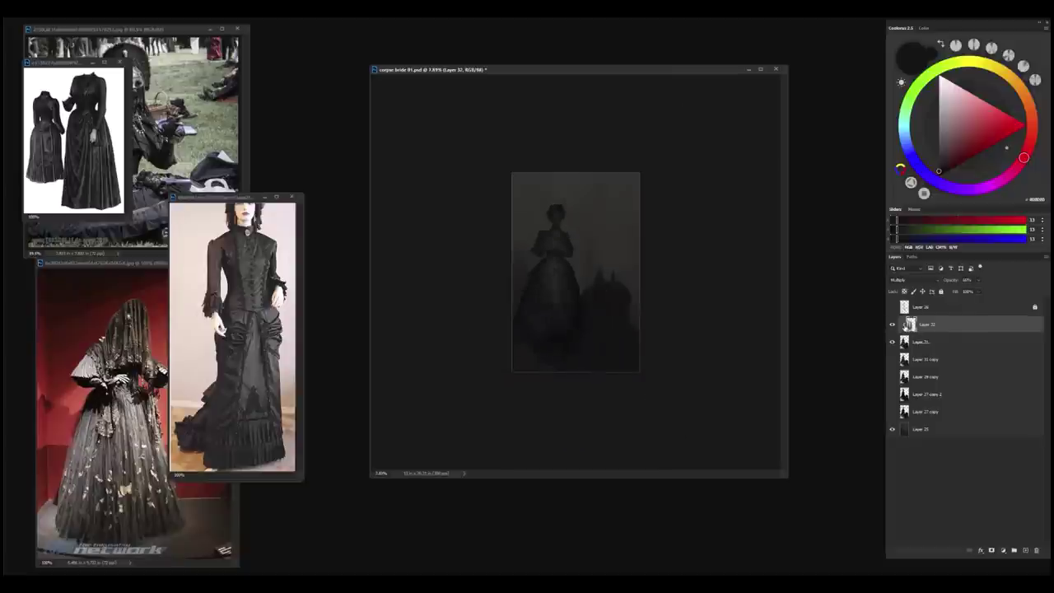
key("ctrl+minus")
key("ctrl+minus")
left_click_drag(977, 279, 976, 291)
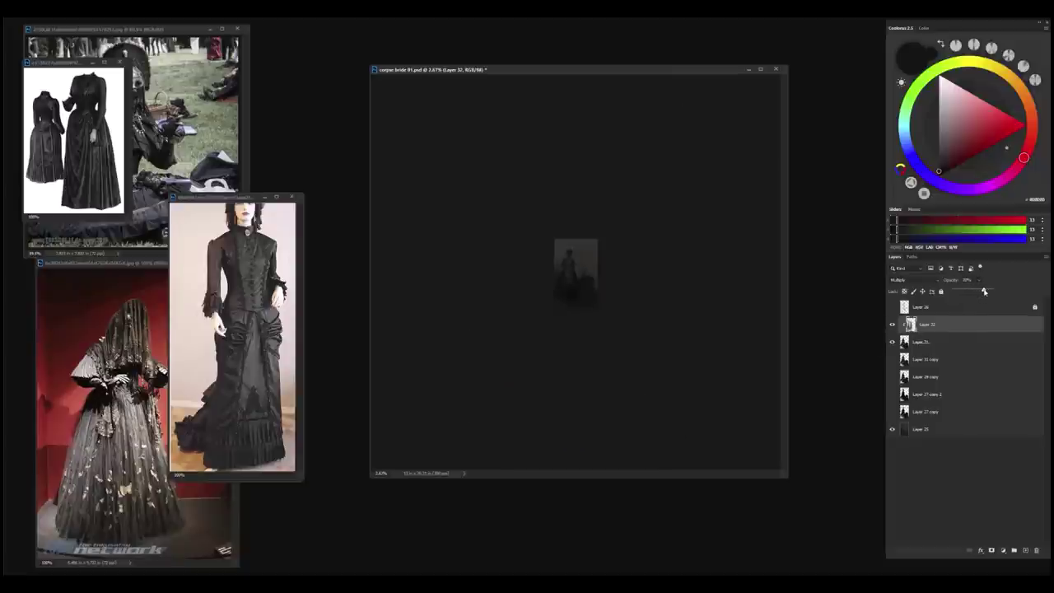
key("ctrl+plus")
key("ctrl+e")
key("ctrl+j")
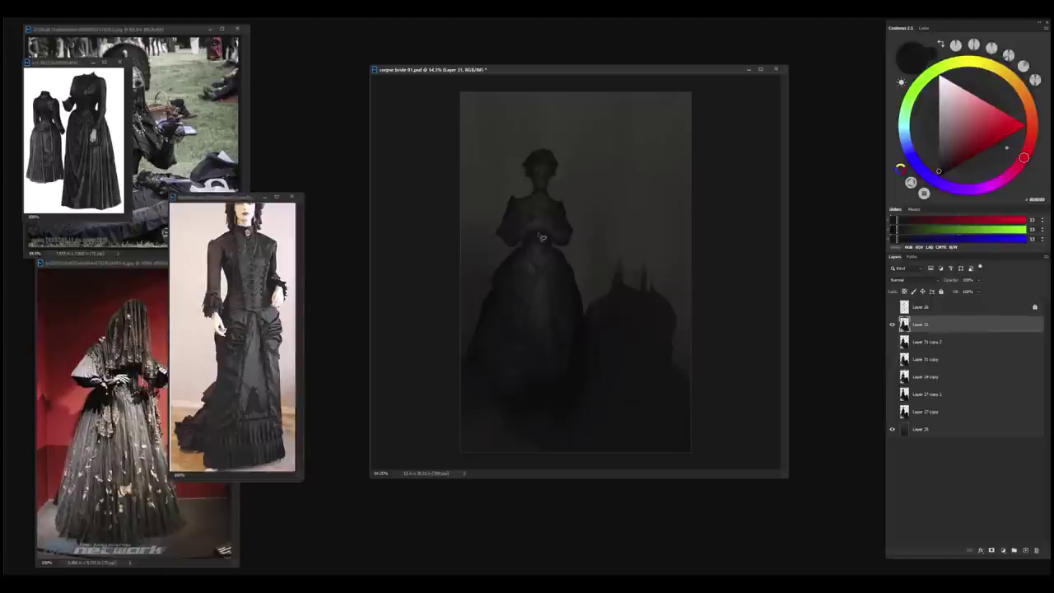
- Fill a tall elliptical selection around the head with a sampled near-black on a new layer beneath the figure layer
scroll(538, 170, "up", 4)
right_click(541, 257)
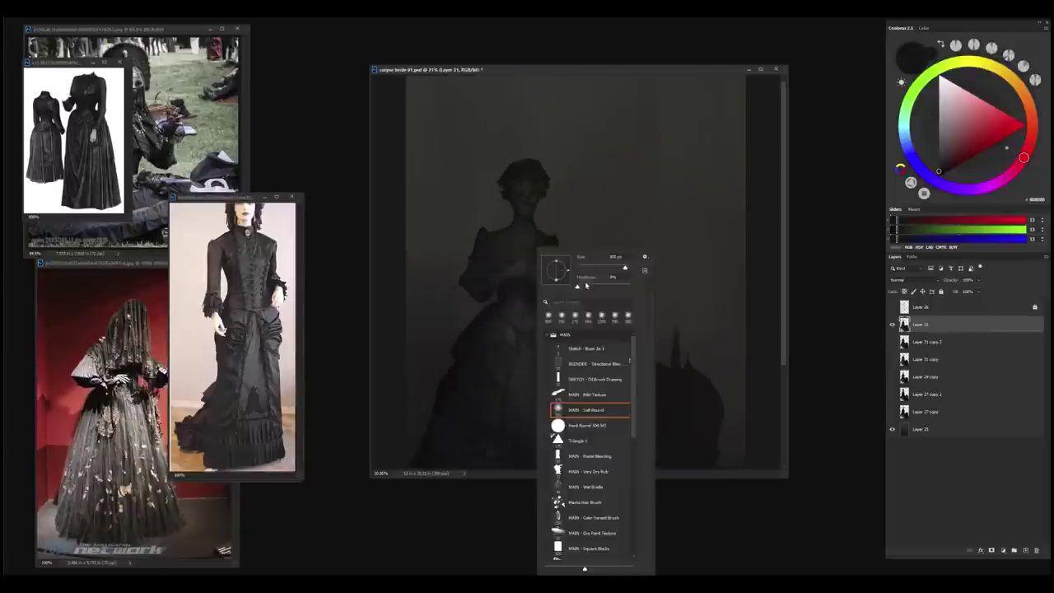
double_click(586, 417)
mouse_move(512, 123)
left_mouse_down()
mouse_move(585, 240)
mouse_move(529, 193)
left_mouse_up()
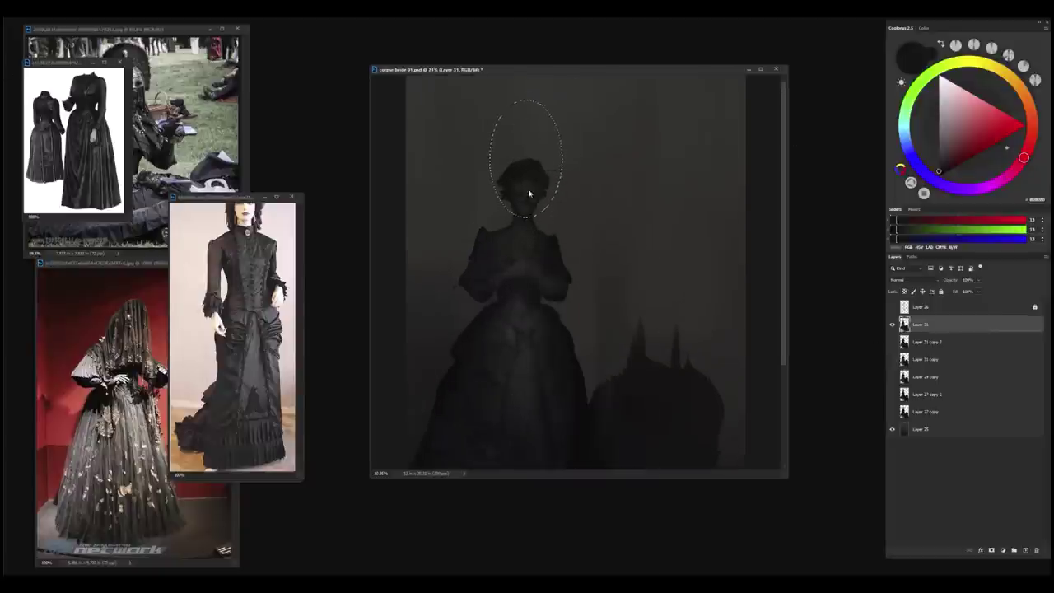
key("ctrl+shift+alt+n")
left_click_drag(923, 324, 923, 348)
key("b")
left_click(564, 280, "alt")
key("alt+BackSpace")
key("ctrl+t")
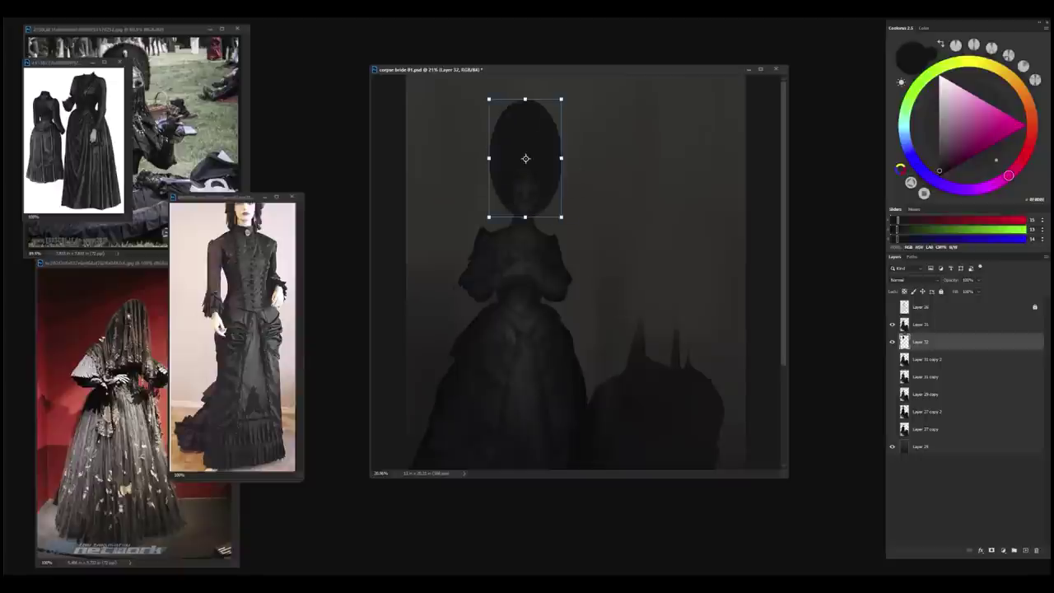
left_click_drag(558, 99, 581, 117)
left_click_drag(558, 220, 549, 220)
left_click_drag(581, 116, 596, 118)
left_click_drag(524, 218, 524, 212)
mouse_move(534, 113)
left_mouse_down()
mouse_move(536, 90)
mouse_move(533, 108)
left_mouse_up()
left_click_drag(573, 162, 578, 158)
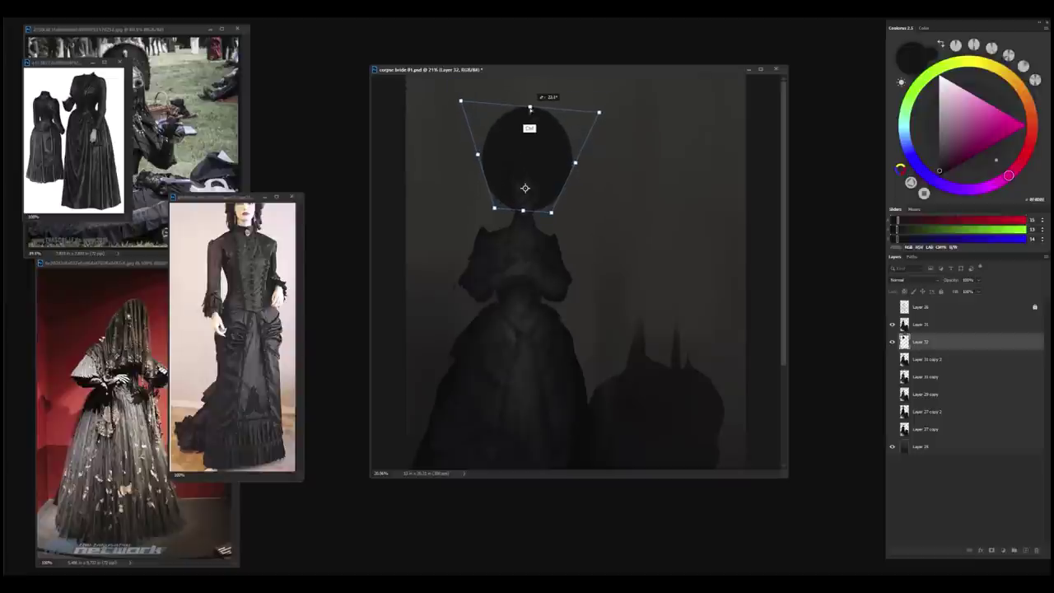
key("Escape")
- Transform the dark oval in perspective so it is wider at the top, narrower at the chin and slightly shorter
key("ctrl+t")
left_click_drag(562, 115, 568, 114)
left_click_drag(562, 217, 545, 217)
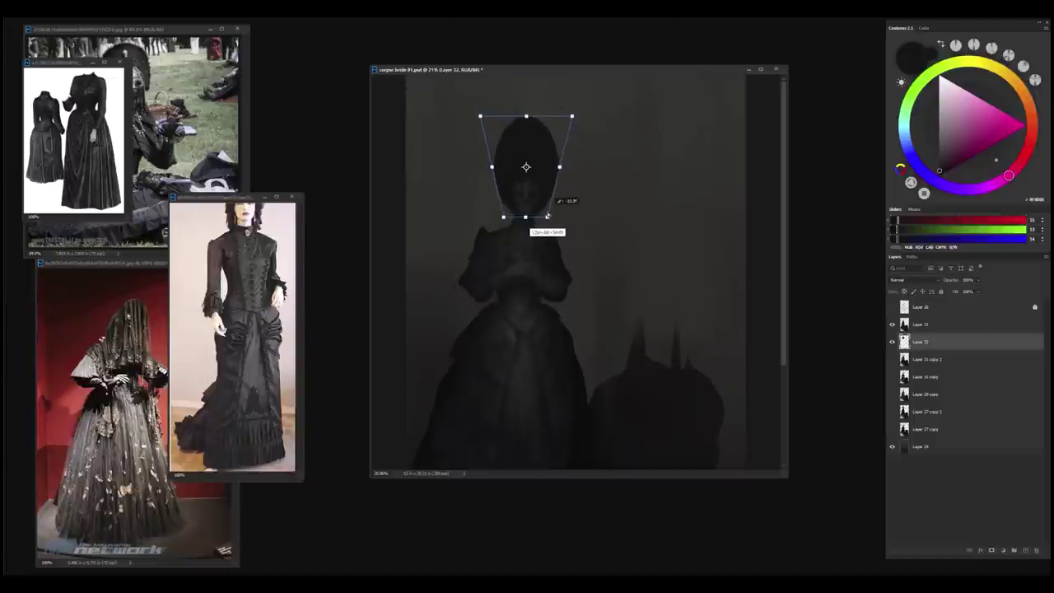
left_click_drag(569, 115, 598, 115)
left_click_drag(525, 114, 525, 119)
key("Return")
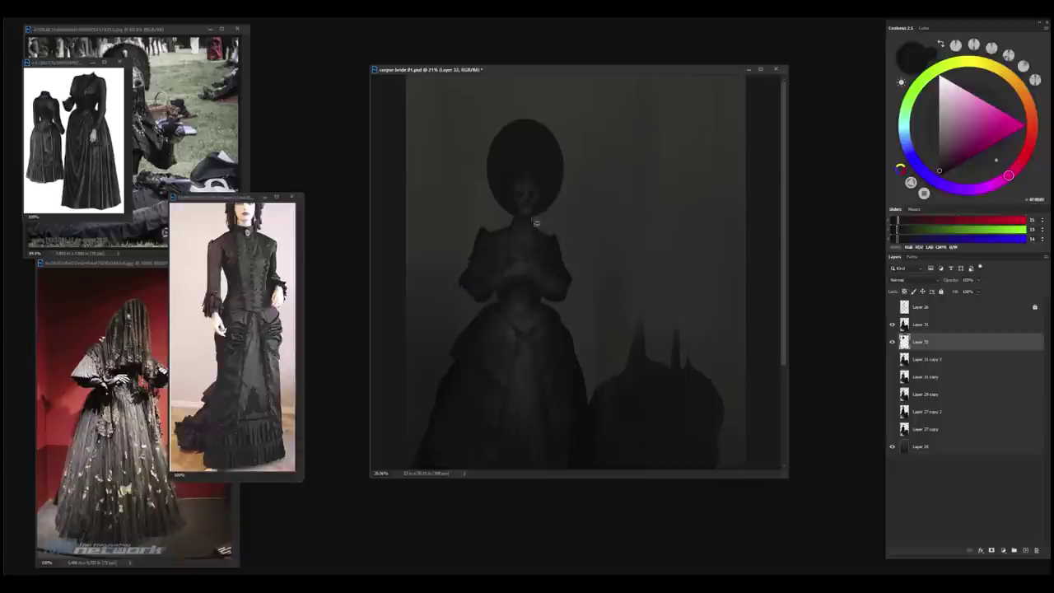
- Cut a rounded notch out of the oval headdress beside the jaw with a lasso selection
mouse_move(534, 220)
left_mouse_down()
mouse_move(550, 221)
mouse_move(503, 211)
mouse_move(509, 227)
mouse_move(500, 235)
mouse_move(483, 219)
mouse_move(518, 213)
left_mouse_up()
key("ctrl+z")
scroll(535, 220, "up", 5)
key("ctrl+z")
key("ctrl+z")
key("Delete")
key("ctrl+d")
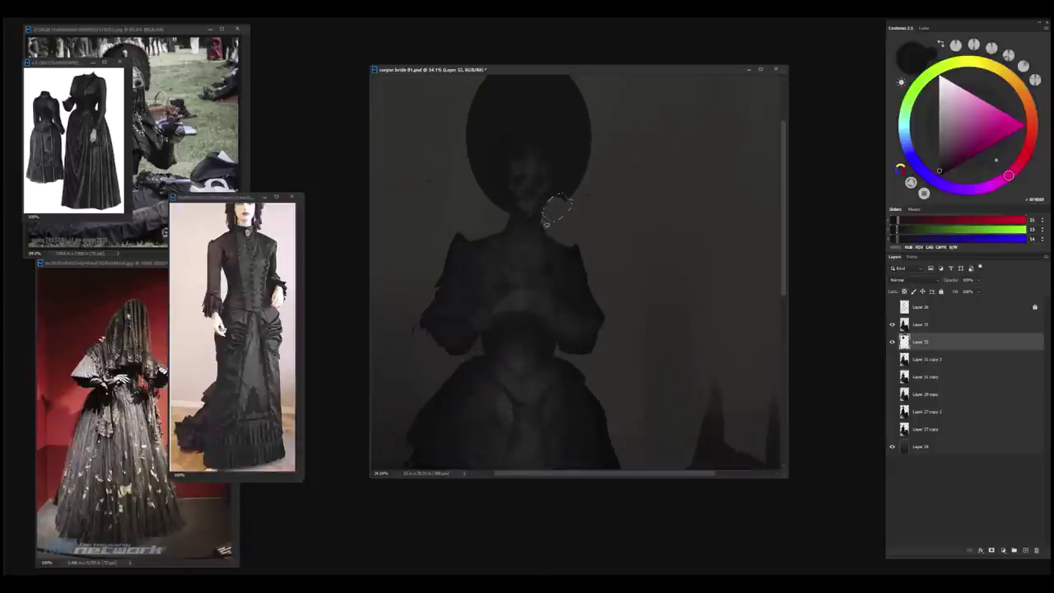
- Flip the canvas horizontally and cut a matching rounded notch from the other side of the oval headdress
key("ctrl+r")
left_click_drag(569, 82, 498, 206)
key("ctrl+z")
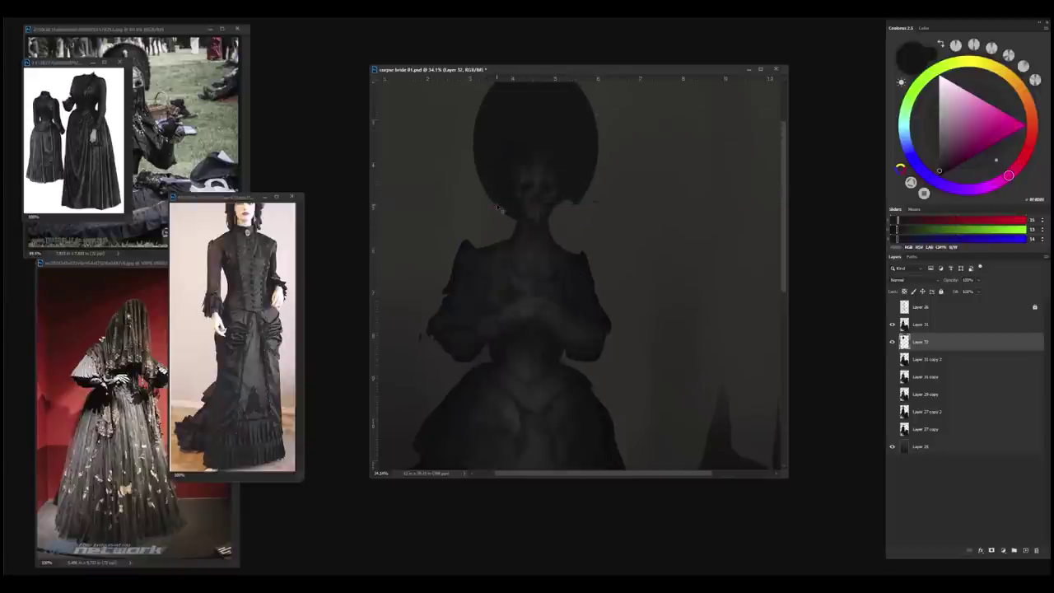
key("ctrl+shift+h")
key("ctrl+r")
mouse_move(696, 261)
left_mouse_down()
mouse_move(636, 290)
mouse_move(661, 258)
mouse_move(623, 287)
left_mouse_up()
key("Delete")
key("ctrl+d")
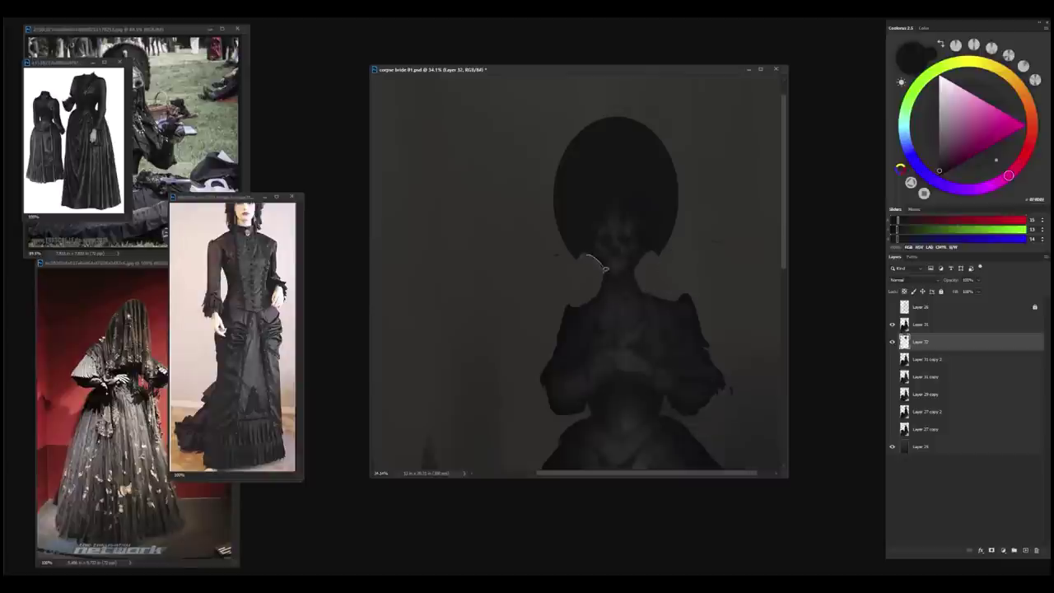
- Add a new layer above the oval headdress layer and flip the canvas back horizontally
left_click_drag(668, 337, 620, 281)
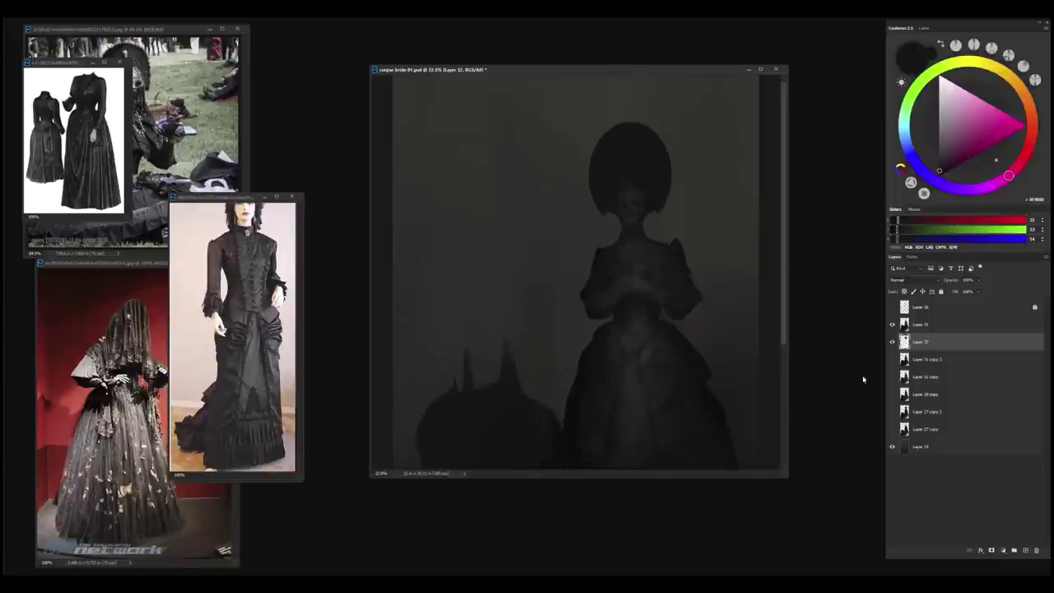
left_click(1025, 551)
left_click_drag(647, 160, 663, 258)
key("ctrl+shift+h")
left_click_drag(576, 205, 586, 247)
- Add a sketch layer above the figure layer, pick a light grey brush colour and switch to full-screen view
left_click(923, 327)
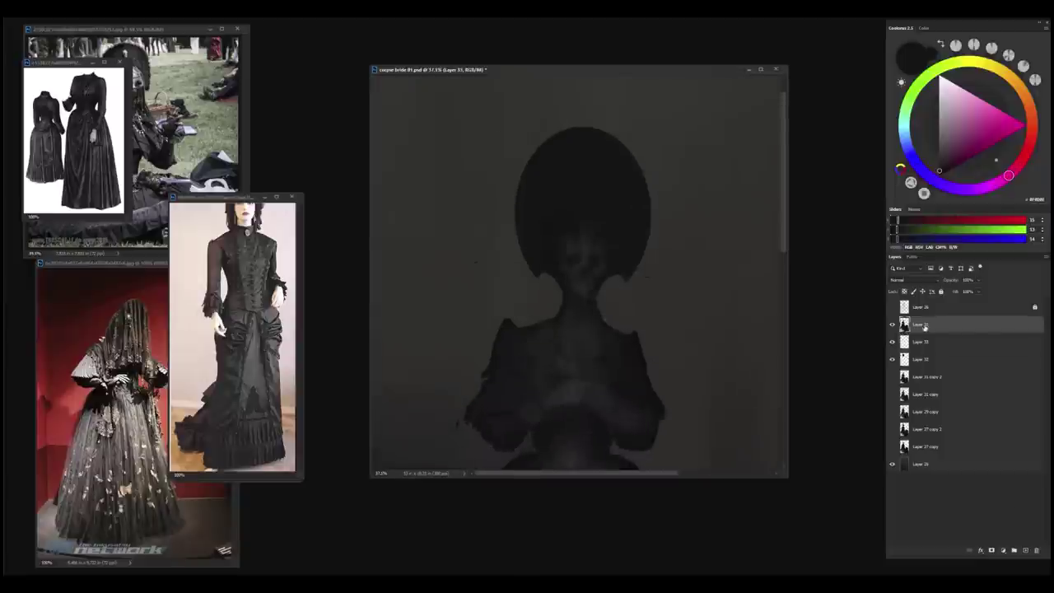
left_click(1026, 551)
right_click(589, 247)
left_click(938, 121)
key("f")
left_click_drag(562, 207, 603, 333)
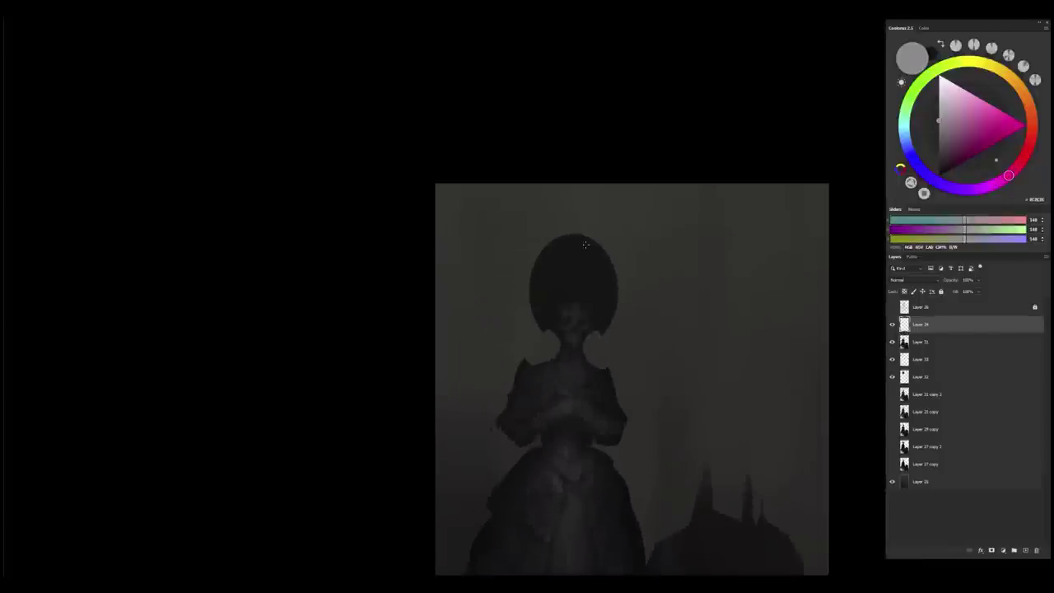
key("ctrl+z")
- Sketch a light grey centre line, curved inner outline and first pointed side fin over the oval headdress
mouse_move(572, 228)
left_mouse_down()
mouse_move(543, 276)
mouse_move(466, 244)
left_mouse_up()
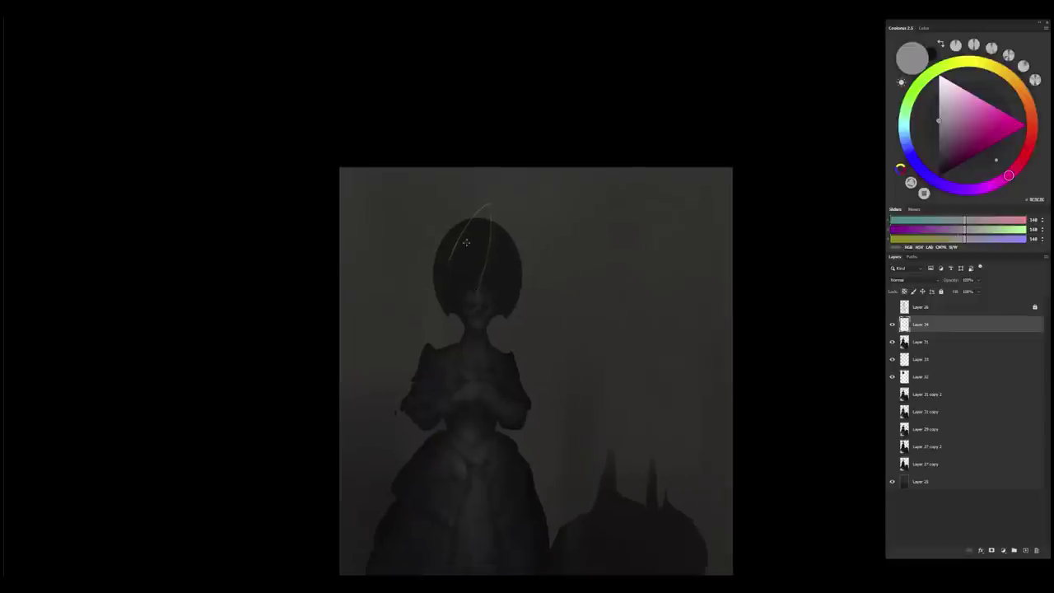
mouse_move(484, 205)
left_mouse_down()
mouse_move(449, 281)
mouse_move(407, 269)
left_mouse_up()
mouse_move(497, 206)
left_mouse_down()
mouse_move(504, 296)
mouse_move(490, 202)
mouse_move(449, 280)
left_mouse_up()
key("e")
key("b")
left_click_drag(443, 283, 460, 227)
left_click_drag(486, 255, 486, 203)
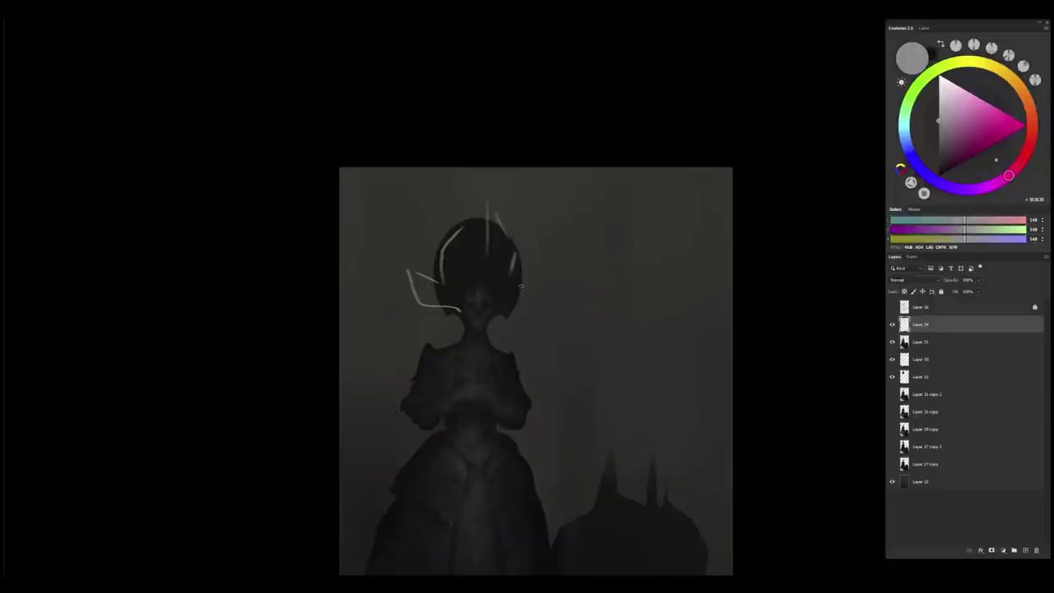
- Sketch the opposite side fin, the hooked points beside the jaw and the upper spike outlines of the headdress
mouse_move(505, 288)
left_mouse_down()
mouse_move(525, 309)
mouse_move(436, 321)
left_mouse_up()
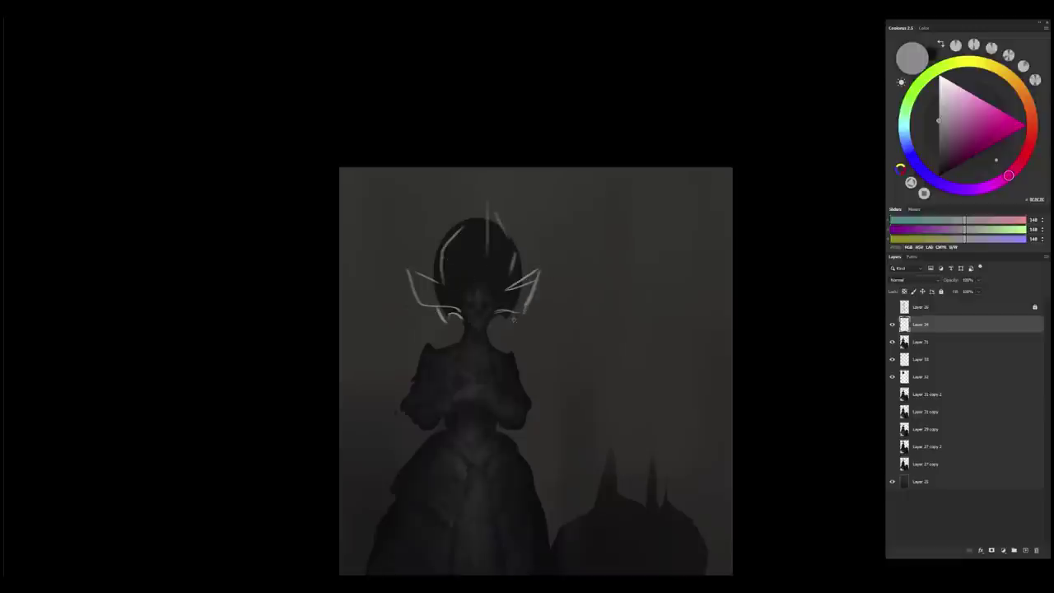
left_click_drag(515, 316, 489, 326)
left_click_drag(438, 261, 425, 217)
left_click_drag(445, 221, 460, 257)
key("ctrl+z")
key("ctrl+z")
mouse_move(445, 241)
left_mouse_down()
mouse_move(459, 257)
mouse_move(462, 227)
left_mouse_up()
- Erase stray sketch lines and redraw the central peak and upper side spikes of the headdress
key("e")
mouse_move(508, 256)
left_mouse_down()
mouse_move(499, 232)
mouse_move(488, 241)
left_mouse_up()
left_click_drag(483, 281, 485, 214)
left_click_drag(517, 246, 511, 290)
mouse_move(513, 287)
left_mouse_down()
mouse_move(541, 277)
mouse_move(516, 281)
left_mouse_up()
key("e")
key("b")
mouse_move(516, 251)
left_mouse_down()
mouse_move(507, 258)
mouse_move(516, 245)
left_mouse_up()
left_click_drag(518, 245, 518, 283)
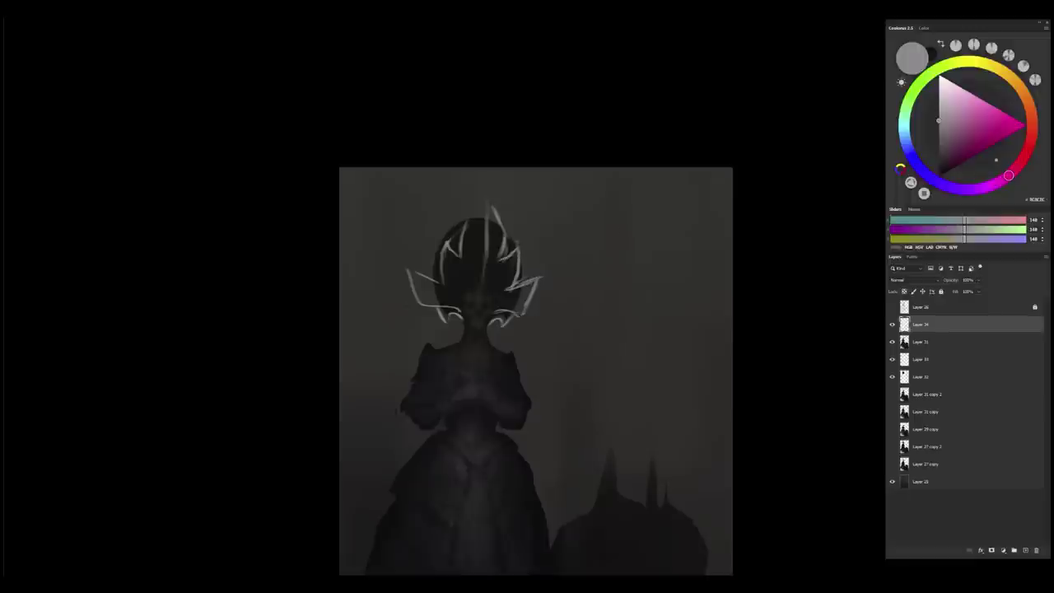
- Lasso the sketched spiked headdress outline, then hide and select the oval headdress layer
left_click_drag(461, 336, 575, 320)
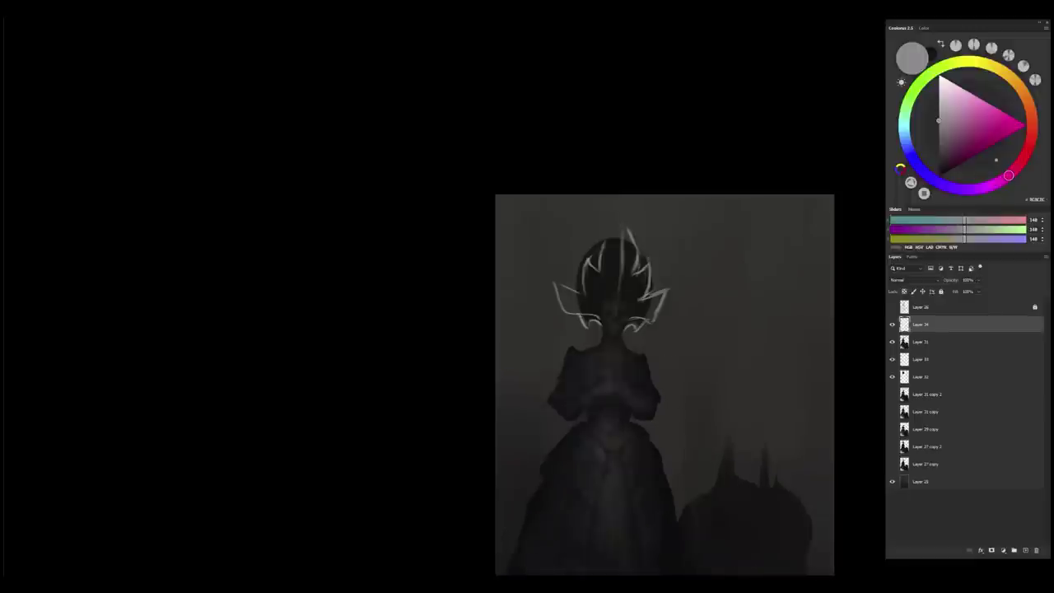
left_click_drag(621, 355, 487, 354)
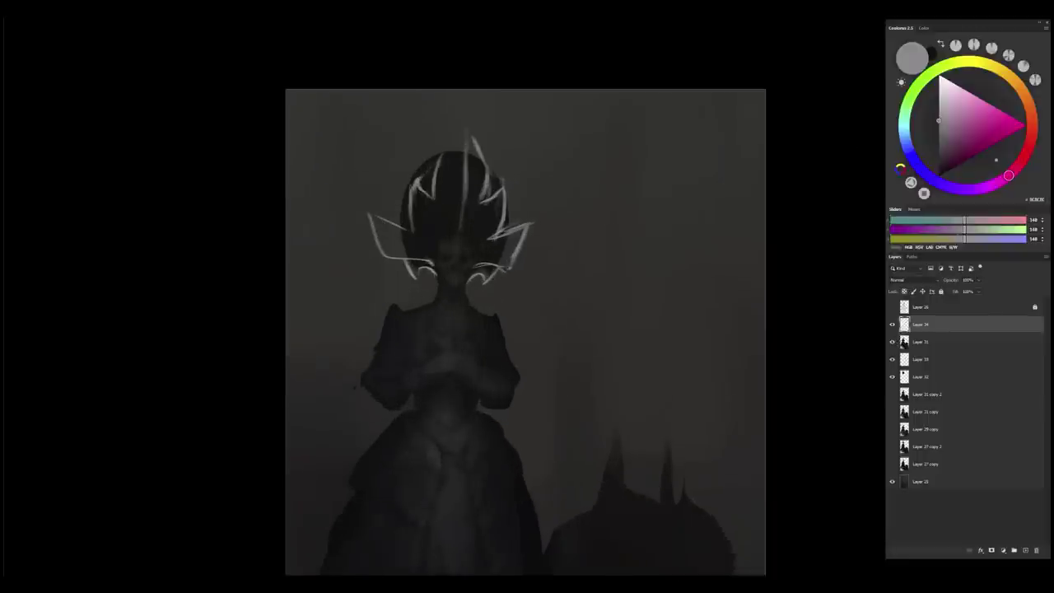
mouse_move(369, 214)
left_mouse_down()
mouse_move(387, 256)
mouse_move(417, 235)
mouse_move(369, 212)
mouse_move(426, 281)
mouse_move(450, 284)
mouse_move(413, 232)
left_mouse_up()
mouse_move(416, 193)
left_mouse_down()
mouse_move(466, 131)
mouse_move(473, 198)
mouse_move(477, 145)
mouse_move(489, 193)
mouse_move(450, 206)
mouse_move(487, 208)
mouse_move(502, 184)
mouse_move(500, 242)
mouse_move(536, 227)
mouse_move(512, 274)
mouse_move(470, 204)
mouse_move(503, 271)
mouse_move(488, 289)
mouse_move(459, 284)
left_mouse_up()
left_click(891, 377)
left_click(920, 377)
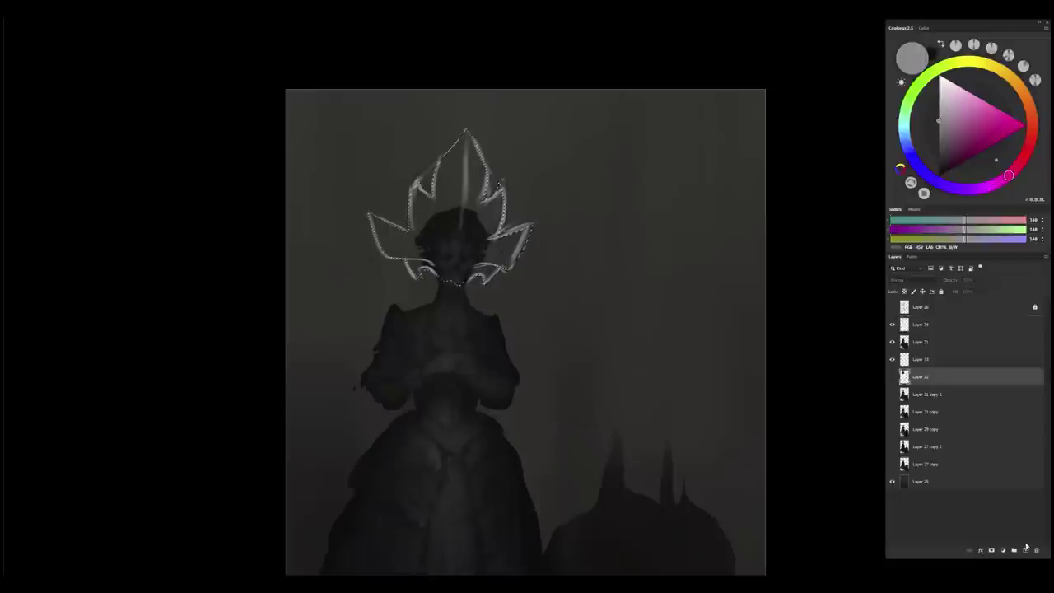
- Fill the spiked headdress selection with a sampled near-black on a new layer, deselect it and hide the sketch layer
left_click(1026, 549)
left_click(470, 216, "alt")
key("alt+BackSpace")
key("ctrl+d")
left_click(892, 324)
left_click_drag(579, 344, 551, 341)
- Lasso the headdress's central spike and transform it slightly so it sits centred above the head
left_click_drag(482, 230, 529, 289)
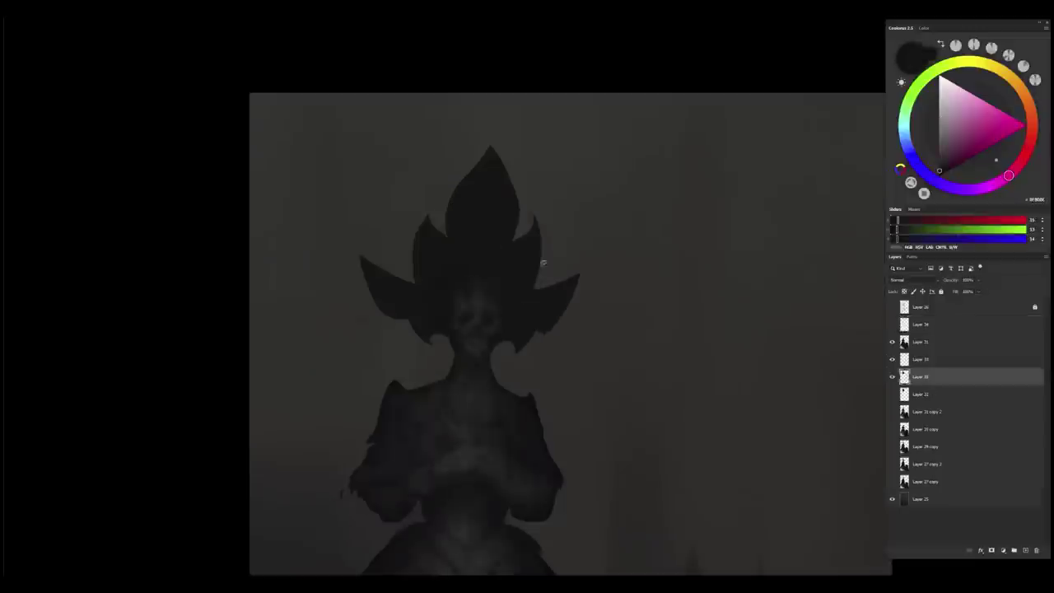
mouse_move(446, 233)
left_mouse_down()
mouse_move(529, 226)
mouse_move(447, 229)
left_mouse_up()
key("ctrl+t")
left_click_drag(482, 146, 476, 149)
key("Return")
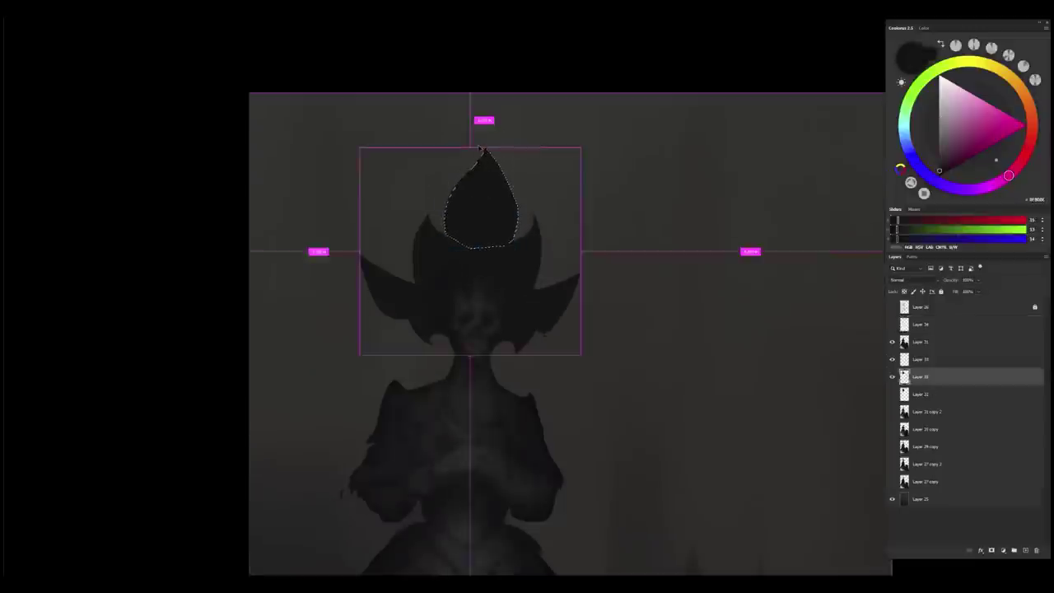
key("ctrl+d")
- Lasso the headdress fin on the mound side and transform it narrower, closer to the head
mouse_move(557, 354)
left_mouse_down()
mouse_move(545, 347)
mouse_move(536, 371)
left_mouse_up()
mouse_move(550, 285)
left_mouse_down()
mouse_move(516, 339)
mouse_move(554, 286)
left_mouse_up()
key("ctrl+t")
left_click_drag(609, 310, 566, 313)
key("Return")
key("ctrl+d")
- Lasso the opposite headdress fin and transform it inward to match the narrowed one
mouse_move(400, 285)
left_mouse_down()
mouse_move(419, 299)
mouse_move(437, 292)
mouse_move(429, 305)
left_mouse_up()
key("ctrl+t")
key("Return")
key("ctrl+d")
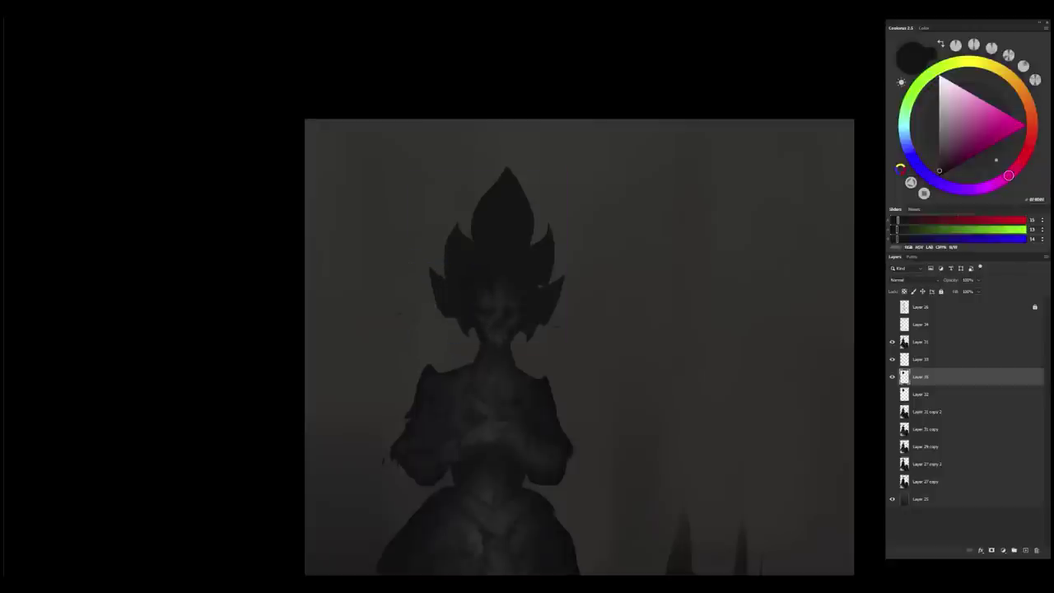
- Sample a near-black from the figure and refine the mound-side edge of the central spike with a lasso selection
left_click(495, 362, "alt")
left_click_drag(501, 403, 447, 232)
left_click_drag(499, 208, 511, 214)
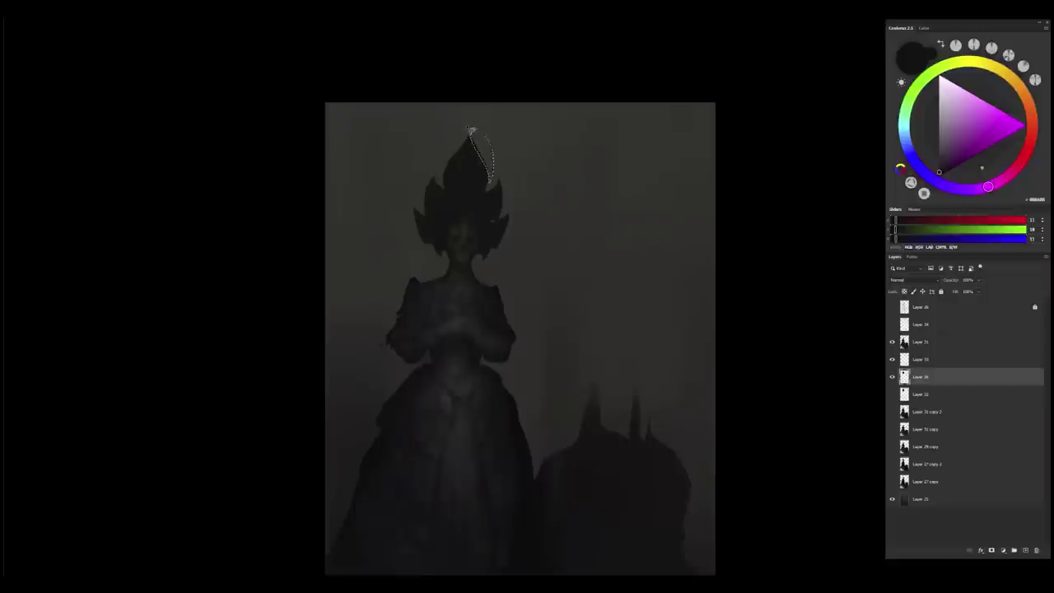
scroll(515, 249, "up", 1)
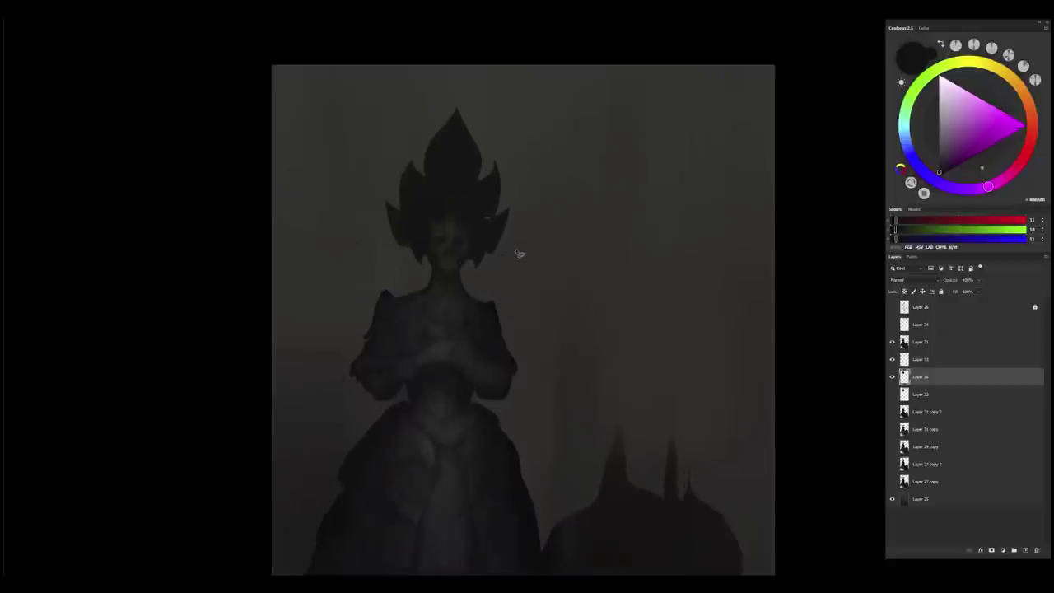
scroll(479, 269, "up", 1)
- Compare the oval and spiked headdress silhouettes by toggling the visibility of their layers at different zoom levels
left_click(911, 395)
left_click(892, 394)
scroll(669, 311, "down", 5)
left_click_drag(656, 294, 611, 252)
left_click(891, 394)
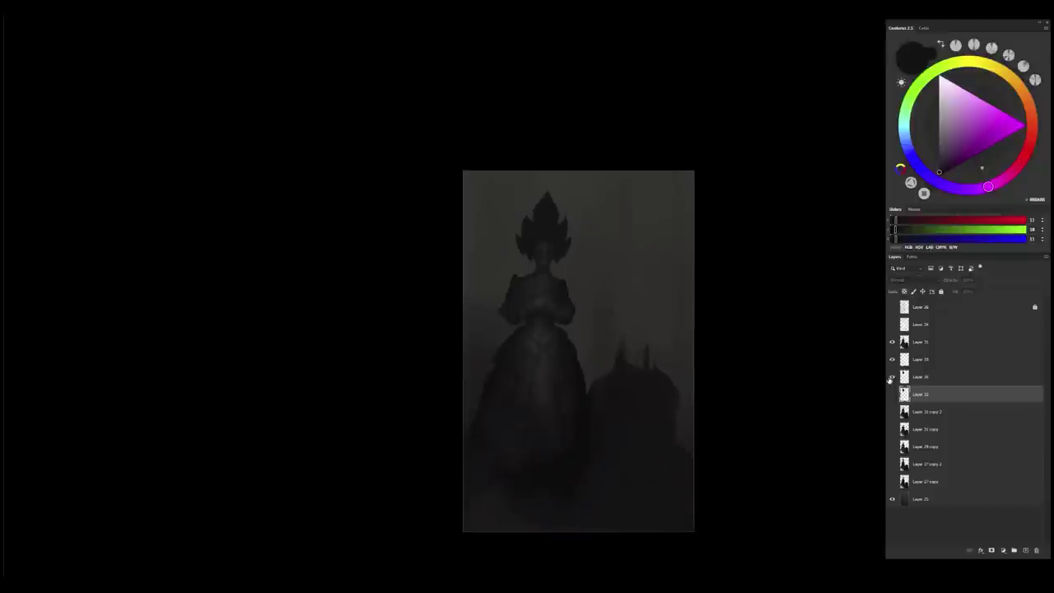
scroll(581, 313, "up", 2)
left_click(891, 395)
left_click(891, 377)
left_click(892, 394)
left_click(891, 377)
left_click(891, 377)
left_click(891, 394)
scroll(638, 367, "down", 3)
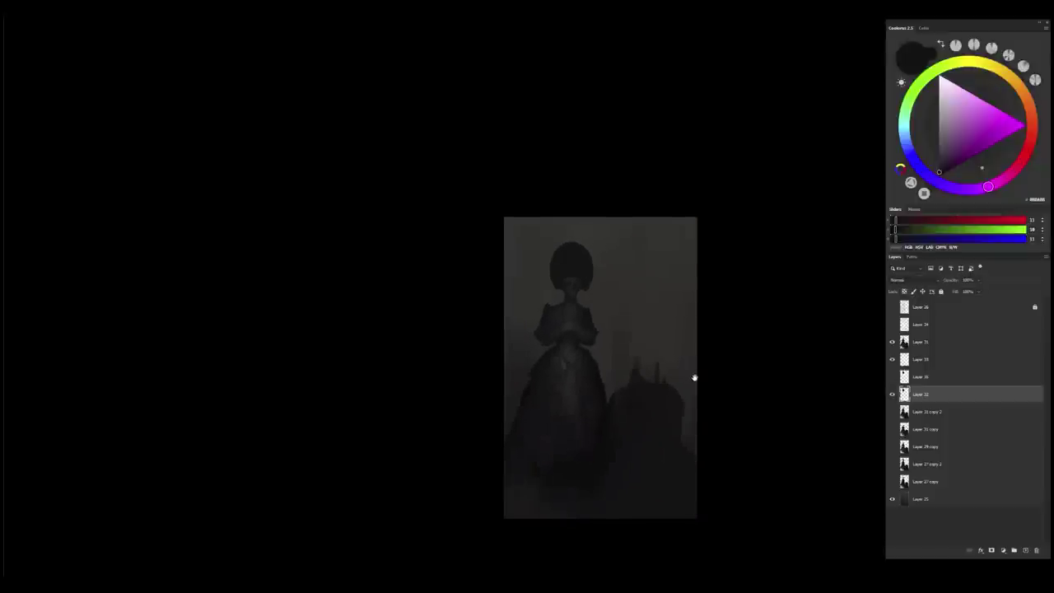
scroll(568, 263, "up", 1)
left_click(890, 378)
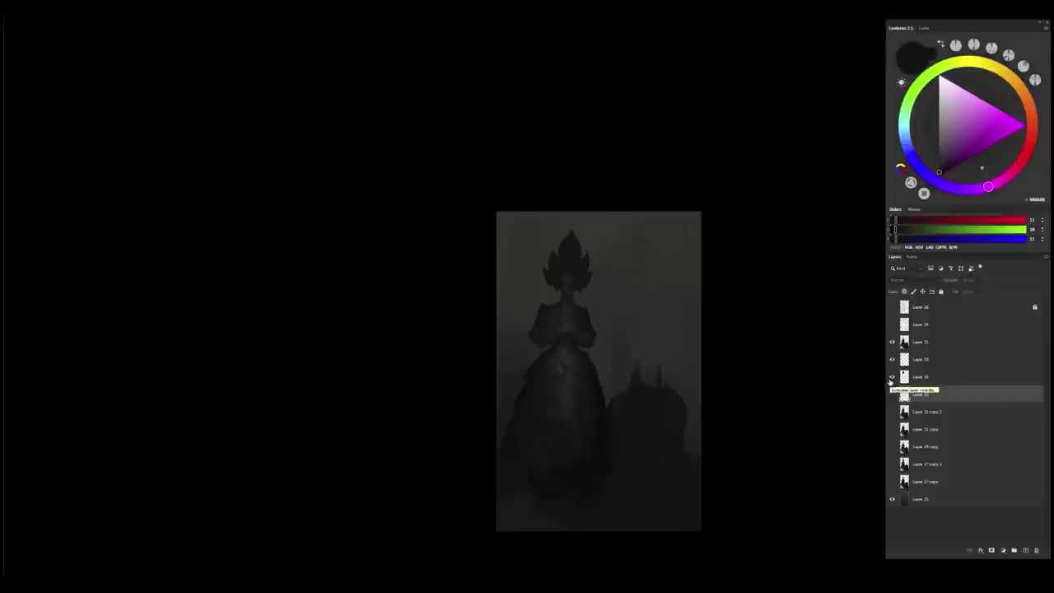
- Show both headdress layers together and transform the oval one, shifting it down and scaling it over the head
left_click(904, 376)
key("alt+bracketleft")
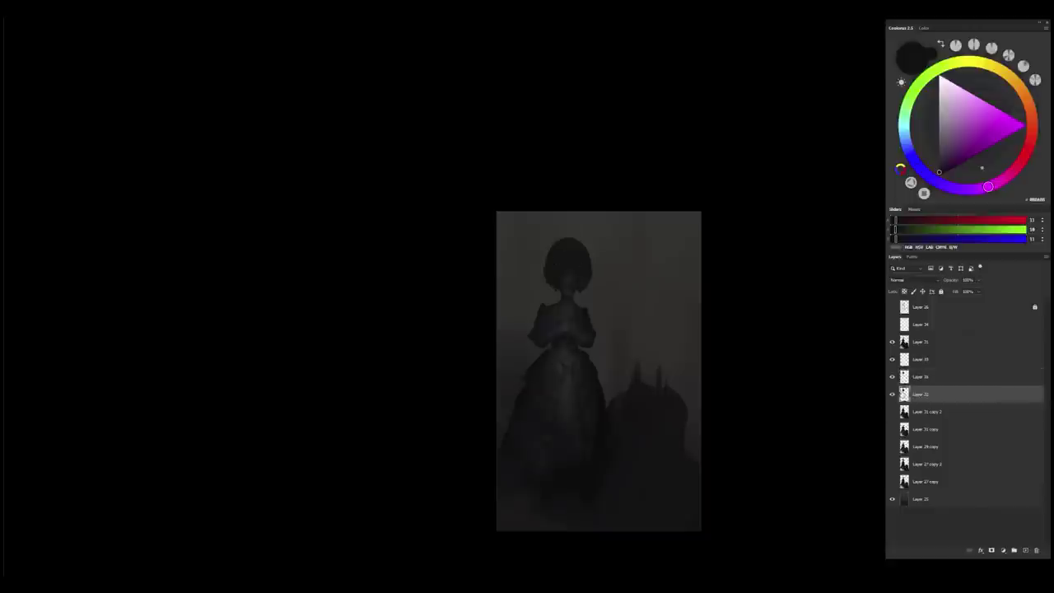
key("ctrl+t")
left_click_drag(568, 268, 569, 281)
left_click_drag(592, 235, 570, 246)
key("Return")
key("alt+bracketright")
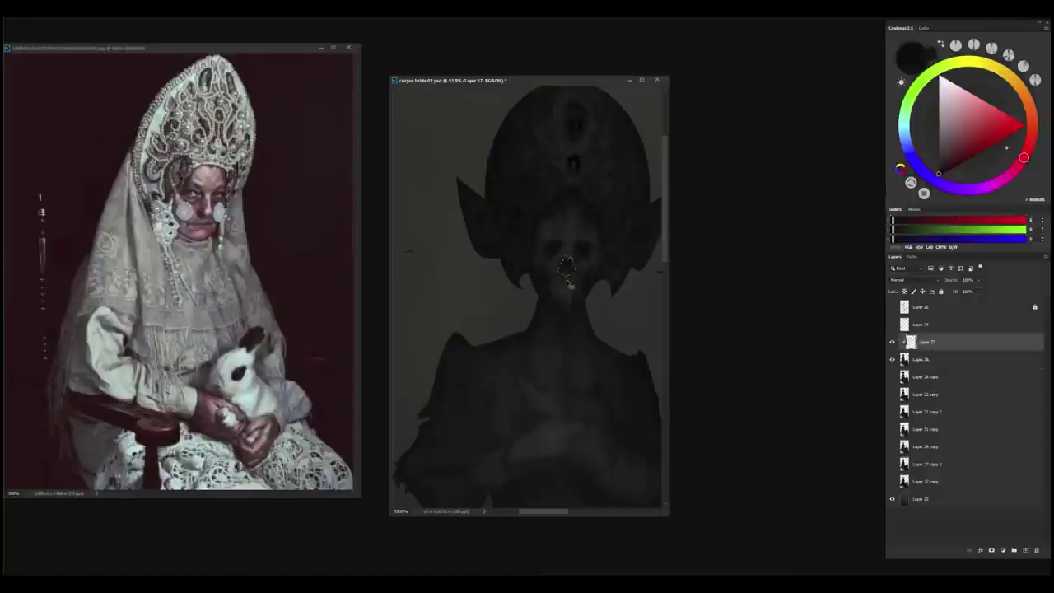
- Paint the skull's nose cavity and upper jaw with near-blacks and dark greys sampled from the face
left_click(566, 265, "alt")
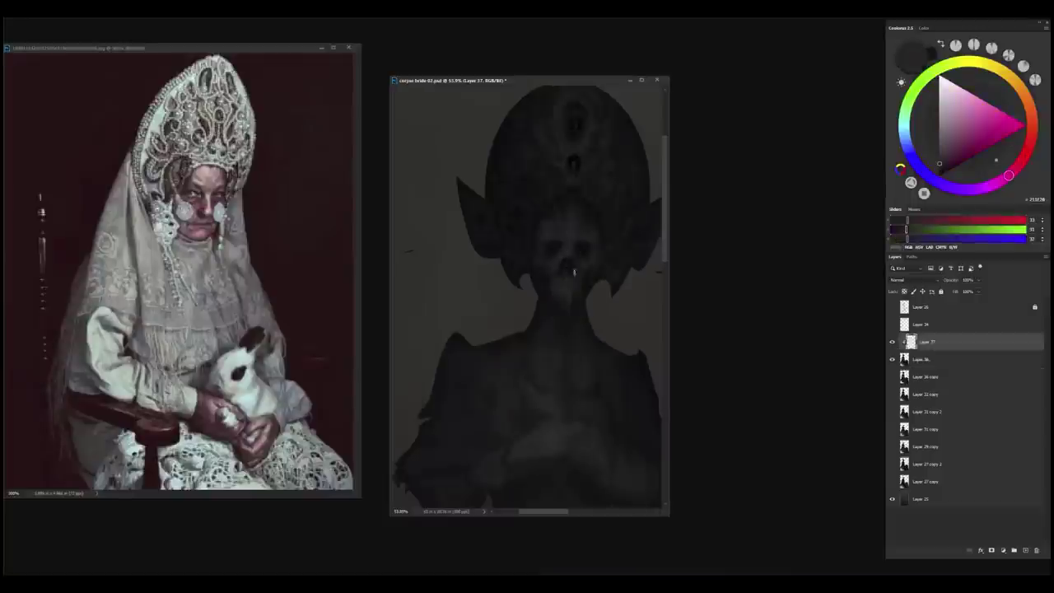
left_click(573, 268, "alt")
left_click(564, 279, "alt")
left_click(574, 277, "alt")
left_click(562, 278, "alt")
left_click(572, 273, "alt")
left_click(558, 258, "alt")
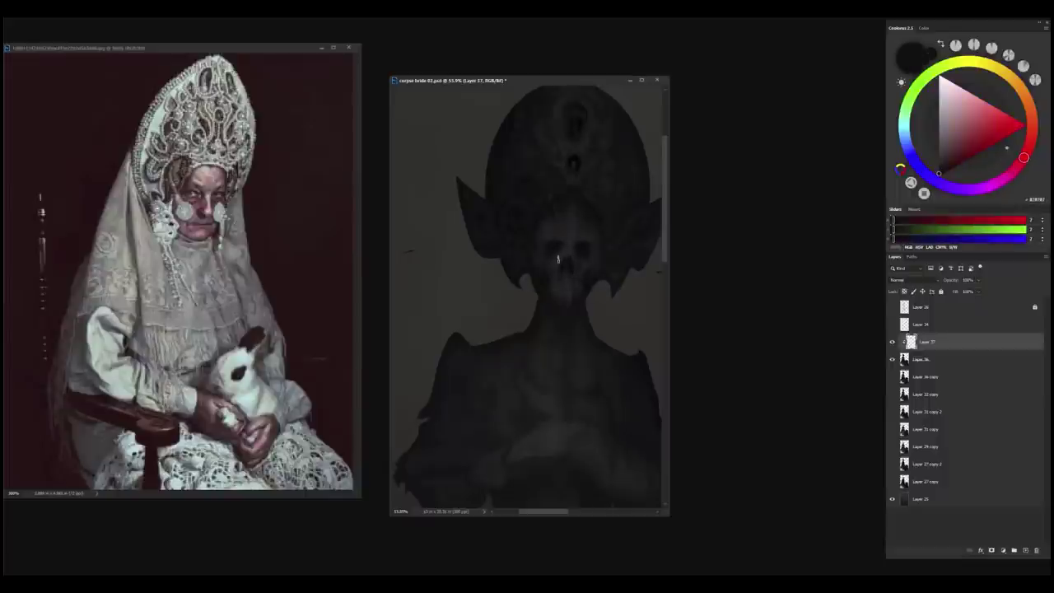
- Shade the skull's teeth, chin and the top of the neck with tones sampled around the lower face
left_click(558, 260, "alt")
left_click(563, 270, "alt")
left_click(562, 282, "alt")
left_click(572, 329, "alt")
left_click(564, 306, "alt")
left_click(577, 286, "alt")
left_click(580, 288, "alt")
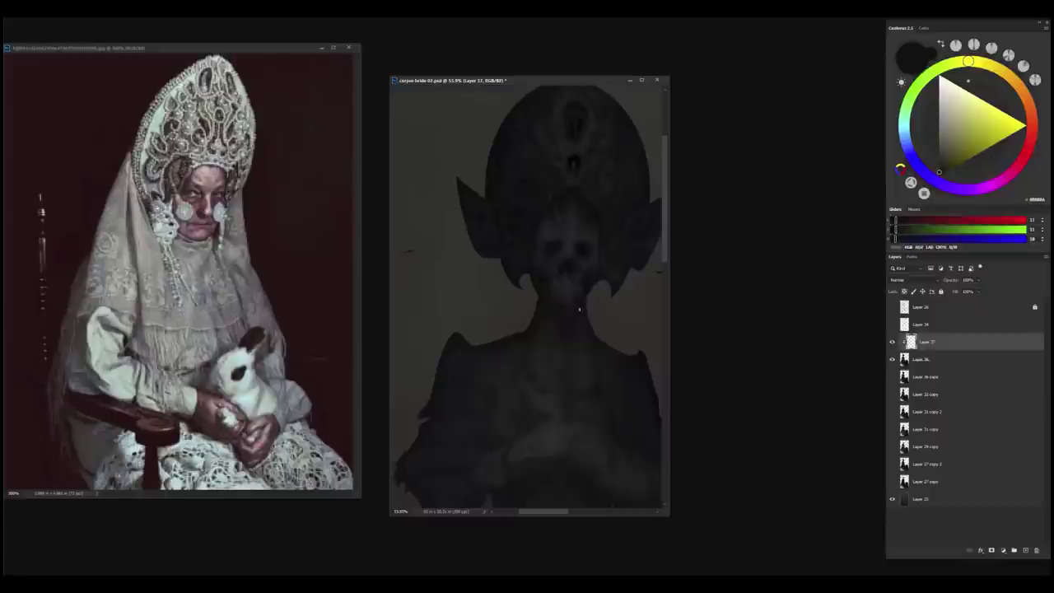
- Soften the jaw and cheek edges with sampled greys and near-black so the skull blends into the surrounding shadow
left_click(566, 306, "alt")
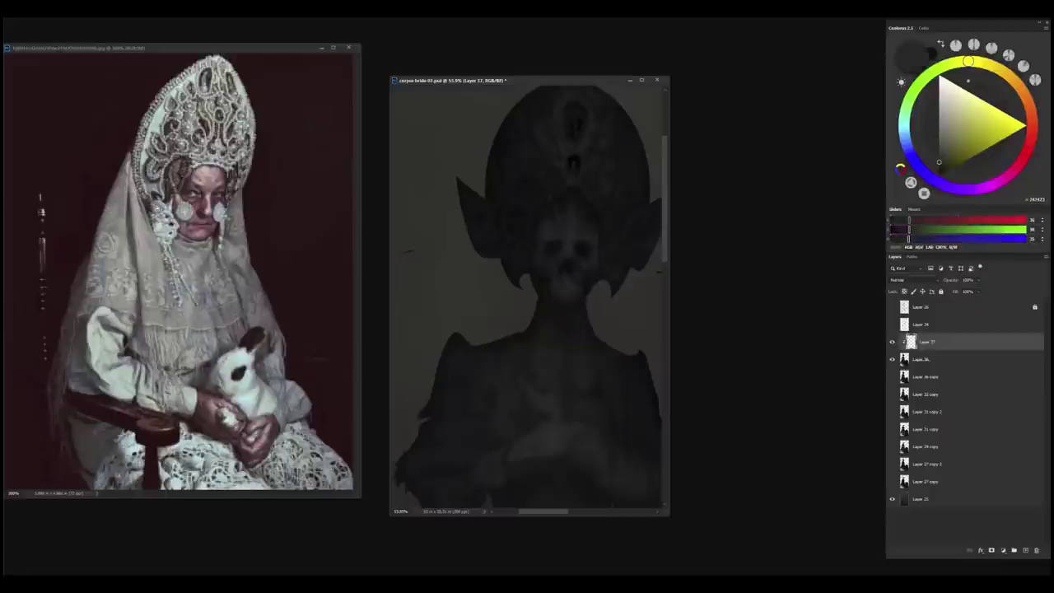
left_click(604, 256, "alt")
left_click(543, 270, "alt")
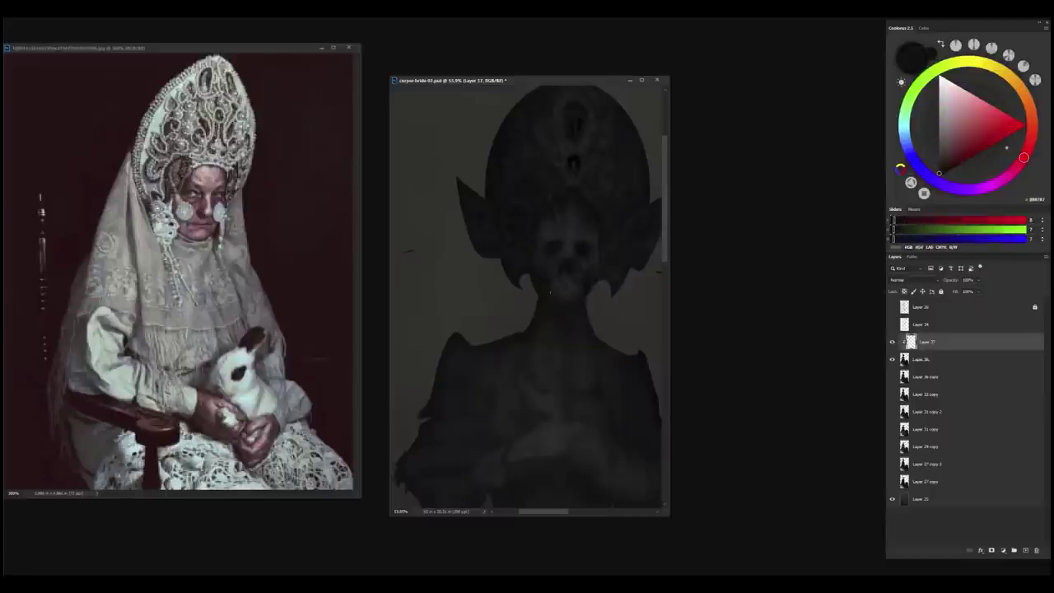
left_click_drag(573, 346, 577, 197)
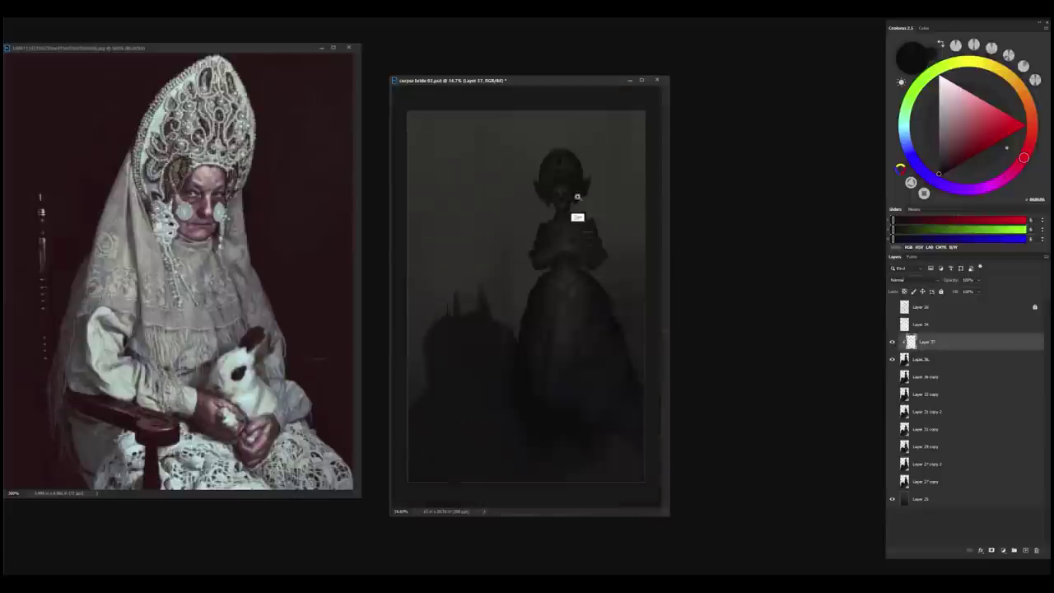
scroll(576, 196, "up", 5)
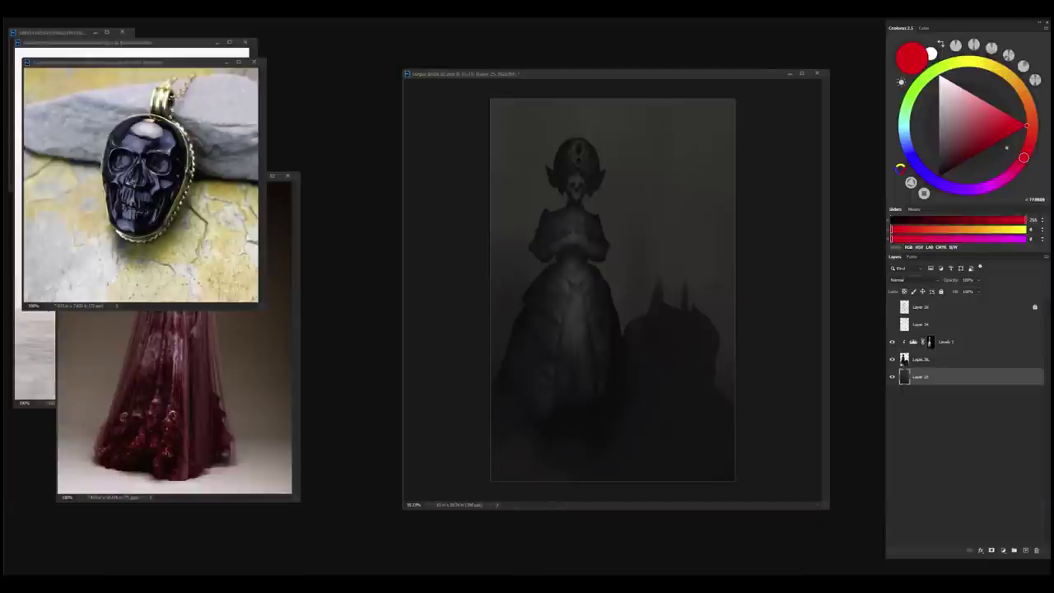
- Toggle the Levels adjustment above the figure to check its effect, and lower its opacity
scroll(666, 337, "down", 4)
scroll(598, 207, "up", 6)
left_click(930, 341)
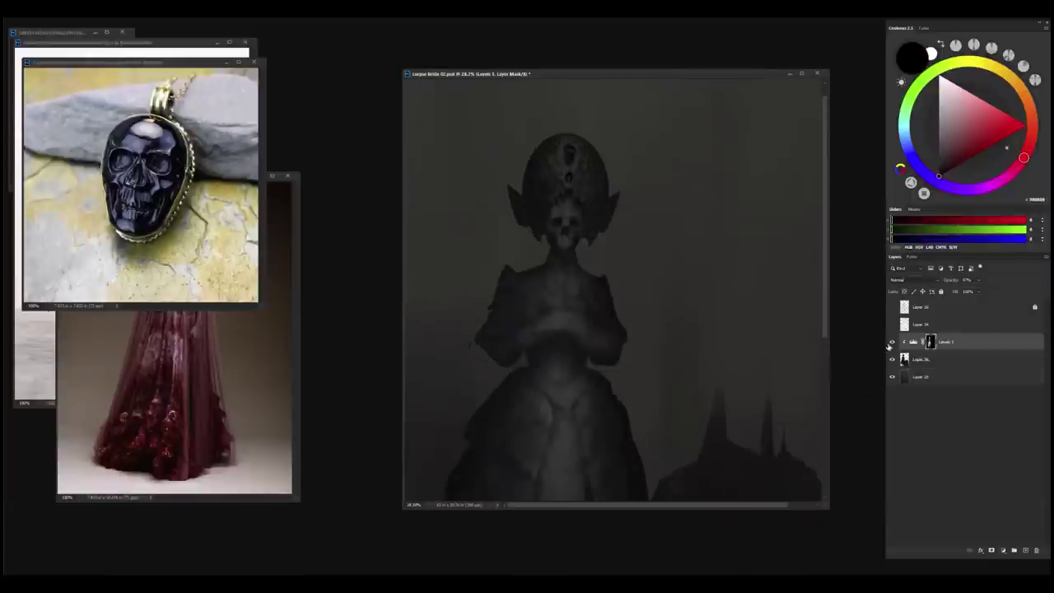
scroll(605, 288, "down", 6)
left_click(913, 341)
left_click(891, 342)
left_click(891, 342)
left_click(978, 280)
left_click_drag(987, 291, 972, 291)
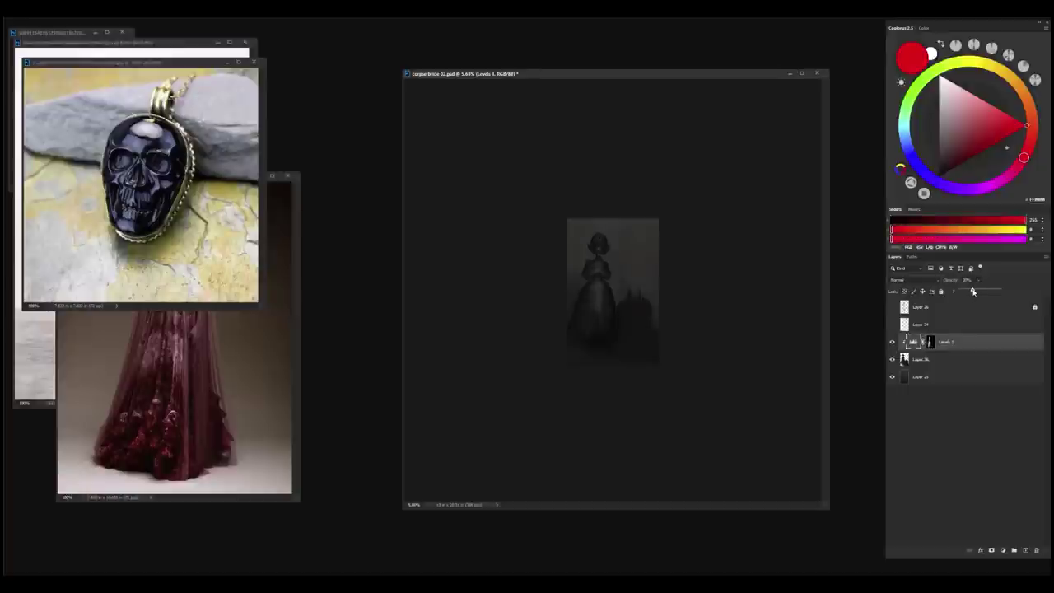
- Duplicate the figure layer and merge the Levels adjustment with one of the two versions
left_click(920, 359)
key("ctrl+j")
left_click(930, 342)
left_click(910, 361, "shift")
key("ctrl+e")
- Compare the merged figure layer with the duplicate by toggling their visibility, leaving only the merged one shown
scroll(820, 375, "up", 5)
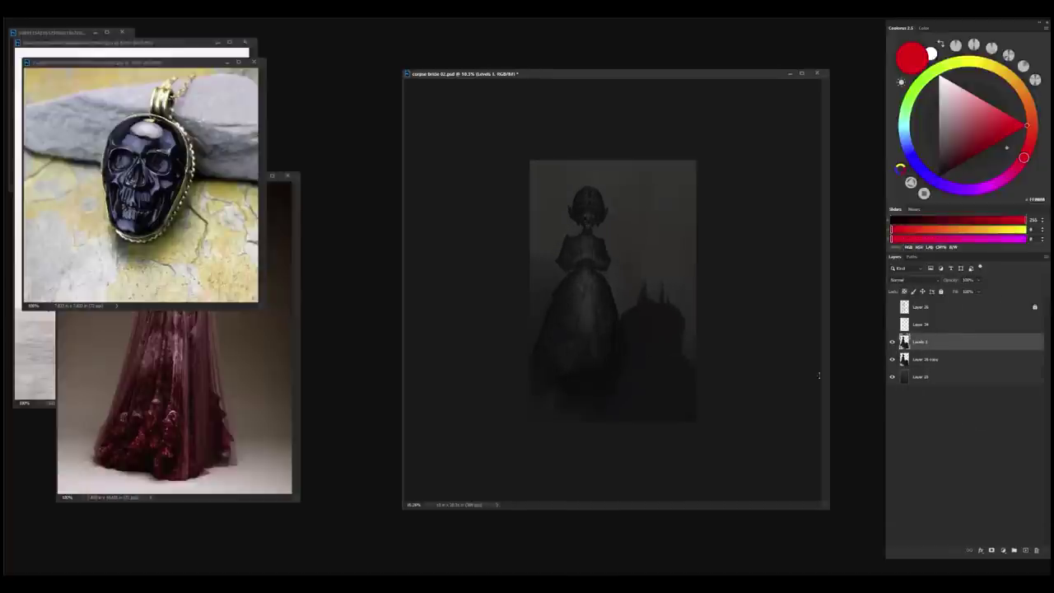
left_click(891, 342)
left_click(891, 358)
left_click(891, 342)
- Choose the sketch oil brush preset and paint near-black thorny twigs growing from the headdress's mound-side fin
scroll(600, 219, "up", 3)
right_click(590, 206)
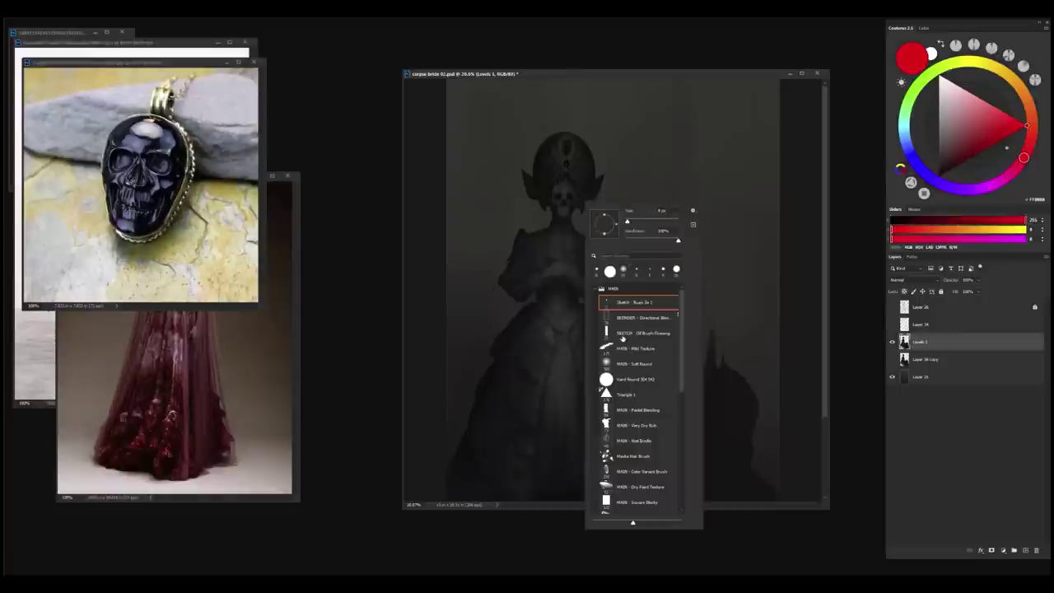
left_click(623, 334)
scroll(619, 247, "up", 3)
left_click_drag(614, 189, 647, 307)
key("d")
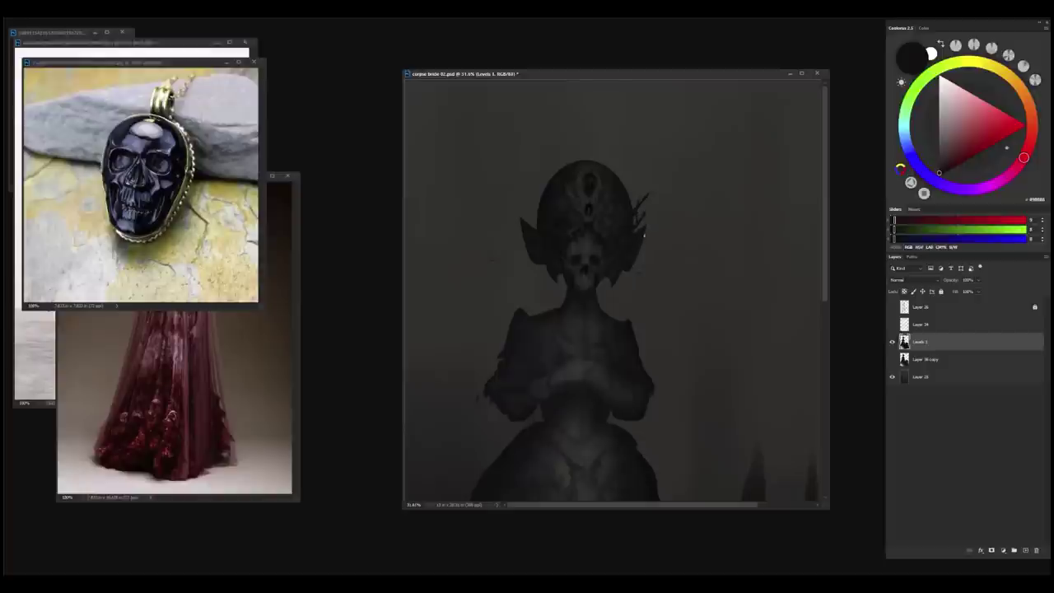
left_click(630, 195, "alt")
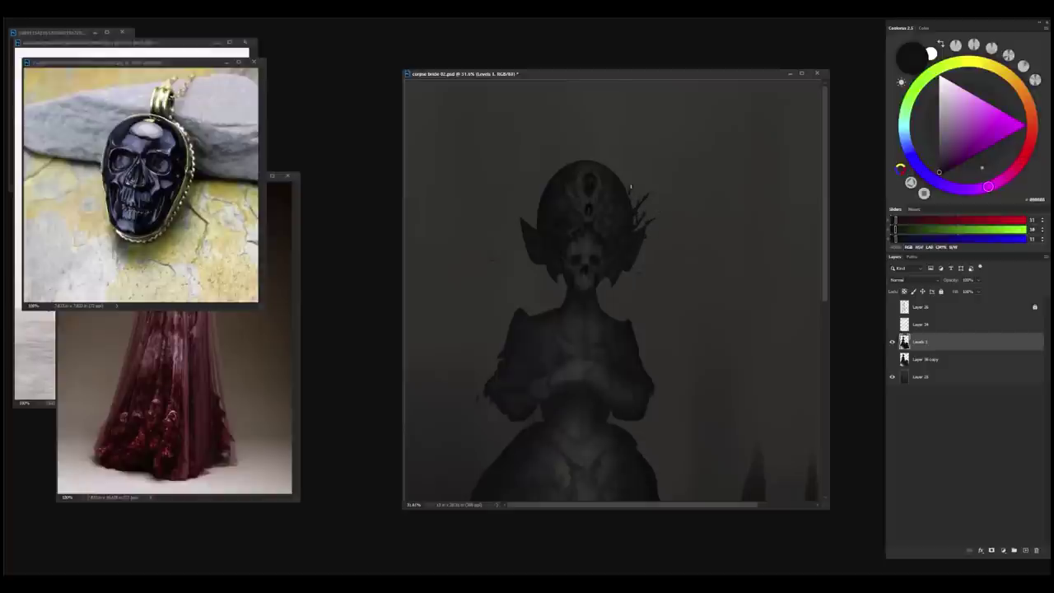
left_click_drag(628, 195, 634, 180)
- Paint tall, crooked near-black twigs rising from the crown of the oval headdress using sampled darks
left_click(582, 167, "alt")
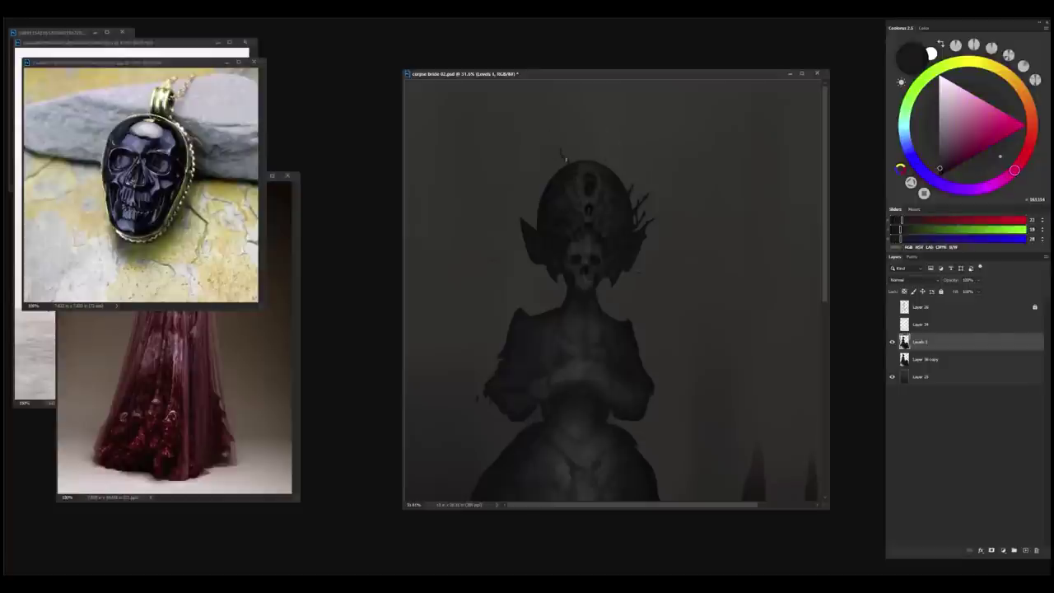
left_click(569, 168, "alt")
left_click(605, 172, "alt")
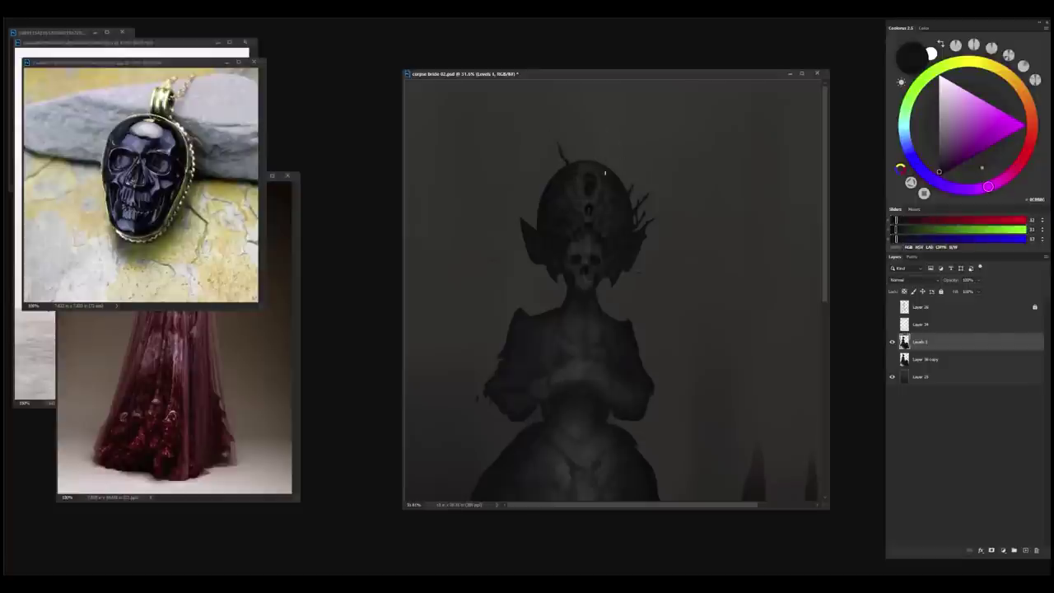
left_click_drag(612, 137, 608, 133)
left_click(549, 177, "alt")
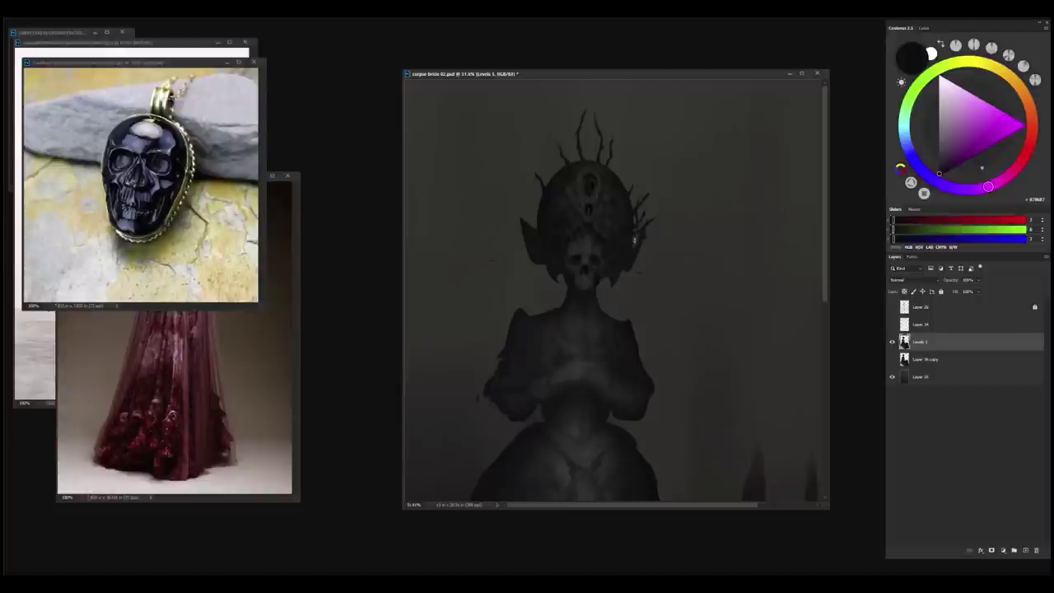
- Break up the mound-side fin with lighter gaps and add more dark twigs beside it and on the crown
left_click(631, 243, "alt")
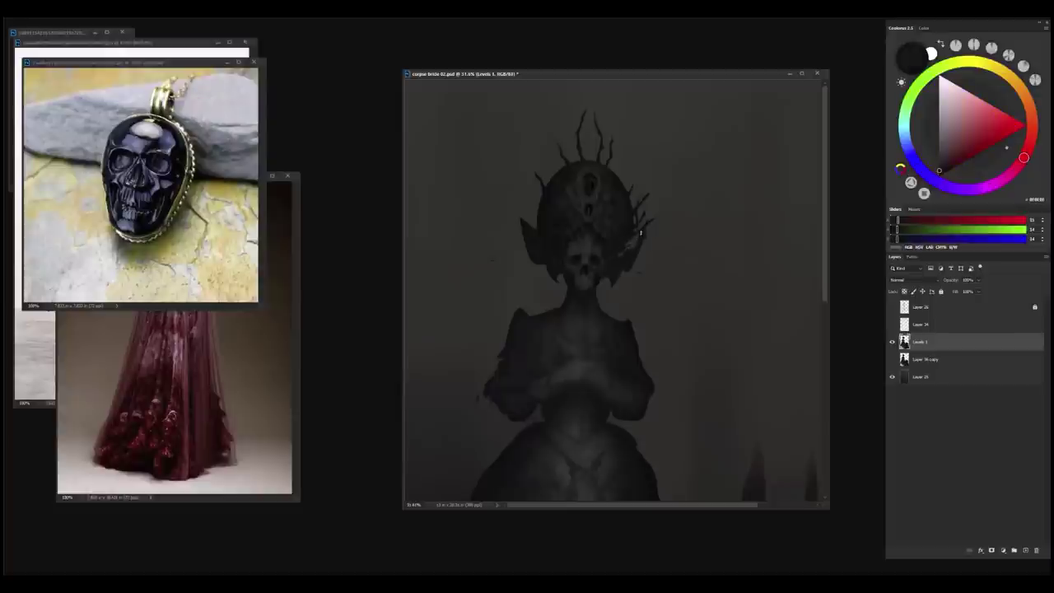
left_click(639, 244, "alt")
left_click(635, 254, "alt")
left_click(641, 196, "alt")
left_click(622, 173, "alt")
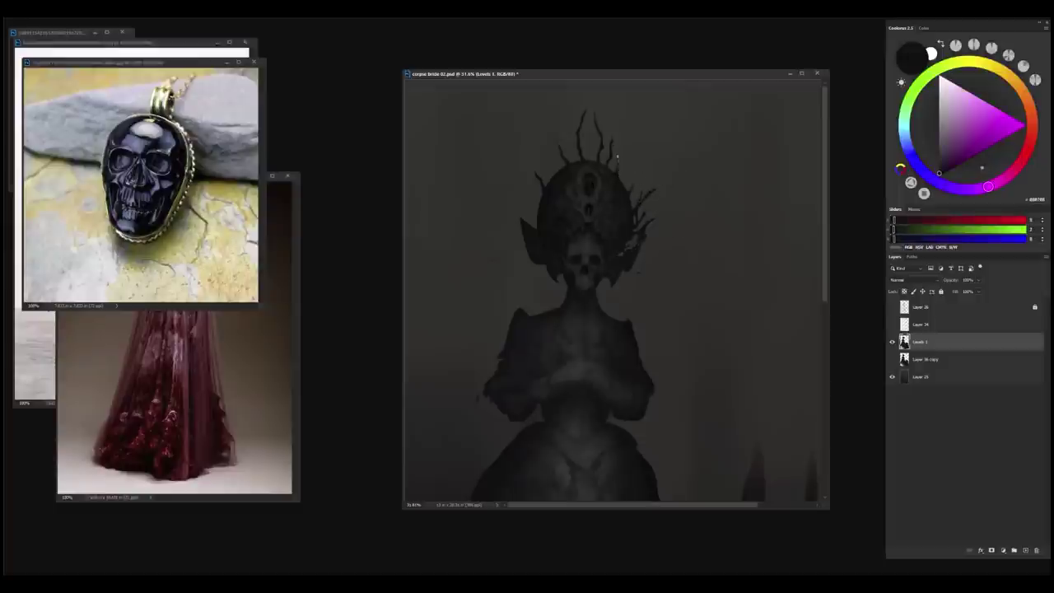
- Paint matching thorny twigs along the headdress fin opposite the mound, using near-black sampled from that fin
left_click(557, 178, "alt")
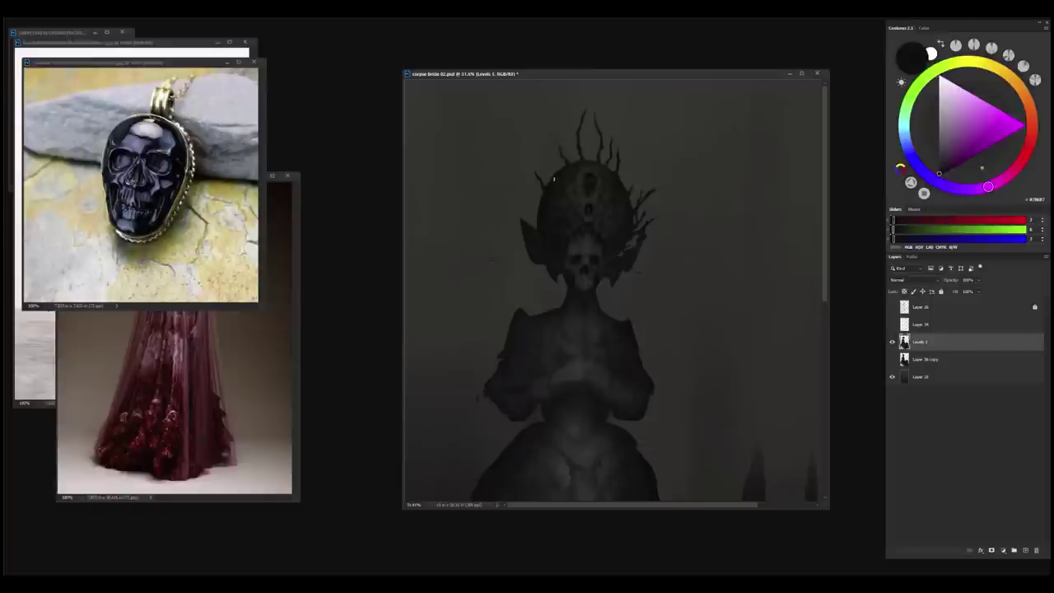
left_click(531, 261, "alt")
left_click_drag(523, 222, 511, 206)
left_click(527, 238, "alt")
scroll(631, 270, "up", 2)
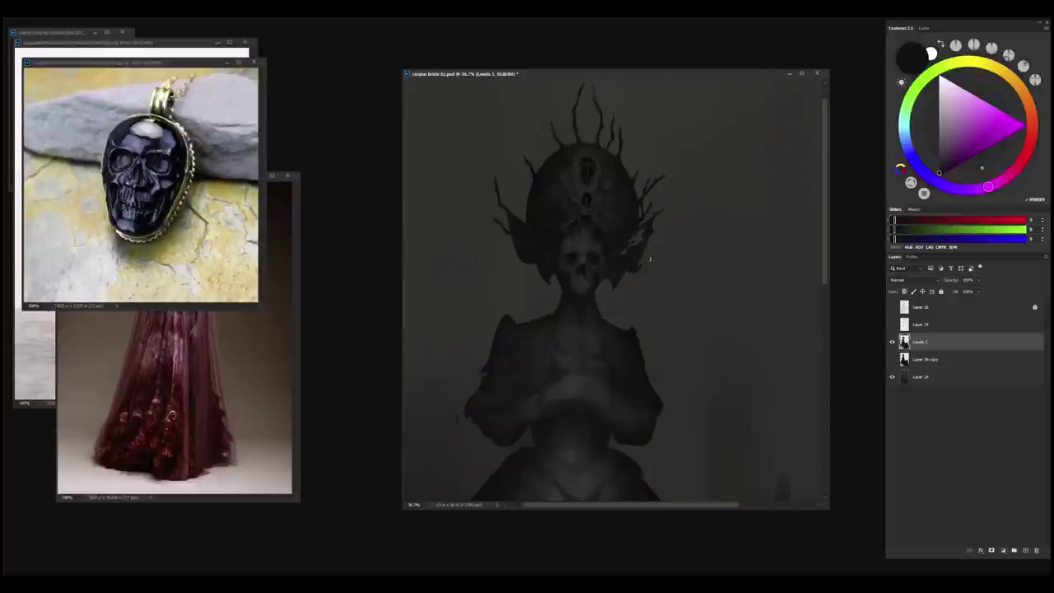
left_click(509, 255, "alt")
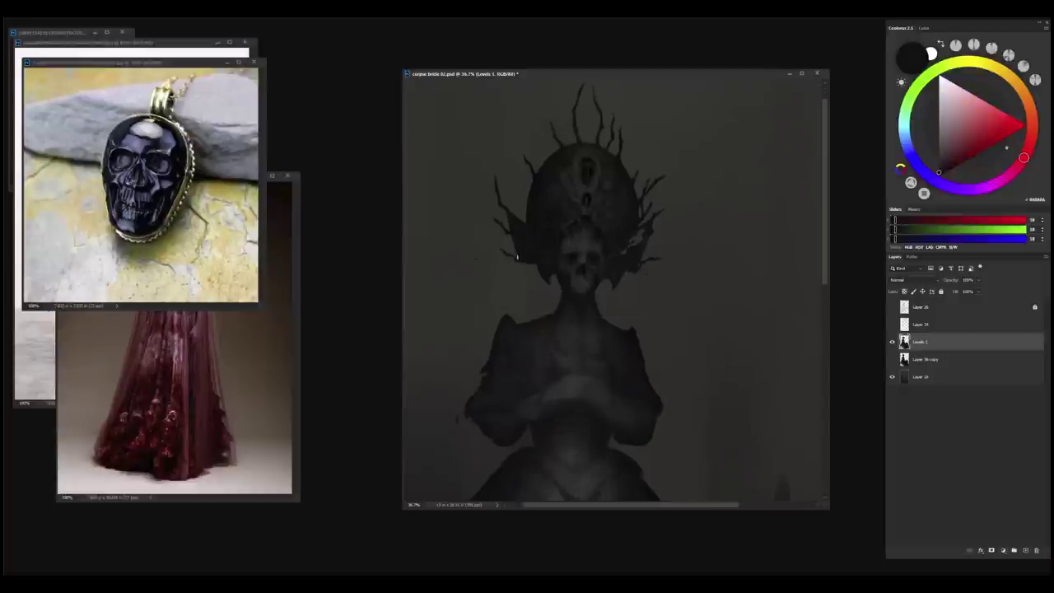
- Fill the headdress sides with extra small twigs, fork a crown twig and break up both fins with sampled tones
left_click(529, 198, "alt")
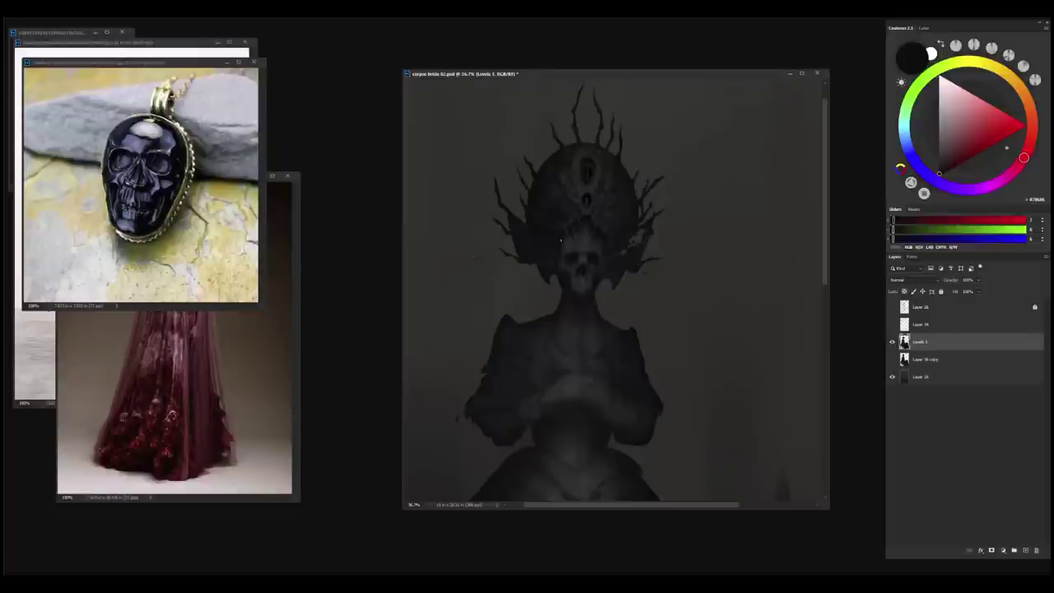
left_click(518, 239, "alt")
left_click(614, 140, "alt")
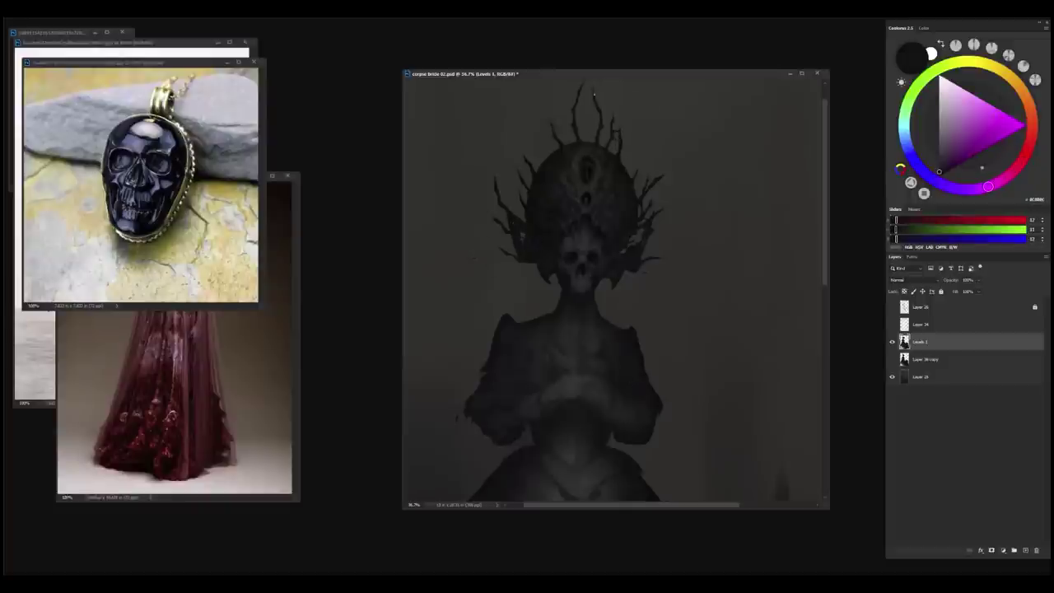
left_click(638, 254, "alt")
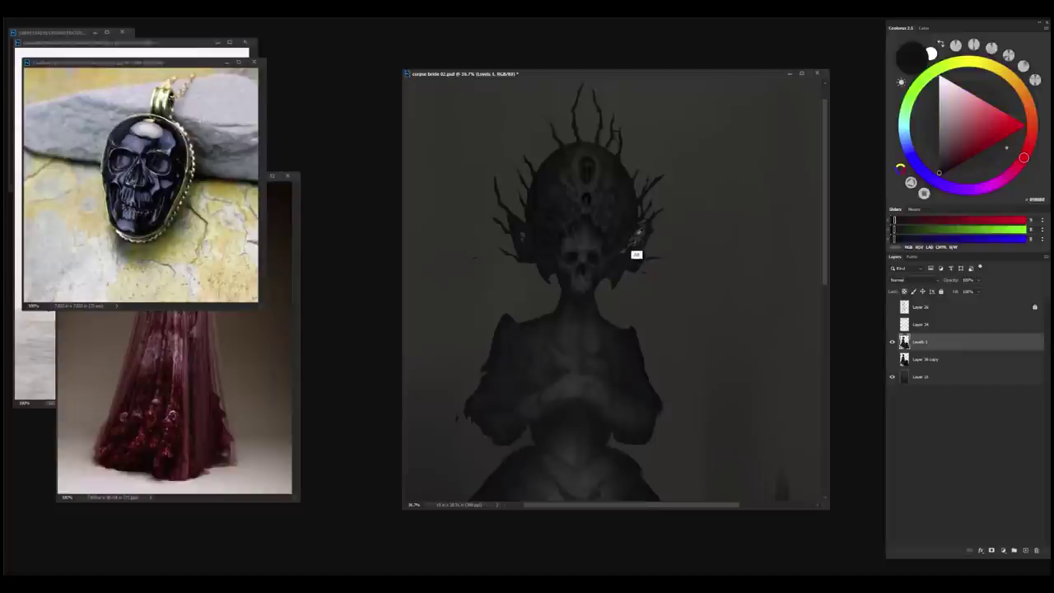
left_click(525, 212, "alt")
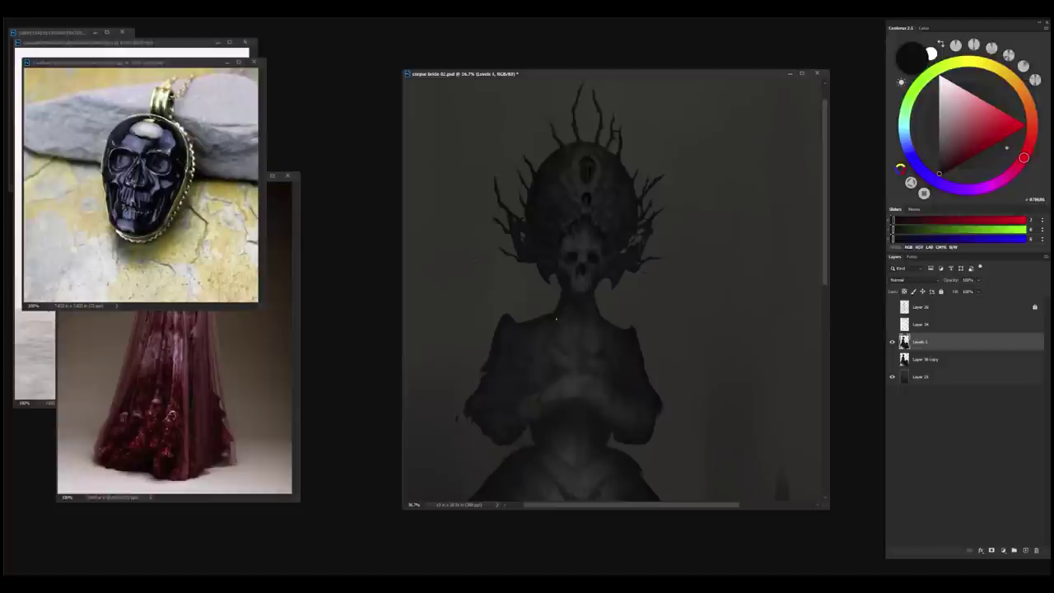
- Extend the branching twigs on the mound side of the headdress and among the crown spikes
mouse_move(616, 303)
left_mouse_down()
mouse_move(582, 299)
mouse_move(619, 296)
left_mouse_up()
left_click(624, 188, "alt")
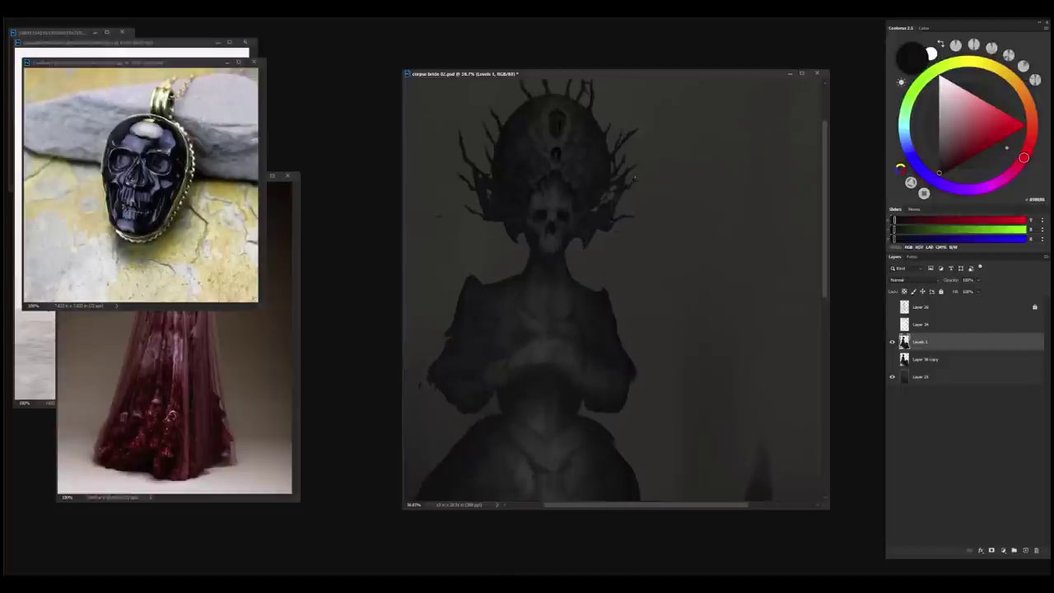
left_click_drag(543, 234, 617, 317)
left_click(644, 170, "alt")
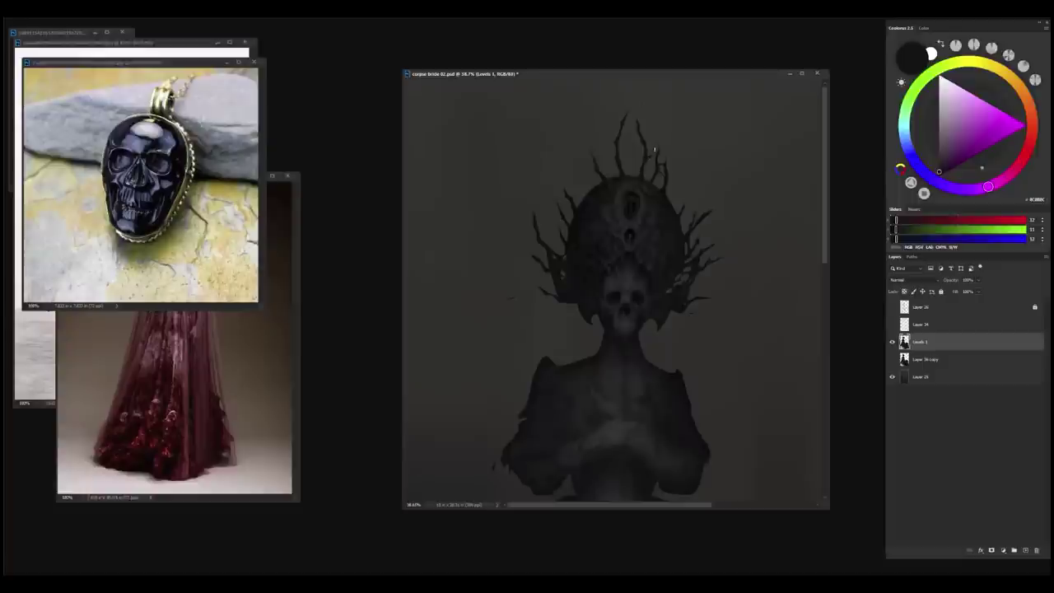
- Refine the oval headdress's upper contour and twig bases with sampled near-black and background grey
left_click(594, 193, "alt")
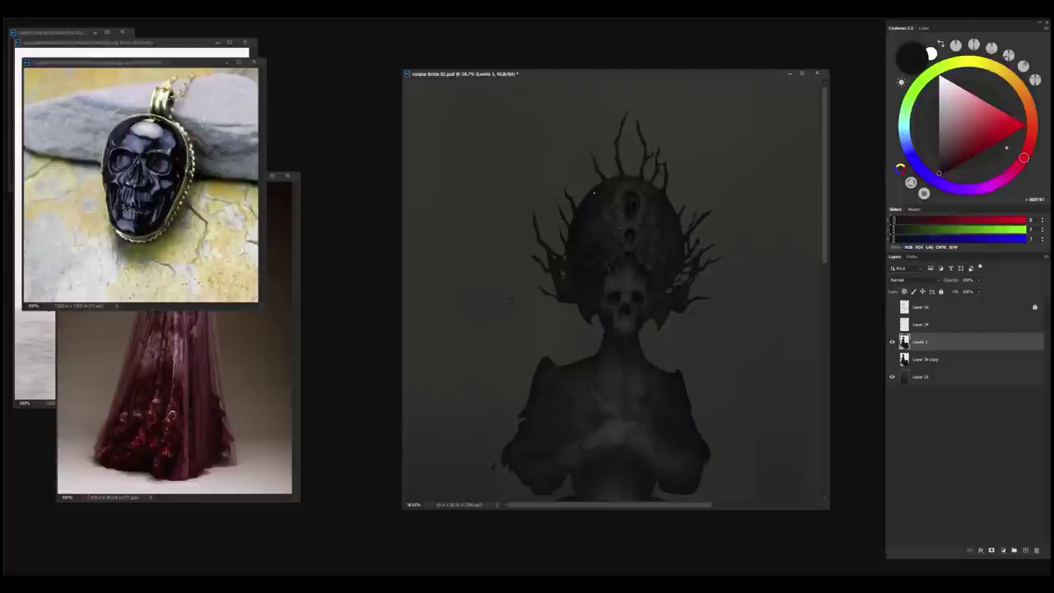
left_click_drag(596, 183, 658, 275)
left_click(659, 207, "alt")
left_click_drag(659, 208, 594, 198)
left_click(588, 135, "alt")
scroll(700, 327, "down", 1)
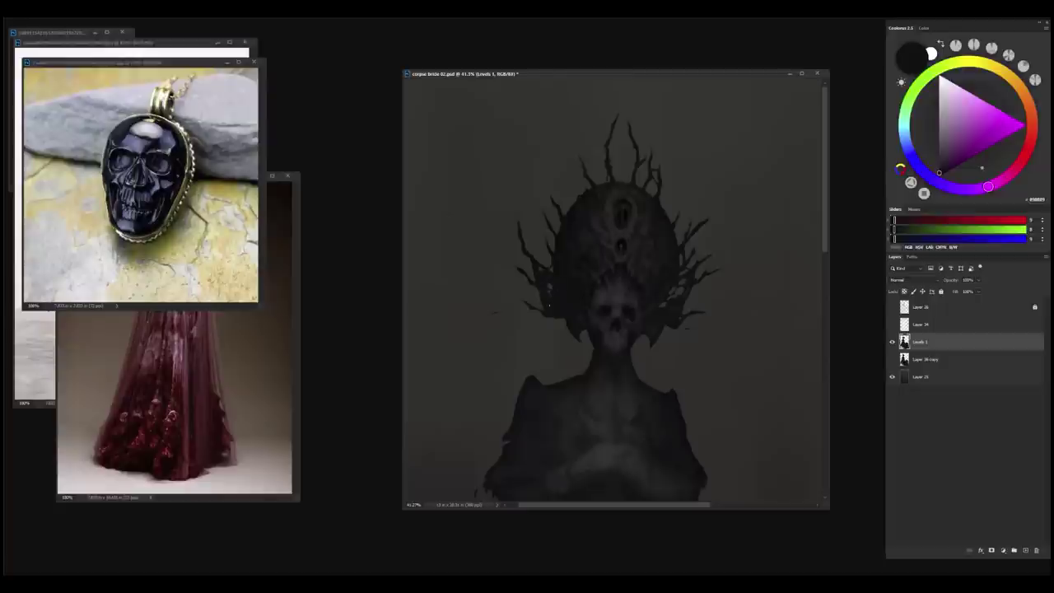
- Rework the gaps and lower edge of the fin opposite the mound with tones sampled there
left_click(547, 296, "alt")
left_click(552, 309, "alt")
scroll(639, 433, "up", 1)
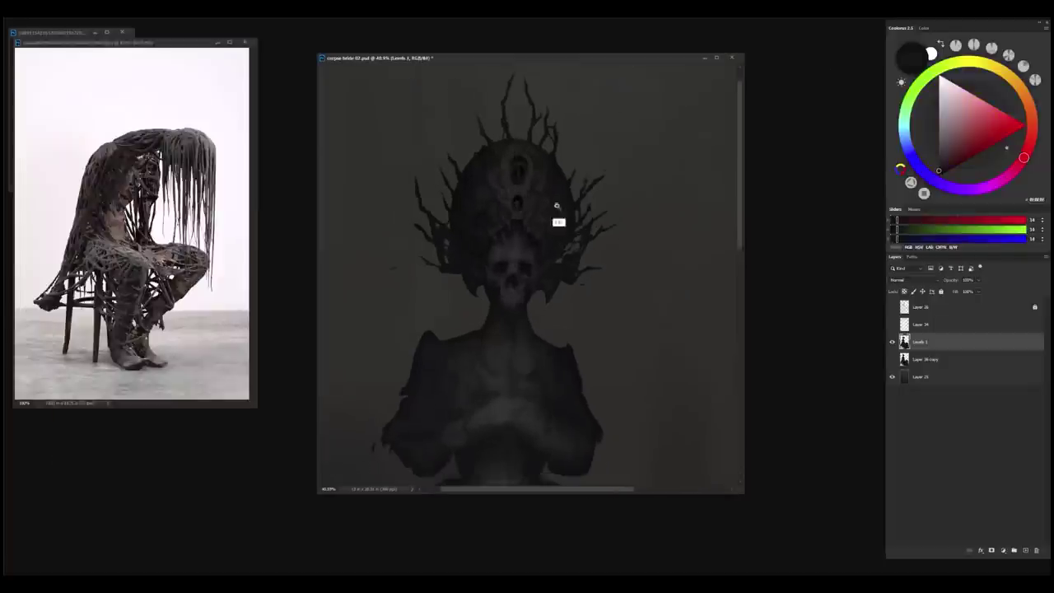
- Define the skull's teeth and chin against the neck by alternating sampled near-black and dark grey strokes
scroll(556, 360, "up", 3)
left_click(557, 361, "alt")
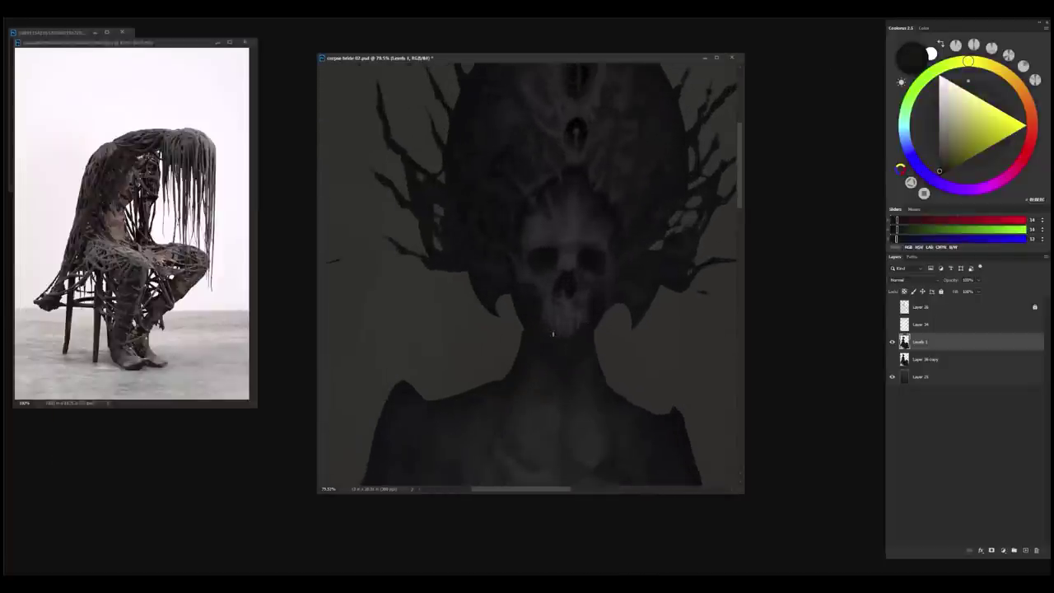
left_click(549, 313, "alt")
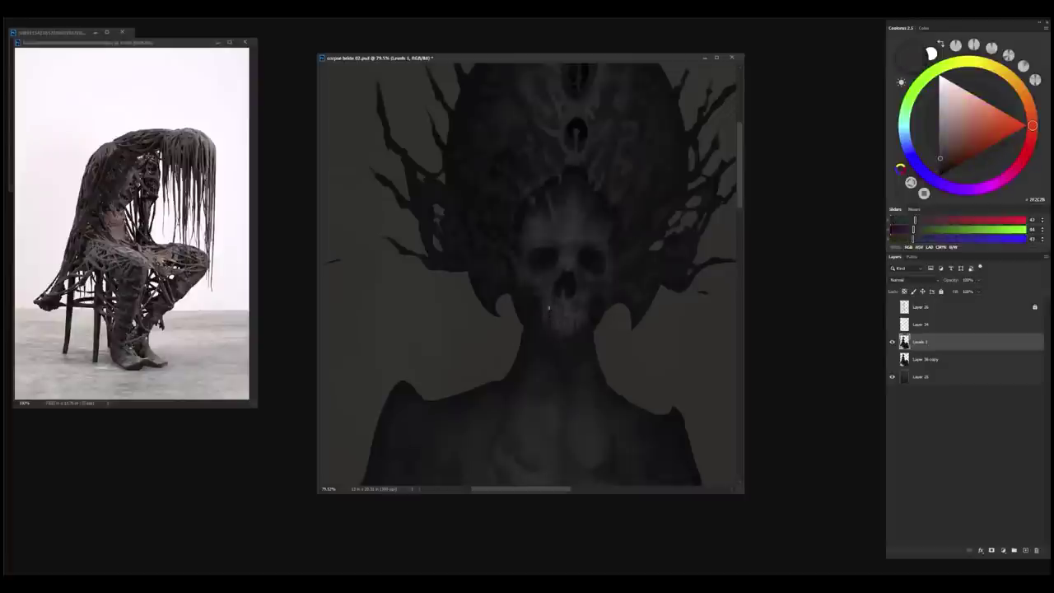
left_click(546, 332, "alt")
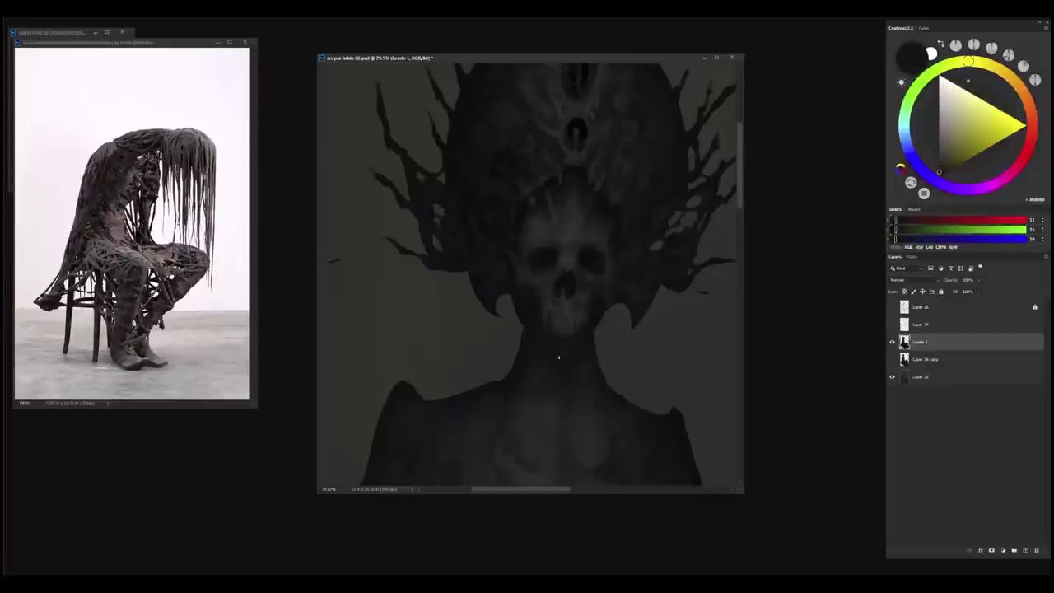
left_click(567, 324, "alt")
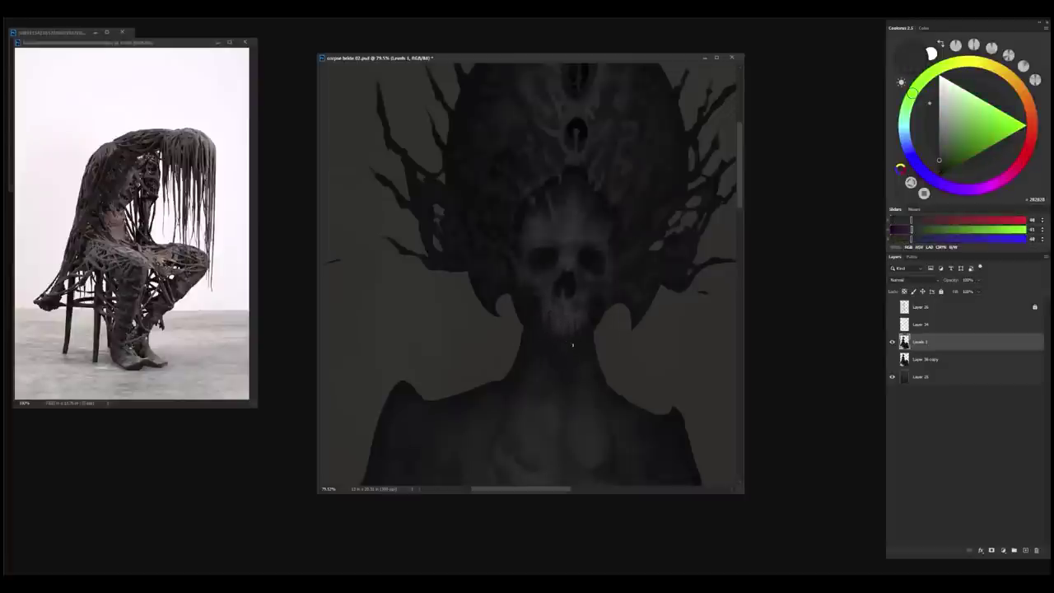
left_click(571, 343, "alt")
left_click(571, 326, "alt")
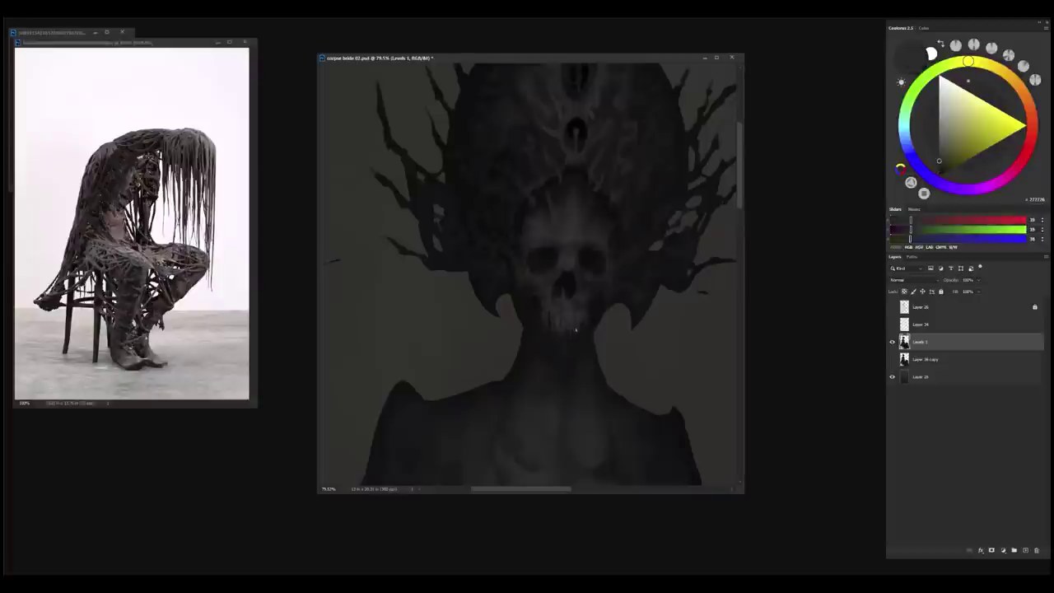
- Refine the skull's teeth, cheek hollow and jaw edge with near-black and dark grey tones sampled around them
left_click(575, 327, "alt")
left_click(581, 322, "alt")
left_click(583, 321, "alt")
left_click(531, 296, "alt")
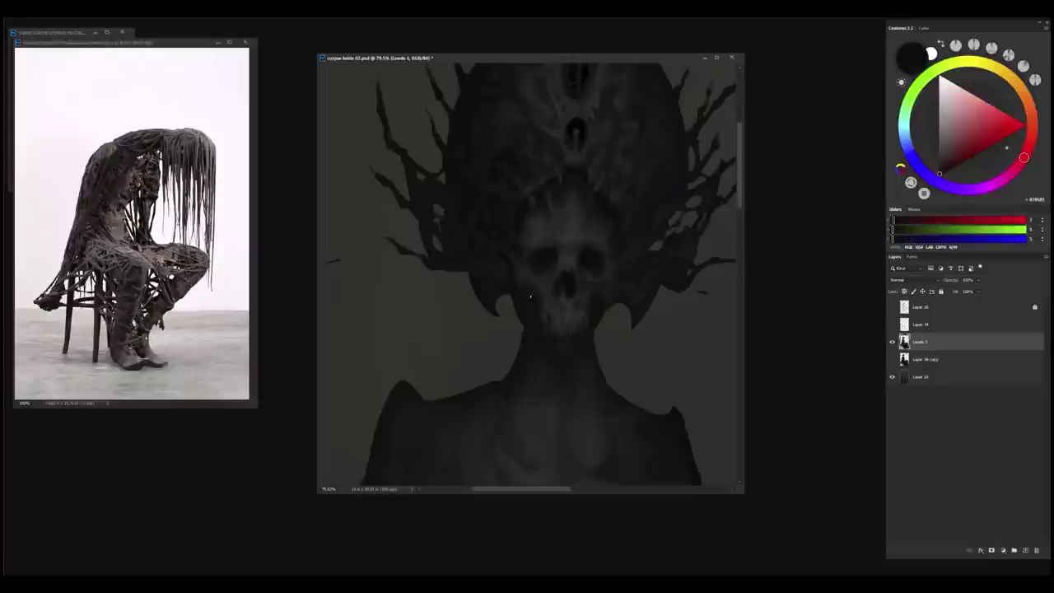
left_click(536, 288, "alt")
left_click(596, 325, "alt")
left_click(598, 333, "alt")
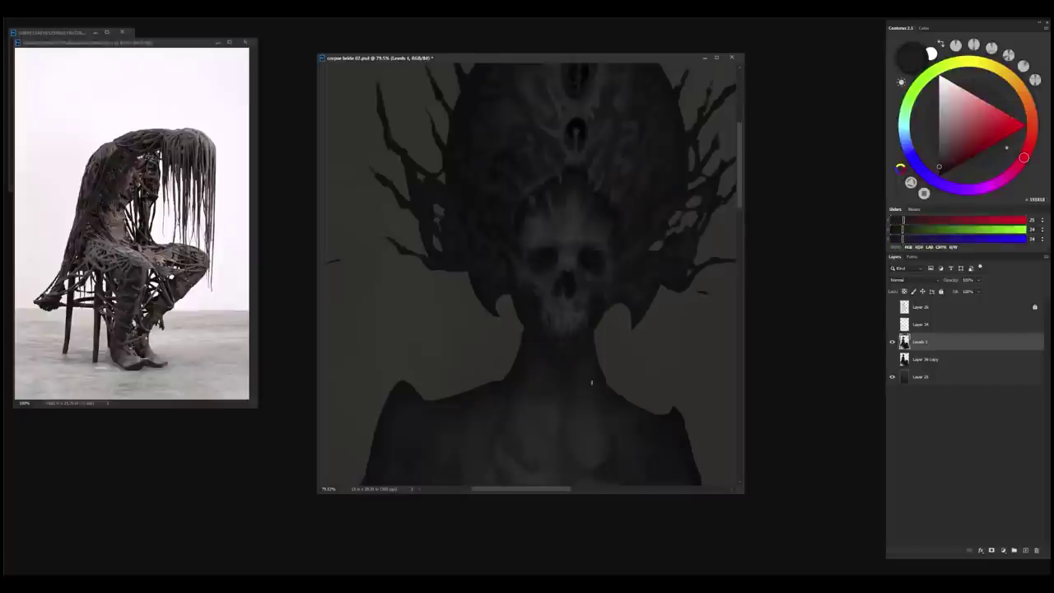
- Switch to another brush preset and keep a hidden duplicate of the Levels 1 layer directly beneath it
right_click(591, 383)
left_click(609, 395)
left_click_drag(534, 289, 566, 330)
left_click(580, 298, "alt")
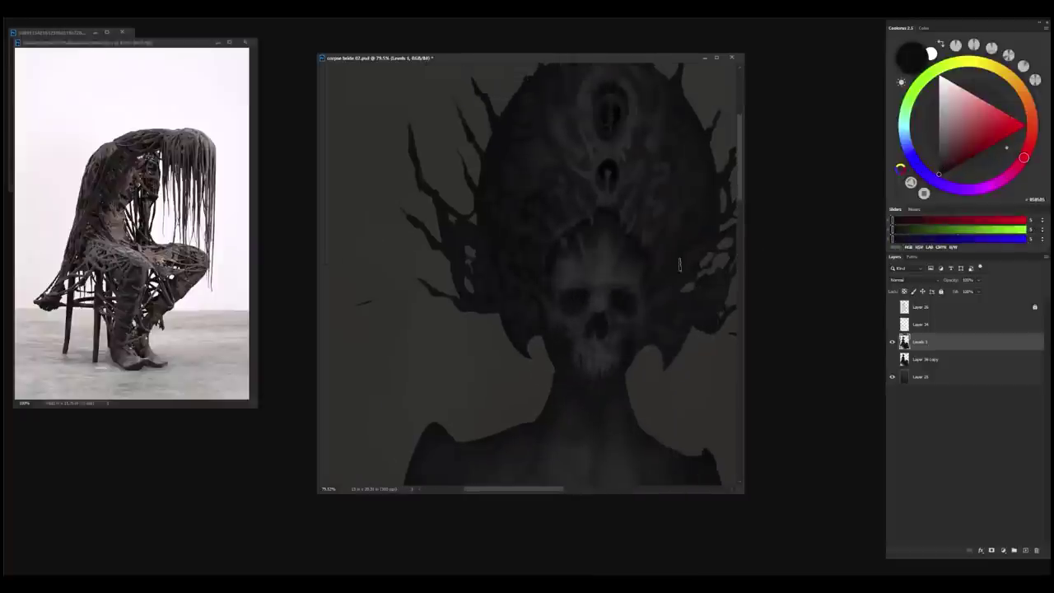
key("ctrl+j")
- Reshape the skull's eye sockets and cheekbones by alternating sampled near-black and dark grey strokes
left_click(608, 311, "alt")
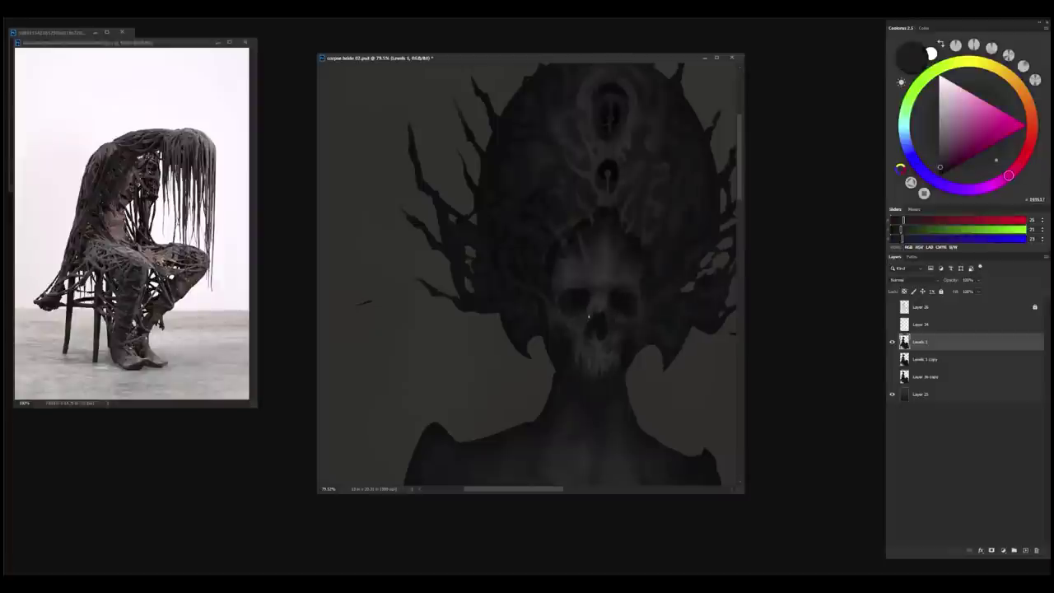
left_click(584, 310, "alt")
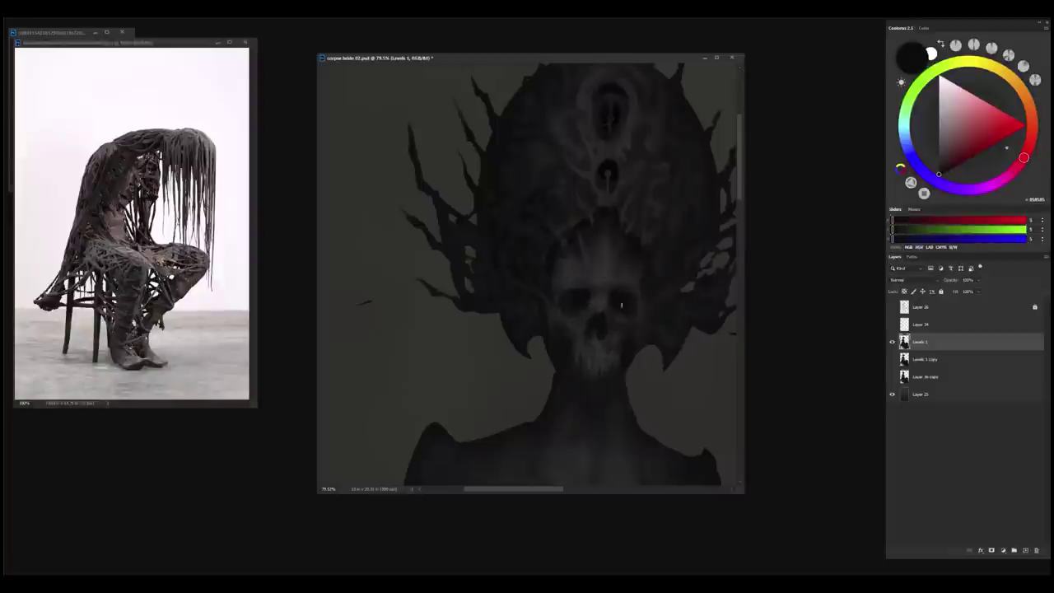
left_click(627, 321, "alt")
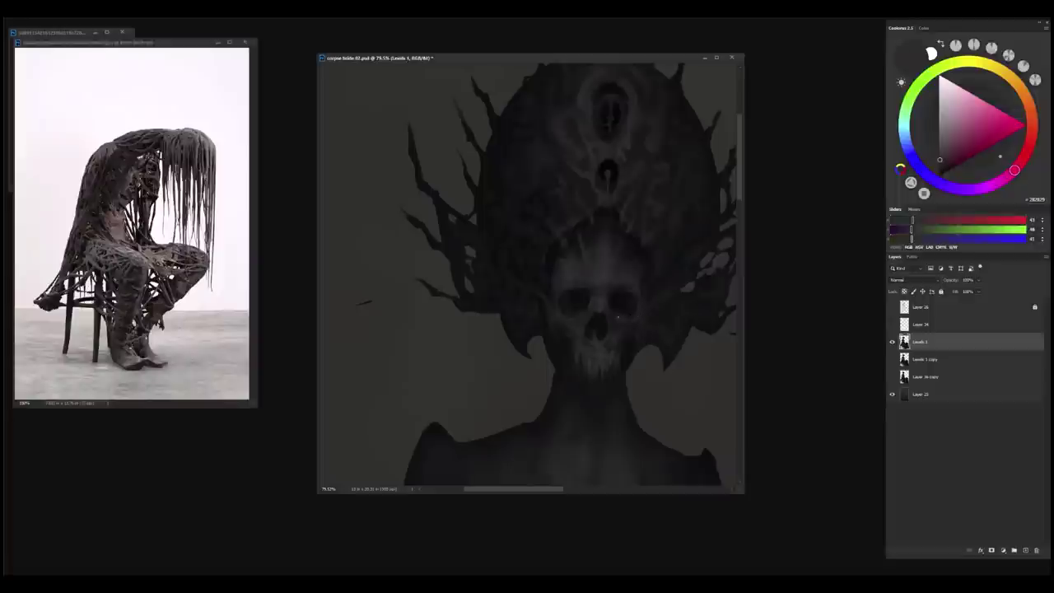
left_click(582, 322, "alt")
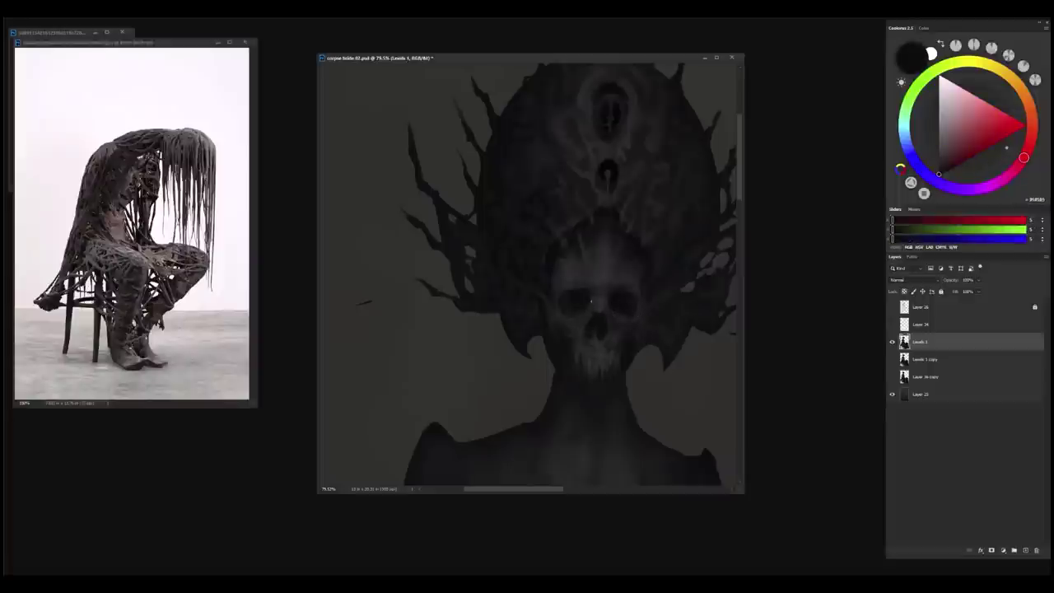
left_click(618, 301, "alt")
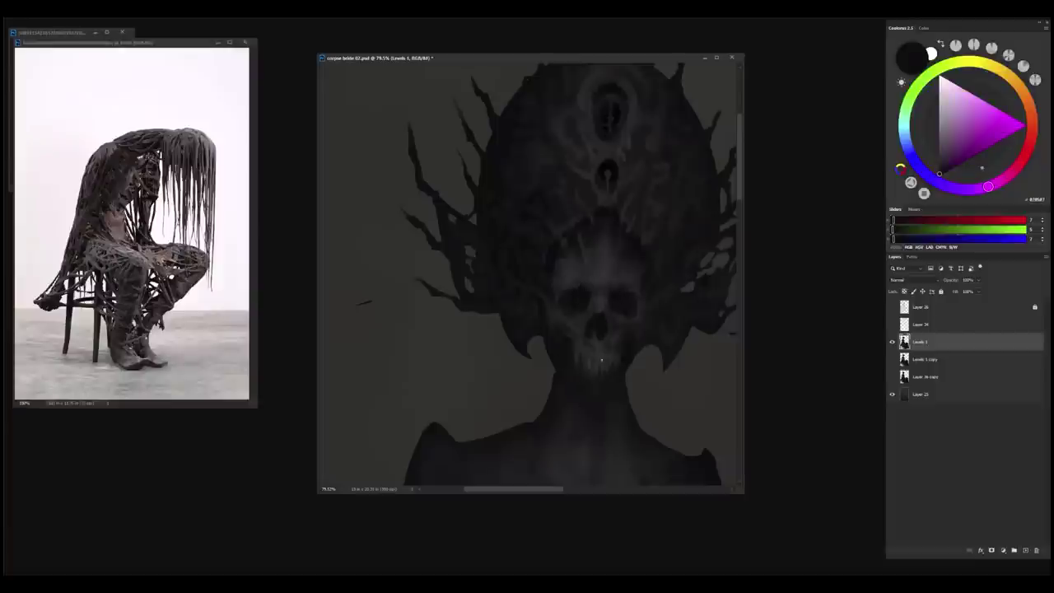
- Define the skull's nose bridge, nasal cavity and teeth with tones sampled from each area
left_click(604, 288, "alt")
left_click(610, 299, "alt")
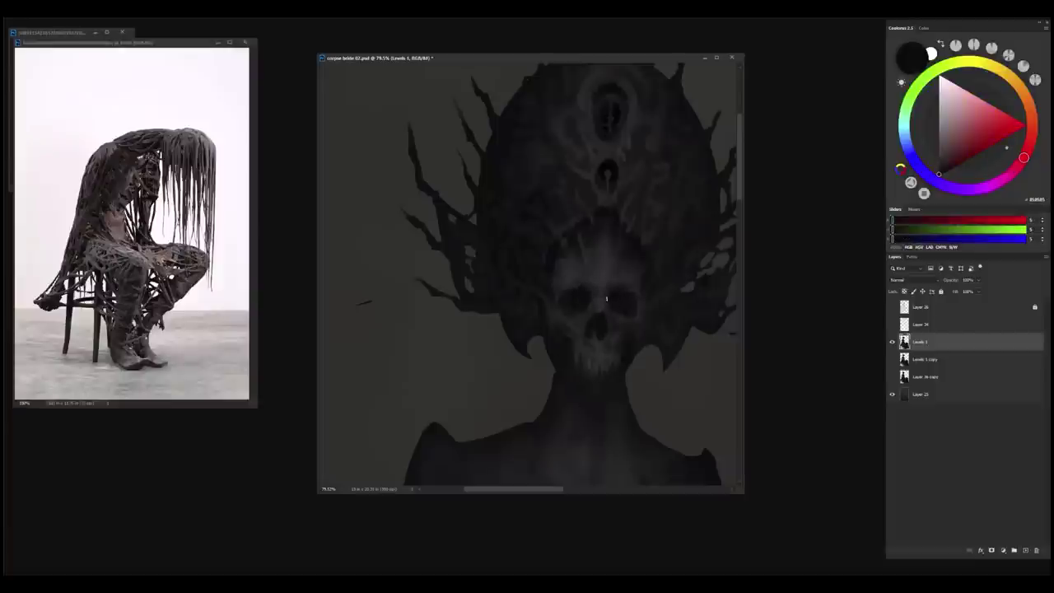
left_click(604, 325, "alt")
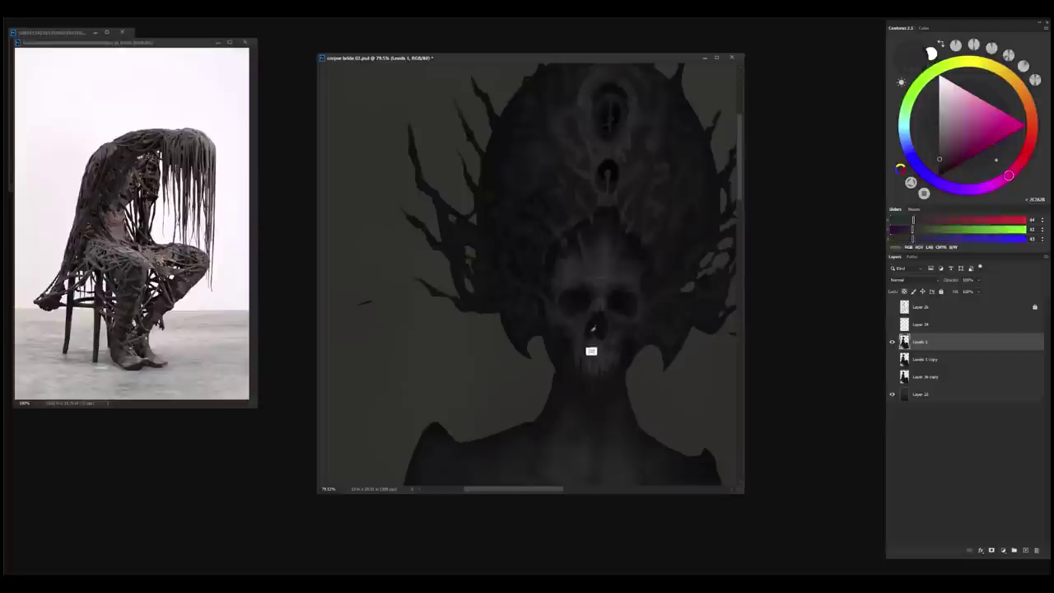
left_click(601, 329, "alt")
left_click(594, 355, "alt")
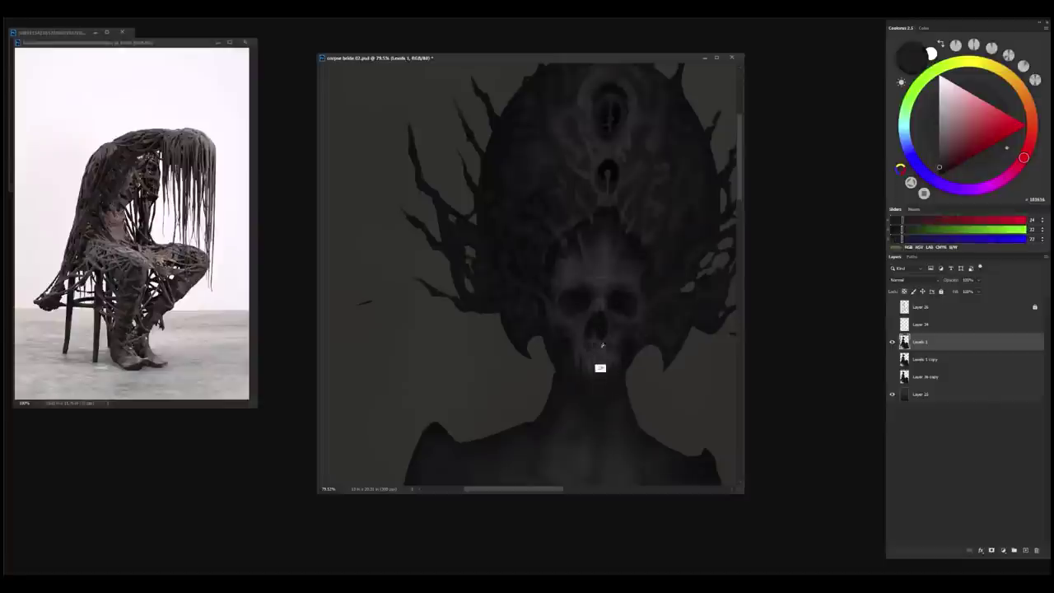
left_click(600, 367, "alt")
left_click(606, 382, "alt")
left_click(623, 365, "alt")
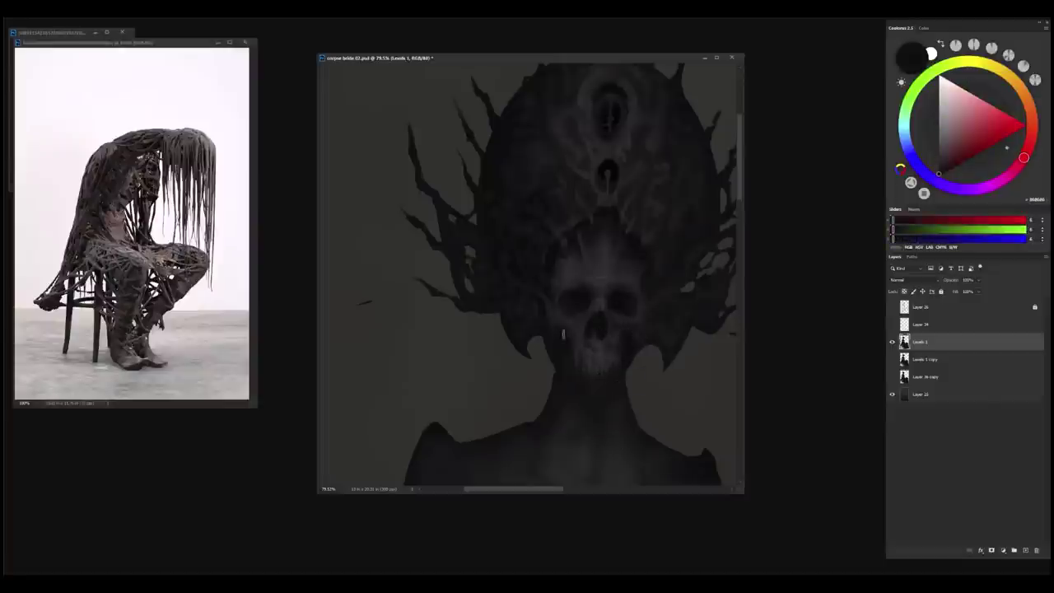
- Add a new layer clipped to Levels 1 and paint the jagged headdress edge above the forehead's mound side
left_click_drag(615, 436, 580, 387)
left_click_drag(591, 257, 598, 276)
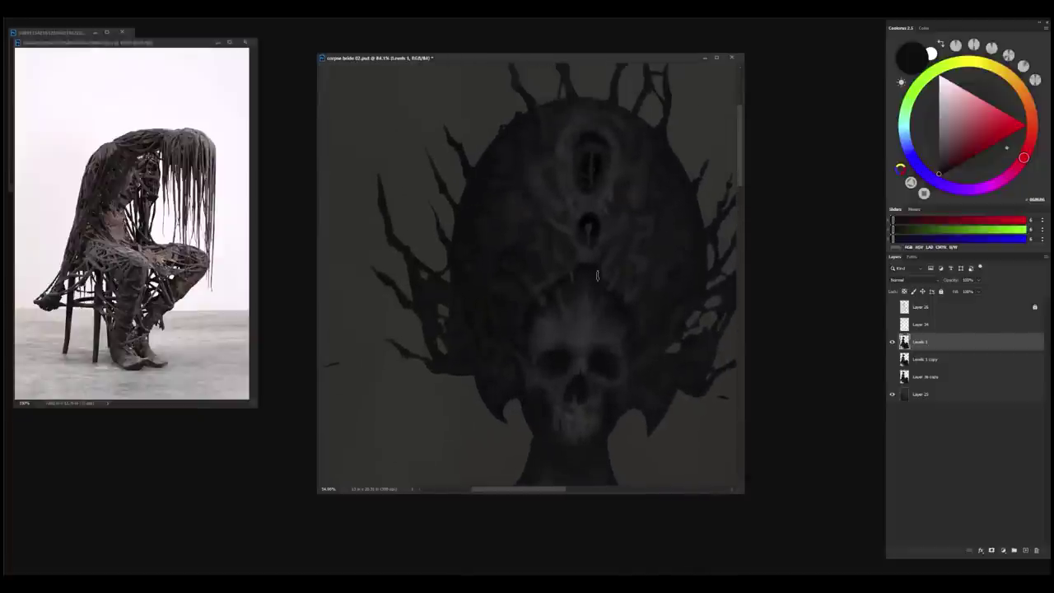
key("ctrl+shift+alt+n")
left_click(557, 278, "alt")
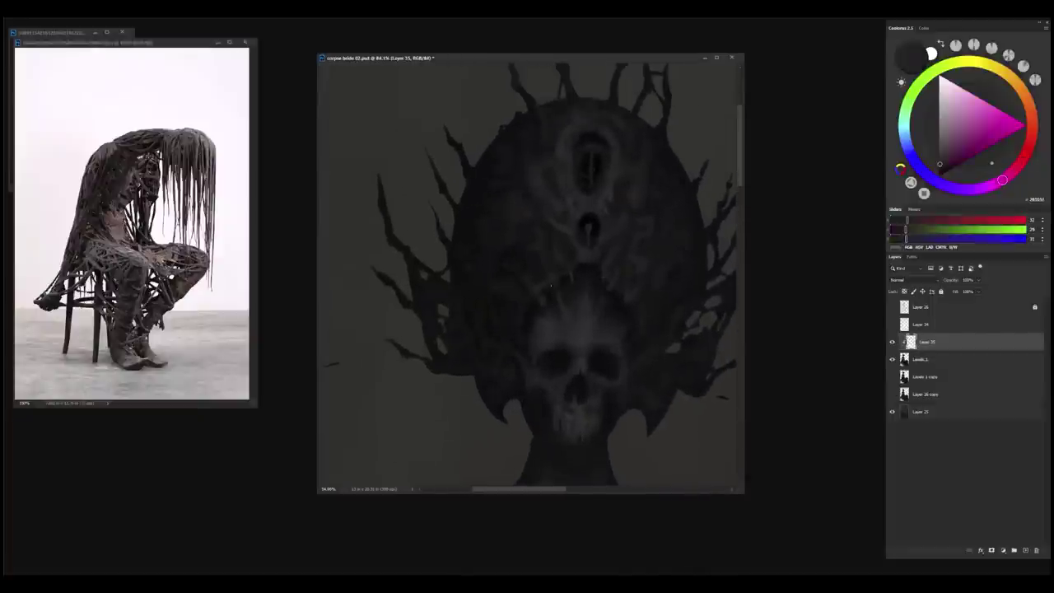
left_click(544, 290, "alt")
left_click(548, 287, "alt")
left_click(546, 289, "alt")
left_click(550, 285, "alt")
left_click(537, 289, "alt")
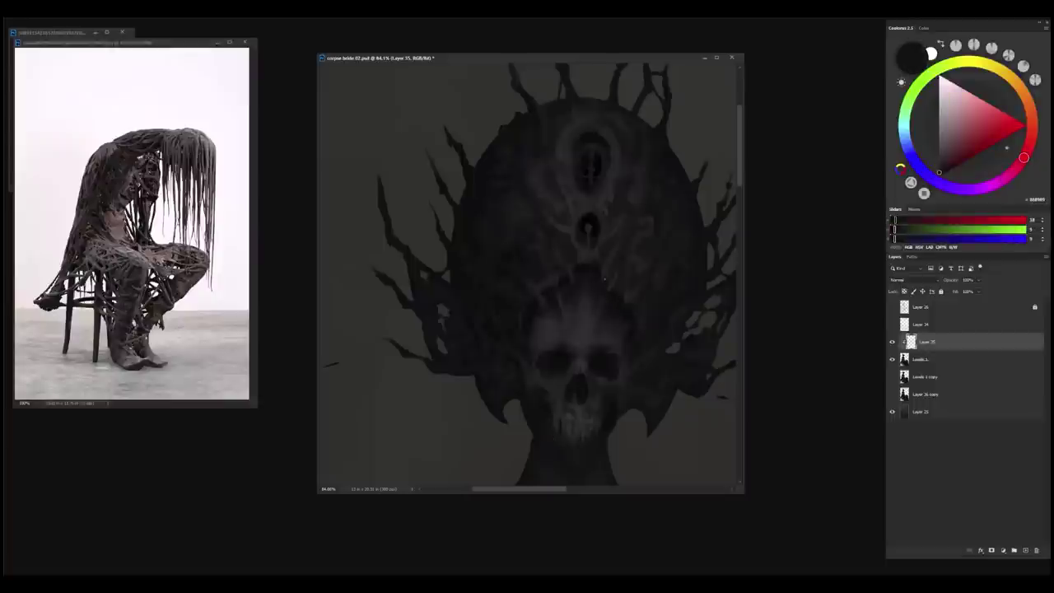
- Change the brush preset and paint the headdress edge and thin strands over the opposite side of the skull's forehead
left_click(606, 268, "alt")
right_click(606, 268)
double_click(619, 377)
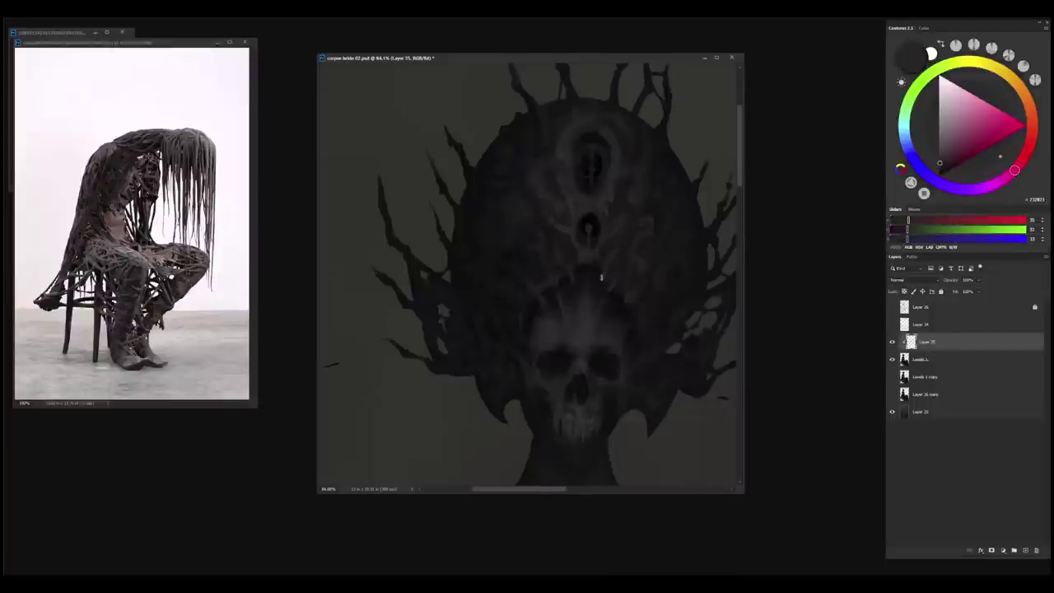
left_click(595, 309, "alt")
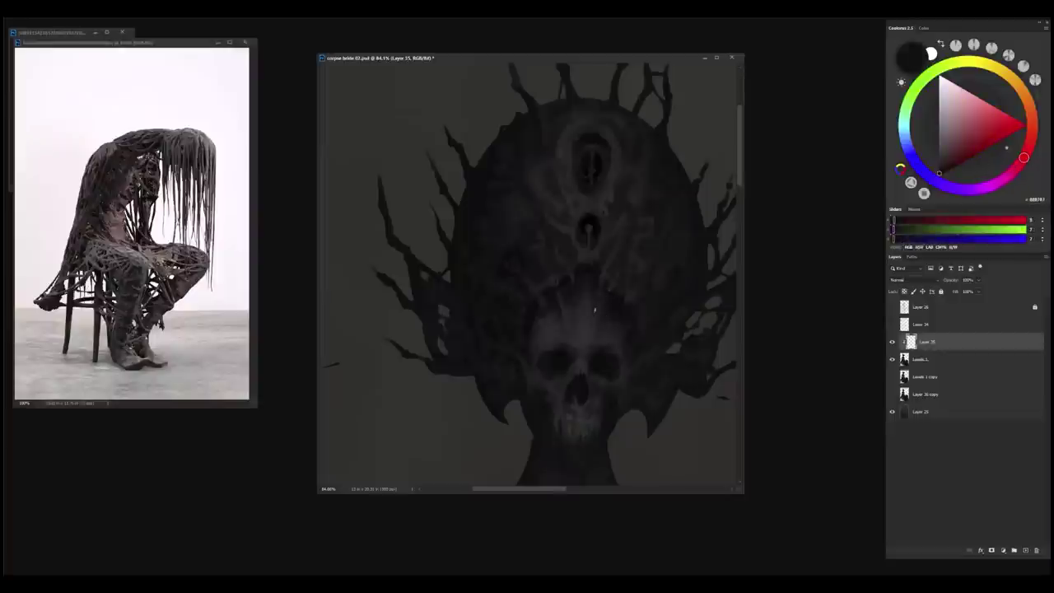
left_click(594, 312, "alt")
left_click(603, 296, "alt")
left_click_drag(608, 270, 609, 308)
- Darken the gaps between the forehead strands and the temple with closely sampled near-black tones
left_click(605, 301, "alt")
left_click(605, 312, "alt")
left_click(605, 309, "alt")
left_click(605, 311, "alt")
left_click(608, 307, "alt")
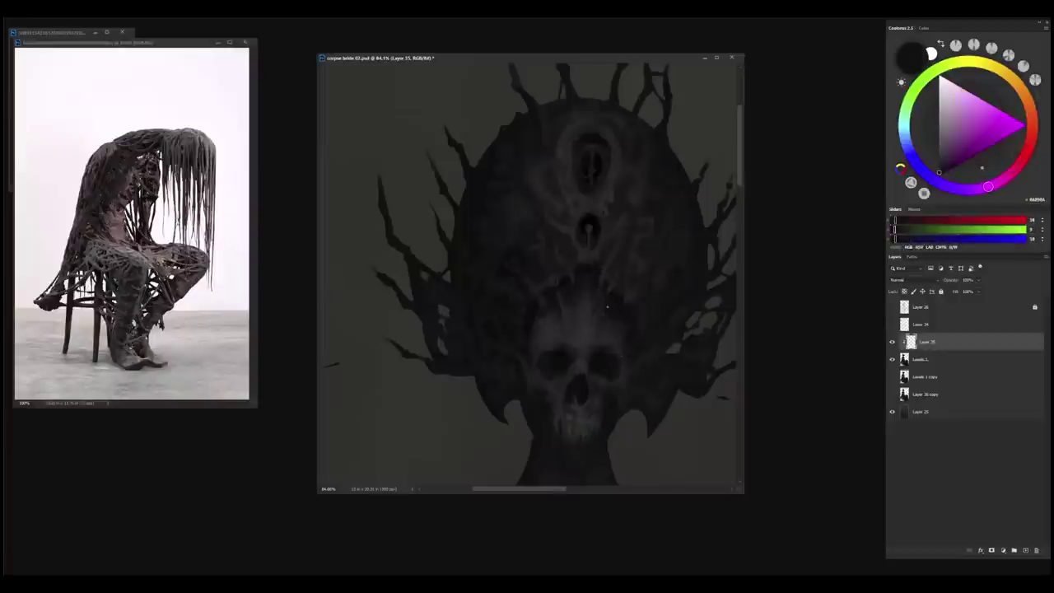
left_click(603, 332, "alt")
left_click(606, 316, "alt")
- Blend the peak of the skull's forehead into the headdress with dark grey sampled there
scroll(607, 329, "up", 2)
left_click_drag(610, 348, 582, 308)
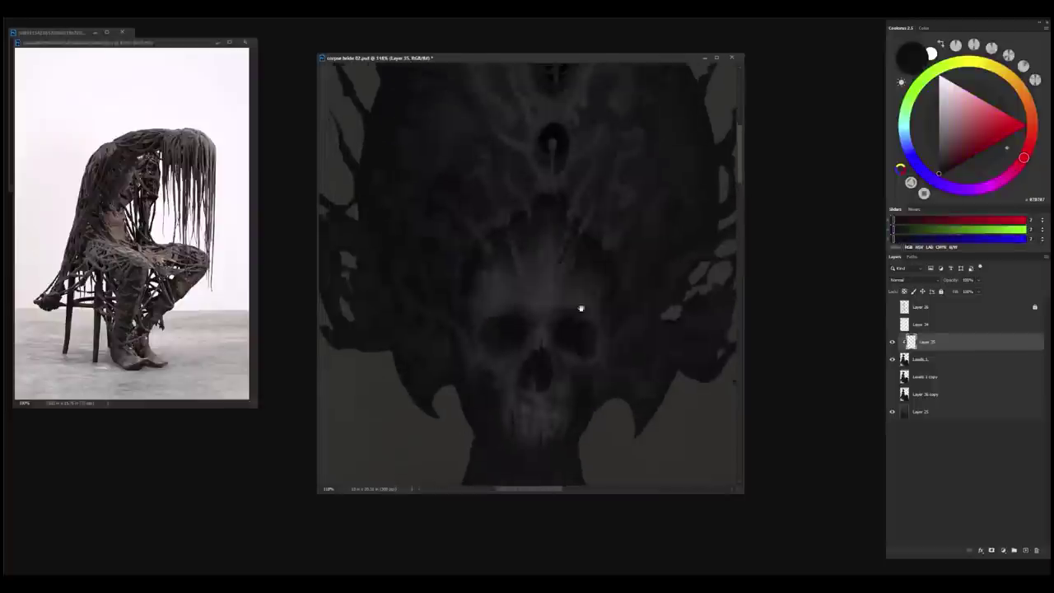
left_click(532, 233, "alt")
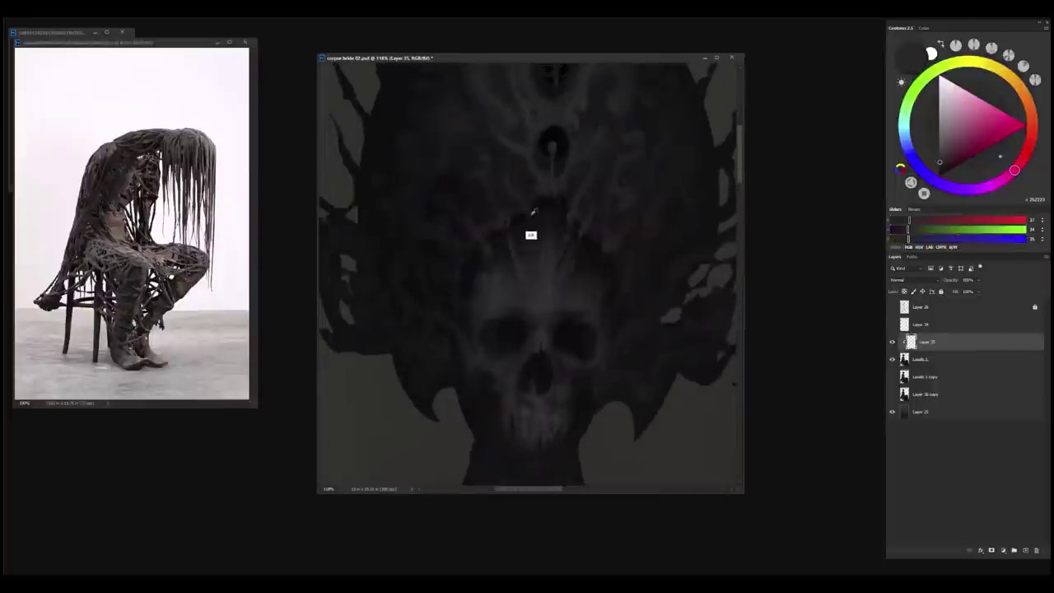
left_click(531, 234, "alt")
scroll(504, 257, "down", 2)
left_click_drag(505, 257, 591, 291)
left_click(627, 290, "alt")
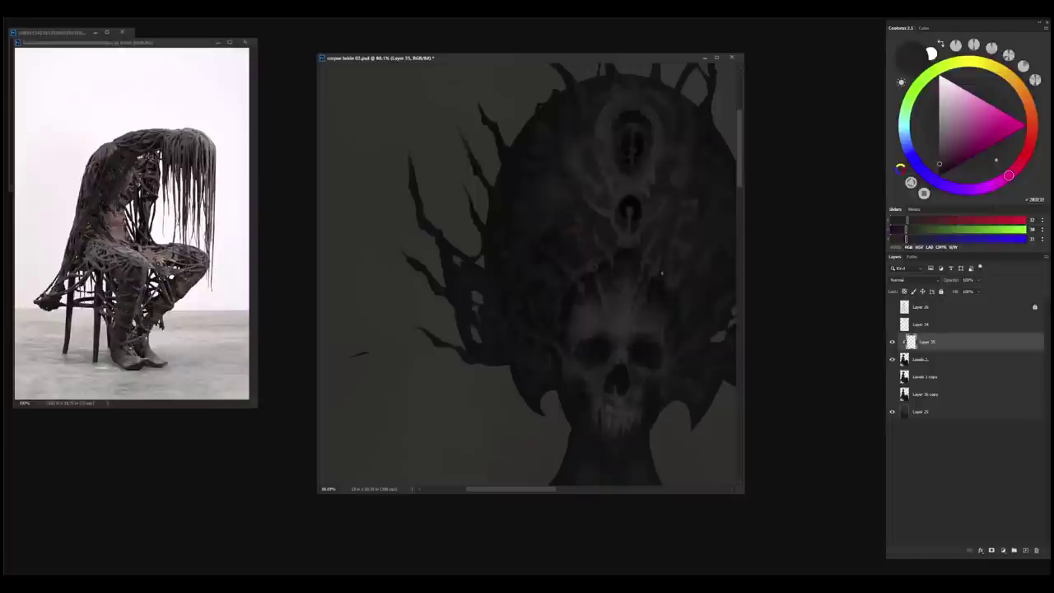
- Shade the headdress beside the skull's temple and compare the painting with the clipped layer hidden and shown
left_click(680, 307, "alt")
left_click(679, 330, "alt")
left_click(708, 295, "alt")
scroll(602, 402, "down", 4)
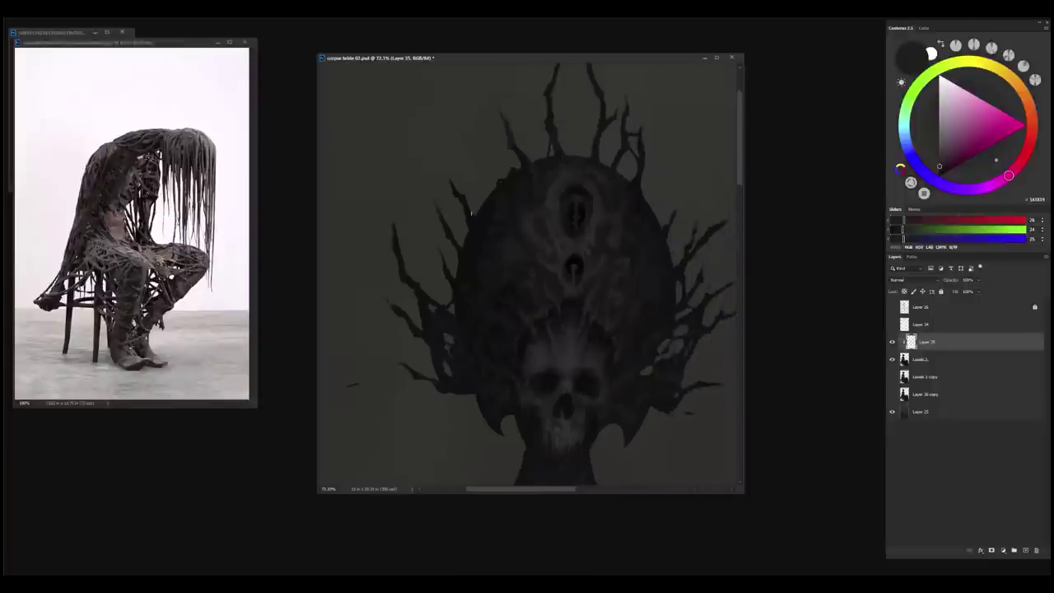
left_click(893, 341)
left_click(892, 342)
scroll(591, 321, "up", 3)
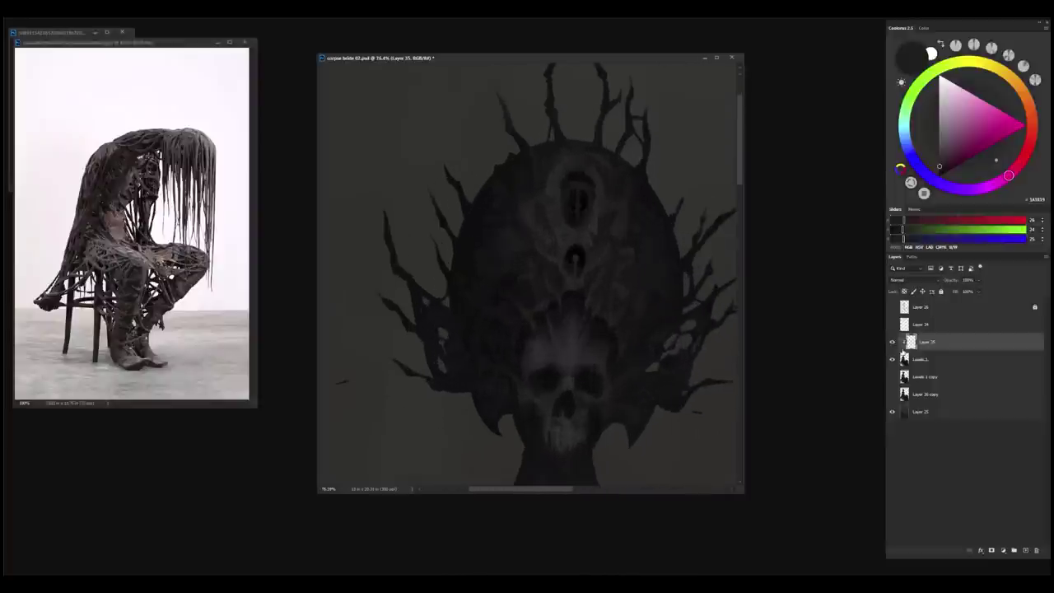
- Touch up the jagged forehead peak and its central strands with sampled near-black and dark grey
left_click(564, 315, "alt")
left_click(558, 310, "alt")
left_click(581, 322, "alt")
left_click(586, 329, "alt")
scroll(564, 338, "up", 4)
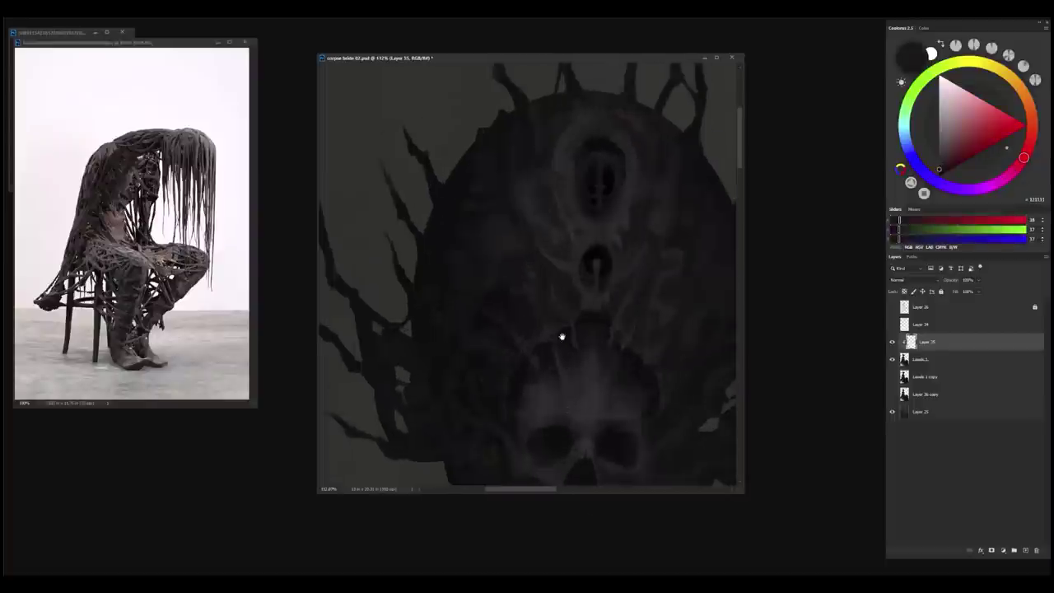
- Choose a different brush preset and paint thin tendrils between the skull's peak and the headdress's small opening
left_click(586, 314, "alt")
right_click(587, 309)
left_click(615, 394)
left_click(575, 398)
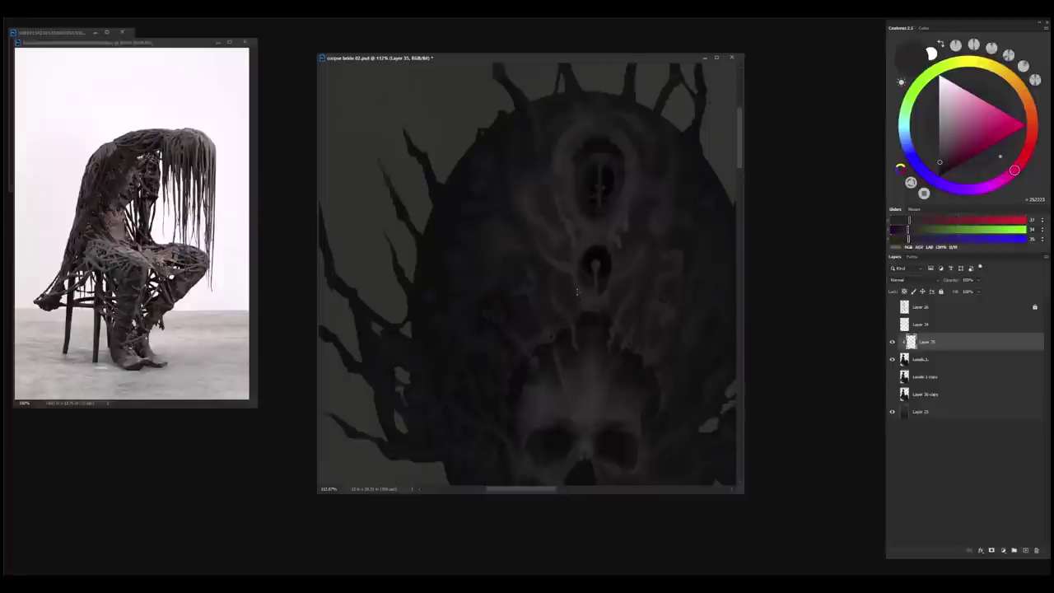
left_click(590, 317, "alt")
left_click(591, 307, "alt")
left_click(595, 311, "alt")
left_click(590, 308, "alt")
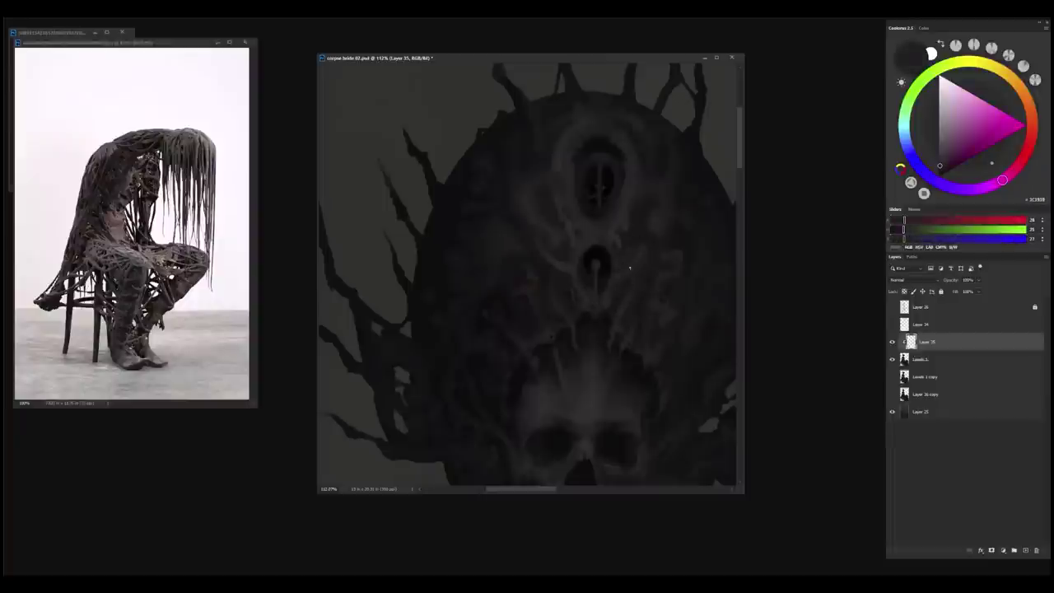
- Rework the rim and interior of the headdress's small opening with sampled tones, and merge the clipped layer into Levels 1
left_click(625, 262, "alt")
left_click(616, 262, "alt")
left_click(592, 262, "alt")
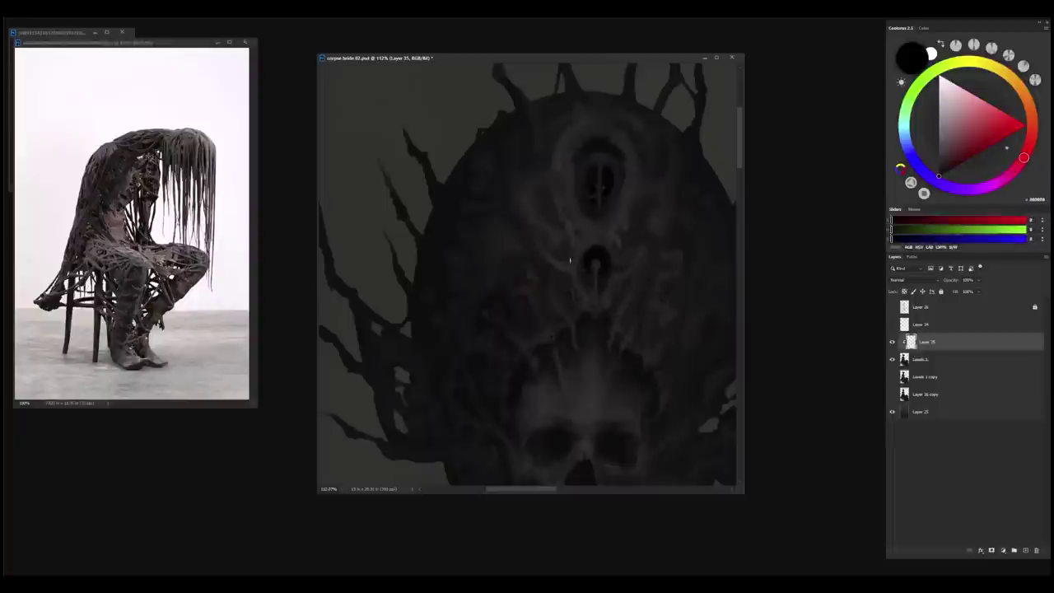
left_click(572, 261, "alt")
left_click(597, 262, "alt")
left_click(593, 242, "alt")
left_click(620, 241, "alt")
left_click(622, 239, "alt")
left_click(623, 237, "alt")
key("ctrl+e")
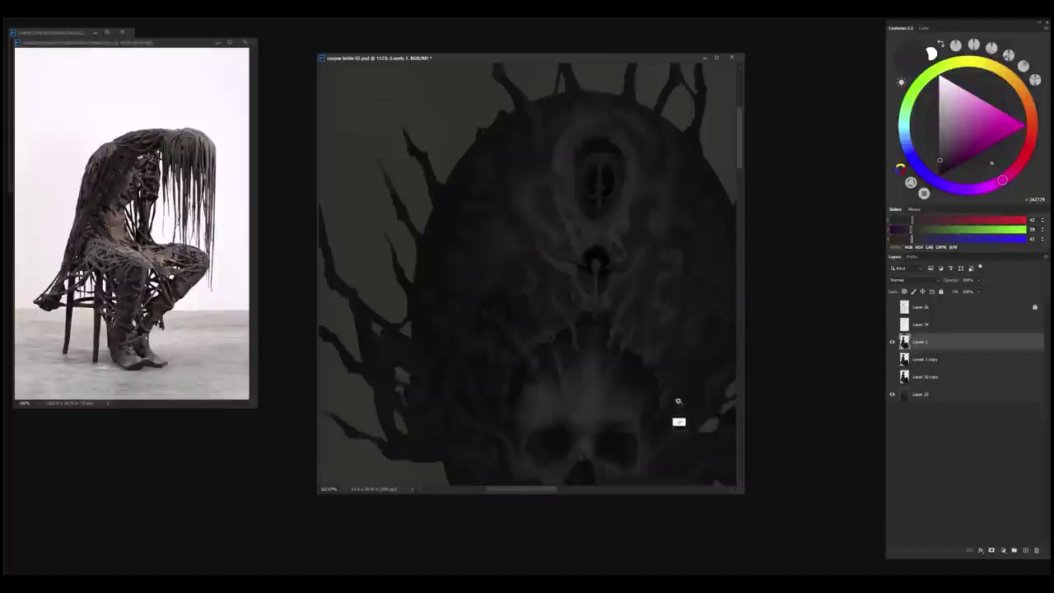
- Keep another hidden duplicate of Levels 1 beneath it and enlarge the painting's document window
key("ctrl+0")
key("ctrl+j")
key("ctrl+[")
key("alt+]")
left_click_drag(452, 159, 557, 258)
left_click_drag(676, 292, 852, 291)
- Paint a pair of near-black nostril-like slits just above the small opening in the headdress
mouse_move(543, 179)
left_mouse_down()
mouse_move(593, 212)
mouse_move(601, 241)
left_mouse_up()
left_click(591, 213, "alt")
left_click(585, 246, "alt")
left_click(590, 256, "alt")
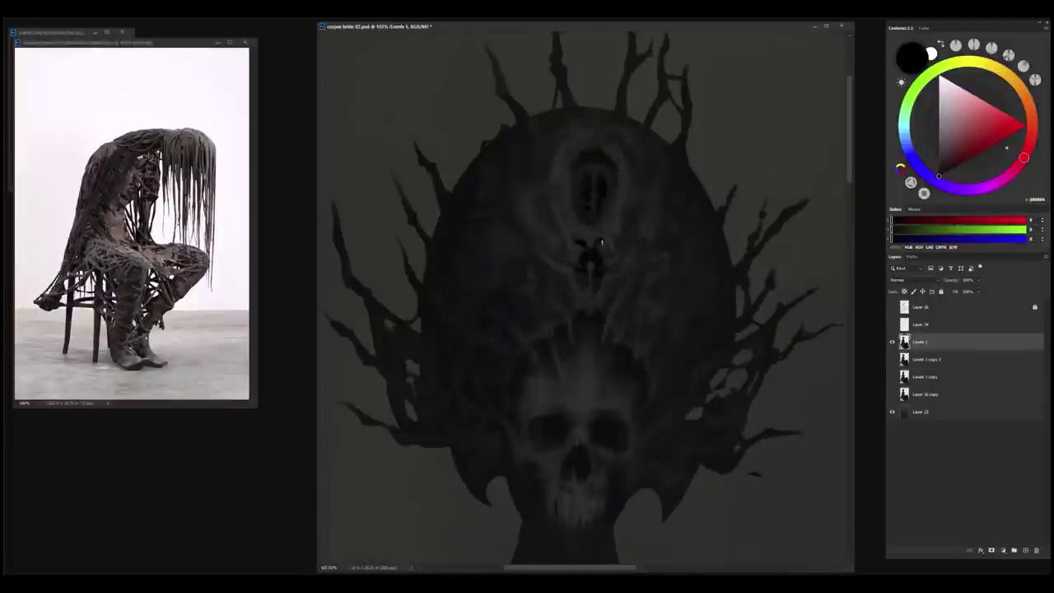
left_click(589, 246, "alt")
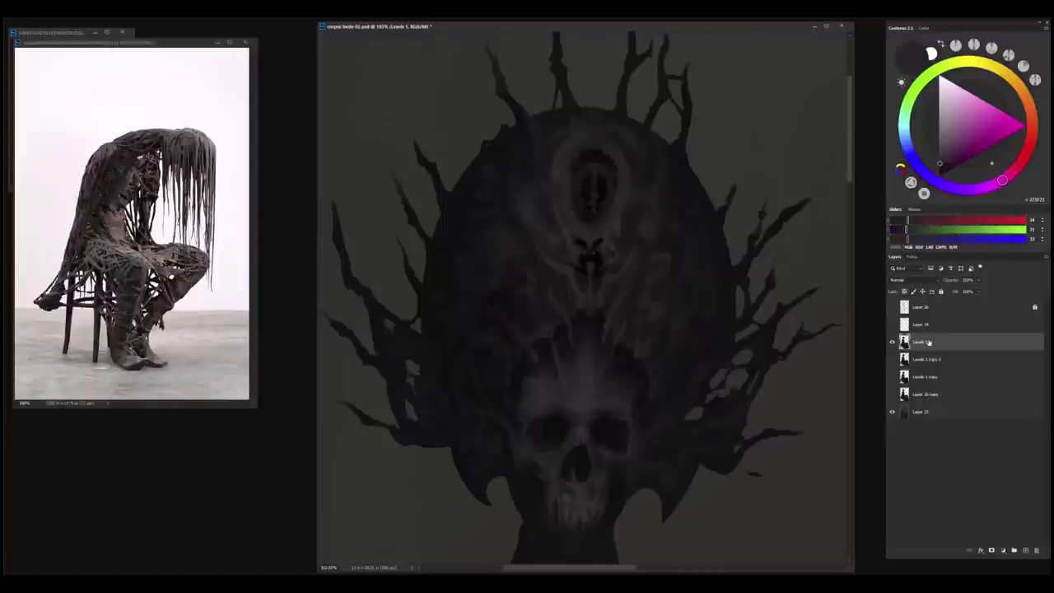
- Deepen the shadows along both sides of the skull's forehead with near-black sampled from the surrounding headdress
left_click_drag(658, 317, 624, 269)
left_click_drag(568, 394, 544, 328)
left_click(646, 326, "alt")
left_click(527, 288, "alt")
left_click(518, 282, "alt")
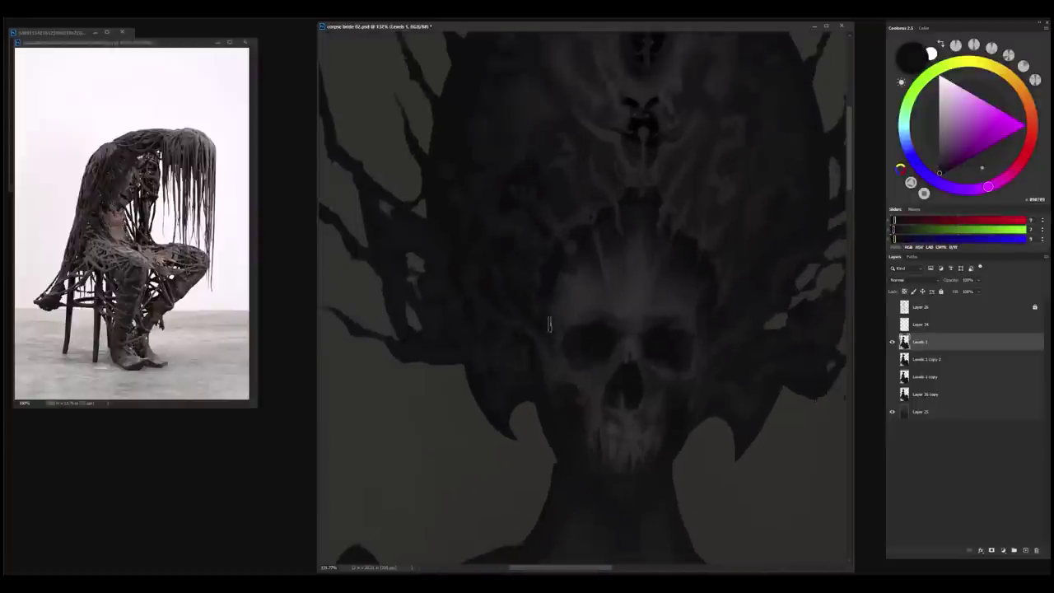
left_click(706, 291, "alt")
left_click_drag(703, 300, 688, 313)
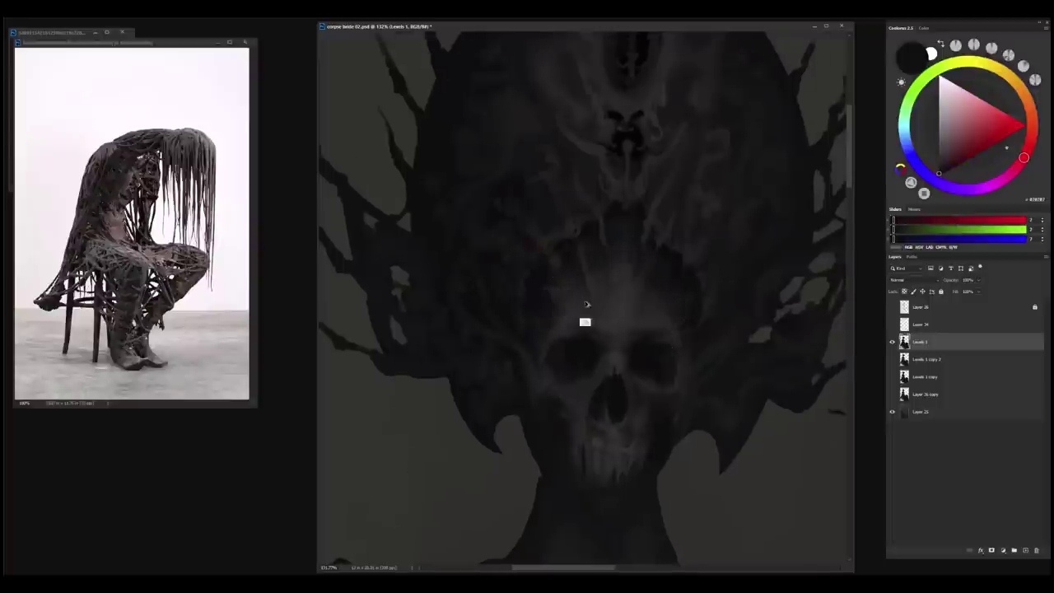
left_click(556, 282, "alt")
- Sharpen the skull's nasal cavity and upper teeth with near-black and grey sampled from them
left_click_drag(591, 302, 611, 400)
left_click(552, 346, "alt")
left_click(555, 332, "alt")
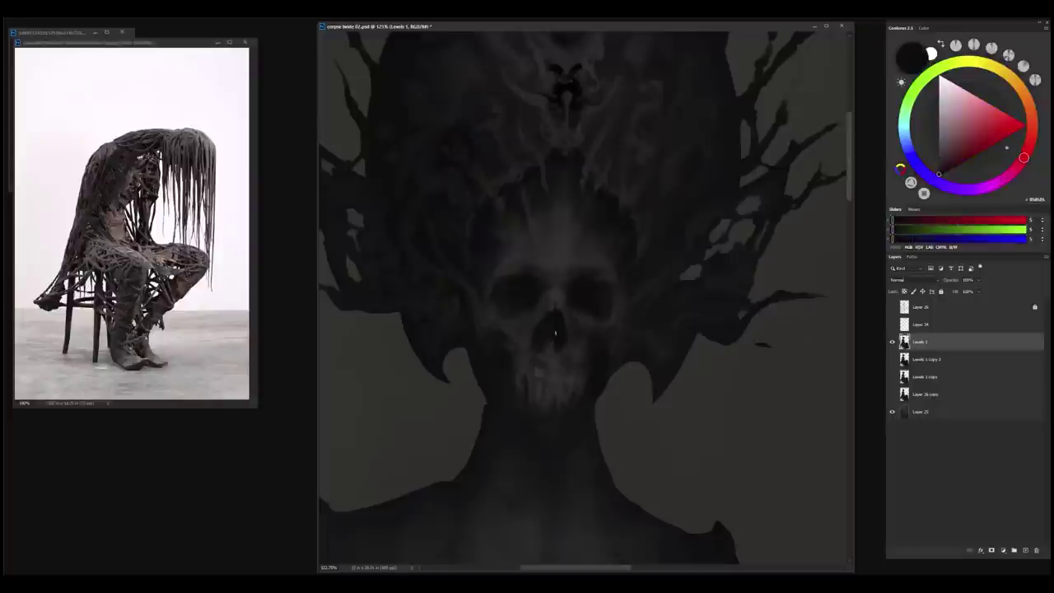
left_click(553, 336, "alt")
left_click(538, 359, "alt")
left_click(536, 364, "alt")
left_click(550, 329, "alt")
- Refine the skull's brow and both temples against the headdress with sampled near-black tones
left_click_drag(573, 369, 636, 385)
left_click(563, 315, "alt")
left_click(634, 330, "alt")
left_click(633, 333, "alt")
left_click(514, 331, "alt")
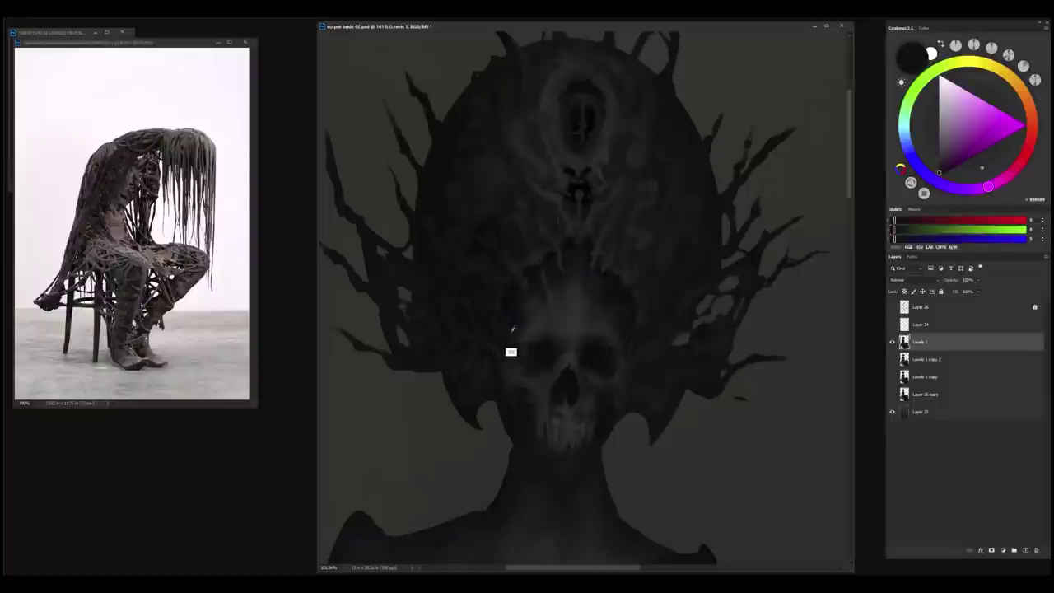
left_click(516, 331, "alt")
left_click_drag(568, 322, 568, 356)
scroll(568, 356, "up", 4)
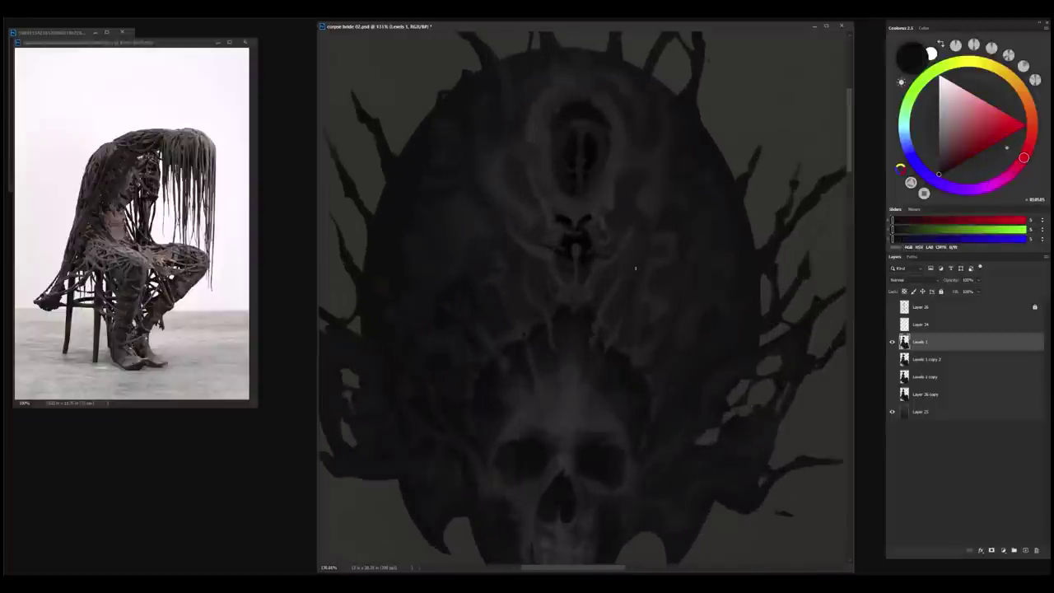
- Refine the central ridge and lower interior of the headdress's large oval opening with near-black and dark grey sampled around it
left_click(577, 195, "alt")
left_click(578, 189, "alt")
left_click(575, 191, "alt")
left_click(575, 194, "alt")
left_click(594, 188, "alt")
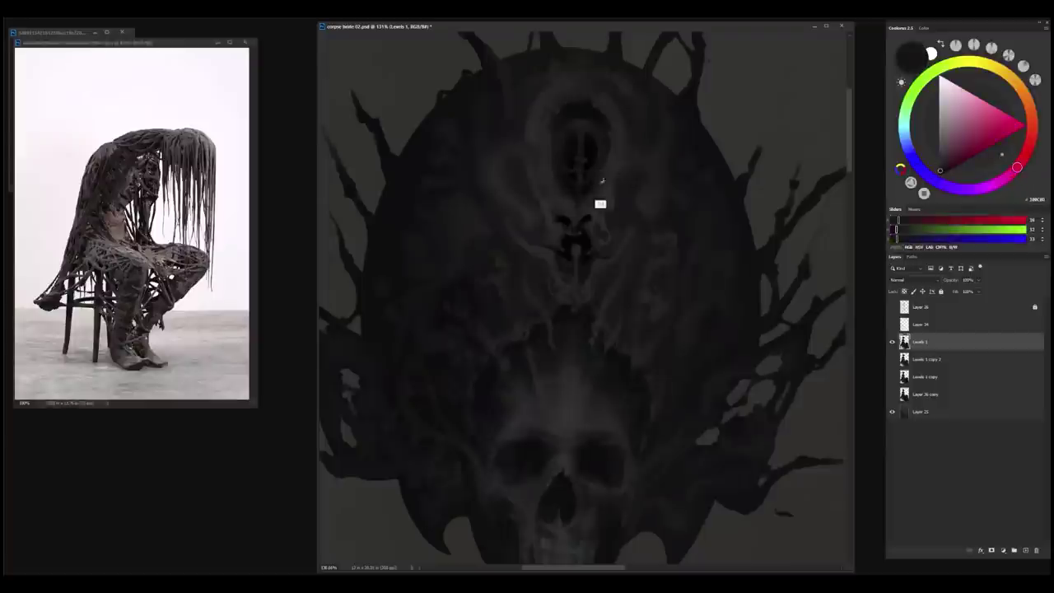
left_click(601, 185, "alt")
left_click(567, 200, "alt")
- Reshape the upper rim and both sides of the large oval opening with sampled dark grey and near-black
left_click(550, 158, "alt")
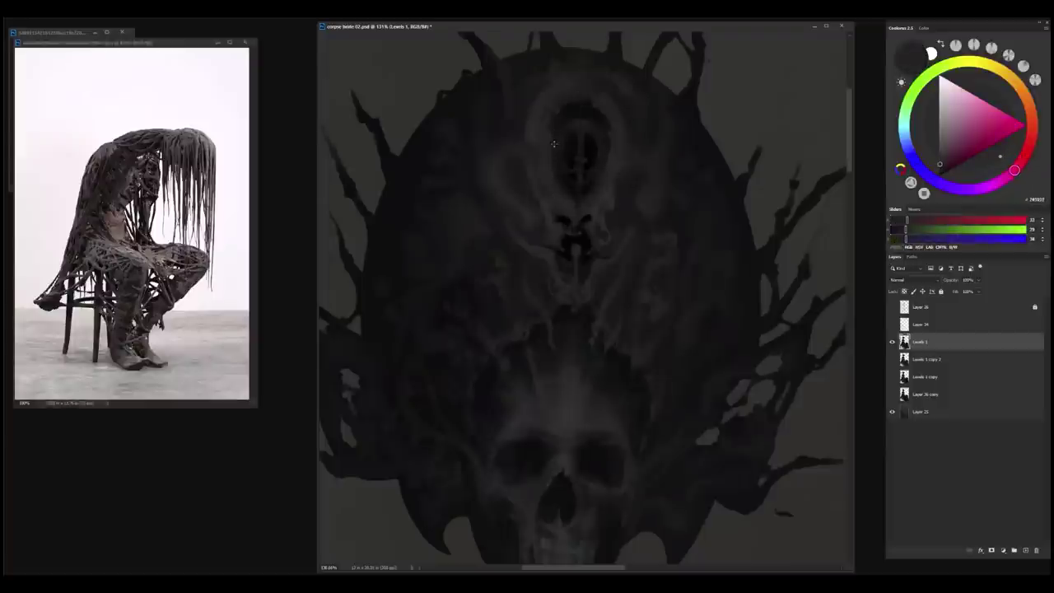
left_click(554, 135, "alt")
left_click(556, 112, "alt")
left_click(600, 111, "alt")
left_click(611, 153, "alt")
left_click(607, 124, "alt")
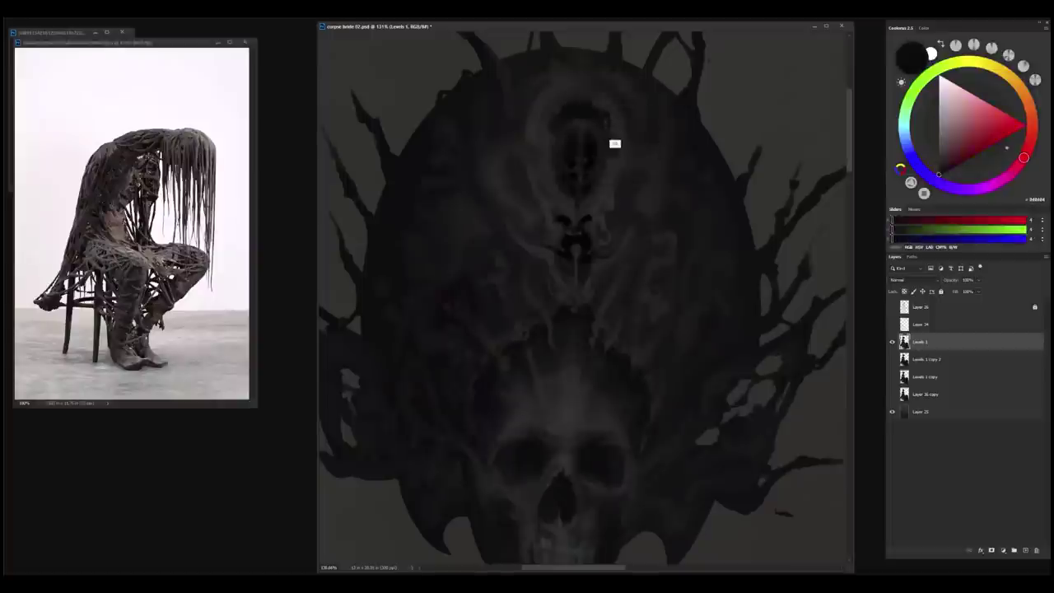
left_click(614, 141, "alt")
left_click(607, 120, "alt")
- Rework the top of the large oval opening, blending sampled near-black and dark grey above its central ridge
left_click(588, 112, "alt")
left_click(582, 116, "alt")
left_click(576, 119, "alt")
left_click(589, 117, "alt")
left_click(587, 117, "alt")
left_click(576, 138, "alt")
left_click(588, 132, "alt")
left_click(595, 118, "alt")
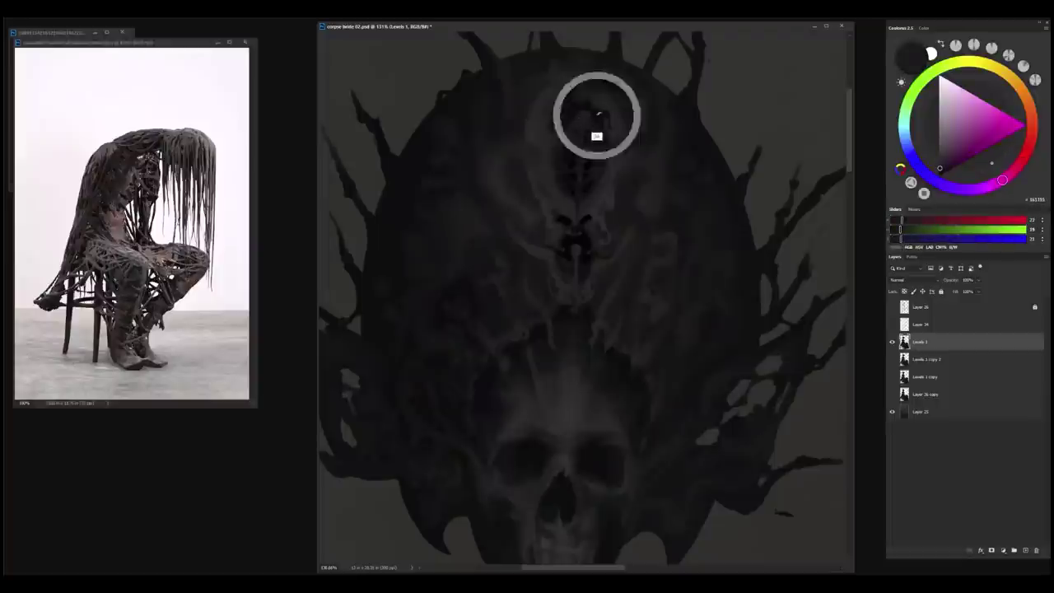
left_click(595, 141, "alt")
- Paint a thin grey pointed arch inside the top of the large oval opening, separated by near-black gaps
left_click_drag(610, 212, 616, 280)
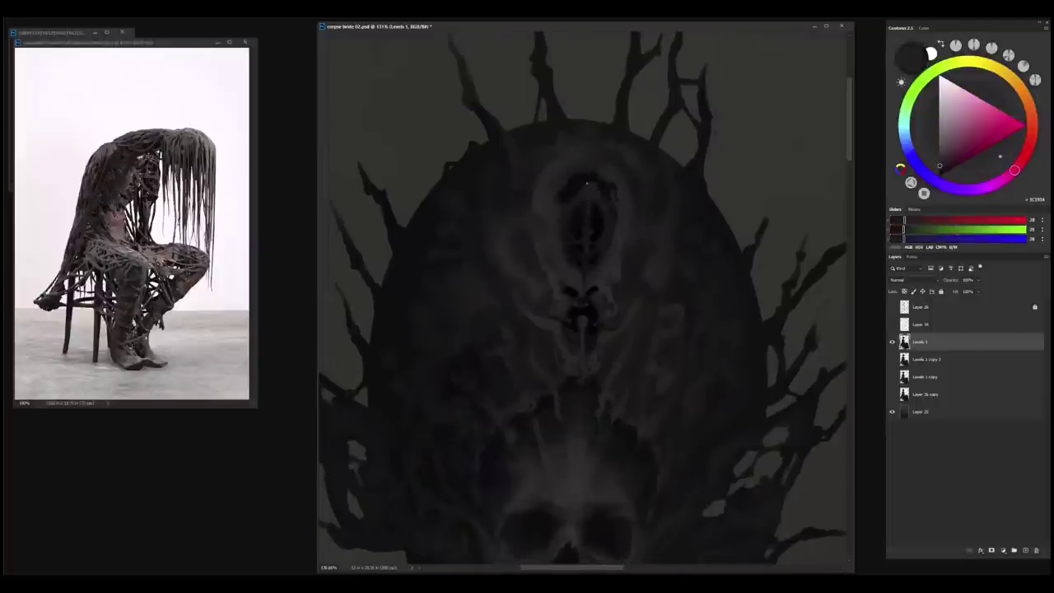
left_click(579, 187, "alt")
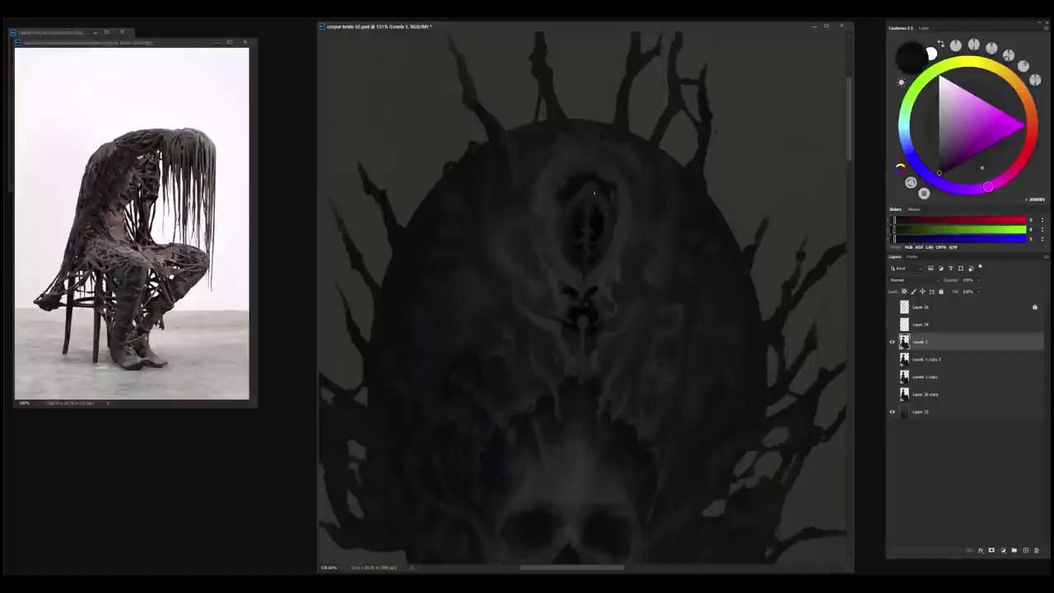
left_click(590, 184, "alt")
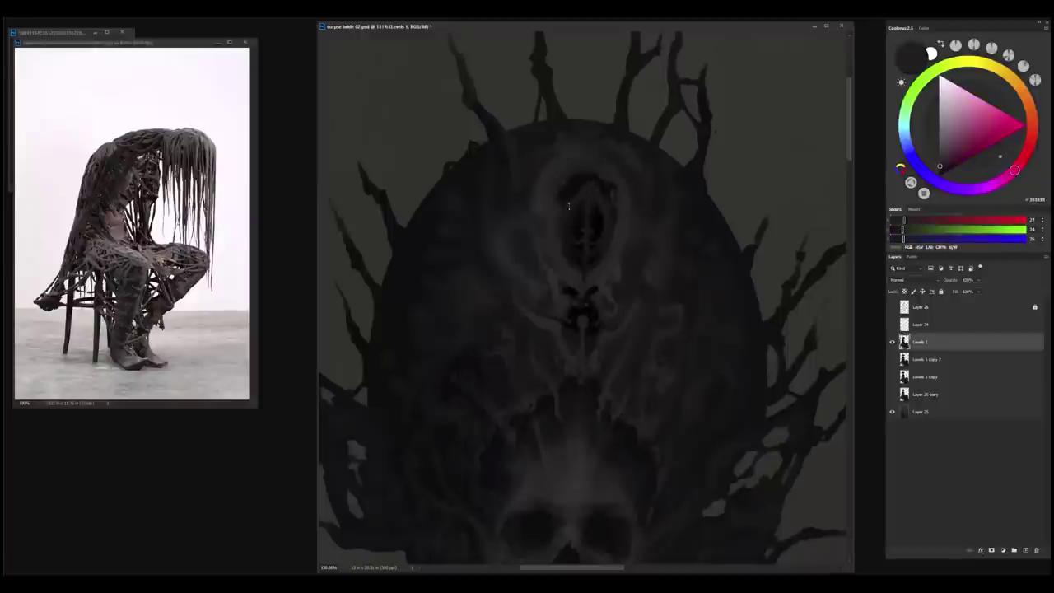
left_click(599, 201, "alt")
left_click(591, 203, "alt")
left_click(589, 186, "alt")
left_click(597, 209, "alt")
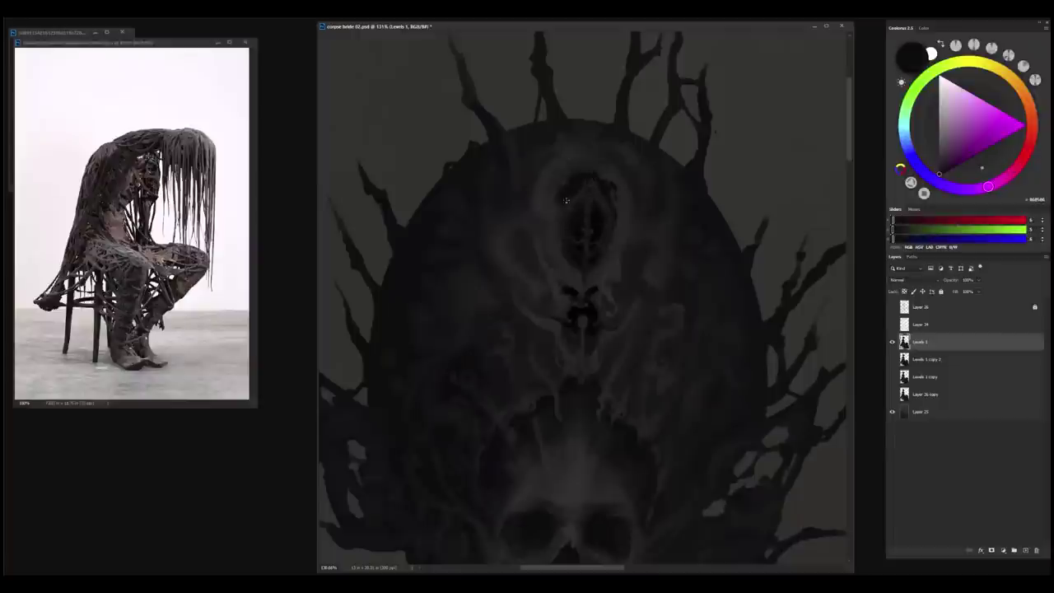
- Define the inner side strands and lower edge of the large oval opening with sampled near-black and dark grey
left_click(605, 201, "alt")
left_click(596, 257, "alt")
left_click(609, 233, "alt")
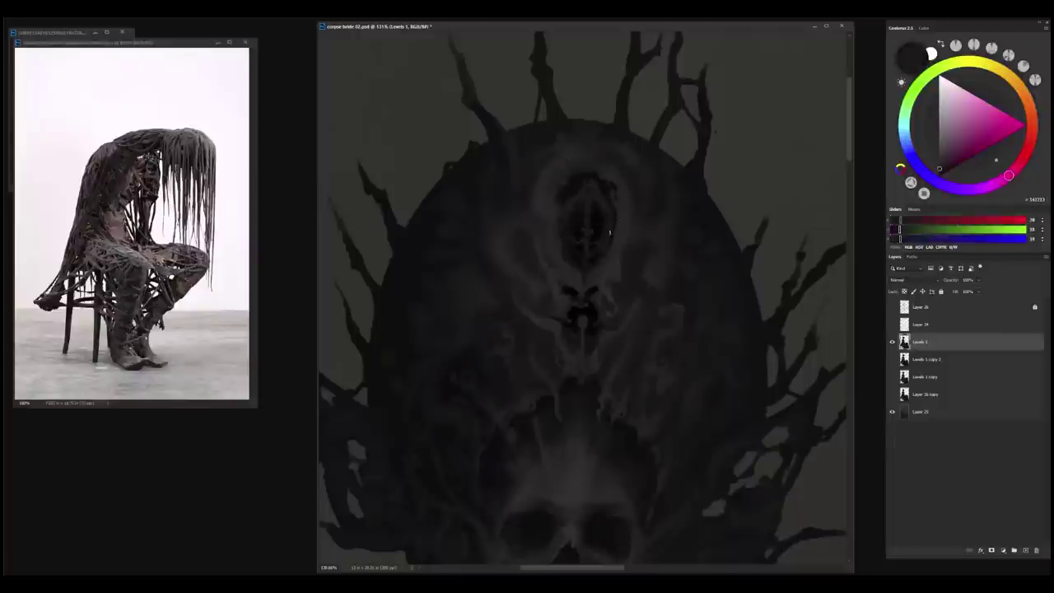
left_click(611, 282, "alt")
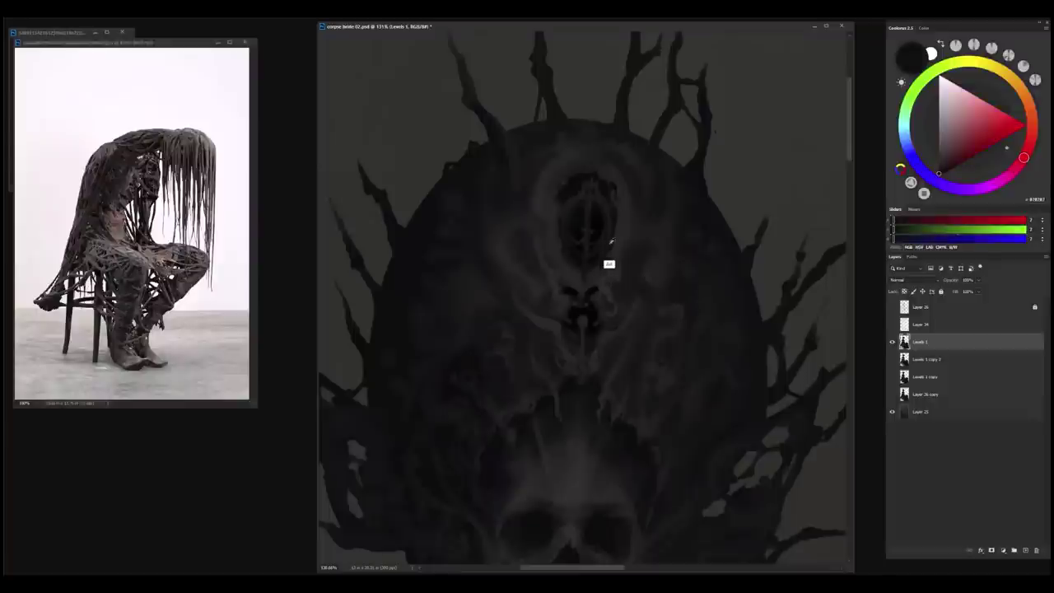
left_click(571, 269, "alt")
left_click(596, 225, "alt")
left_click_drag(687, 457, 622, 461)
left_click_drag(552, 159, 619, 161)
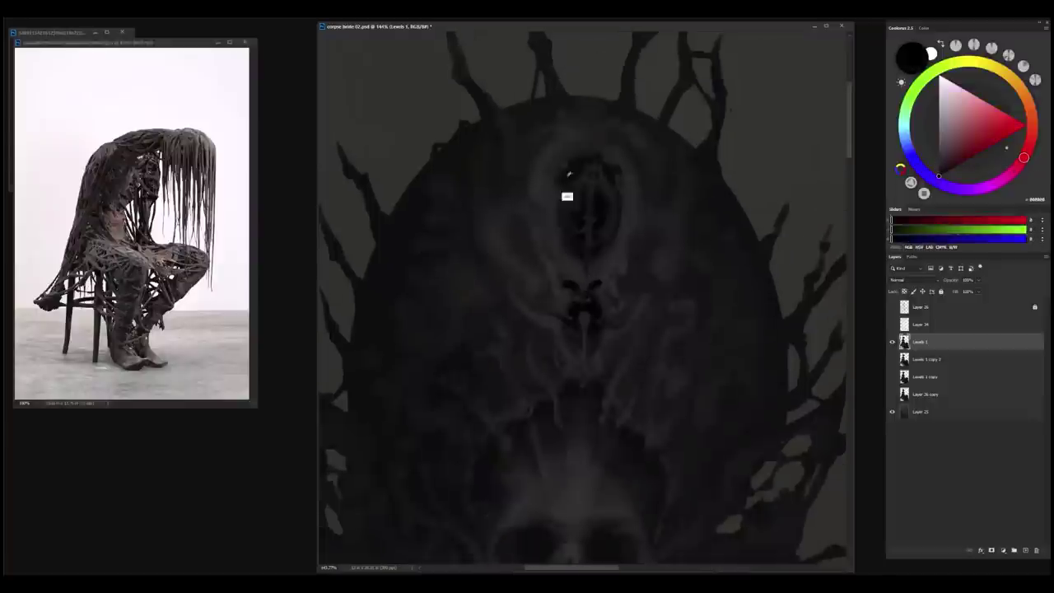
left_click(569, 181, "alt")
- Touch up the dark hollow and ragged edge above the skull's forehead with sampled near-black and dark grey
left_click(555, 423, "alt")
left_click(583, 398, "alt")
scroll(577, 329, "down", 4)
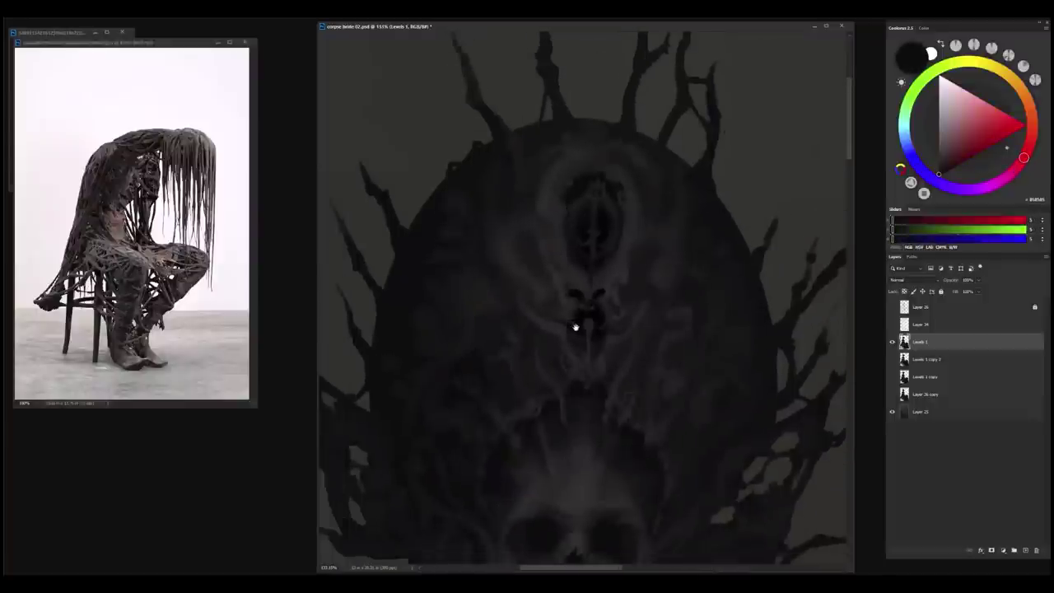
scroll(631, 194, "up", 3)
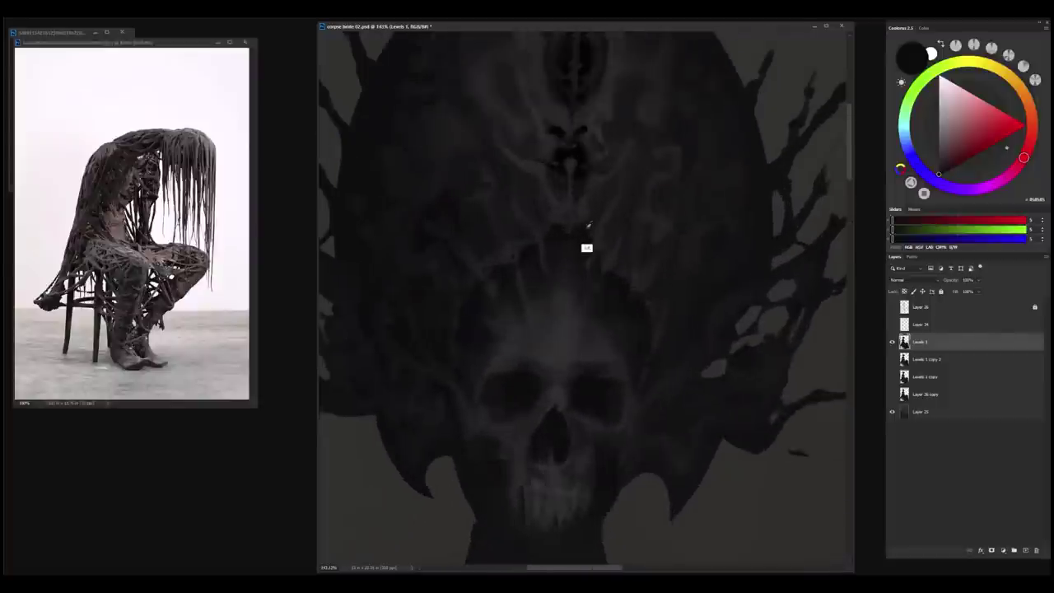
left_click(592, 224, "alt")
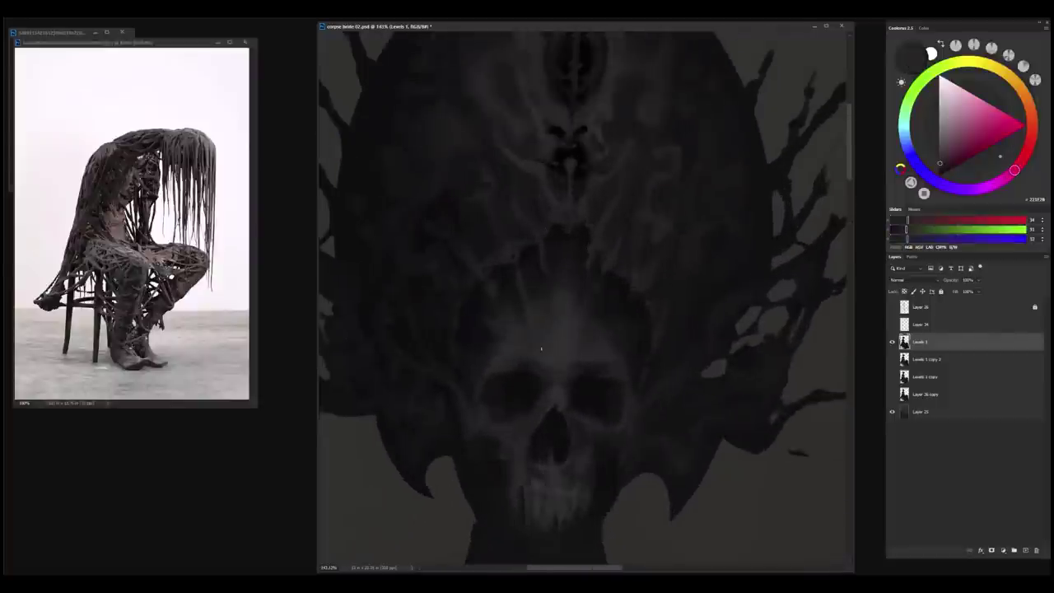
- Paint a curling grey tendril branching from the left side of the small opening, with sampled dark tones around it
scroll(541, 349, "down", 2)
scroll(537, 247, "up", 2)
left_click(536, 247, "alt")
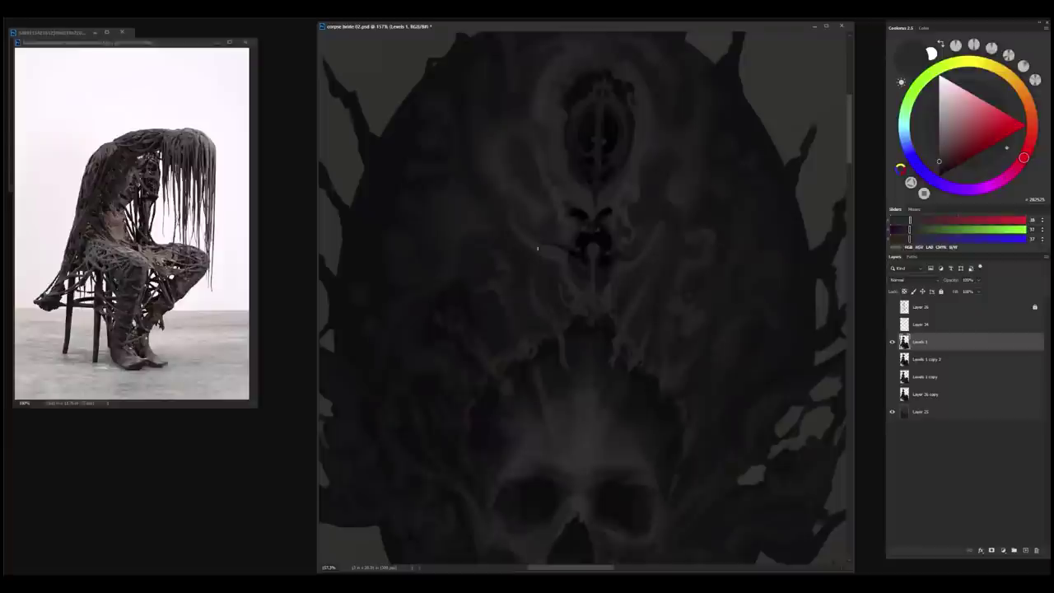
left_click(522, 250, "alt")
left_click(550, 259, "alt")
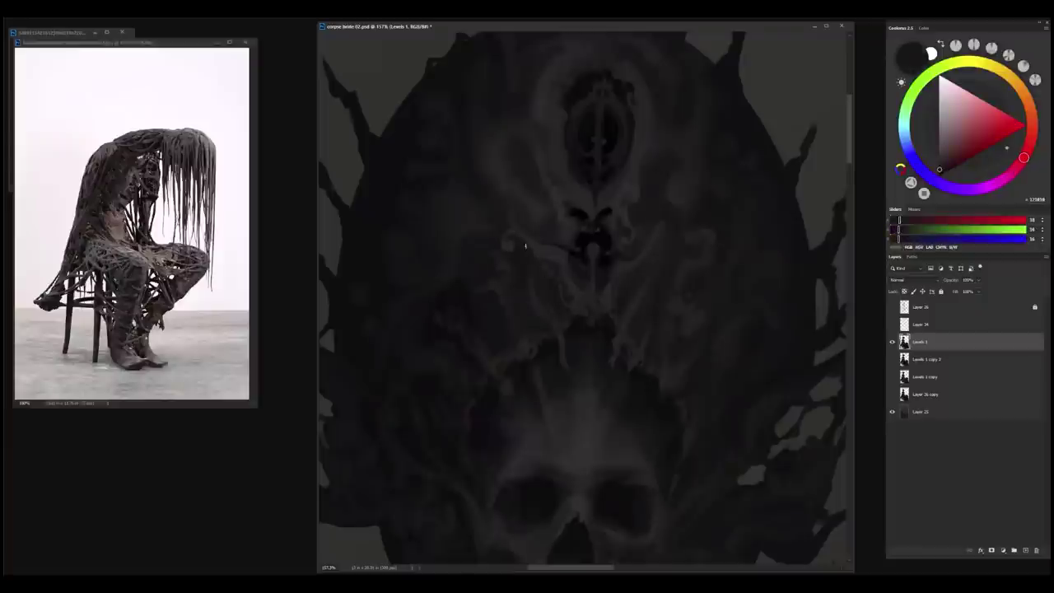
left_click(554, 269, "alt")
left_click(540, 249, "alt")
- Build up a matching tendril on the right side of the small opening with sampled dark greys
left_click(634, 280, "alt")
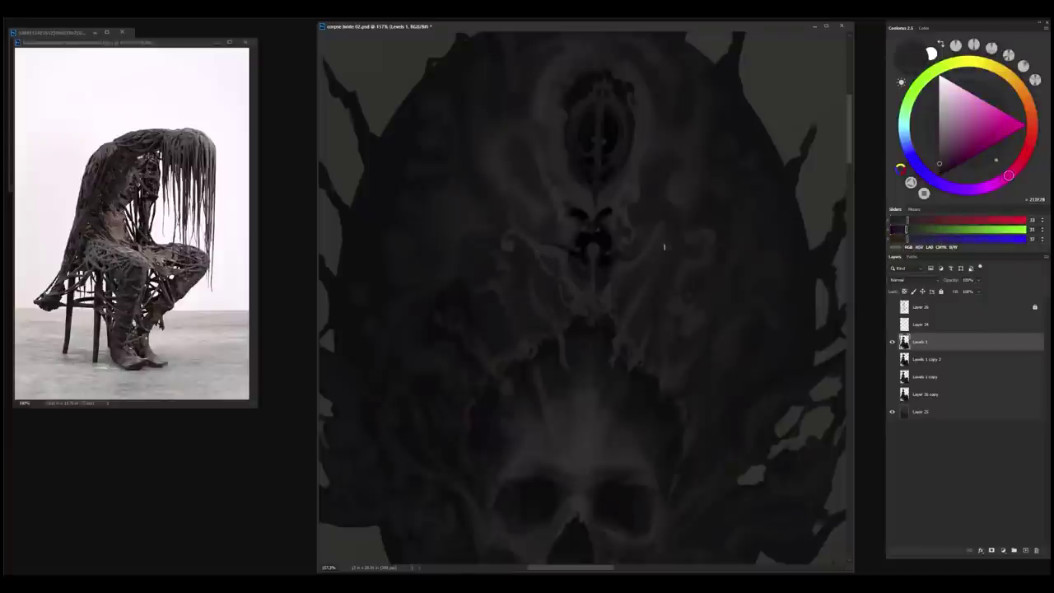
left_click(669, 247, "alt")
left_click(670, 249, "alt")
left_click(617, 270, "alt")
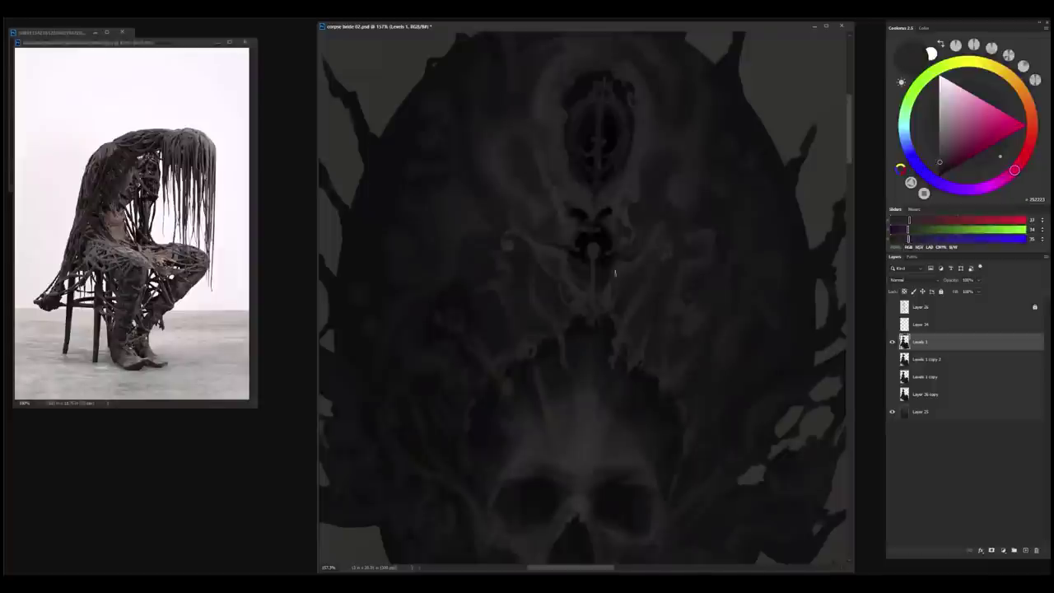
- Paint the branching strands on the right side of the headdress's central ornament, using dark greys sampled from the artwork
left_click(643, 268, "alt")
left_click(619, 290, "alt")
left_click(629, 265, "alt")
left_click(632, 298, "alt")
left_click(639, 303, "alt")
left_click(657, 243, "alt")
left_click(648, 247, "alt")
left_click(616, 275, "alt")
- Shape the curled tip of the upper right strand beside the ornament with sampled dark tones
left_click(647, 244, "alt")
left_click(670, 239, "alt")
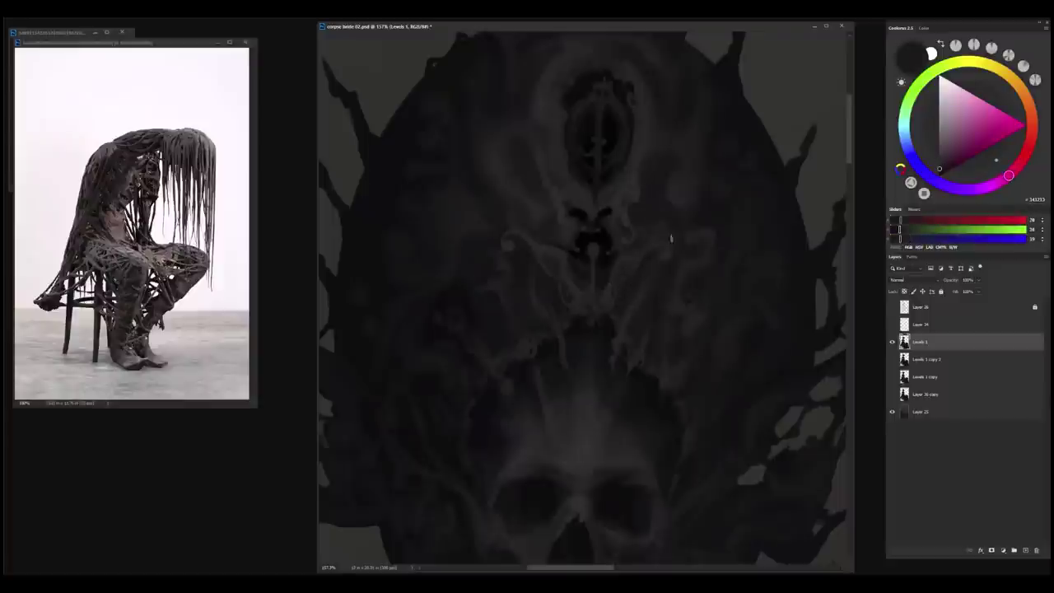
left_click(668, 242, "alt")
left_click(645, 266, "alt")
left_click(678, 251, "alt")
left_click(664, 253, "alt")
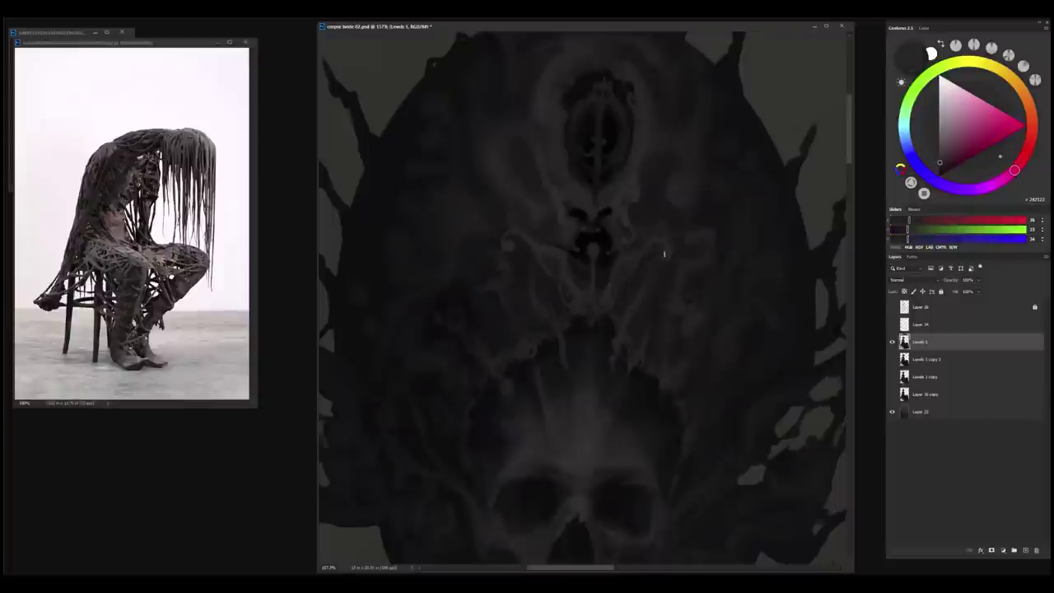
left_click(663, 253, "alt")
- Blend the strands between the ornament's central stem and its right wing with sampled greys
left_click(631, 308, "alt")
left_click(612, 321, "alt")
left_click(619, 286, "alt")
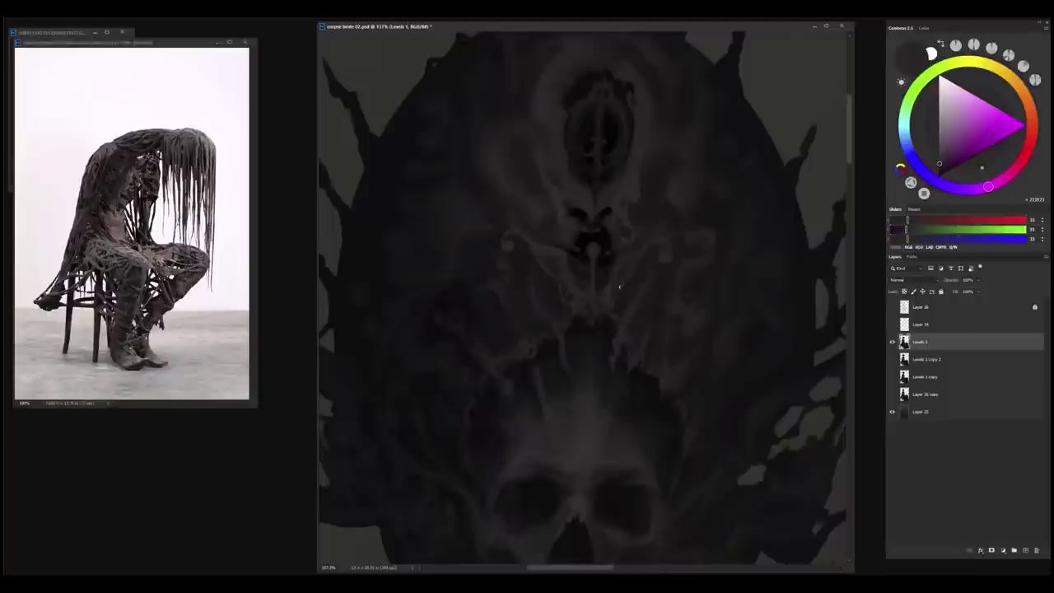
left_click(623, 267, "alt")
left_click(617, 275, "alt")
left_click(619, 275, "alt")
left_click(620, 276, "alt")
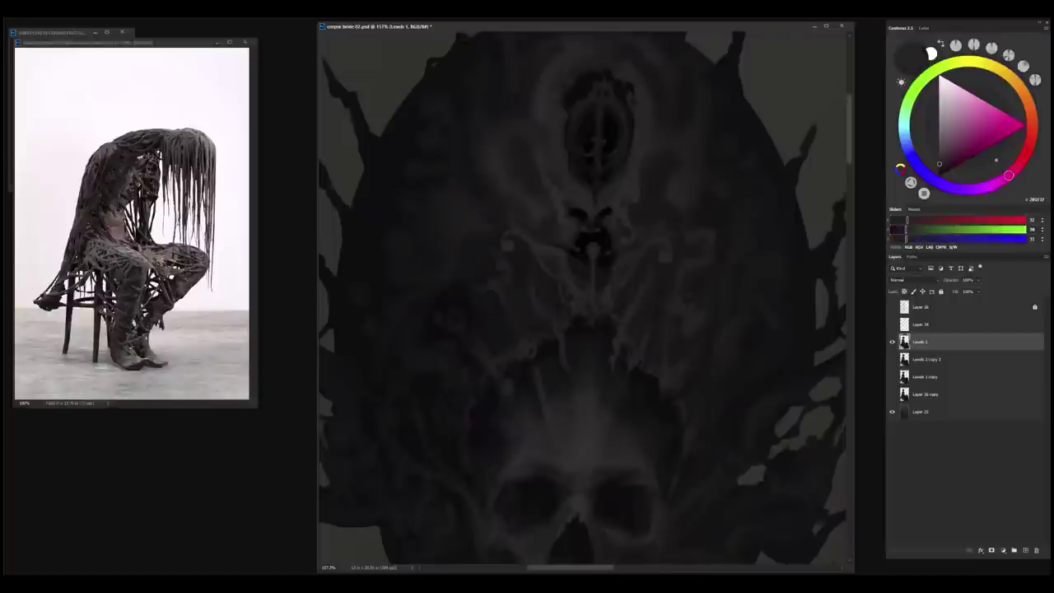
- Refine the right wing's outer curl into a rounded scroll with sampled light and dark greys
left_click(602, 297, "alt")
left_click(656, 280, "alt")
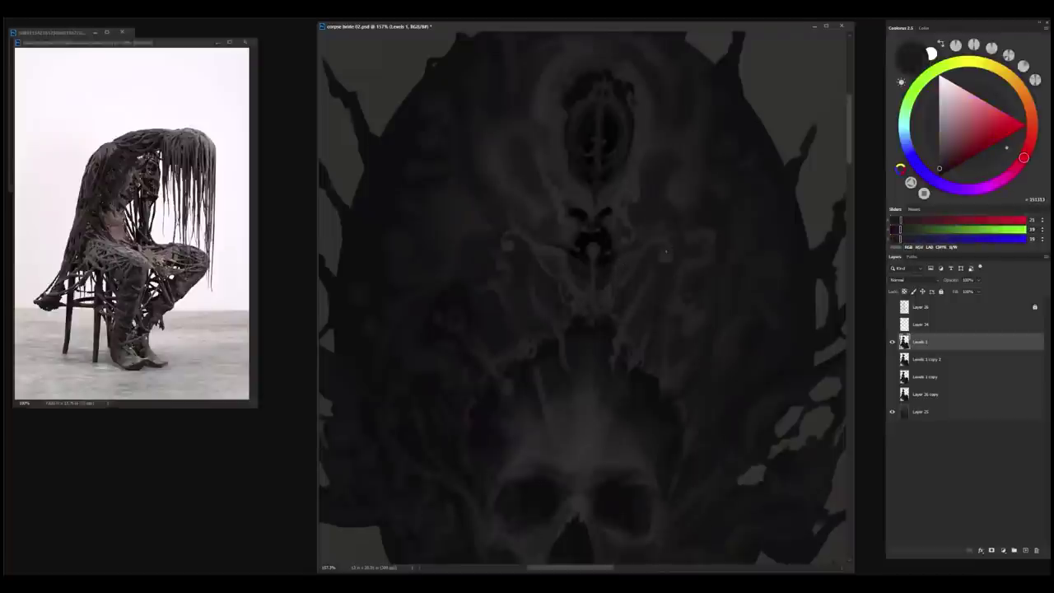
left_click(656, 253, "alt")
left_click(664, 240, "alt")
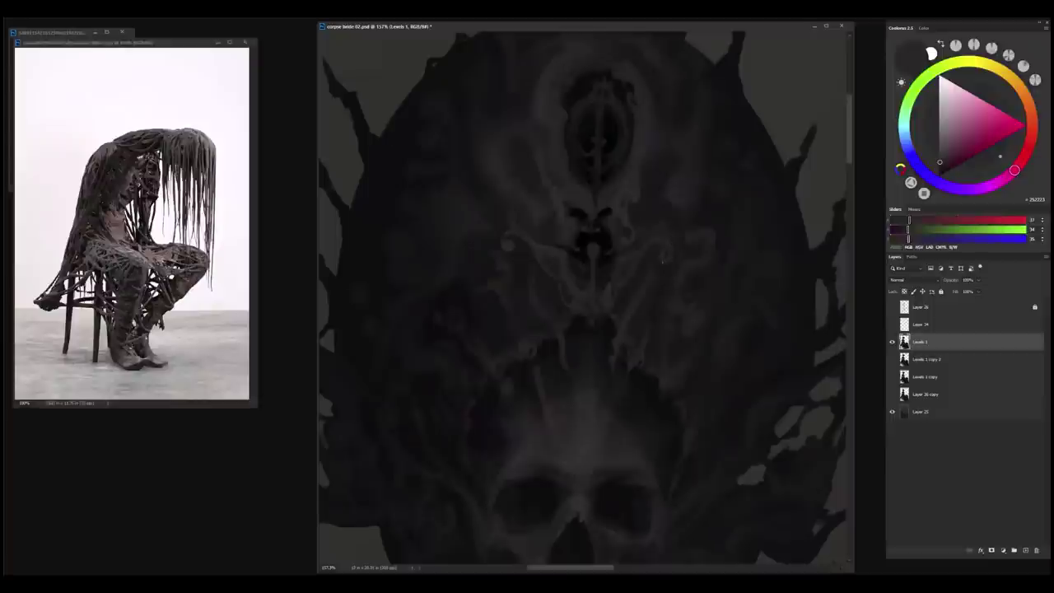
left_click(663, 258, "alt")
- Rework the surface and lower edge of the ornament's left wing with sampled greys
left_click(532, 265, "alt")
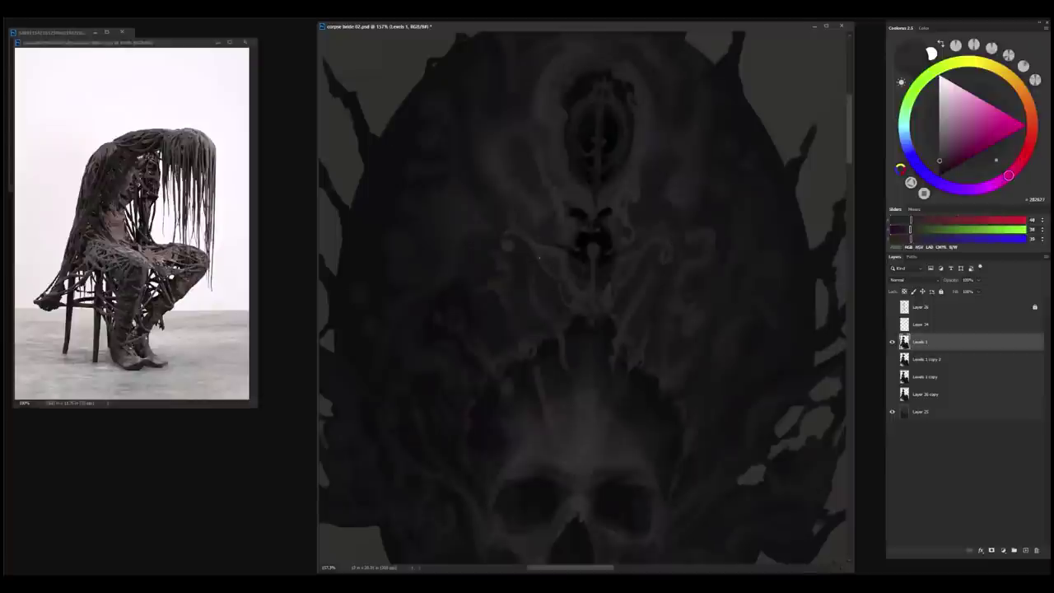
left_click(557, 248, "alt")
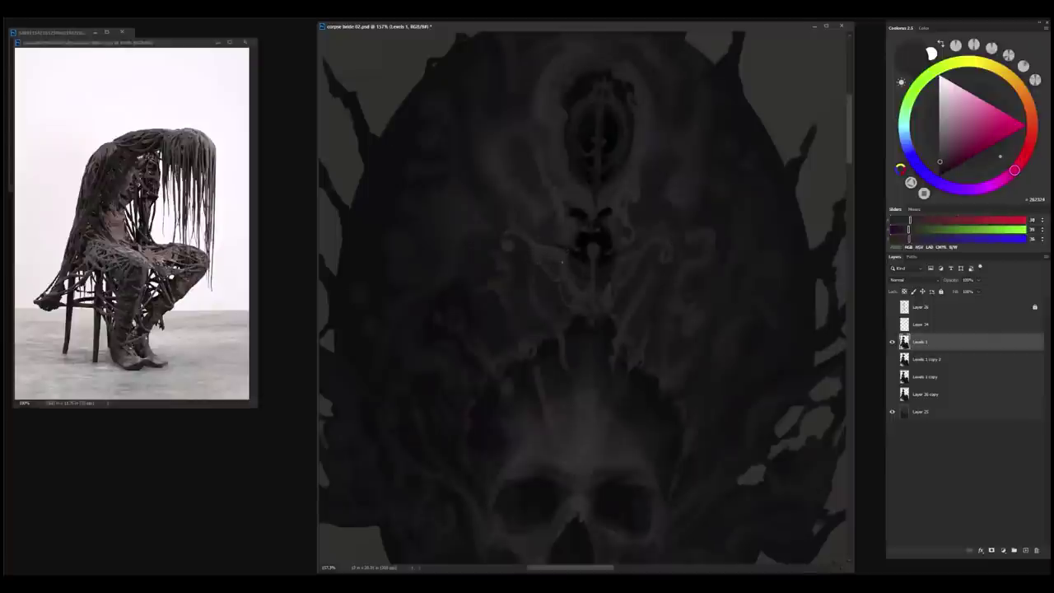
left_click(553, 254, "alt")
left_click_drag(569, 294, 568, 324)
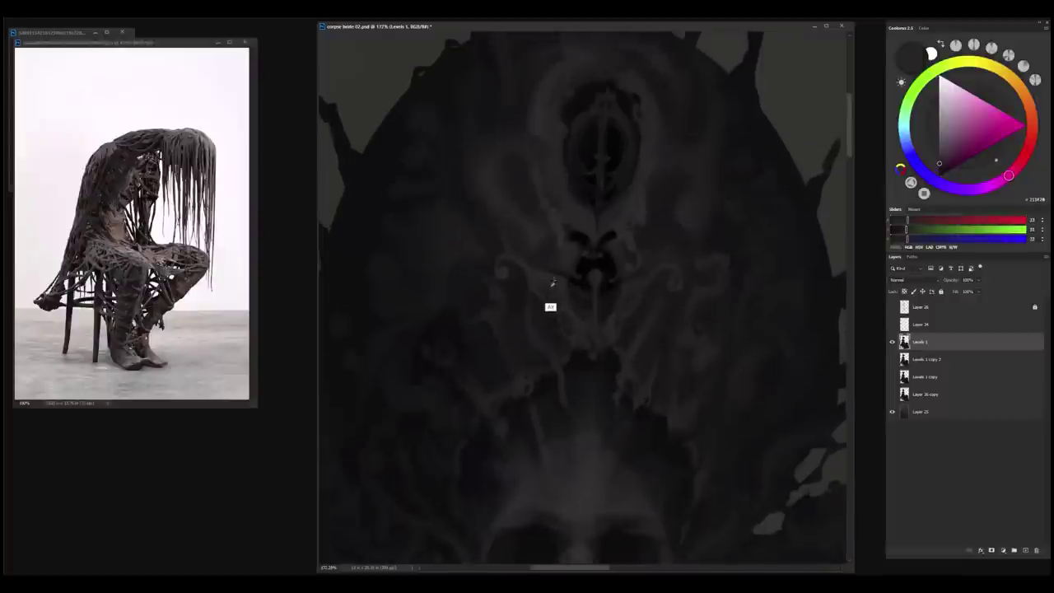
left_click(551, 285, "alt")
- Paint near-black grooves along the upper edges of both wings, running outward from the central opening
left_click_drag(522, 253, 535, 266)
left_click(547, 265, "alt")
left_click(607, 267, "alt")
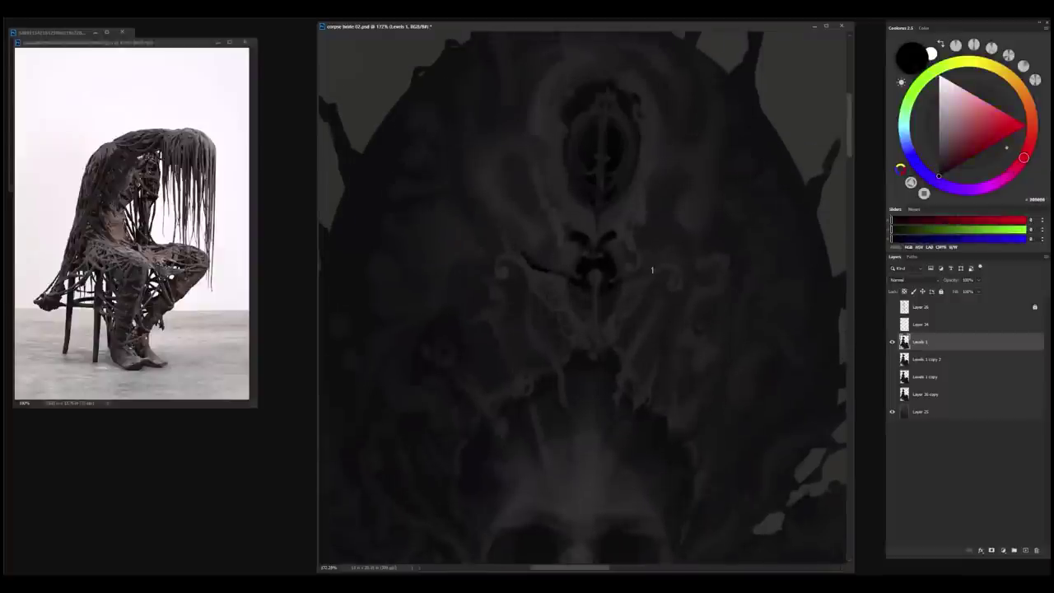
left_click(658, 260, "alt")
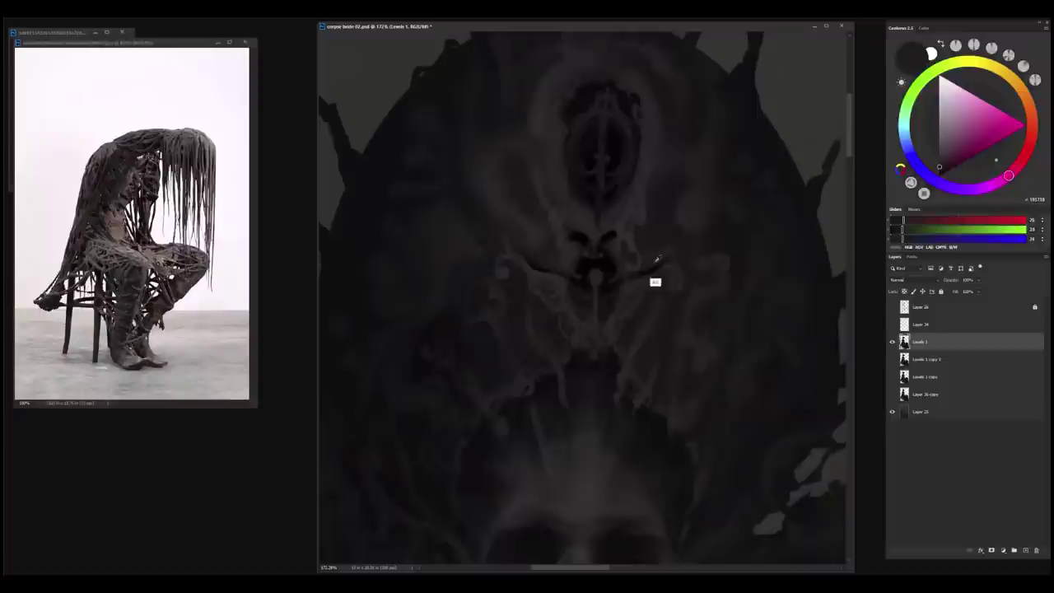
- Deepen the hollows on both sides of the ornament's central stem with near-black strokes
left_click_drag(634, 491, 644, 460)
left_click(602, 332, "alt")
left_click(585, 285, "alt")
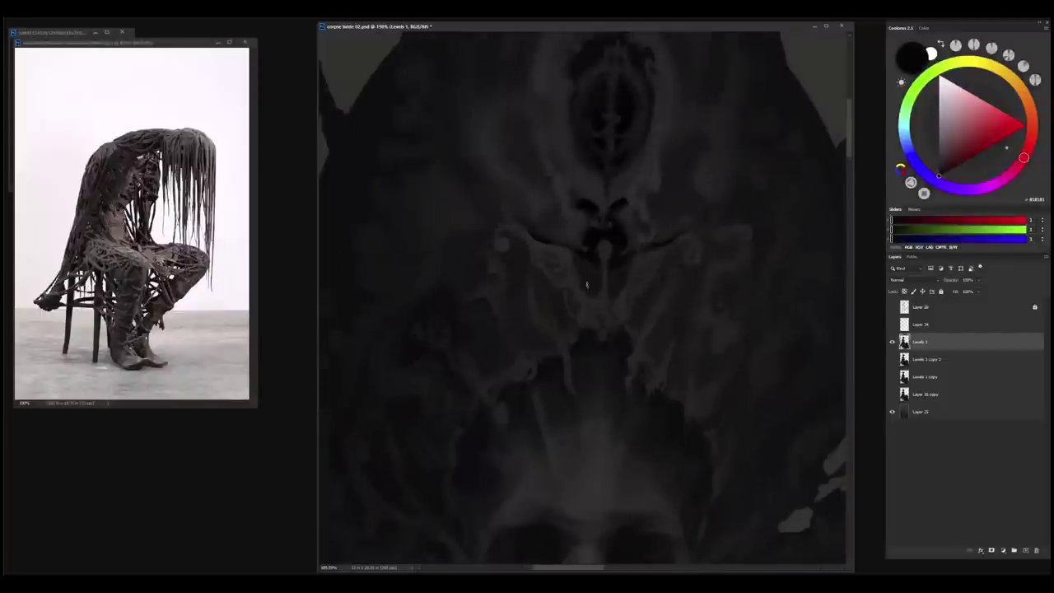
left_click_drag(604, 348, 606, 489)
left_click_drag(630, 338, 626, 247)
left_click(623, 243, "alt")
left_click_drag(646, 291, 642, 316)
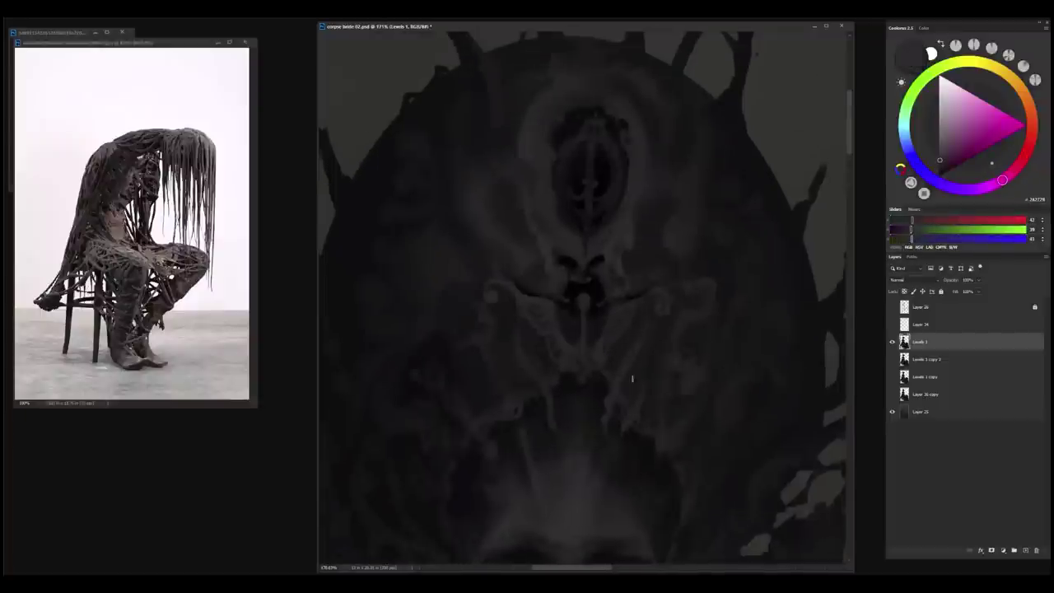
left_click_drag(632, 376, 648, 280)
left_click_drag(617, 232, 667, 233)
left_click(539, 251, "alt")
left_click_drag(537, 254, 541, 258)
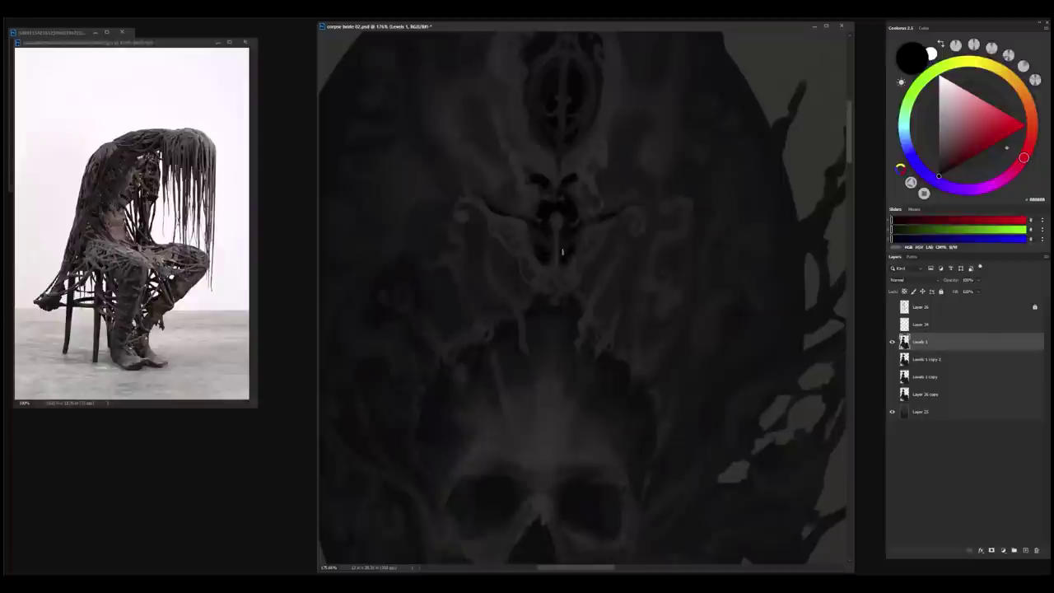
- Refine the central stem and the lower rims of its flanking hollows with sampled dark greys
left_click(551, 233, "alt")
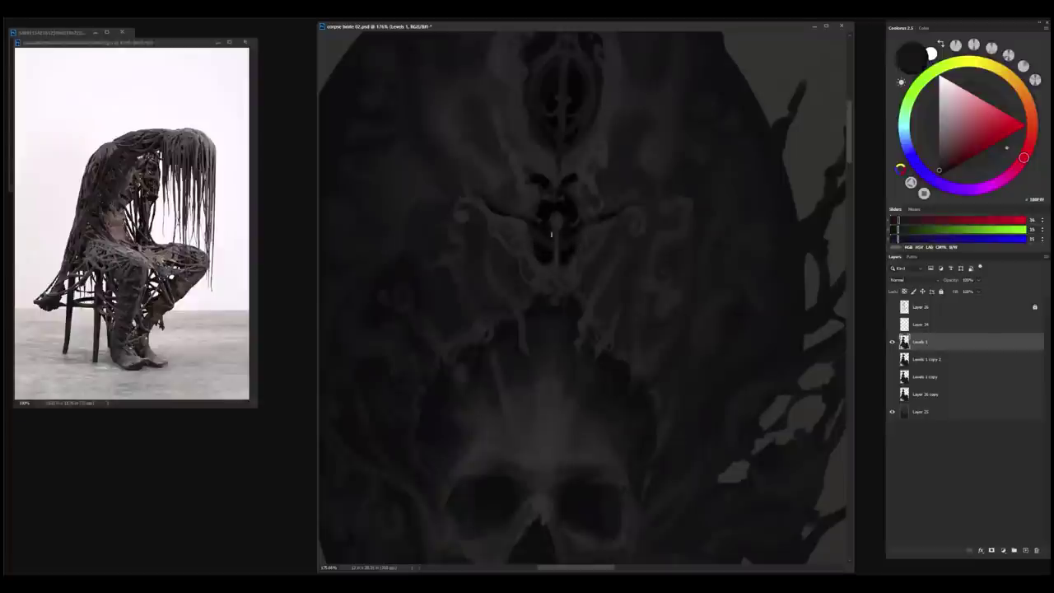
left_click(547, 274, "alt")
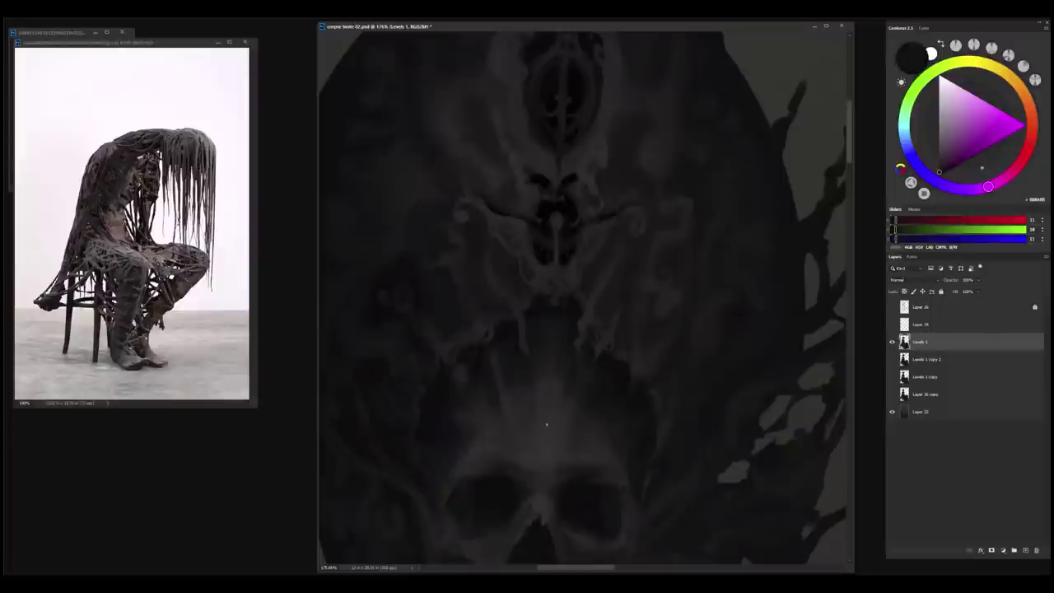
left_click(565, 251, "alt")
left_click(569, 268, "alt")
left_click(567, 256, "alt")
left_click(565, 264, "alt")
left_click(565, 283, "alt")
left_click(566, 276, "alt")
left_click(565, 282, "alt")
left_click(554, 257, "alt")
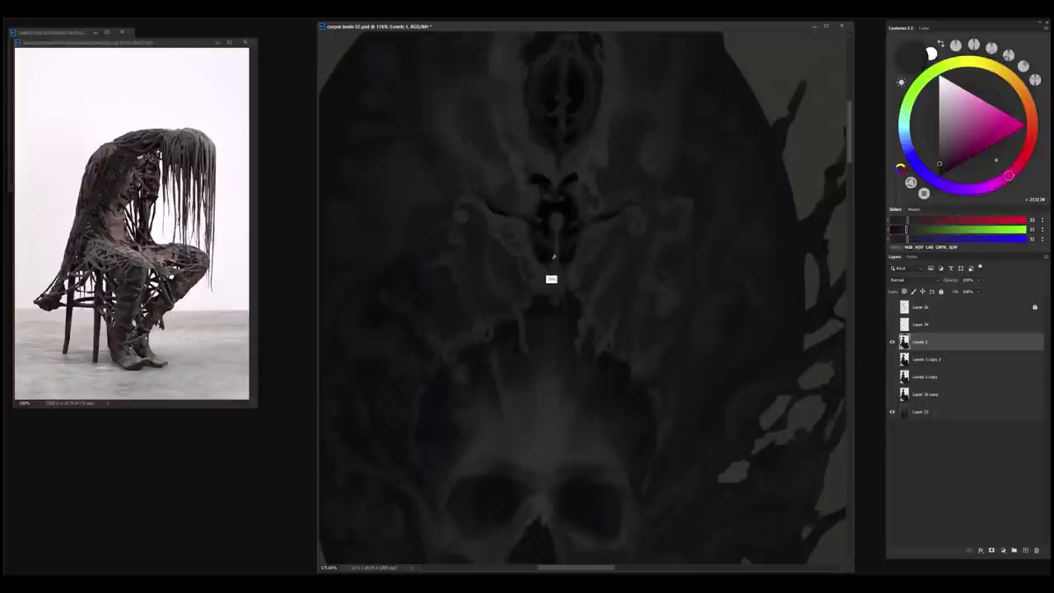
- Touch up the ornament's lower strands and paint a small dark mark in the stem's rounded top
left_click(550, 344, "alt")
left_click(573, 256, "alt")
left_click(537, 267, "alt")
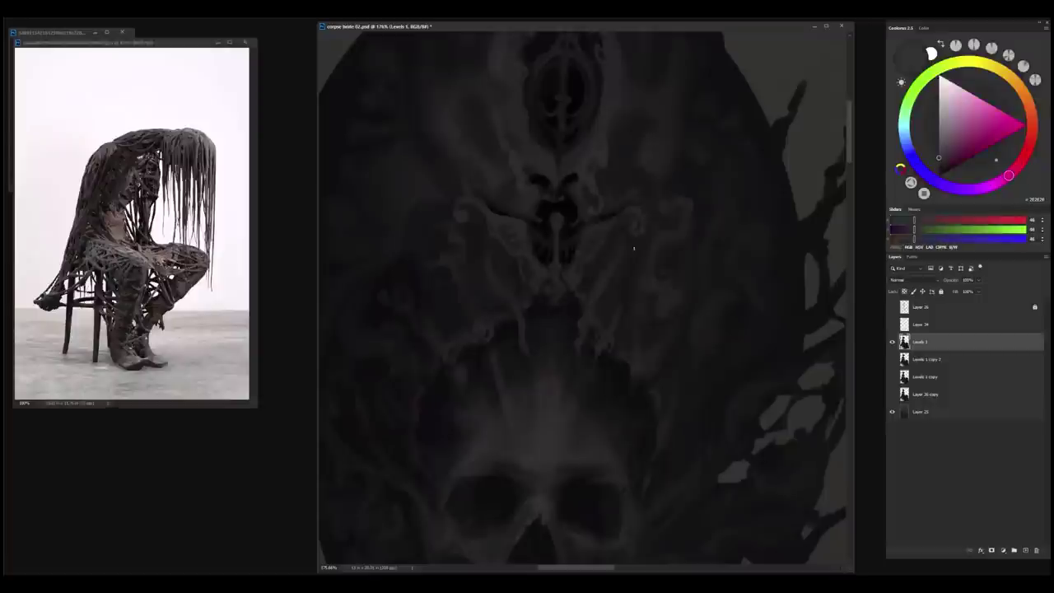
left_click(556, 219, "alt")
left_click(556, 215, "alt")
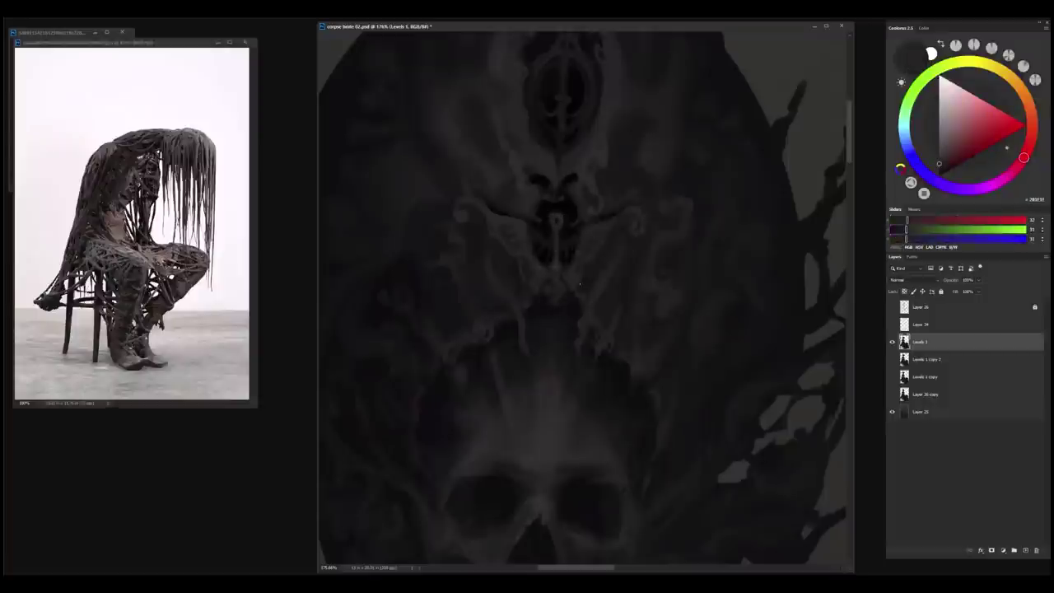
scroll(579, 284, "down", 5)
scroll(583, 255, "up", 5)
left_click(575, 253, "alt")
left_click(593, 315, "alt")
- Examine the headdress, skull and upper body at several magnifications to judge the painted ornament
scroll(615, 415, "down", 5)
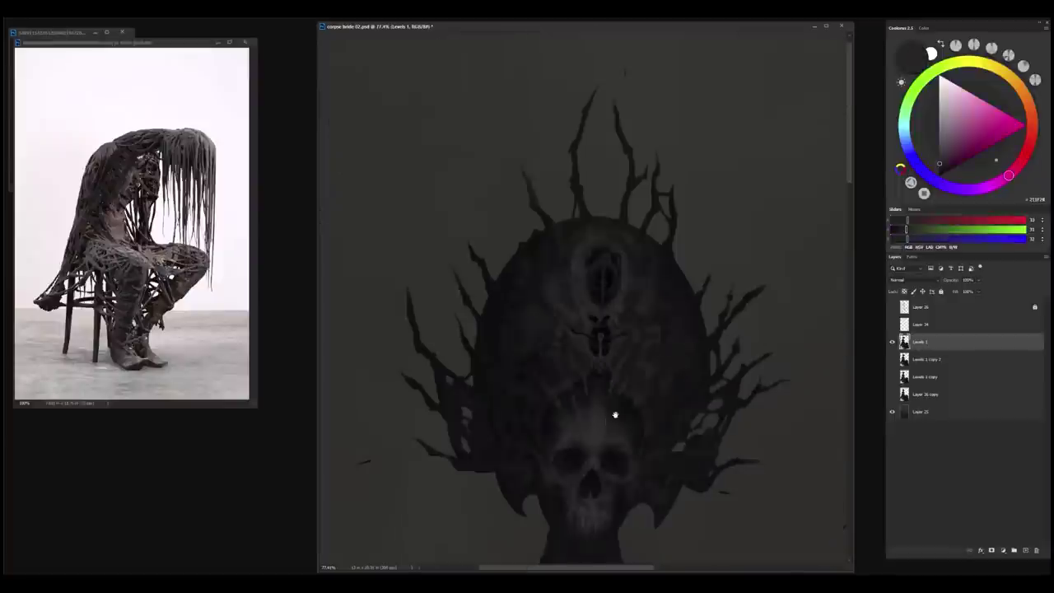
scroll(532, 404, "down", 2)
scroll(515, 426, "up", 4)
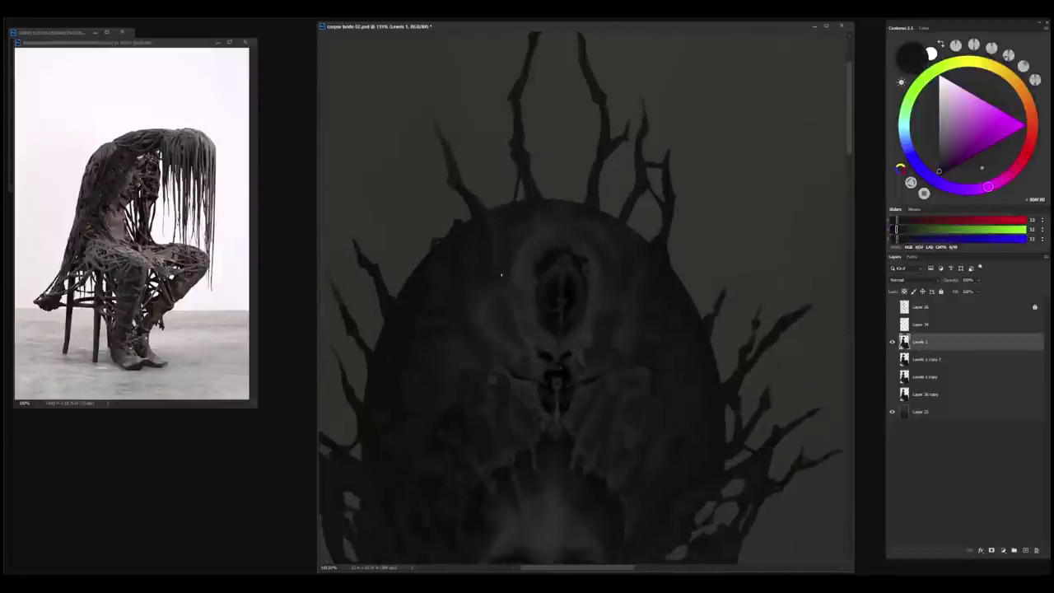
scroll(490, 286, "down", 3)
scroll(576, 283, "up", 2)
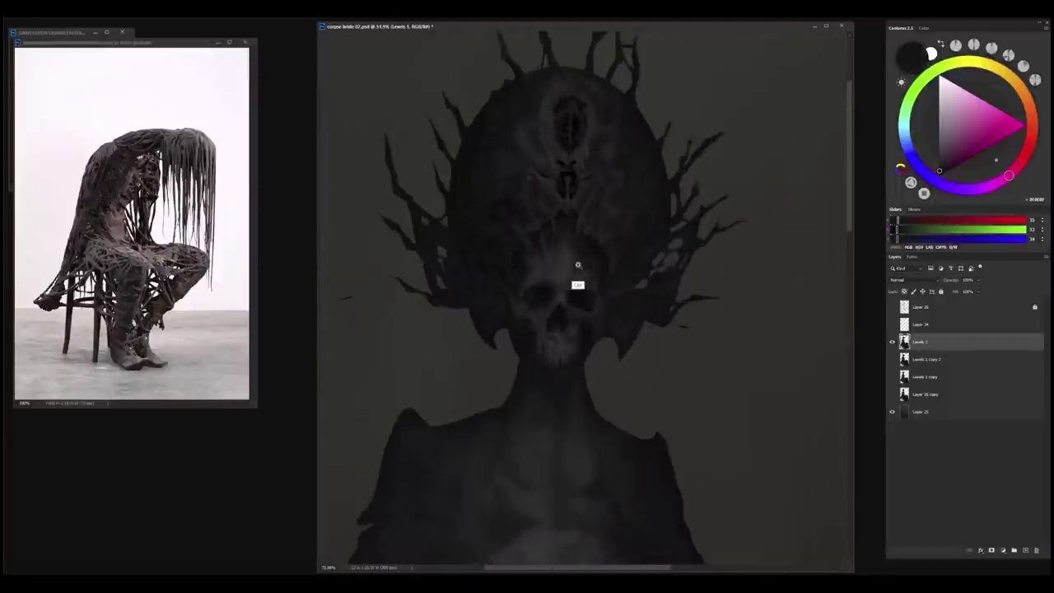
scroll(576, 267, "down", 2)
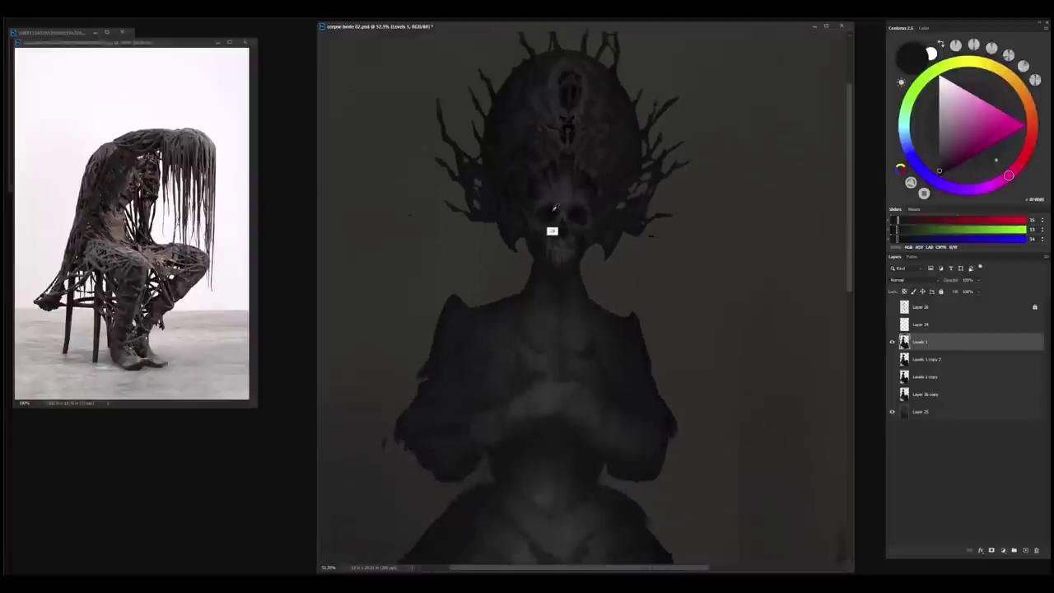
scroll(551, 229, "up", 2)
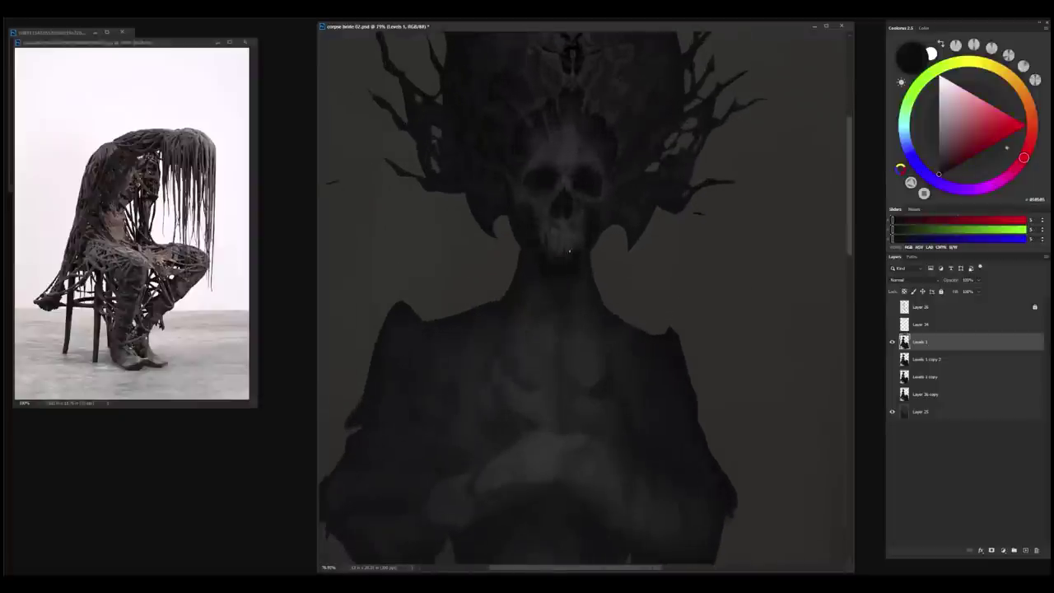
- Darken the throat beneath the skull's jaw and blend the neck and upper chest with sampled tones
left_click(576, 345, "alt")
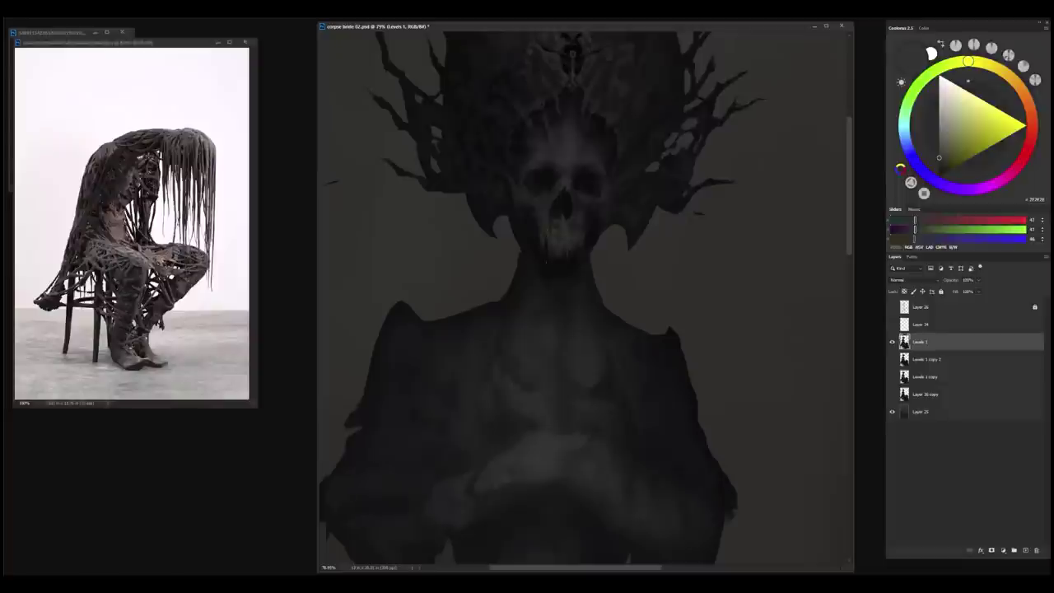
left_click(586, 329, "alt")
left_click(568, 288, "alt")
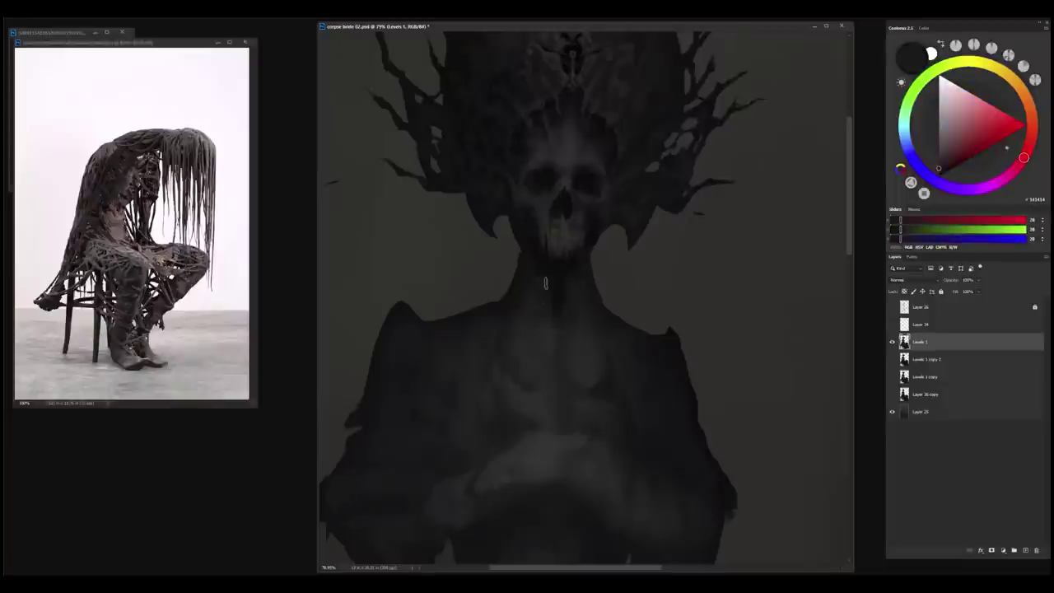
left_click(556, 294, "alt")
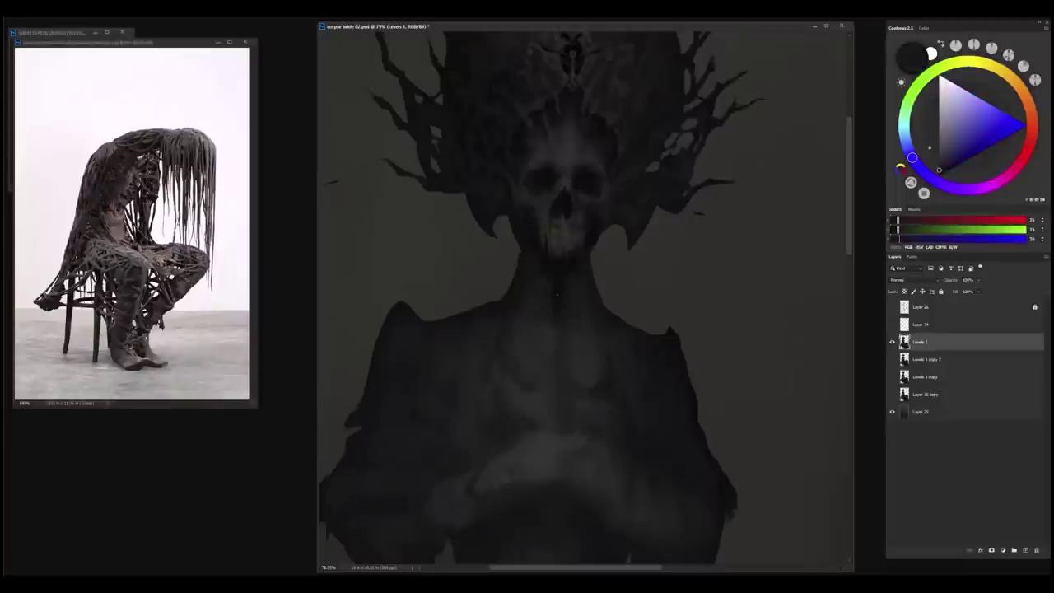
left_click(552, 328, "alt")
left_click(542, 287, "alt")
mouse_move(586, 352)
left_mouse_down()
mouse_move(555, 350)
mouse_move(577, 350)
left_mouse_up()
left_click(507, 386, "alt")
- Create a new layer and fill a small elliptical selection on the skull's forehead with near-black
scroll(543, 370, "up", 2)
scroll(522, 348, "down", 3)
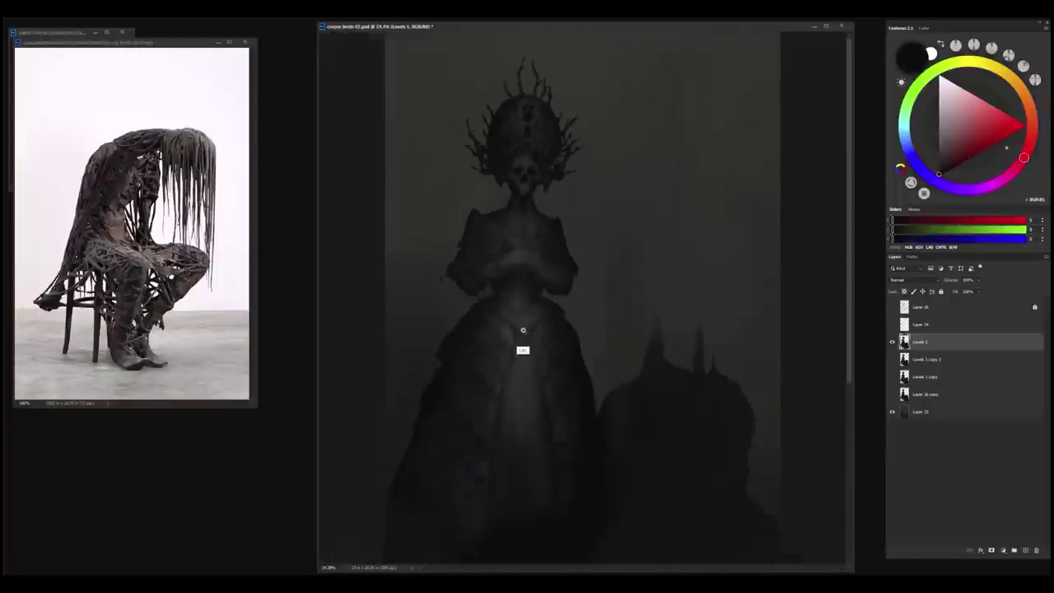
scroll(567, 396, "up", 4)
key("ctrl+shift+alt+n")
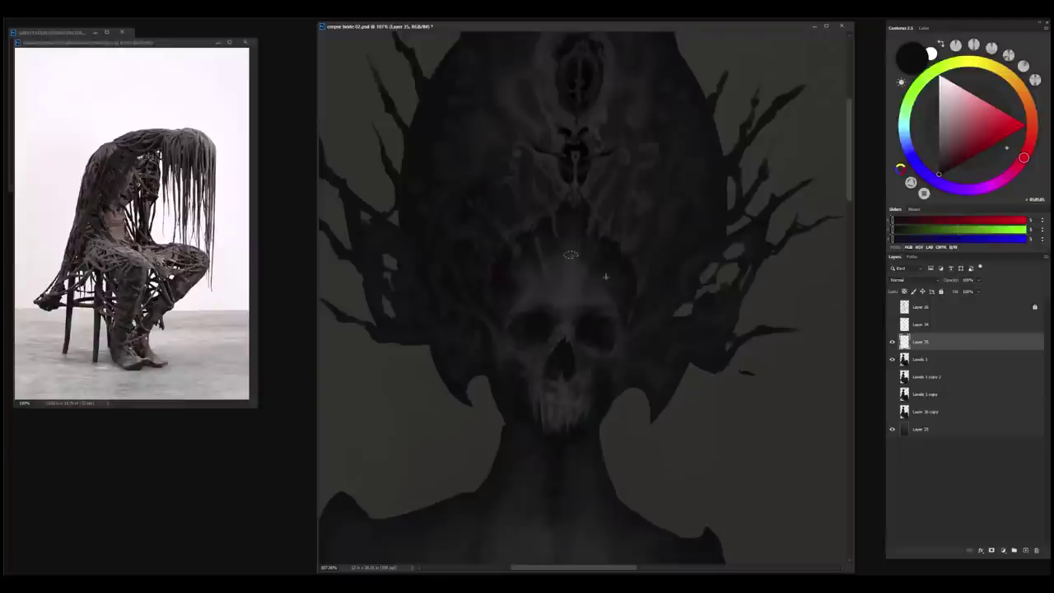
key("alt+BackSpace")
- Paint a grey highlight inside the selected forehead oval with the Brush tool to form a glossy gem
key("b")
scroll(572, 253, "up", 10)
left_click(577, 303, "alt")
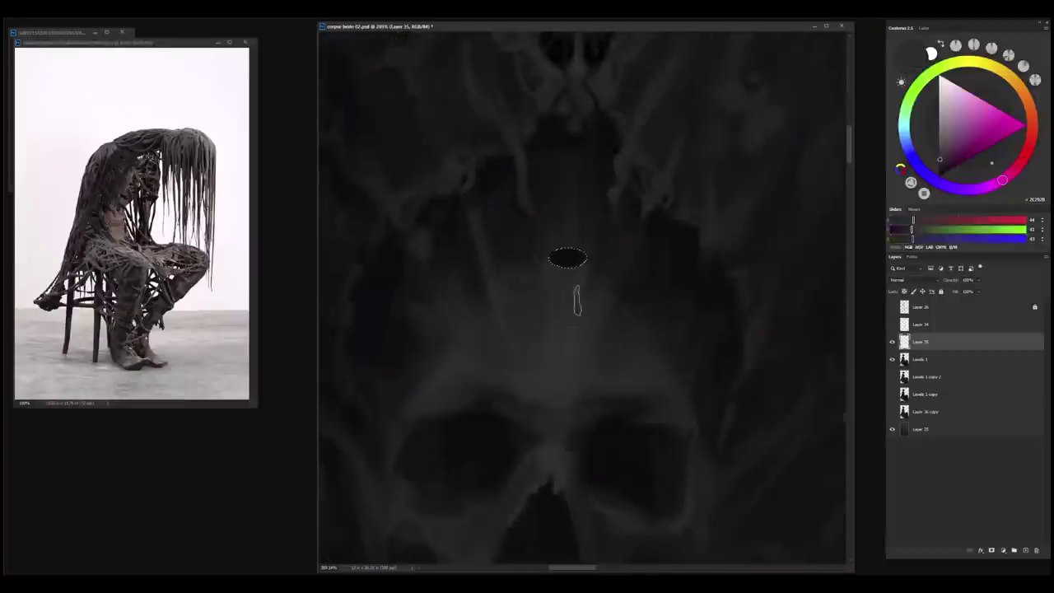
left_click_drag(563, 260, 572, 263)
left_click(573, 260, "alt")
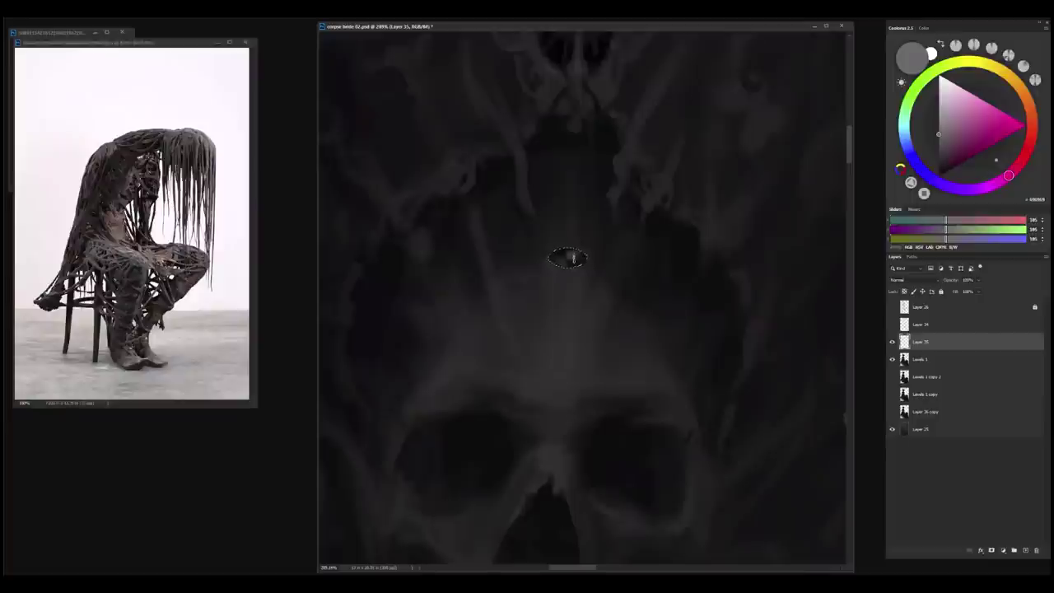
left_click(567, 257, "alt")
left_click(567, 259, "alt")
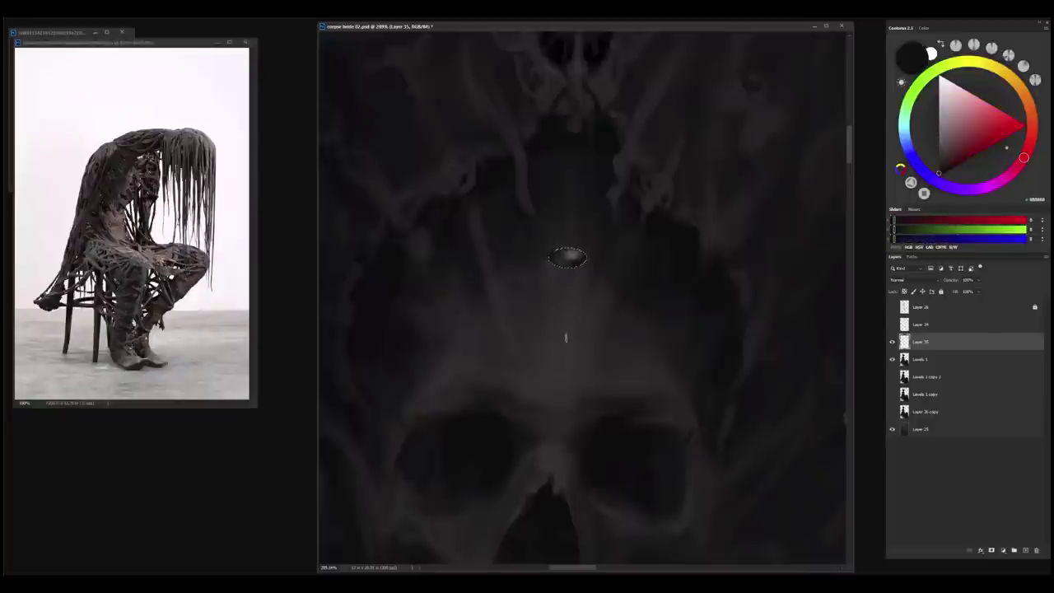
- Clear the selection, switch to a different, smaller brush, and refine the forehead gem's edges and highlight
key("ctrl+d")
left_click_drag(572, 268, 566, 274)
right_click(548, 267)
double_click(618, 378)
key("bracketleft")
key("bracketleft")
key("bracketleft")
left_click(676, 224, "alt")
- Check how the forehead gem reads against the skull and whole figure at different magnifications
left_click_drag(599, 356, 615, 512)
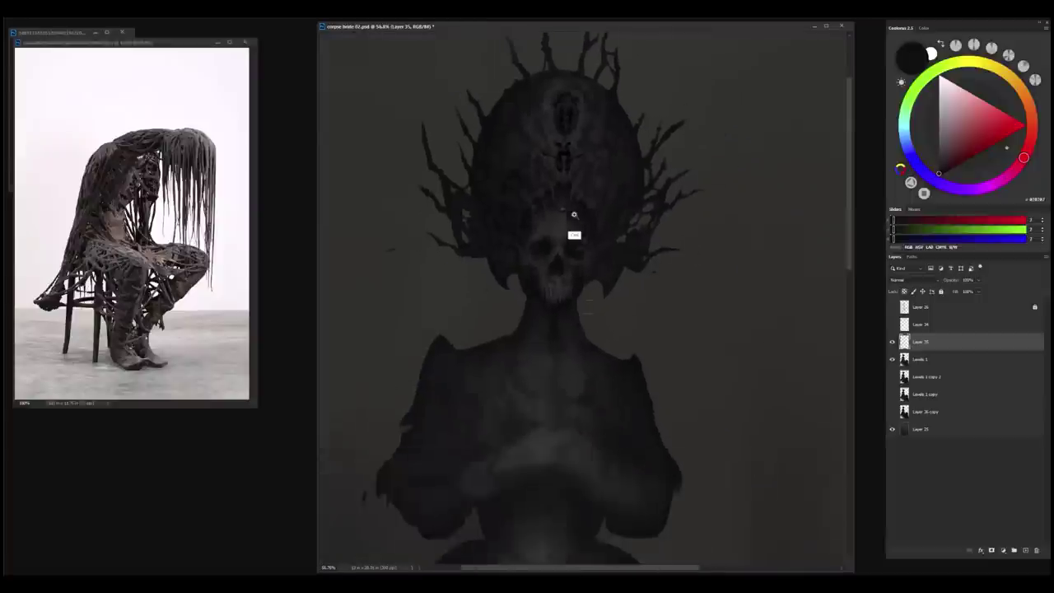
left_click_drag(572, 218, 584, 380)
scroll(558, 225, "up", 3)
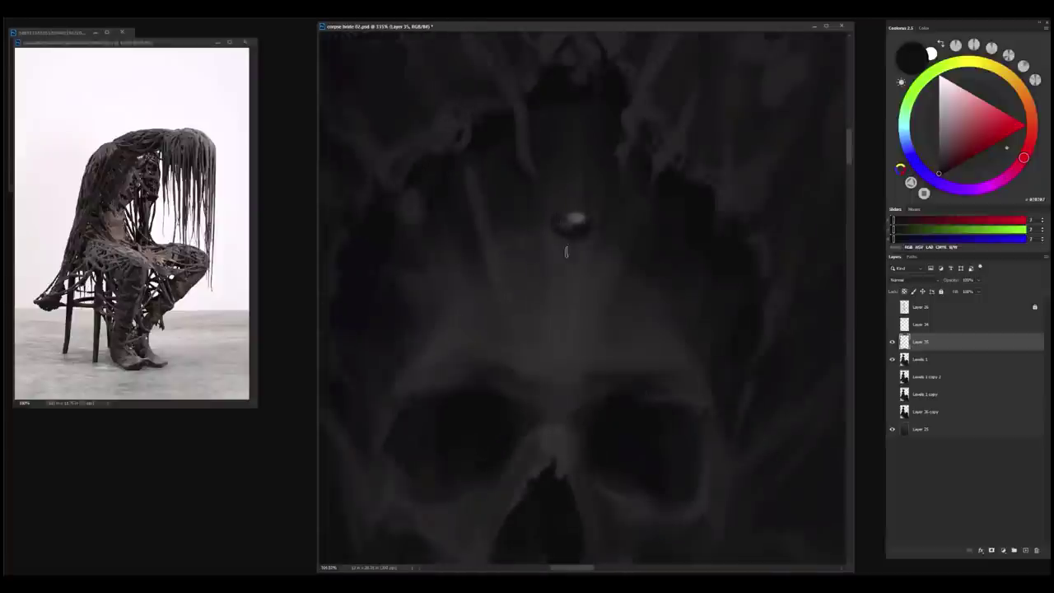
scroll(574, 387, "down", 5)
scroll(612, 327, "up", 4)
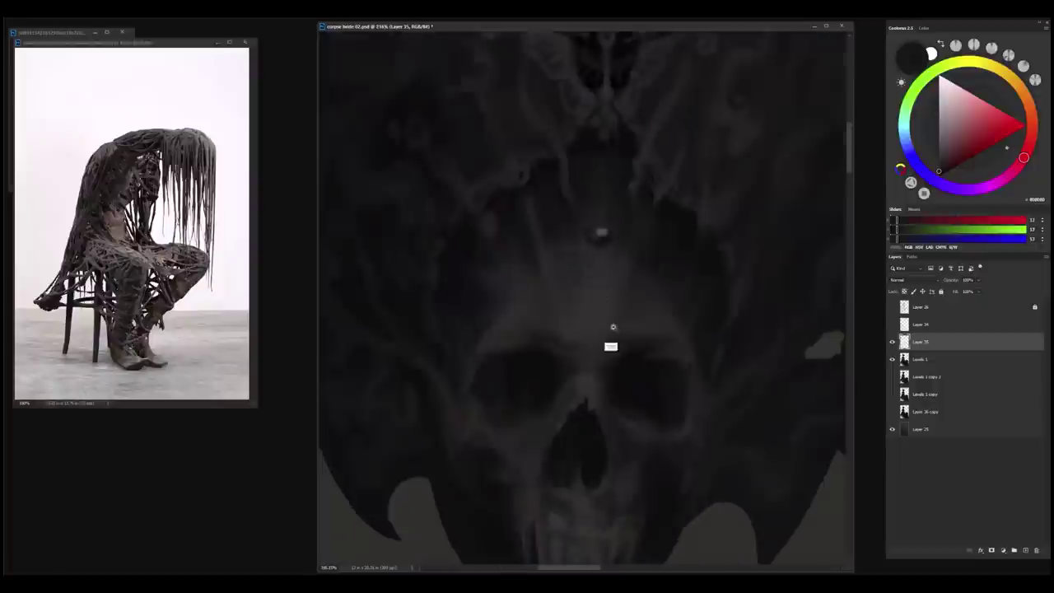
- Try adjusting the forehead gem's placement with Free Transform
scroll(626, 346, "down", 5)
scroll(583, 329, "up", 6)
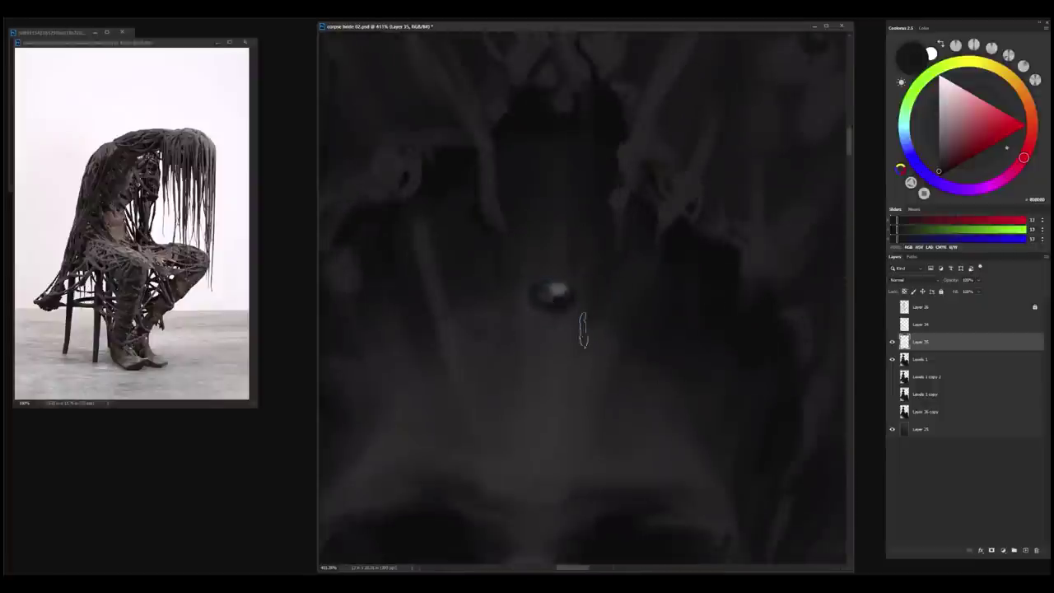
scroll(582, 330, "down", 5)
scroll(599, 323, "up", 3)
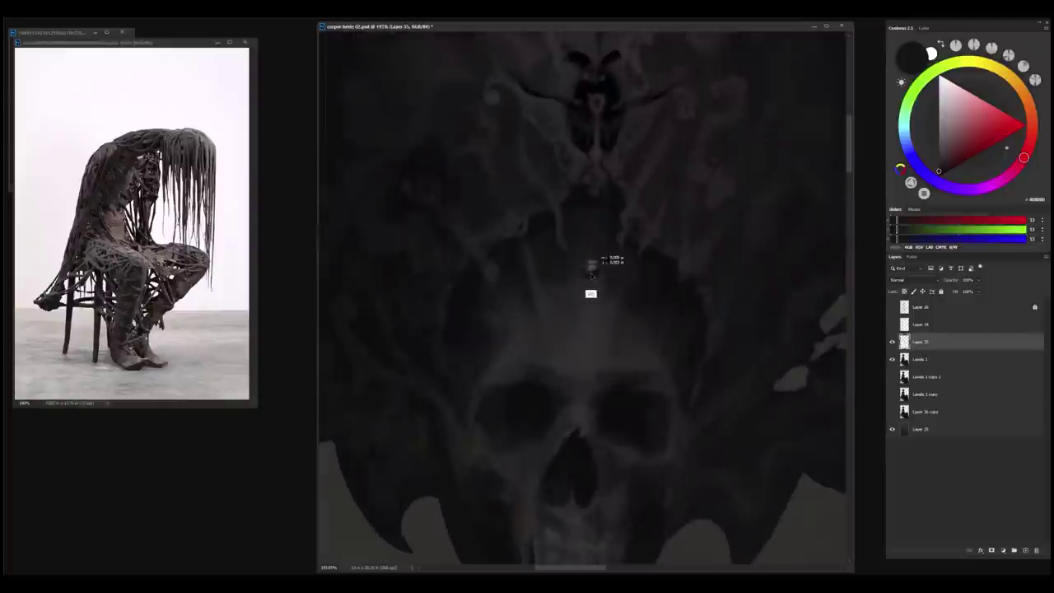
key("ctrl+t")
left_click_drag(591, 275, 636, 330)
scroll(604, 281, "up", 4)
key("Return")
- Try duplicating the gem into a vertical row of four down the forehead and merging the gem layers
scroll(625, 295, "down", 5)
left_click_drag(612, 290, 605, 380)
scroll(611, 321, "up", 4)
scroll(631, 362, "down", 3)
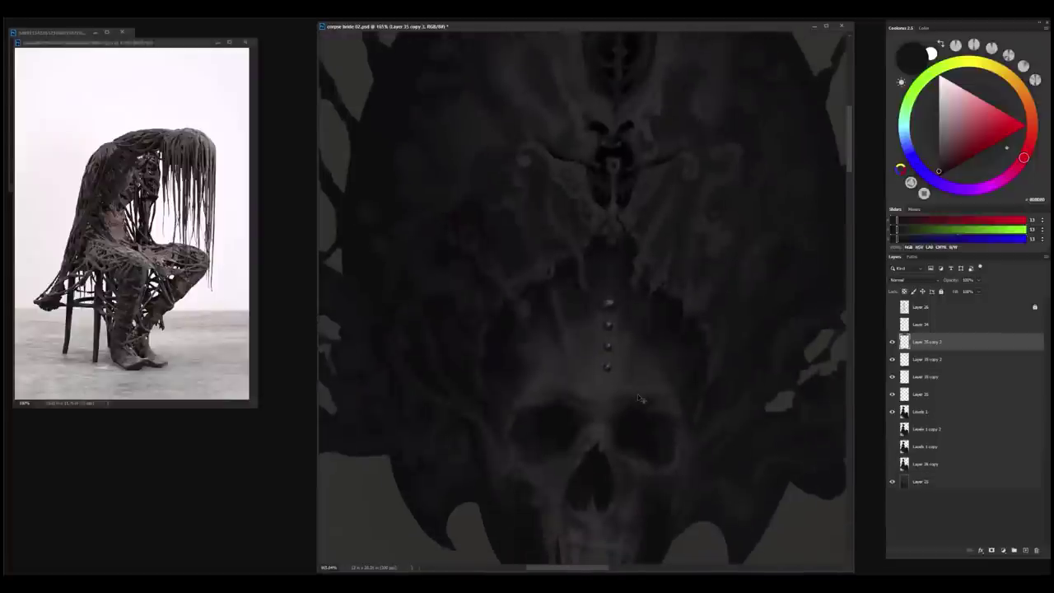
key("ctrl+e")
key("ctrl+e")
key("ctrl+e")
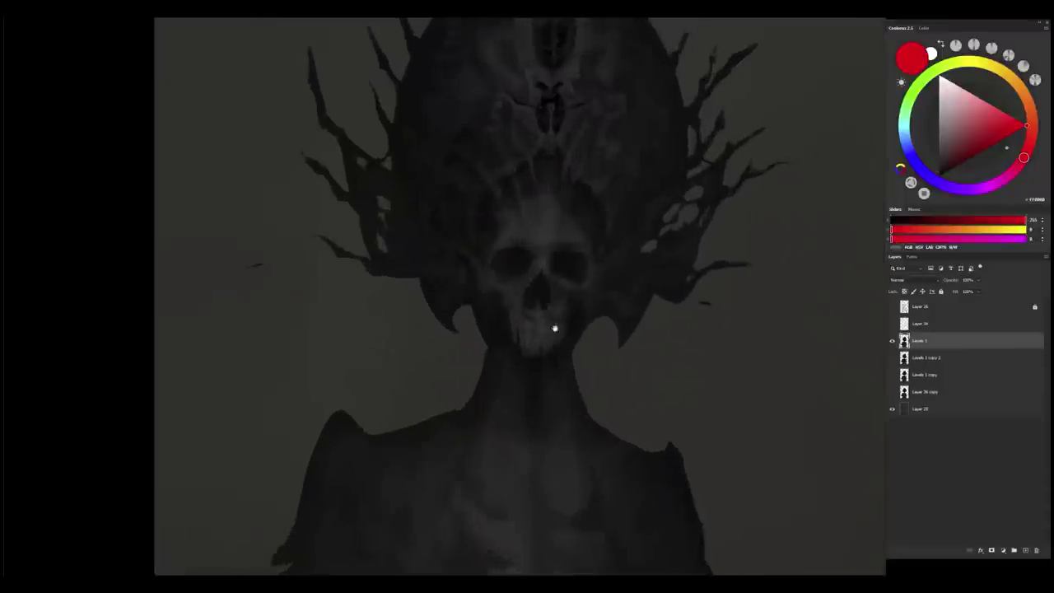
- Duplicate the Levels 1 layer as a hidden backup and add a new empty layer above the painting
left_click_drag(555, 328, 579, 327)
left_click_drag(919, 340, 908, 351)
left_click_drag(567, 313, 701, 370)
left_click(891, 341)
left_click(893, 341)
left_click_drag(565, 284, 581, 285)
key("ctrl+shift+alt+n")
- Choose another brush preset and paint dark and grey touches around the skull's nose bridge and upper jaw with sampled tones
right_click(571, 322)
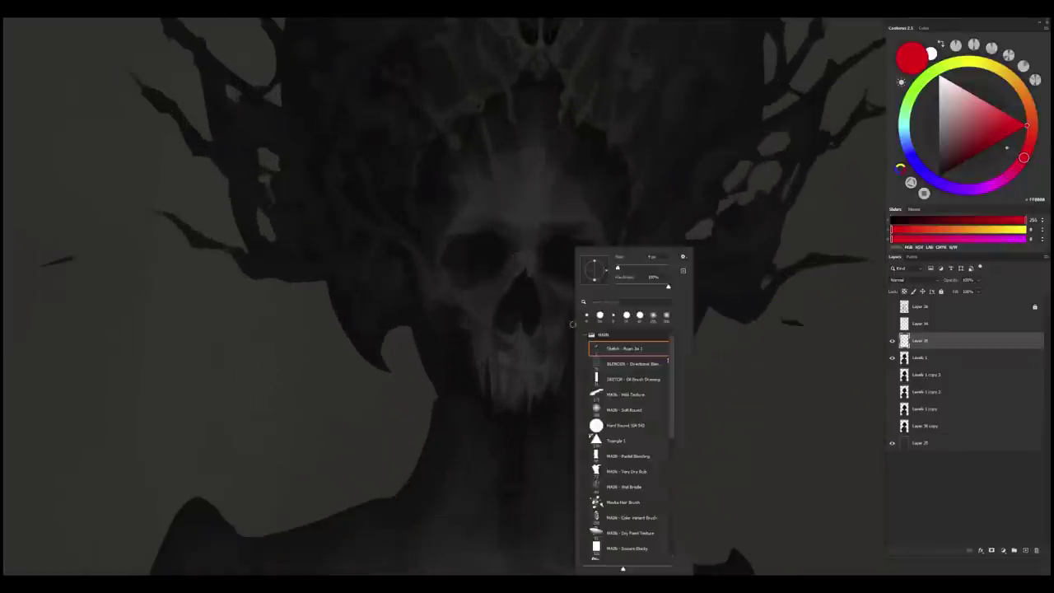
left_click(611, 395)
left_click_drag(564, 410, 558, 373)
left_click(504, 204, "alt")
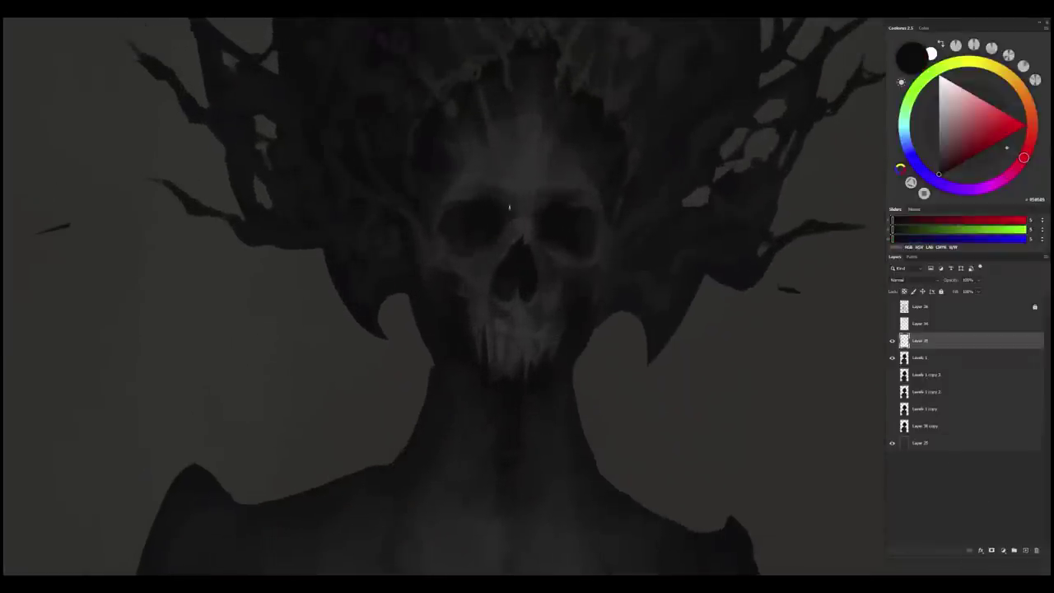
left_click(510, 217, "alt")
left_click_drag(497, 226, 513, 217)
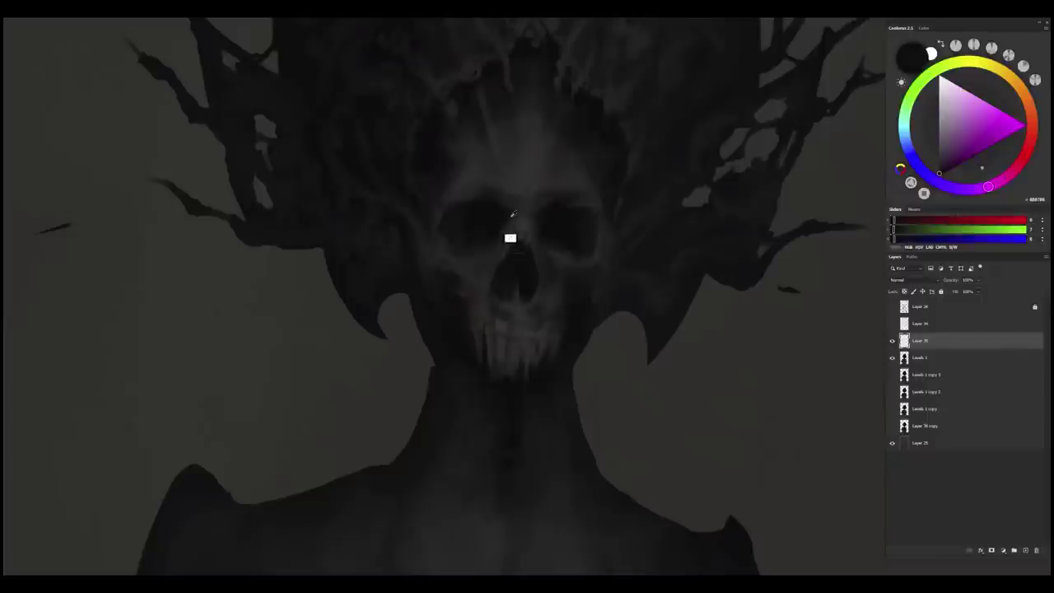
left_click(492, 326, "alt")
left_click(444, 200, "alt")
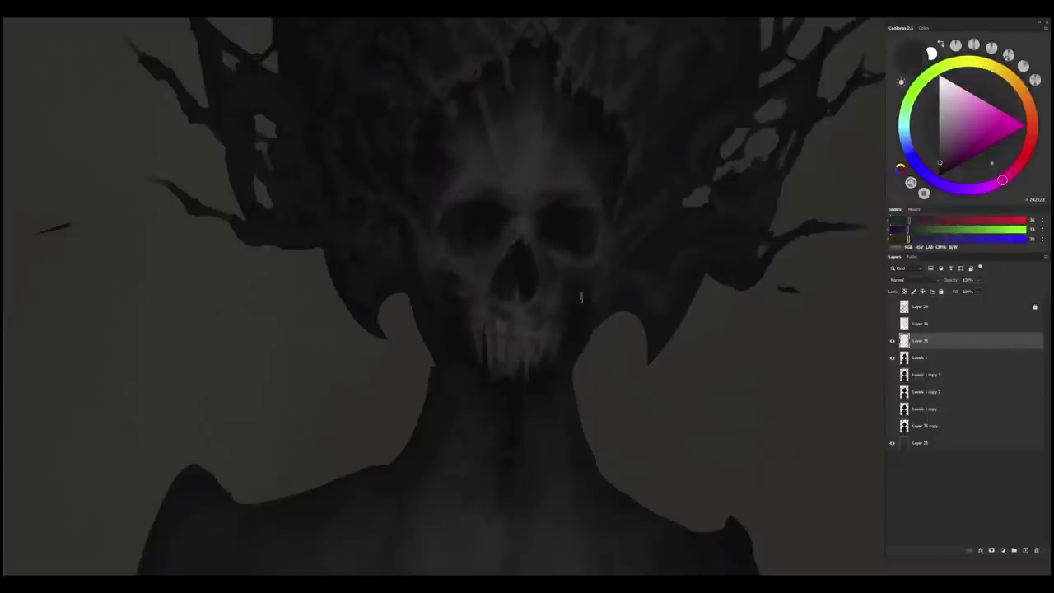
left_click_drag(497, 319, 547, 338)
- Paint a bony rim with a dark outer shadow along one side of the nasal cavity, using tones sampled from the skull
left_click(518, 226, "alt")
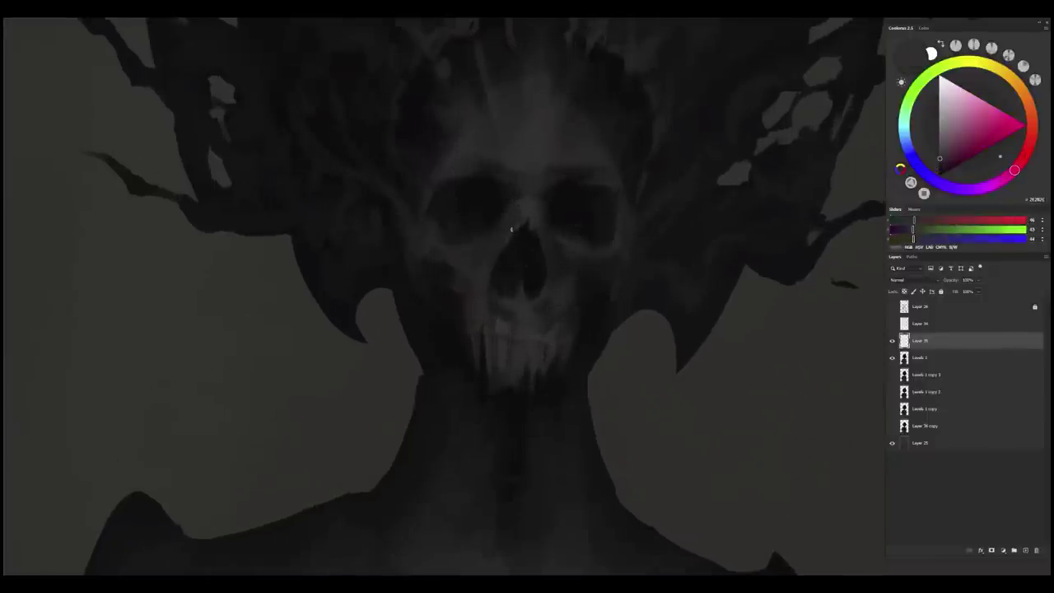
left_click(491, 245, "alt")
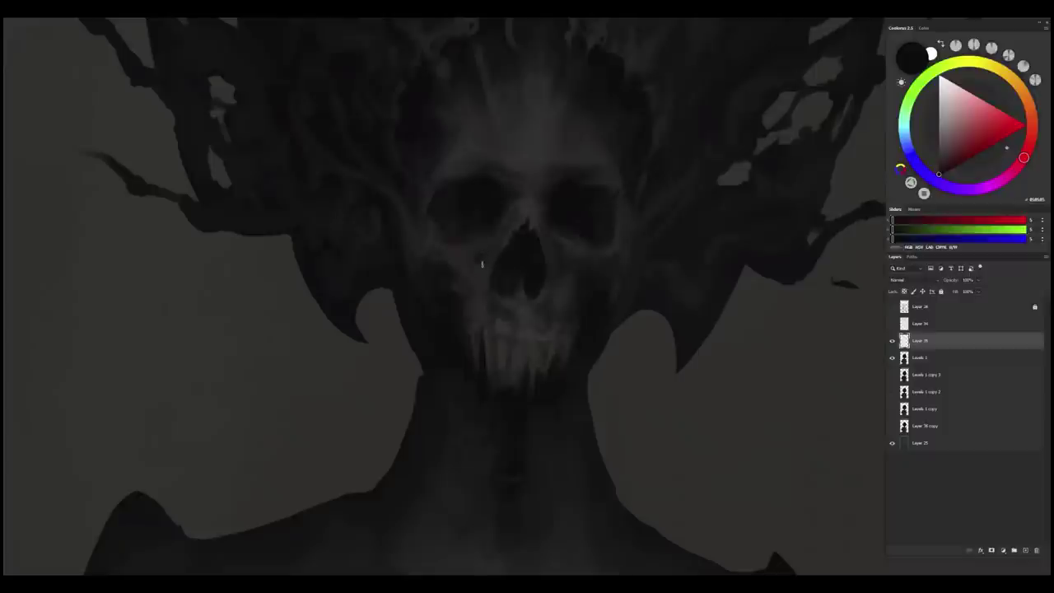
left_click(470, 278, "alt")
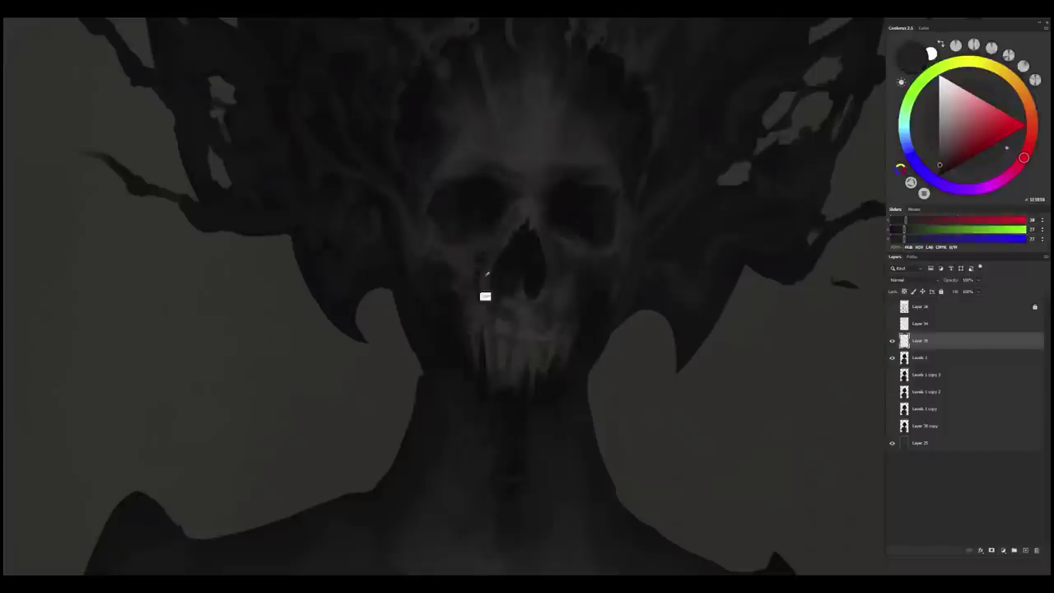
left_click(498, 239, "alt")
left_click(499, 254, "alt")
left_click(501, 239, "alt")
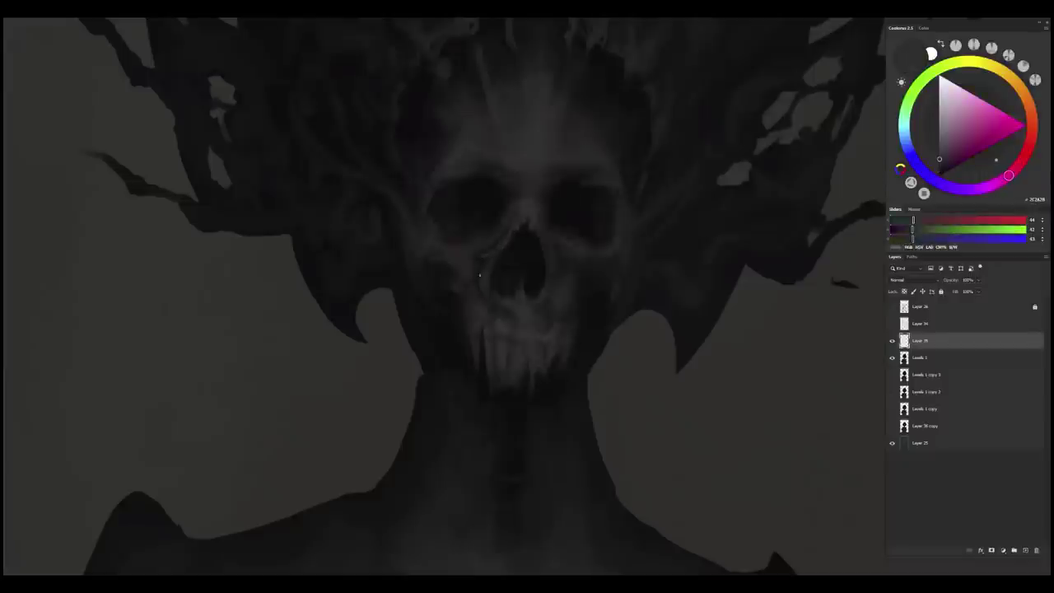
- Refine the lower edge of the nasal rim and the adjoining cheek with lighter and darker sampled greys
left_click(502, 329, "alt")
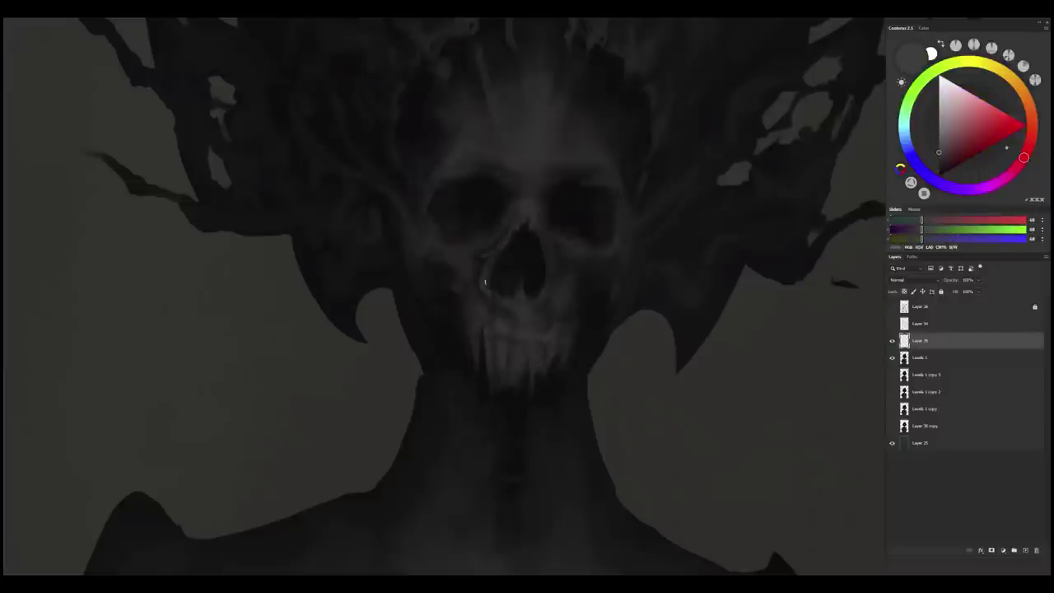
left_click(470, 301, "alt")
left_click(517, 286, "alt")
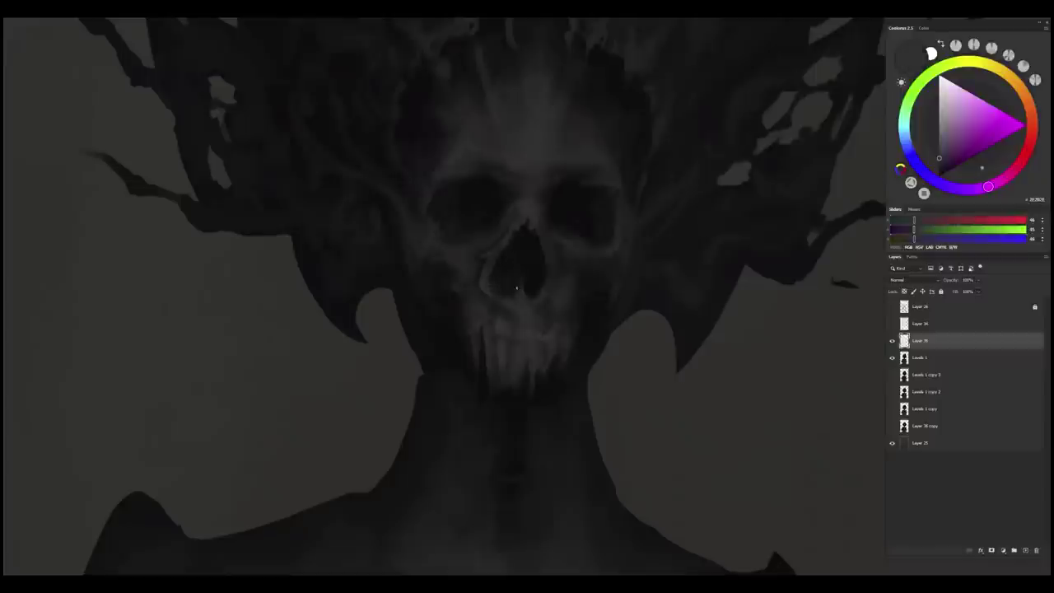
left_click(495, 279, "alt")
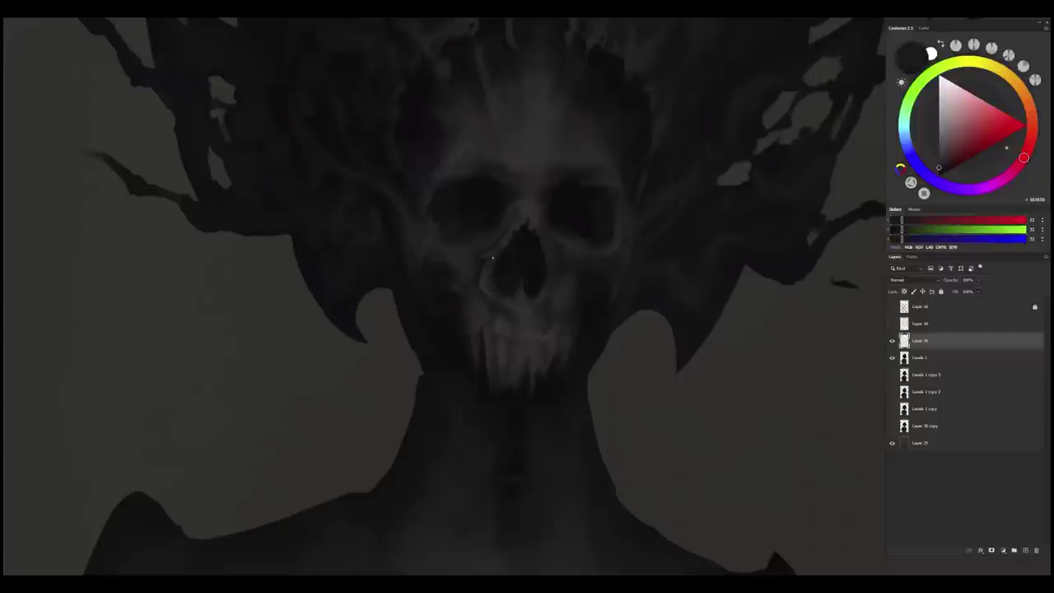
scroll(535, 360, "down", 5)
scroll(536, 370, "up", 6)
left_click(482, 264, "alt")
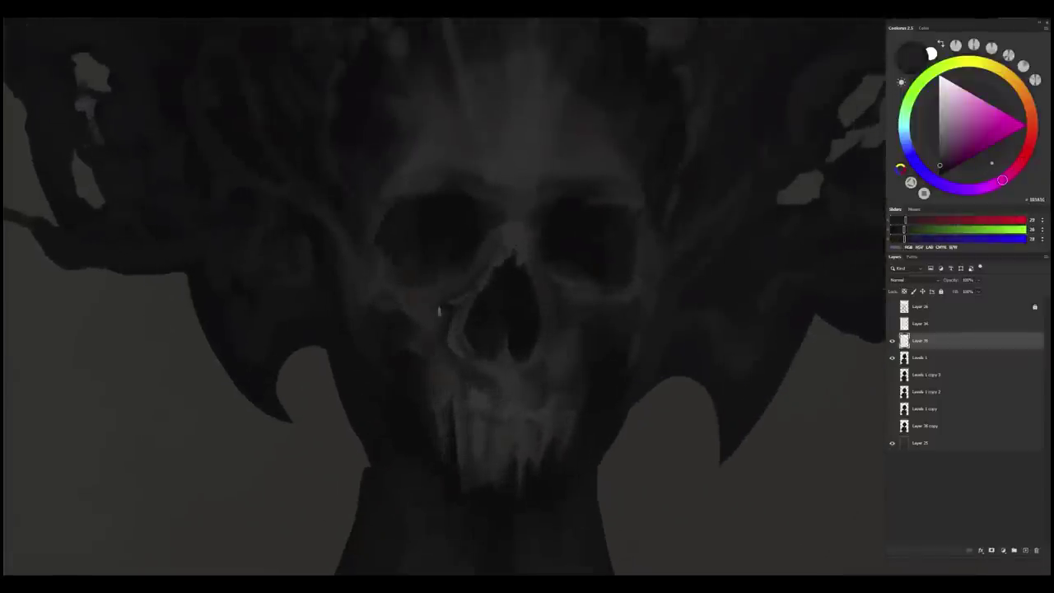
- Paint a dark furrow curving over the brow ridge toward the bridge of the nose
left_click_drag(529, 247, 526, 282)
left_click(503, 235, "alt")
left_click(489, 201, "alt")
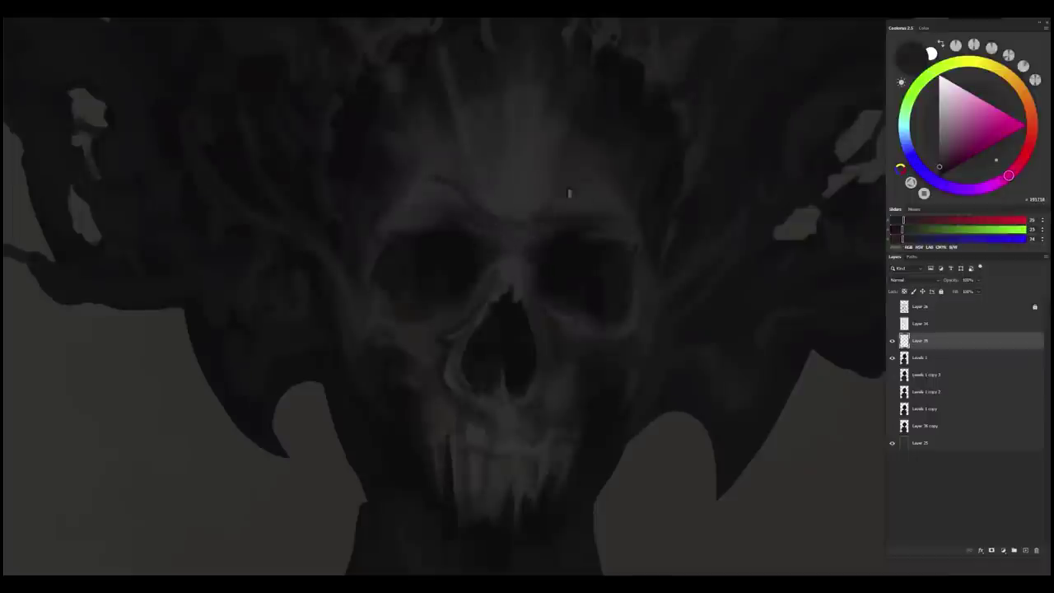
right_click(559, 215)
key("Escape")
- Resize the image to a height of 19 inches with proportions constrained
key("ctrl+alt+i")
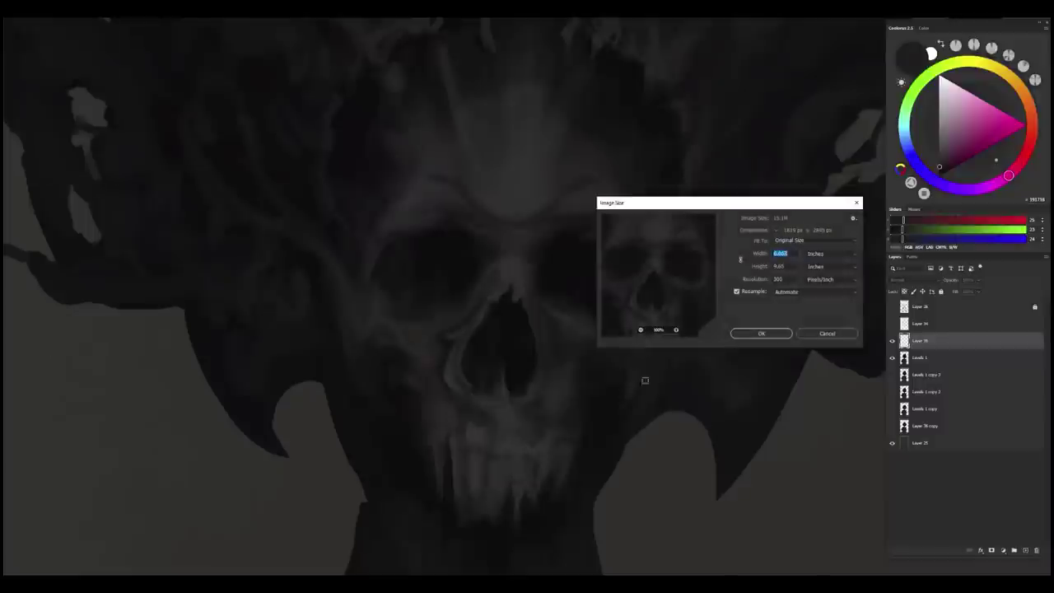
double_click(791, 264)
type("19")
left_click(740, 261)
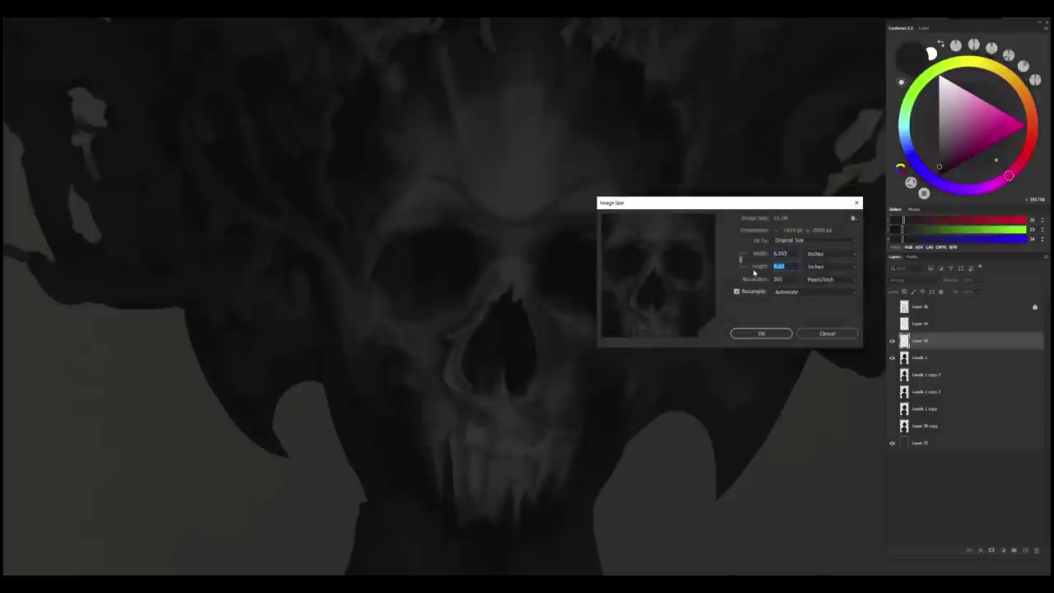
type("19")
key("Return")
key("ctrl+0")
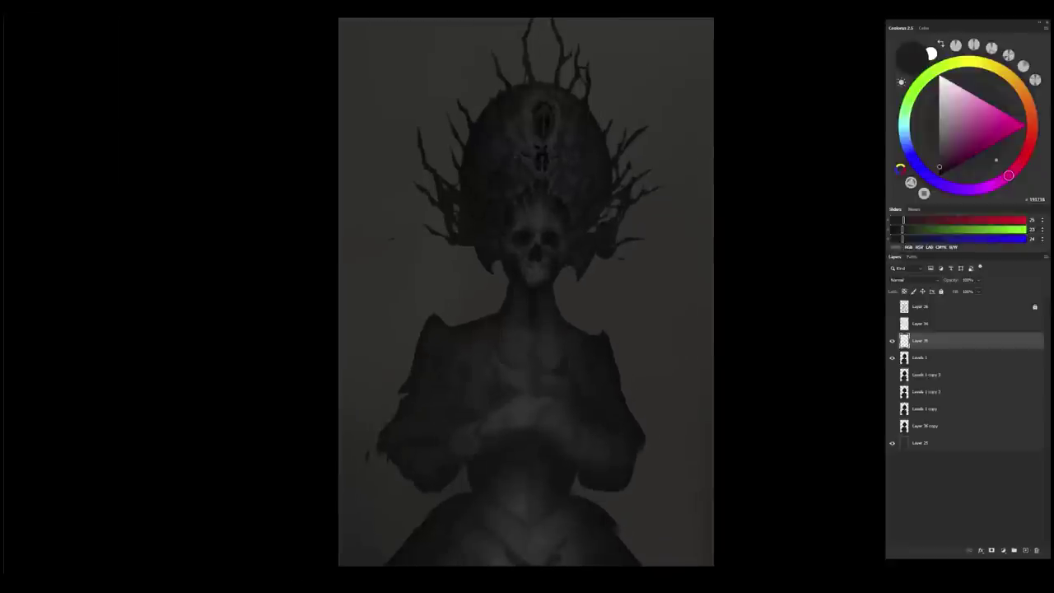
- Check the resized image's dimensions in a different unit without changing them
key("ctrl+alt+i")
left_click(821, 255)
left_click(817, 270)
left_click(821, 336)
- Paint a matching furrow over the opposite brow and flip the canvas view horizontally
scroll(560, 288, "up", 5)
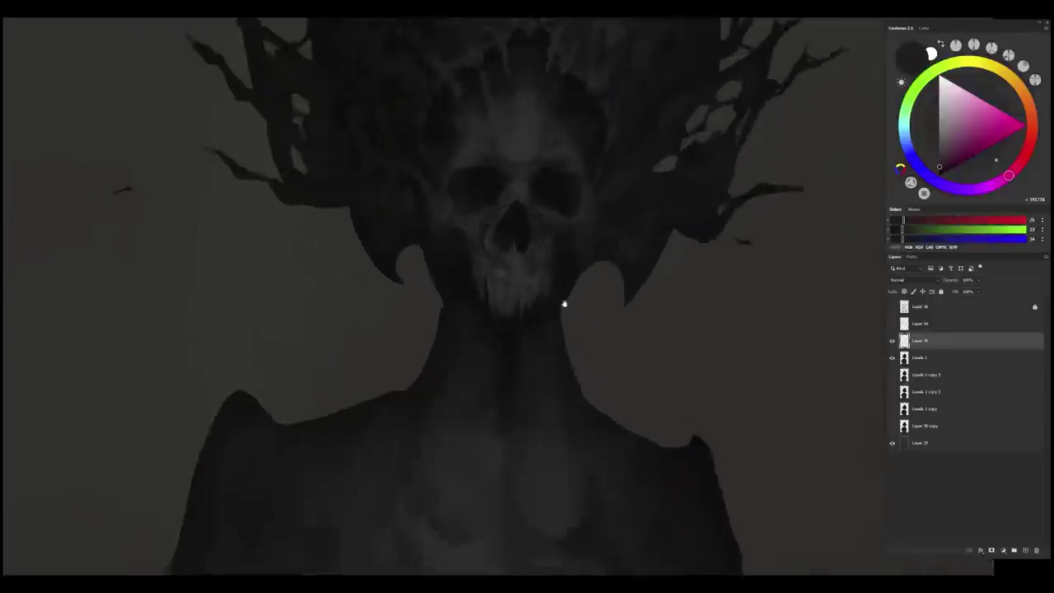
scroll(510, 280, "down", 5)
scroll(509, 293, "up", 7)
scroll(543, 322, "down", 2)
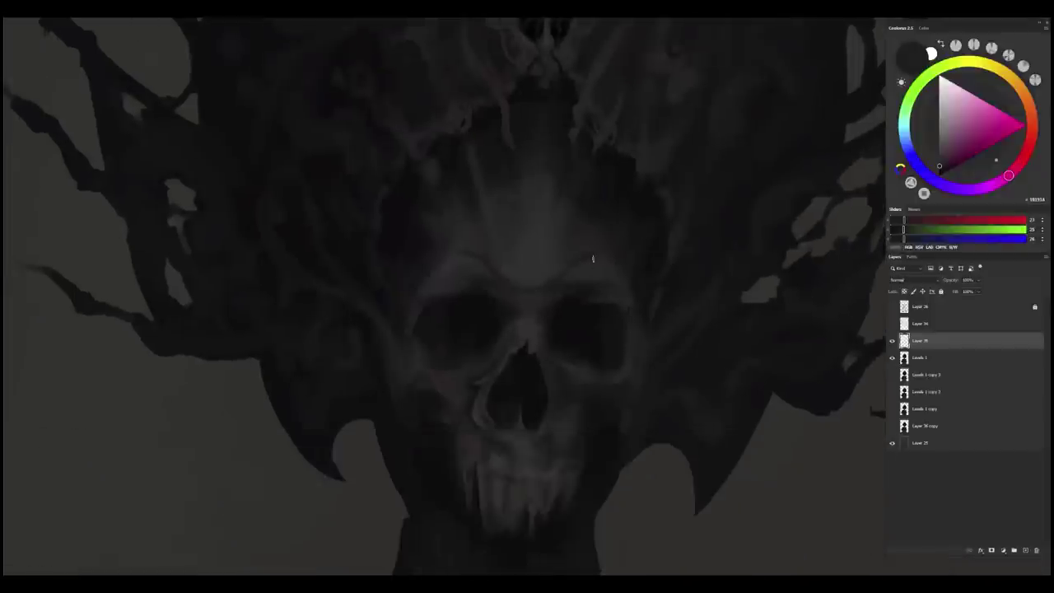
left_click(532, 269, "alt")
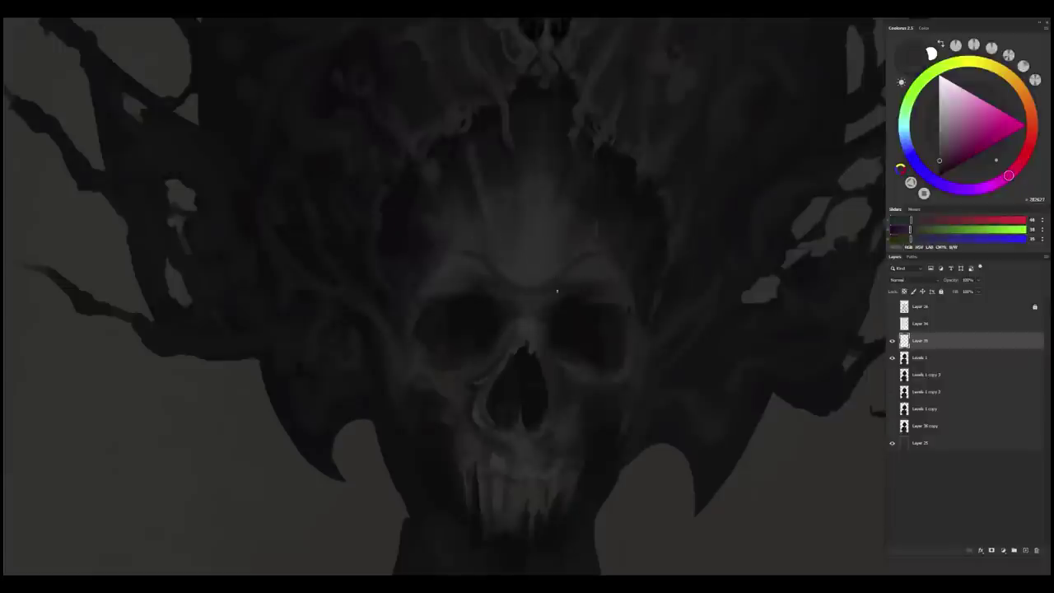
left_click_drag(644, 346, 558, 338)
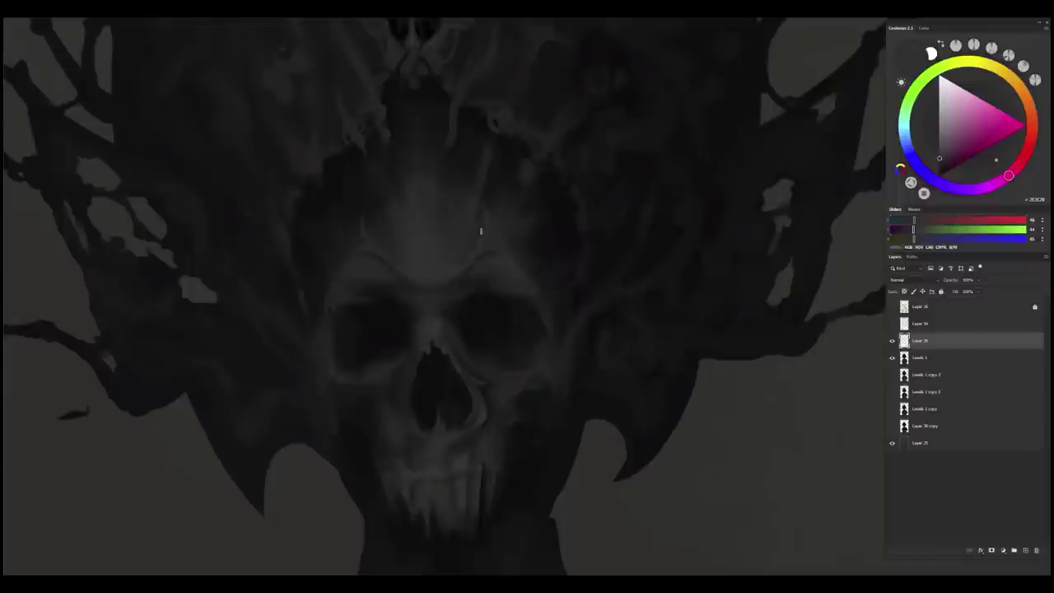
- Paint a curved groove framing the central dome of the forehead, using dark and mid greys sampled nearby
left_click(474, 235, "alt")
left_click(368, 214, "alt")
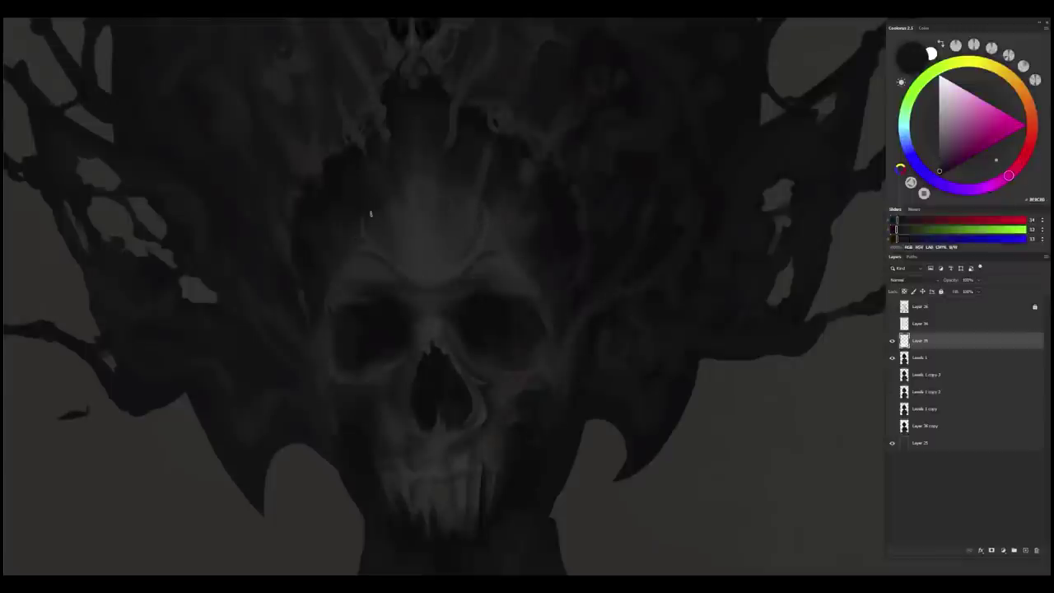
left_click(407, 259, "alt")
left_click(364, 225, "alt")
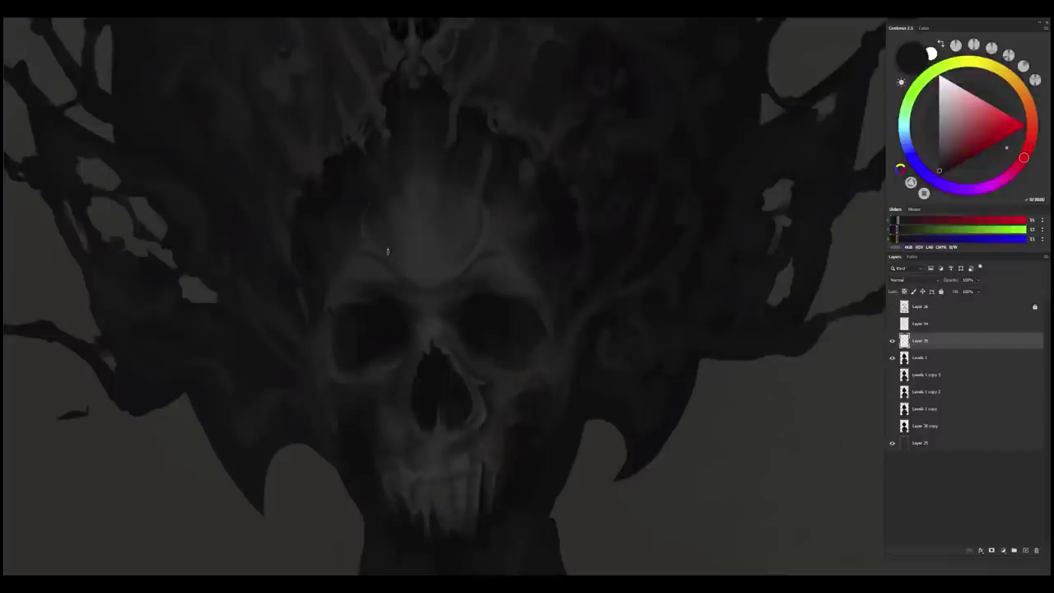
left_click(414, 236, "alt")
left_click(434, 270, "alt")
left_click(456, 238, "alt")
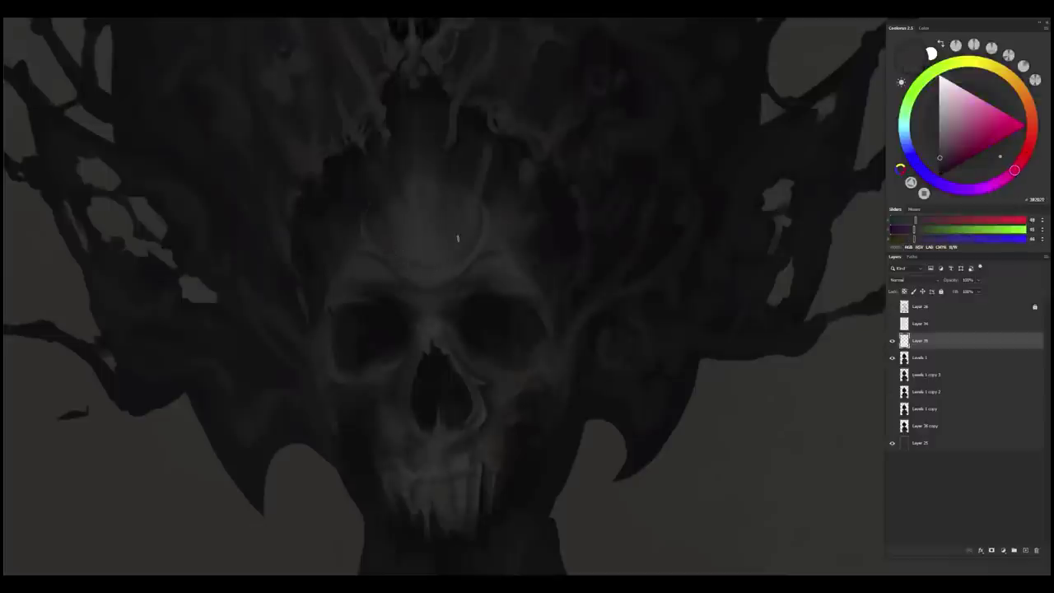
- Define the lower rim of the forehead groove and soften the brow furrow beside it with sampled greys
left_click(371, 248, "alt")
left_click(450, 284, "alt")
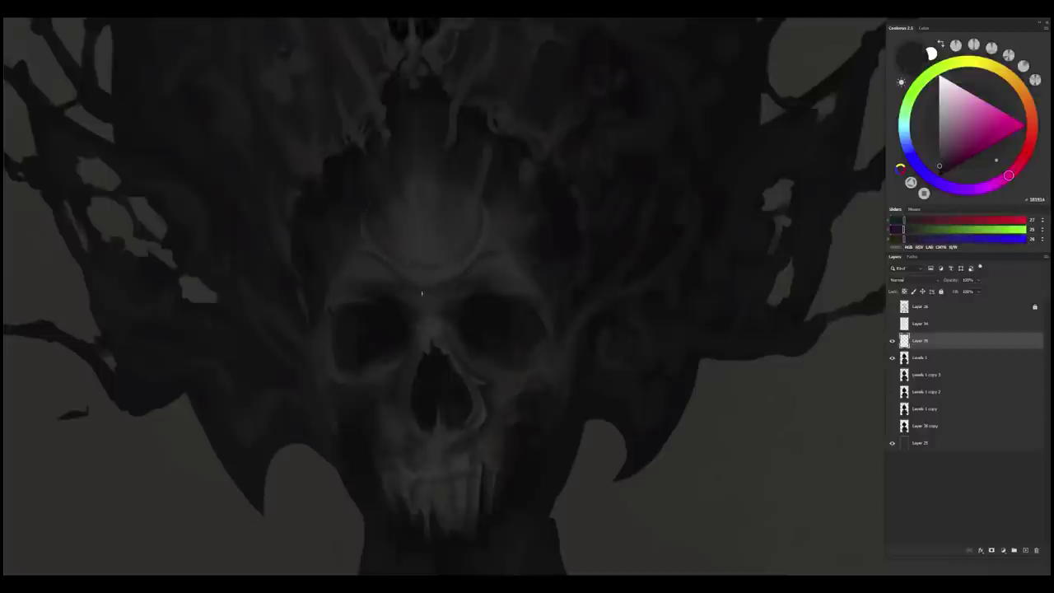
left_click(423, 289, "alt")
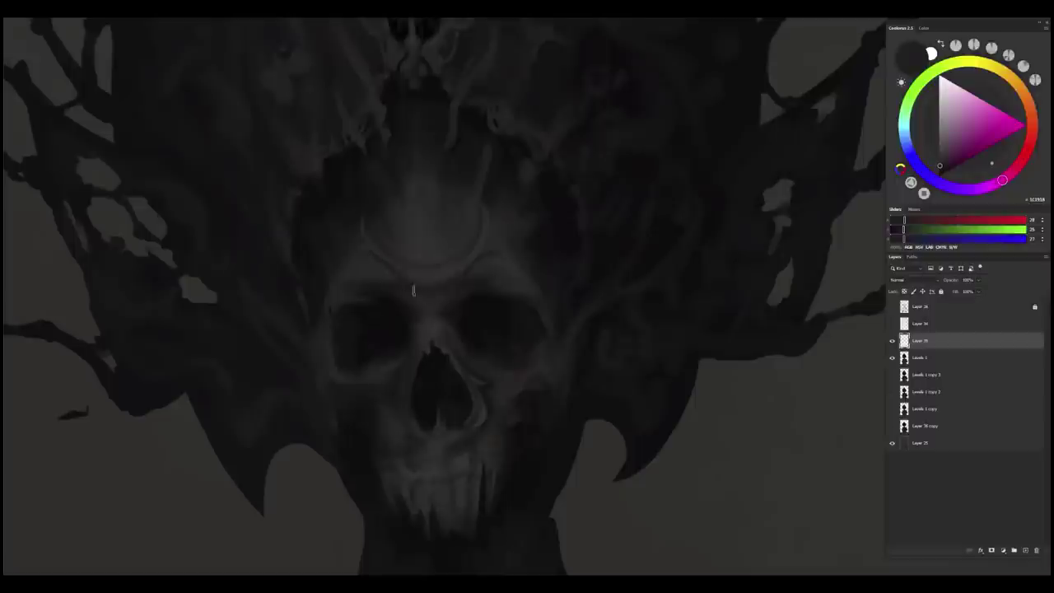
left_click(492, 260, "alt")
left_click(499, 252, "alt")
left_click(504, 249, "alt")
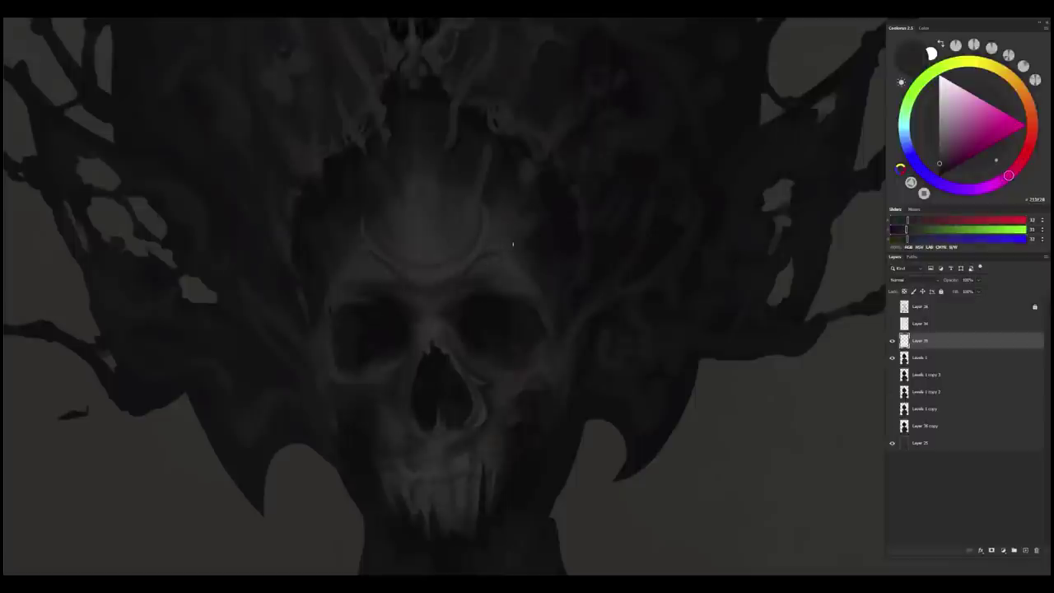
- Blend the base of the forehead groove into the area above the nose bridge with sampled greys
left_click(416, 300, "alt")
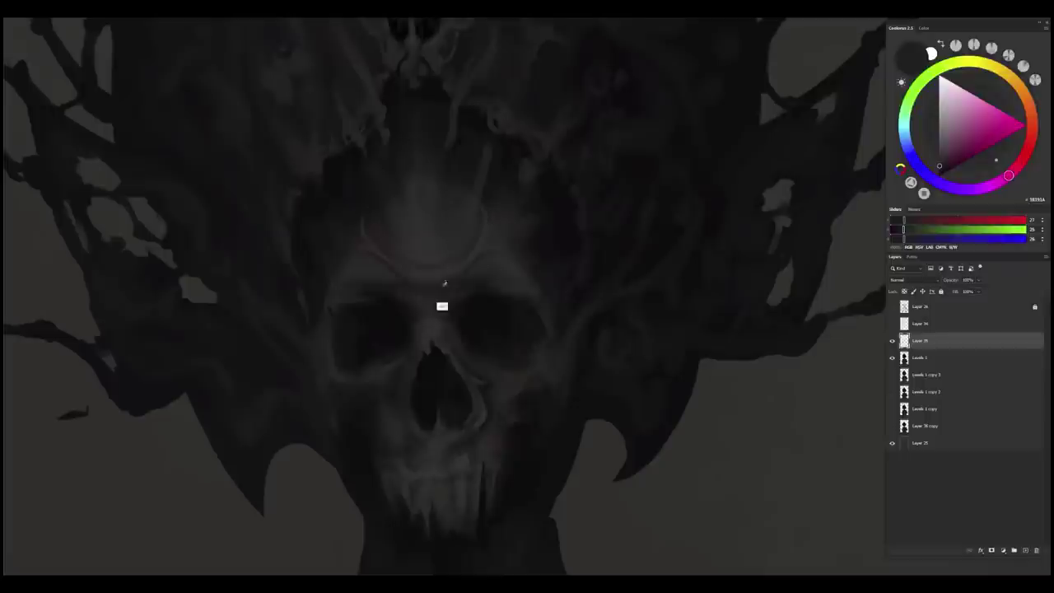
left_click(444, 285, "alt")
left_click(428, 266, "alt")
left_click(472, 244, "alt")
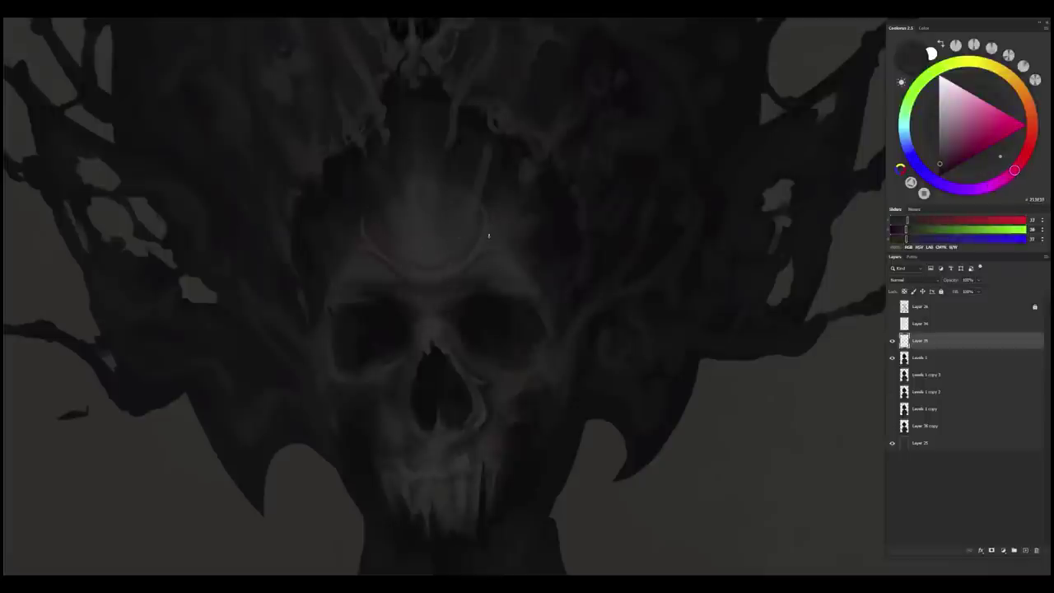
- Warp the painted face details by pulling the upper forehead corner slightly inward
key("ctrl+0")
left_click_drag(461, 156, 584, 365, "ctrl")
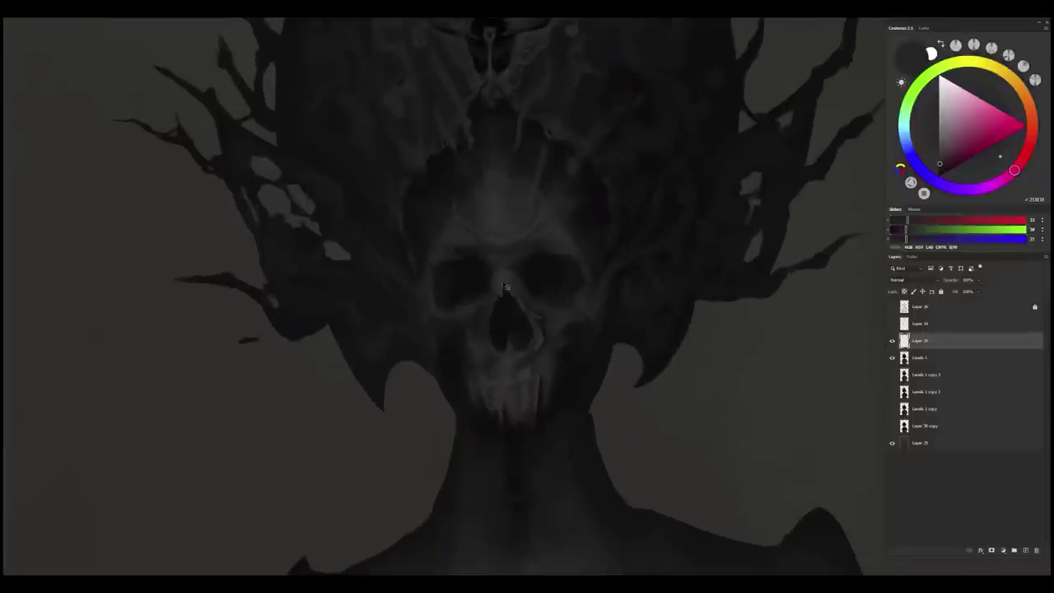
key("ctrl+t")
left_click_drag(447, 183, 461, 181)
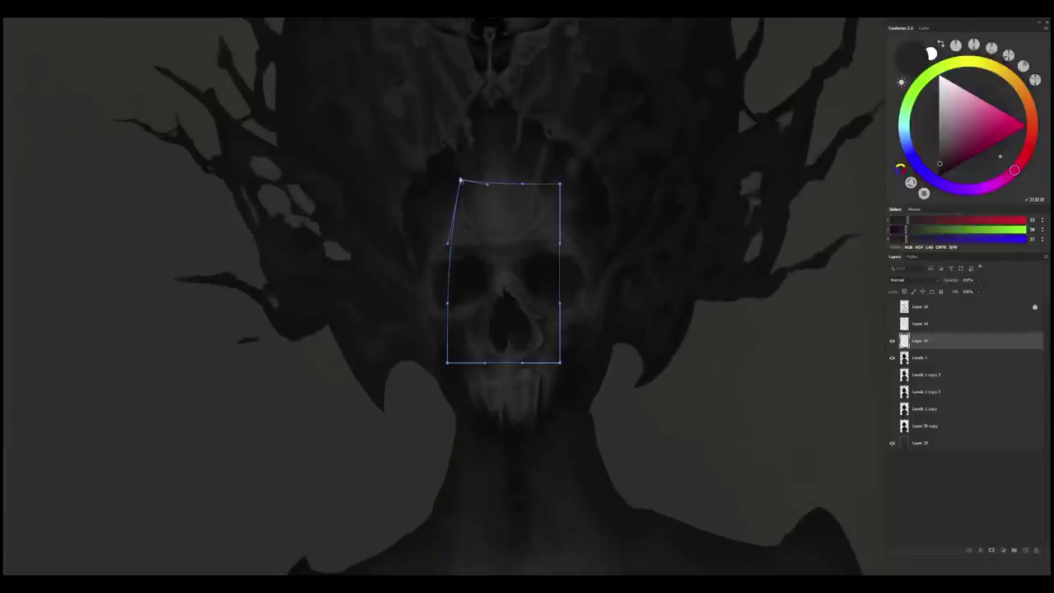
key("Return")
- Soften the shading across the reshaped forehead dome and its outer edges with sampled greys
mouse_move(596, 364)
left_mouse_down("ctrl")
mouse_move(576, 334)
mouse_move(593, 380)
left_mouse_up("ctrl")
left_click(542, 284, "alt")
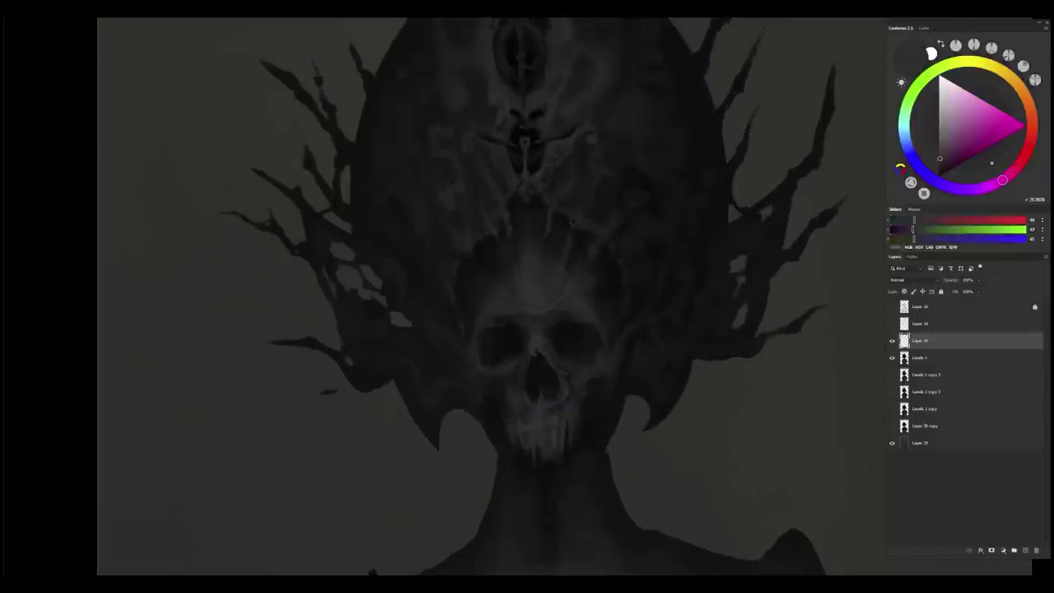
left_click(559, 293, "alt")
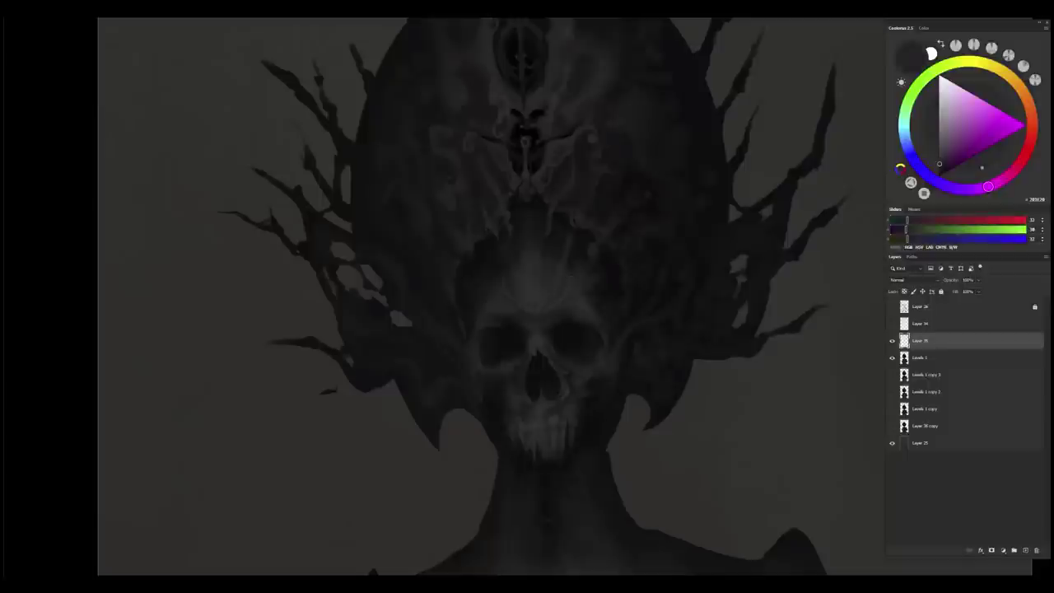
left_click(511, 293, "alt")
- Refine the rim of the nasal opening and shade the cheek and upper jaw beside it with sampled tones
key("ctrl+0")
left_click_drag(623, 320, 574, 317, "ctrl")
left_click_drag(507, 234, 527, 247, "ctrl")
left_click(513, 258, "alt")
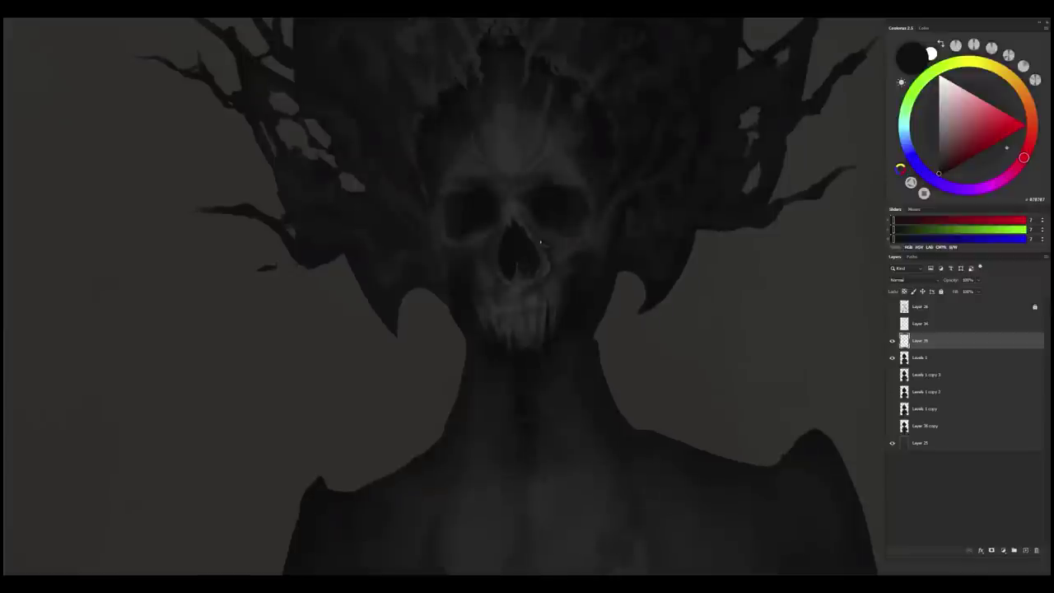
left_click(503, 230, "alt")
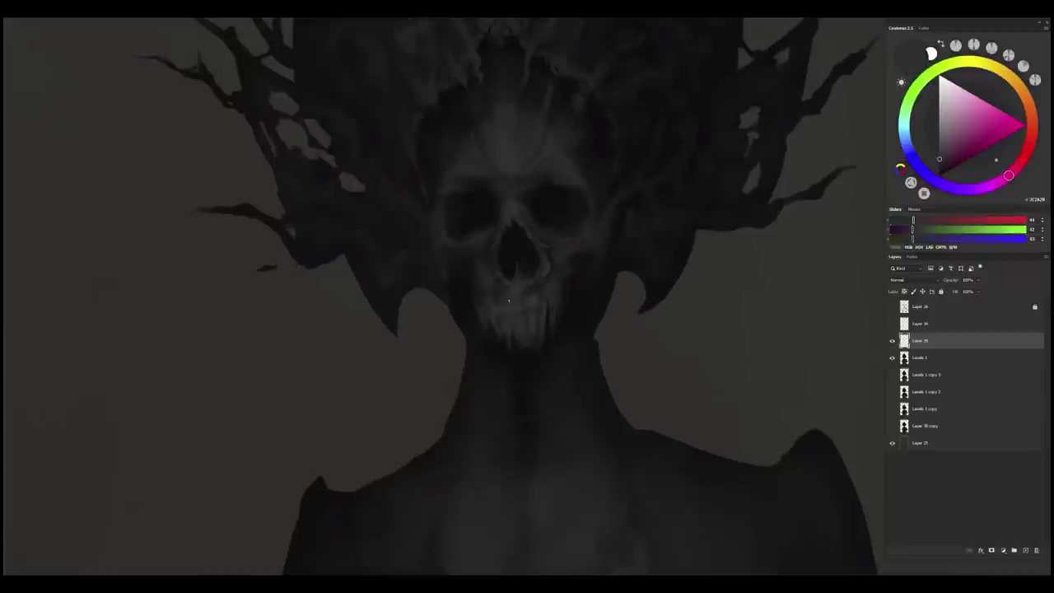
left_click(492, 262, "alt")
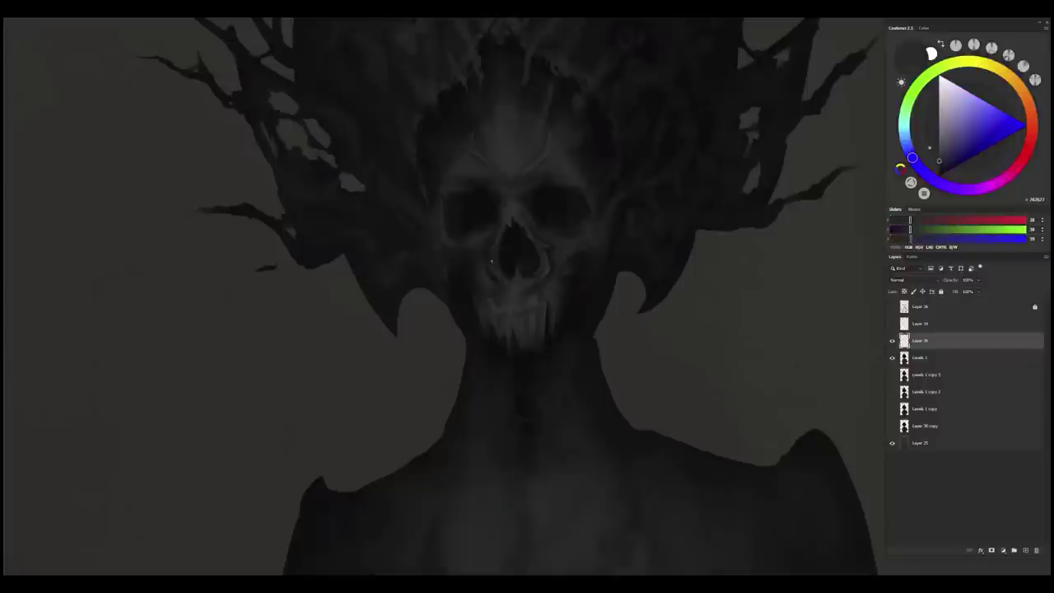
left_click(492, 274, "alt")
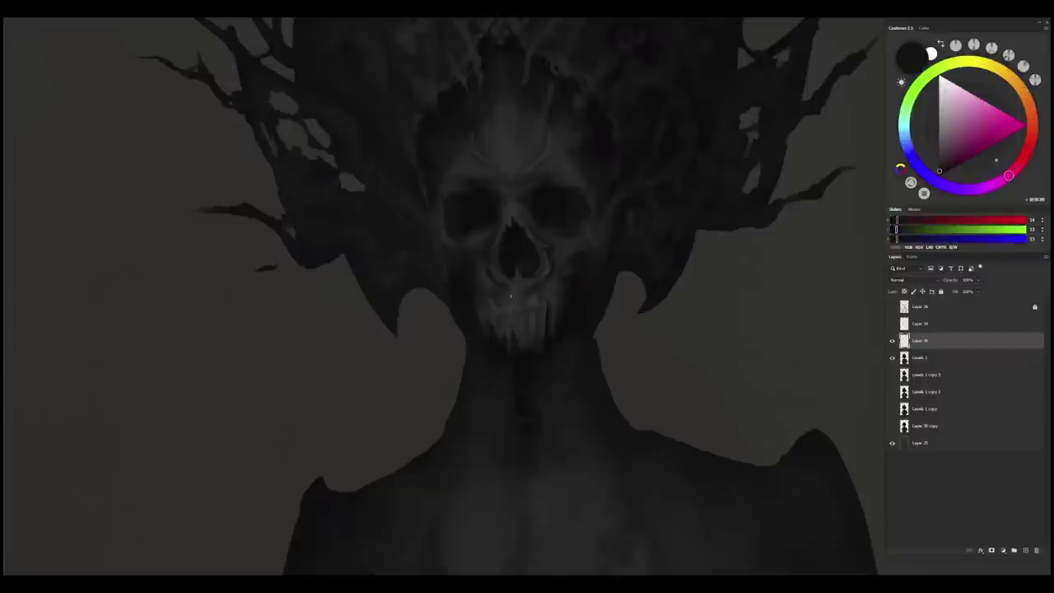
- Darken the temple and the recesses along the forehead's upper edge beneath the headdress with sampled near-black tones
key("ctrl+0")
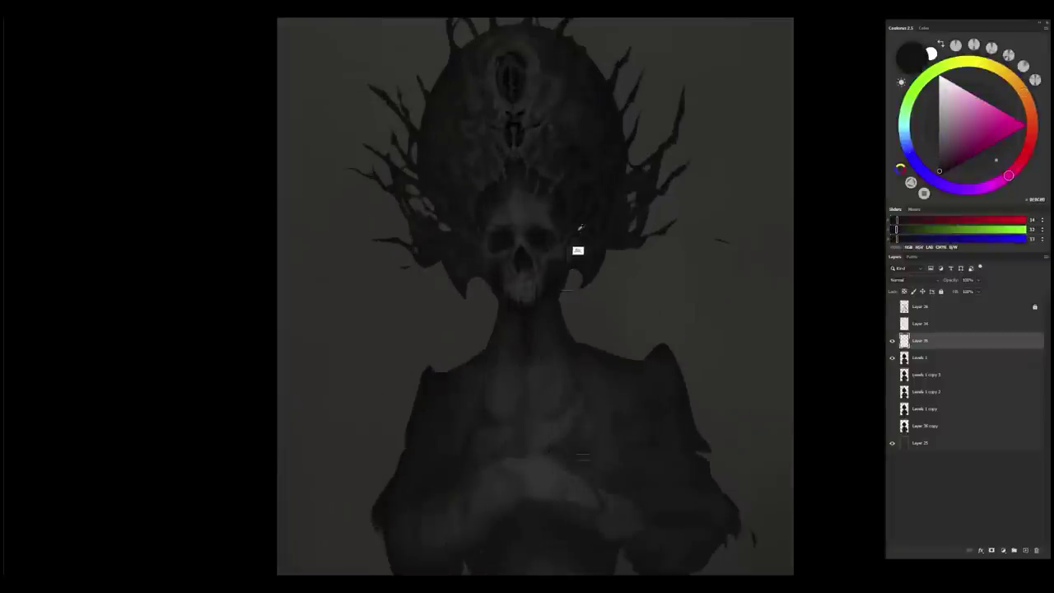
left_click(557, 220, "alt")
left_click(556, 240, "alt")
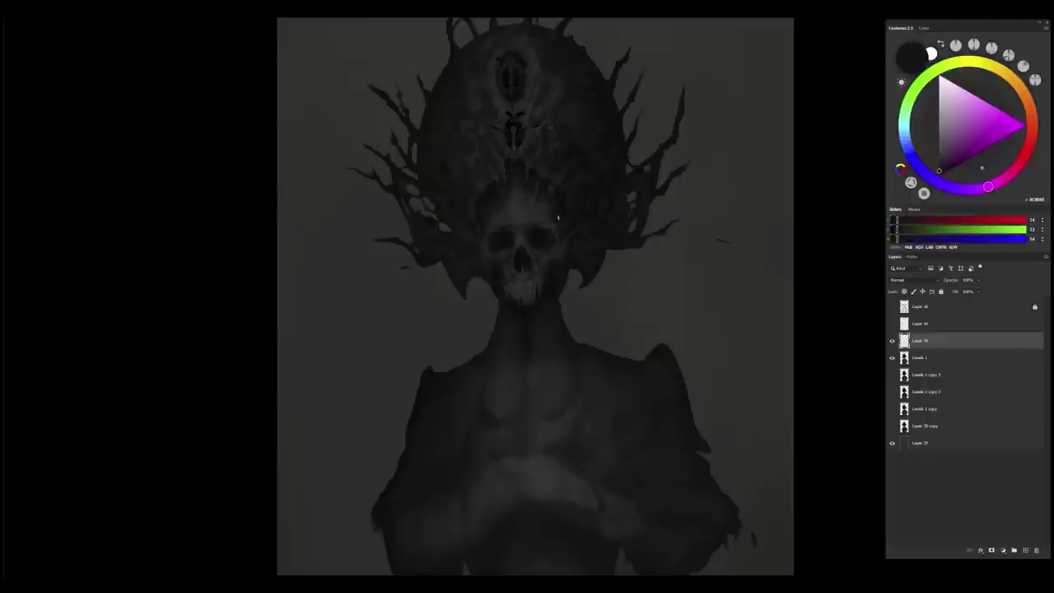
left_click(543, 185, "alt")
left_click(515, 130, "alt")
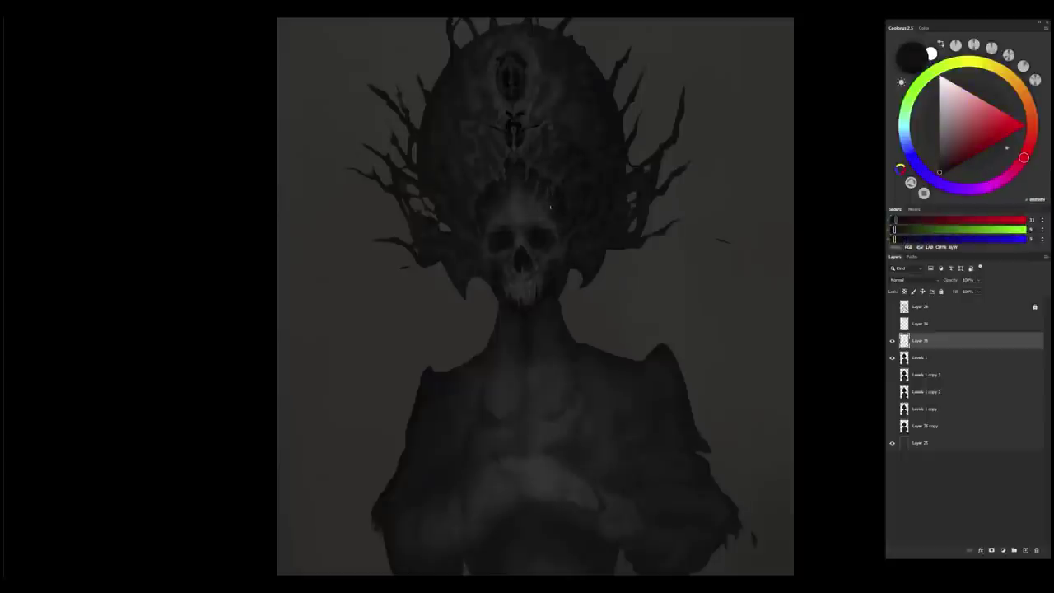
left_click(548, 193, "alt")
left_click(549, 200, "alt")
left_click(549, 200, "alt")
- Free-transform the painted detail layer together with the figure layer beneath it, adjusting the figure slightly sideways
left_click_drag(576, 325, 539, 317)
left_click(912, 356)
left_click(923, 341, "shift")
key("ctrl+t")
left_click_drag(532, 280, 528, 436)
left_click_drag(675, 282, 680, 282)
key("Return")
- Paint the outer nasal rim and the adjoining cheek surface using greys sampled beside the nasal cavity
left_click_drag(600, 326, 609, 329)
left_click_drag(523, 326, 579, 324)
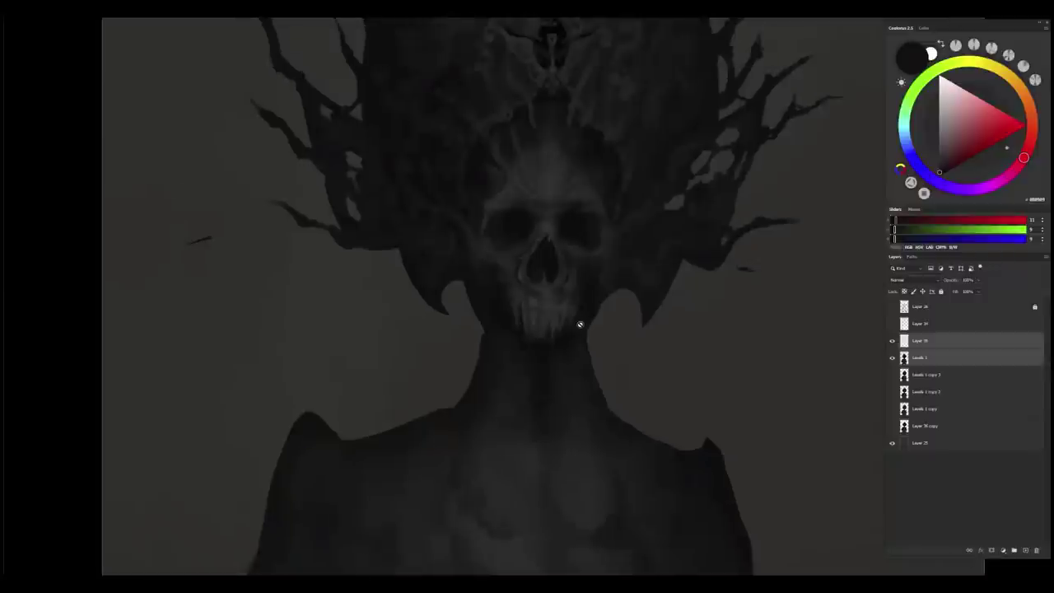
scroll(585, 327, "up", 5)
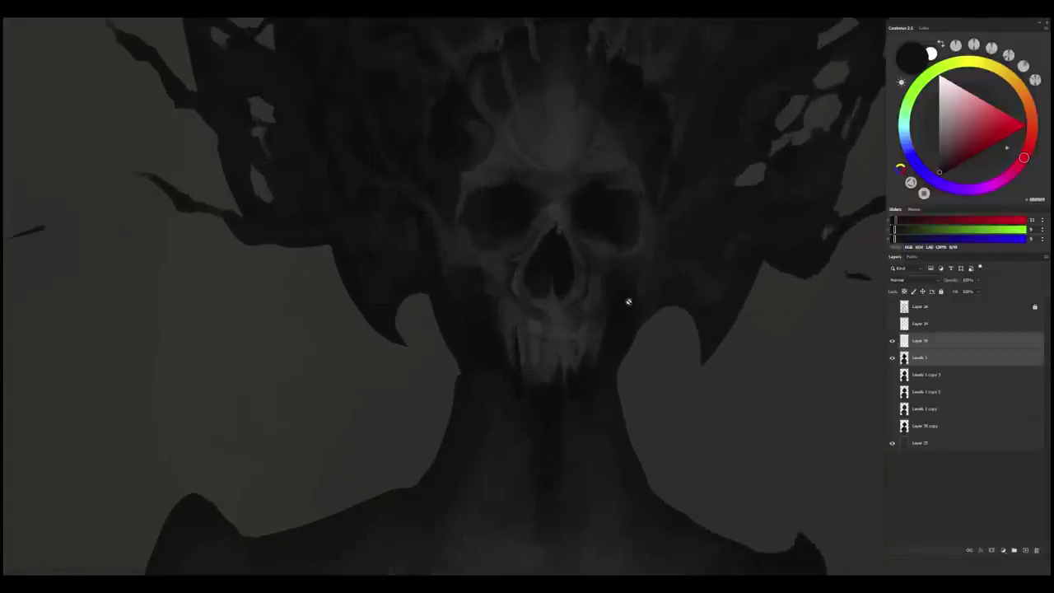
left_click(566, 237, "alt")
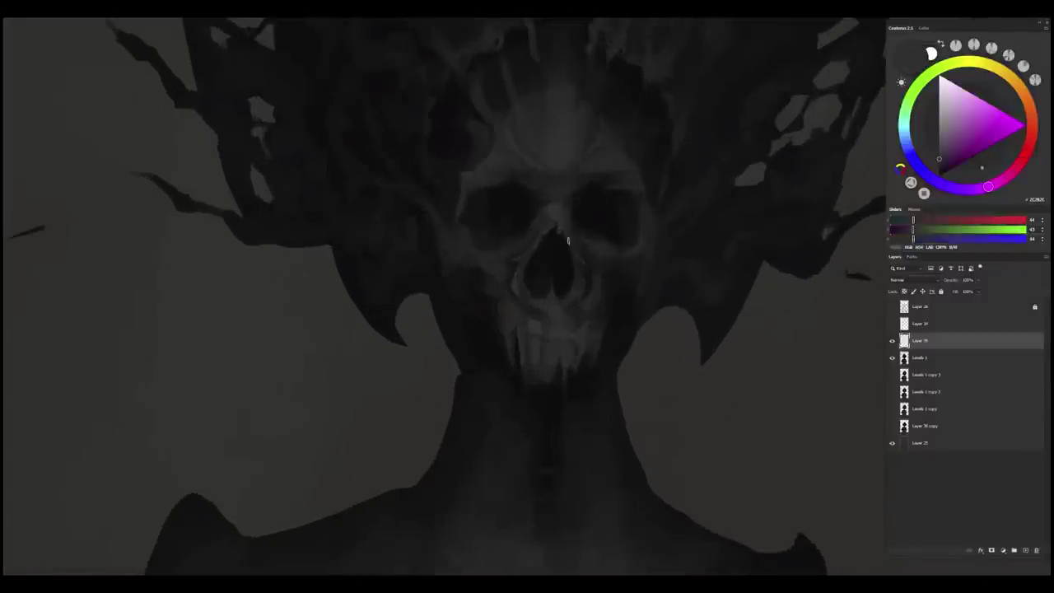
left_click(599, 271, "alt")
left_click(596, 268, "alt")
left_click_drag(587, 262, 581, 253)
- Paint small curved highlights and shadows on both sides of the nasal bridge with sampled greys
left_click(562, 210, "alt")
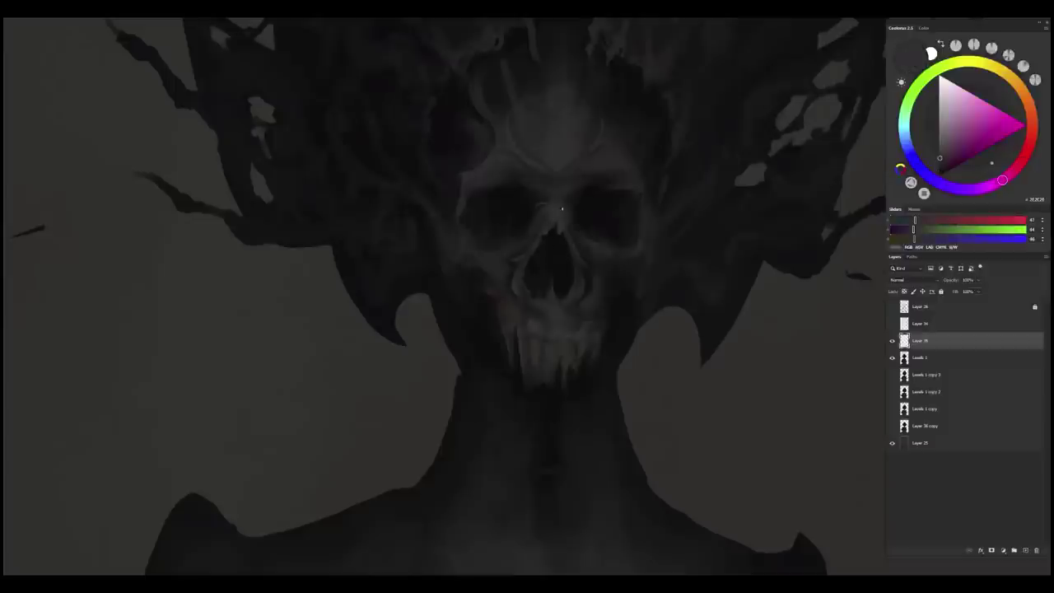
left_click(540, 225, "alt")
left_click_drag(552, 217, 549, 238)
left_click(544, 202, "alt")
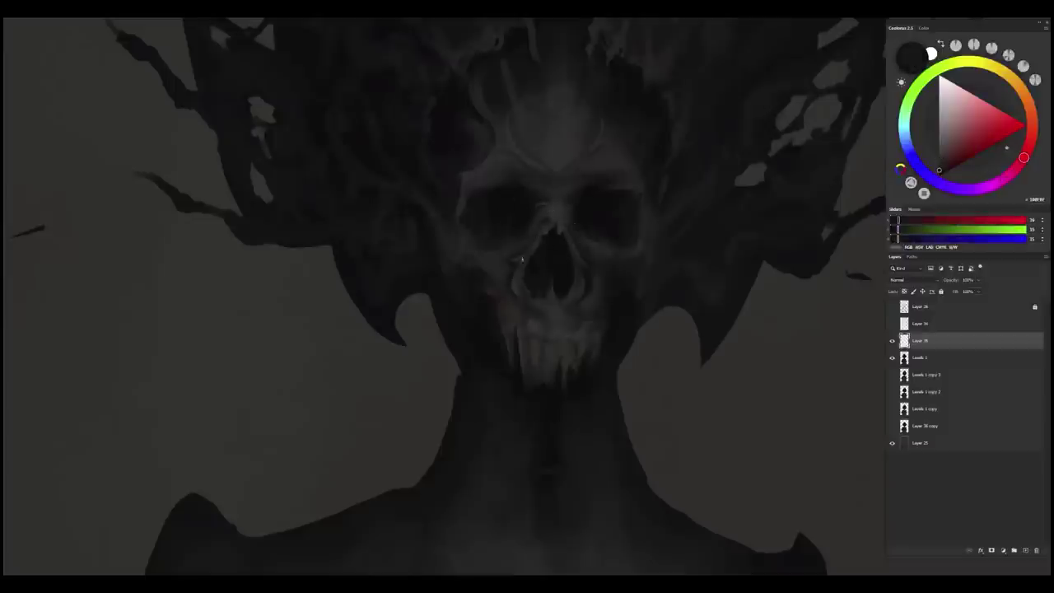
left_click(560, 212, "alt")
left_click(572, 214, "alt")
left_click(570, 220, "alt")
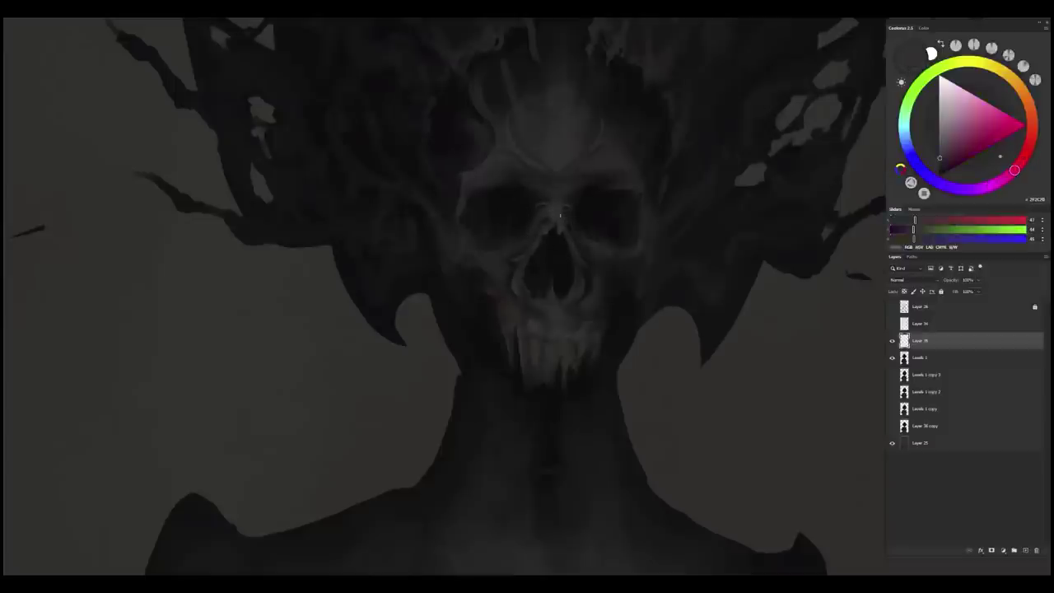
- Shape a small ridge across the nasal bridge and sharpen the top of the nasal cavity
left_click(571, 238, "alt")
left_click(566, 239, "alt")
left_click(561, 241, "alt")
left_click(543, 224, "alt")
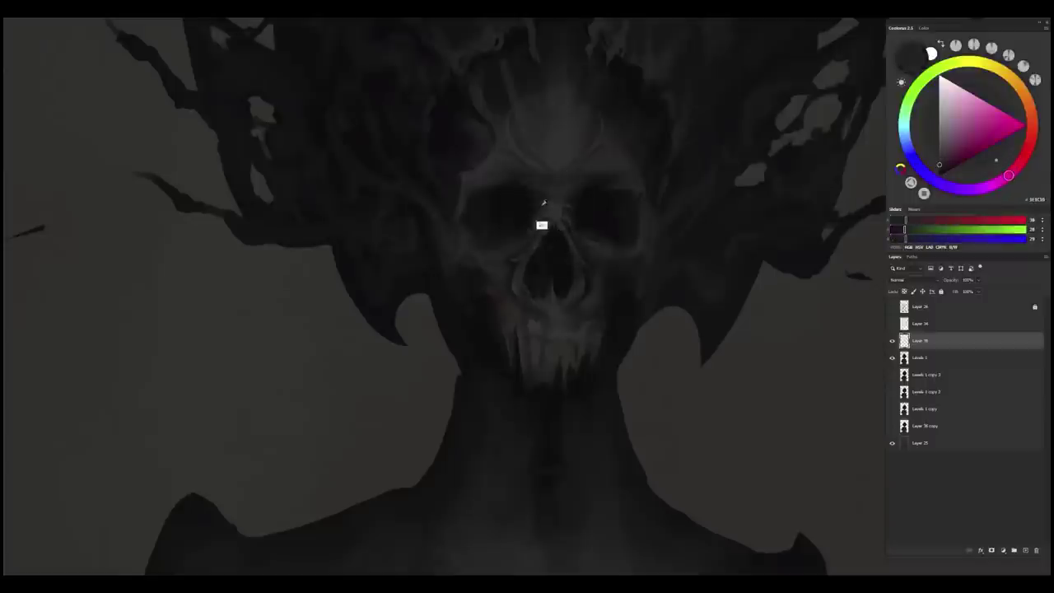
left_click(545, 203, "alt")
left_click(564, 219, "alt")
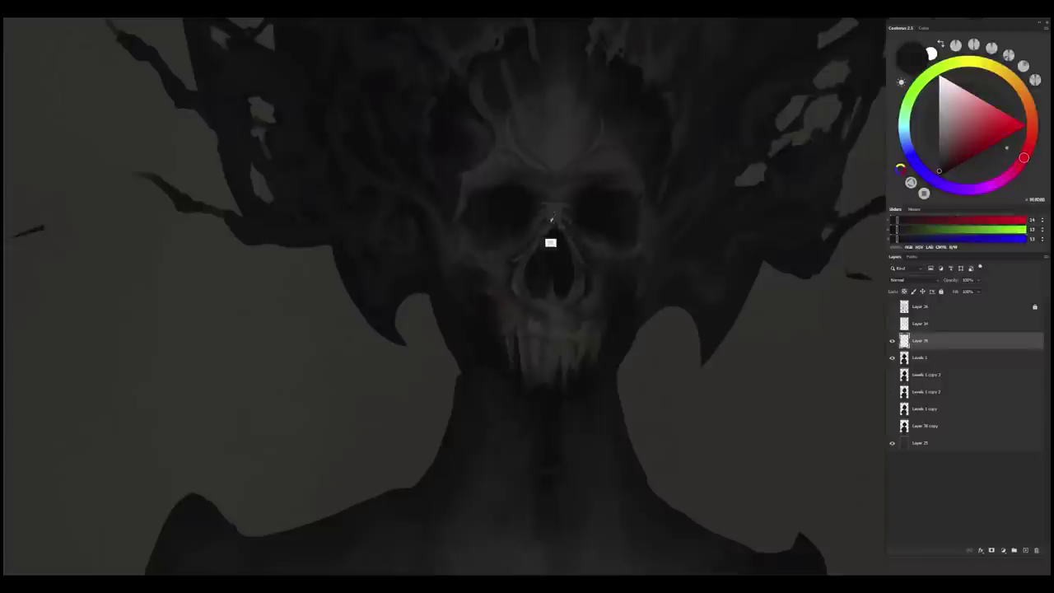
left_click(551, 219, "alt")
- Mirror the canvas horizontally and refine the inner nasal rim and cavity edges with sampled dark tones
key("ctrl+shift+h")
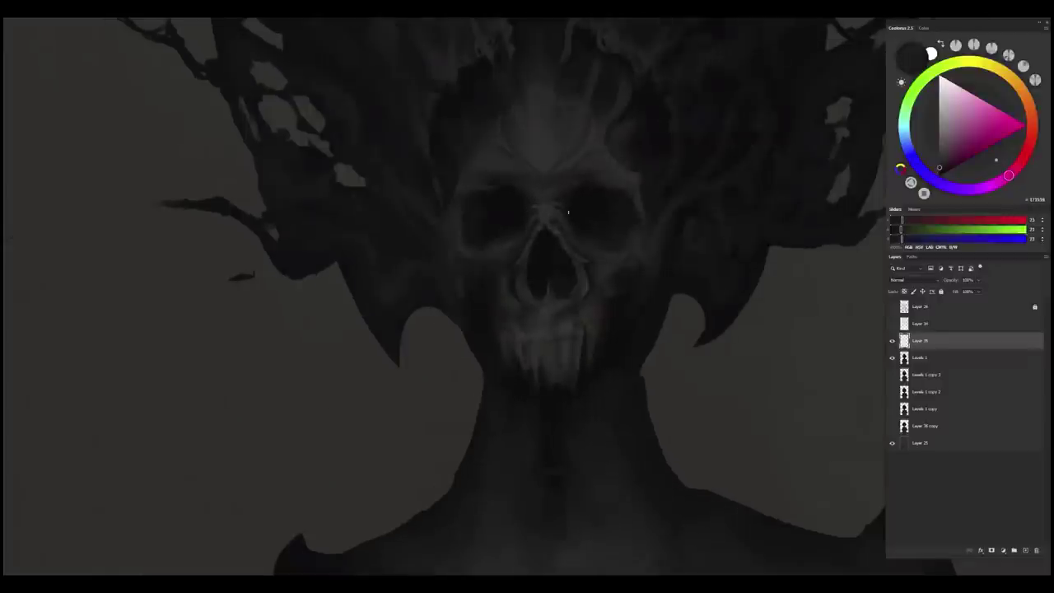
left_click(549, 204, "alt")
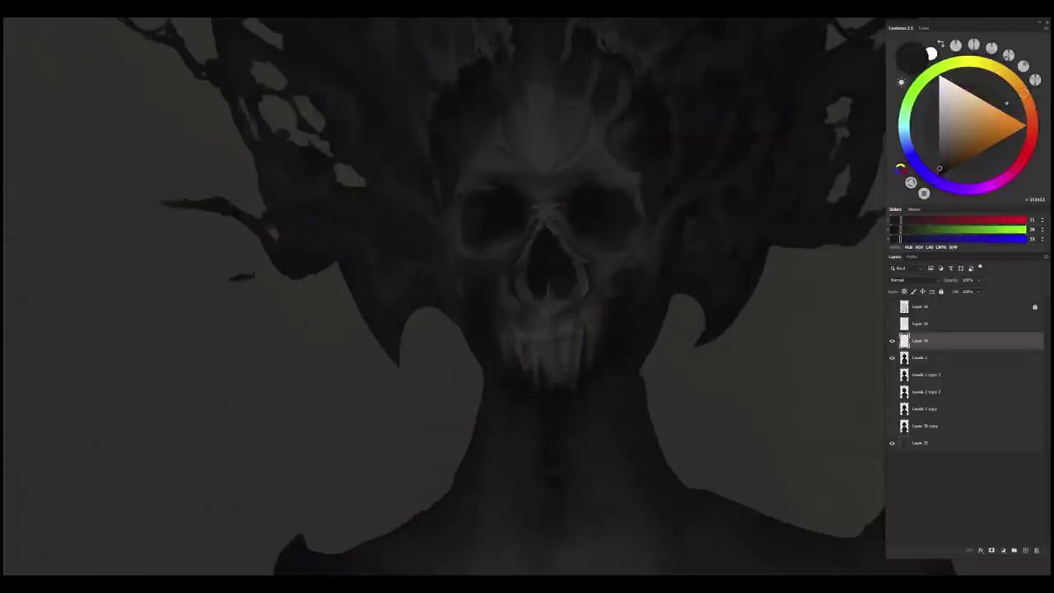
left_click(548, 223, "alt")
left_click(543, 246, "alt")
left_click(558, 237, "alt")
left_click(524, 259, "alt")
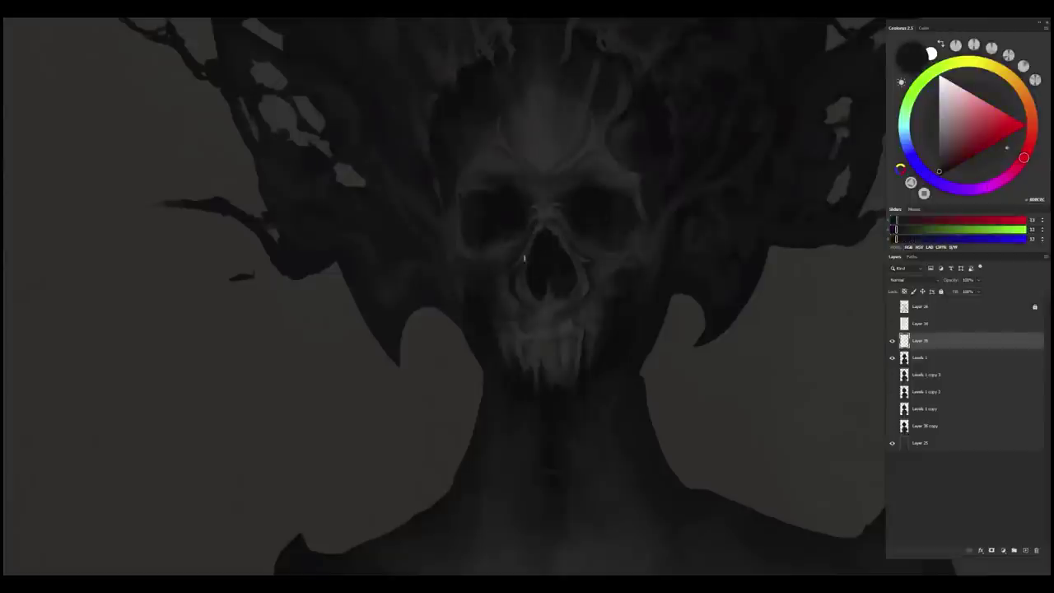
left_click(533, 224, "alt")
left_click(532, 215, "alt")
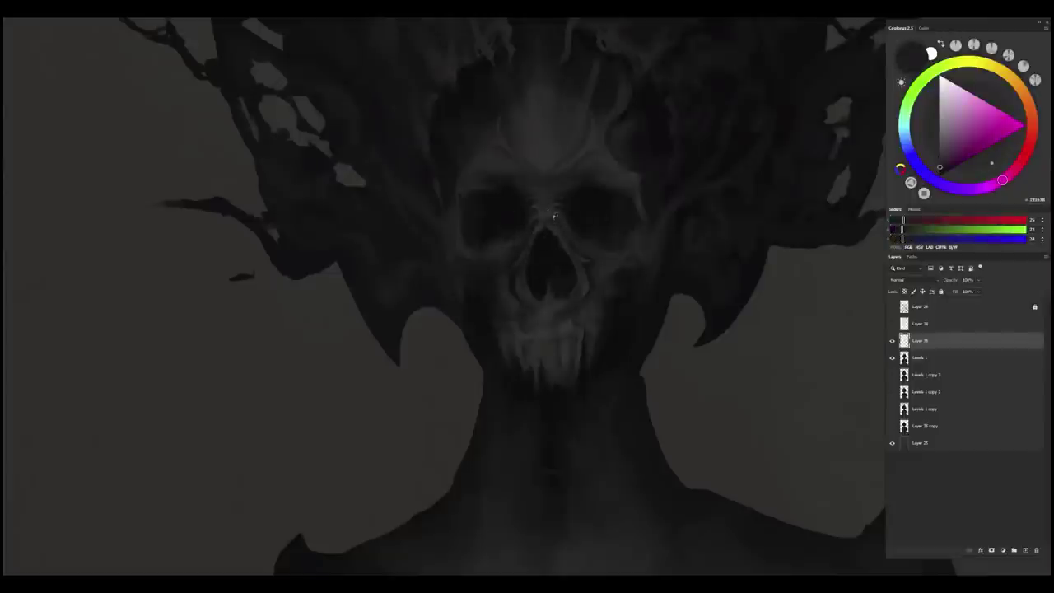
- Smooth the nasal bridge between the eye sockets and round off the top and side rim of the nasal cavity
left_click(550, 202, "alt")
left_click(553, 203, "alt")
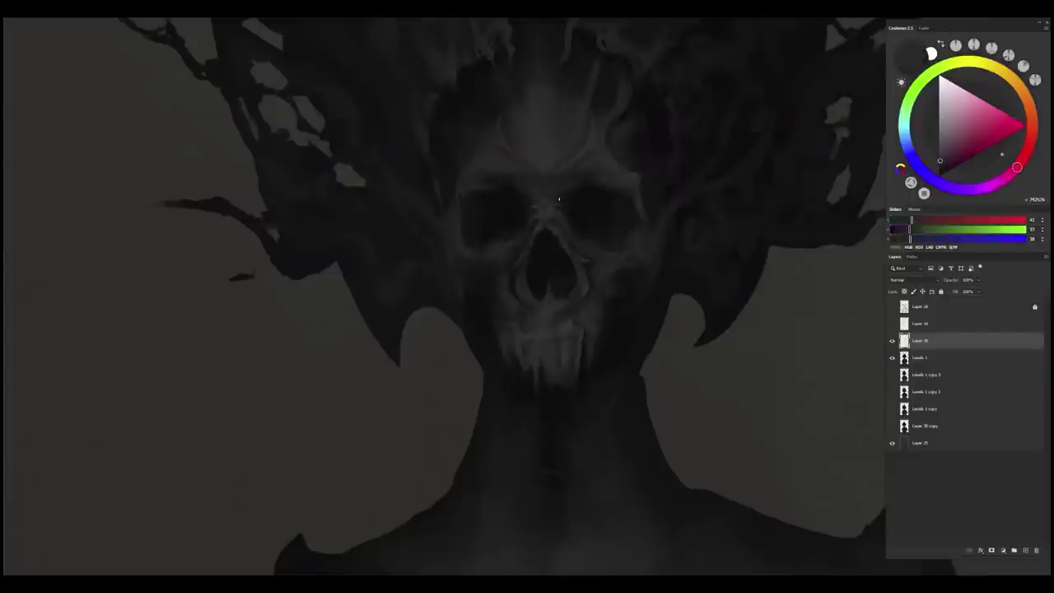
left_click(516, 201, "alt")
left_click(528, 208, "alt")
left_click(546, 235, "alt")
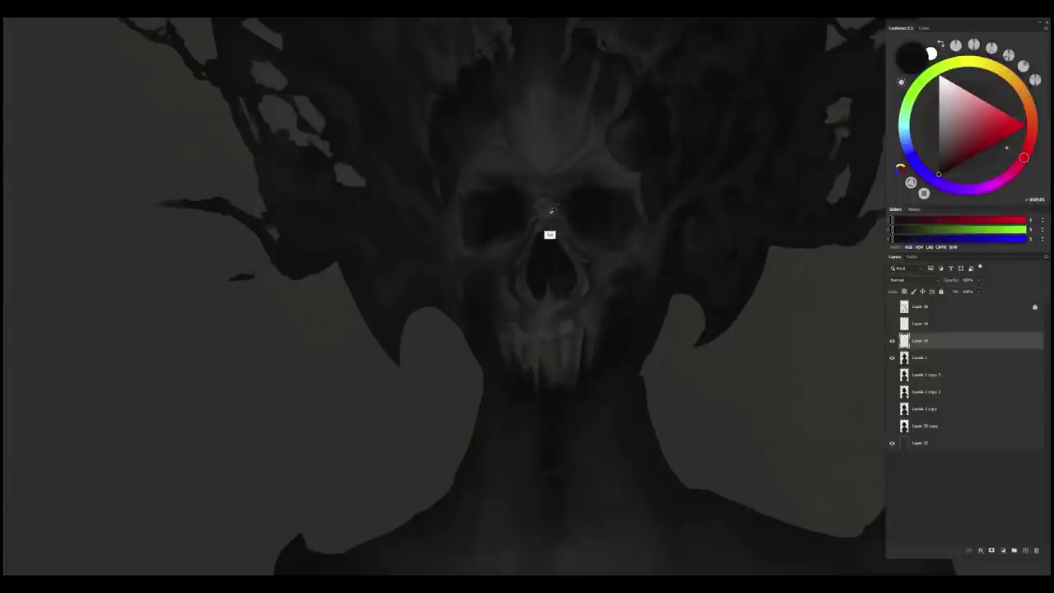
left_click(550, 236, "alt")
left_click(579, 245, "alt")
left_click(564, 209, "alt")
left_click(599, 289, "alt")
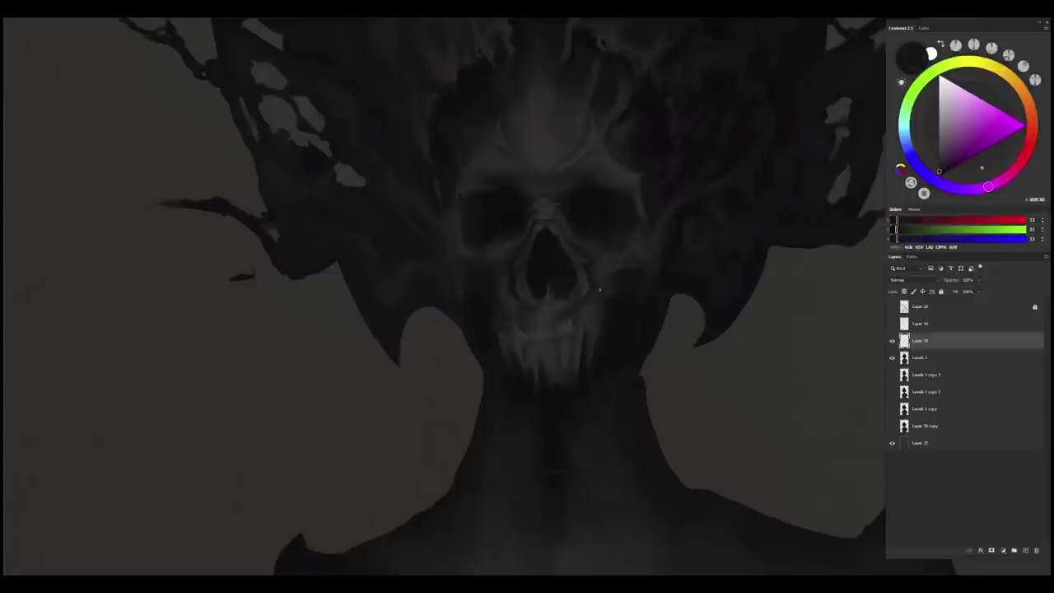
- Mirror the canvas, define the cheekbone and the dark hollow under it, and touch up the teeth with sampled greys
key("f")
key("ctrl+0")
left_click(579, 369, "ctrl")
left_click(568, 318, "ctrl")
left_click(553, 240, "alt")
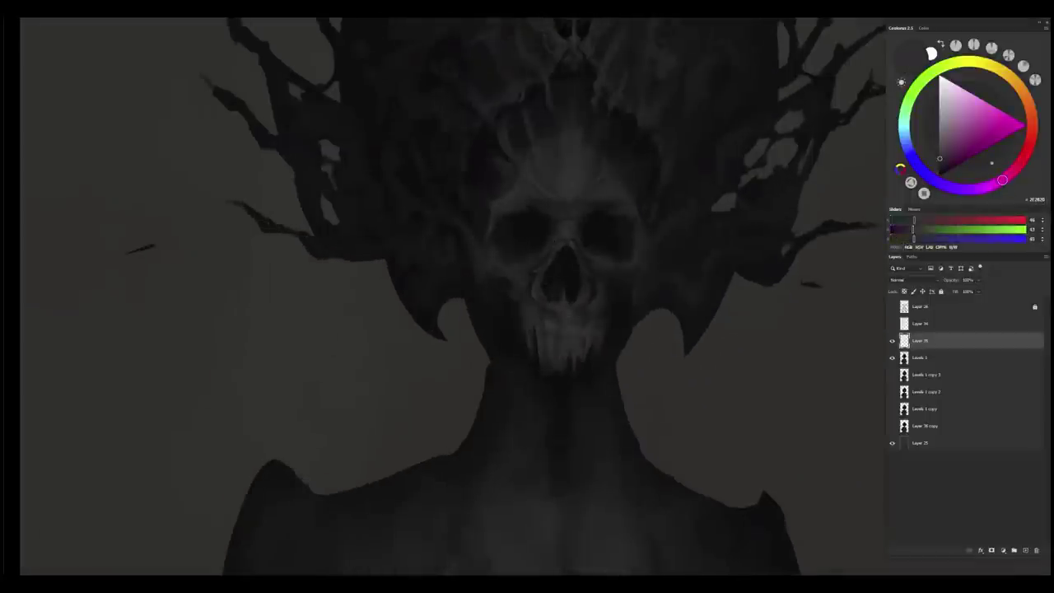
left_click_drag(580, 330, 576, 332)
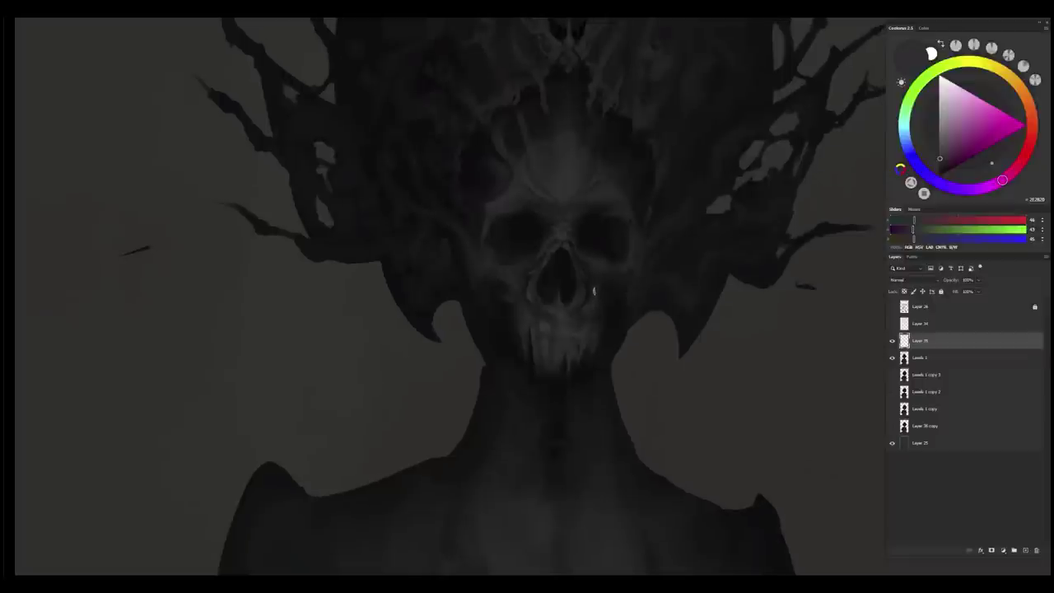
scroll(589, 329, "down", 3)
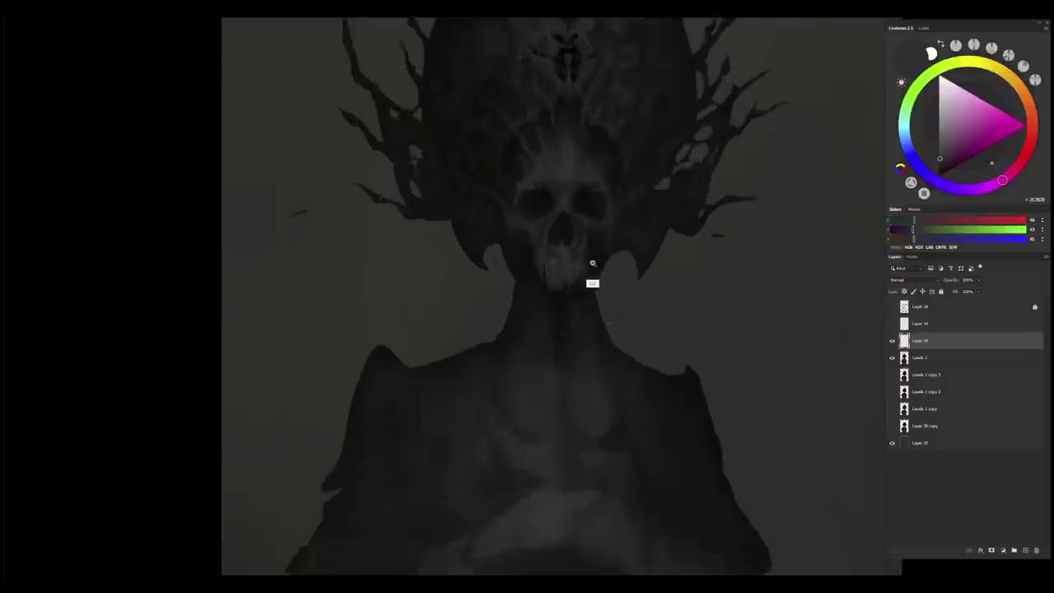
scroll(607, 230, "up", 2)
left_click(614, 215, "alt")
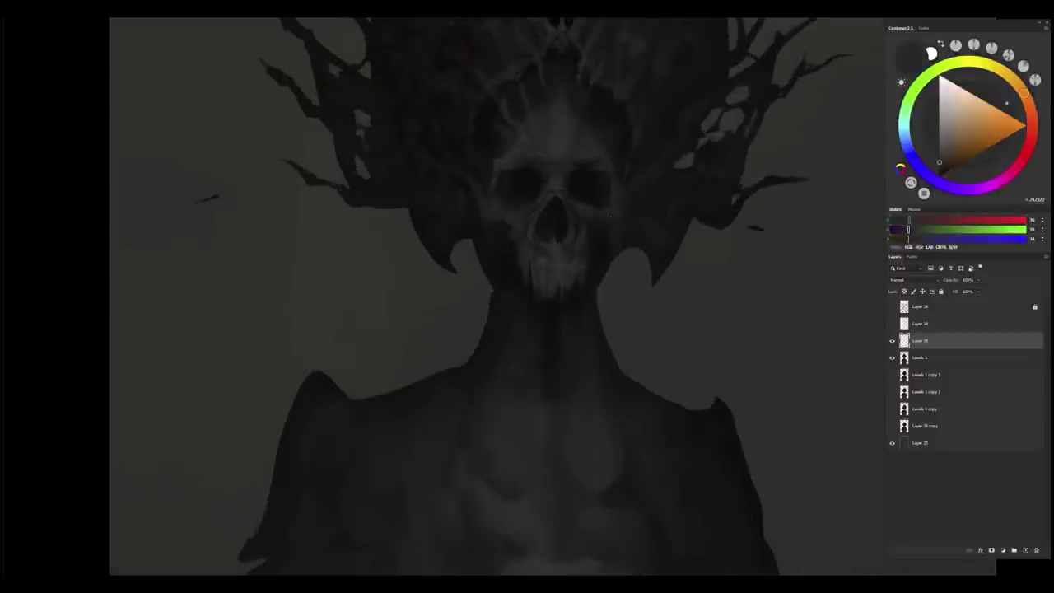
left_click(605, 227, "alt")
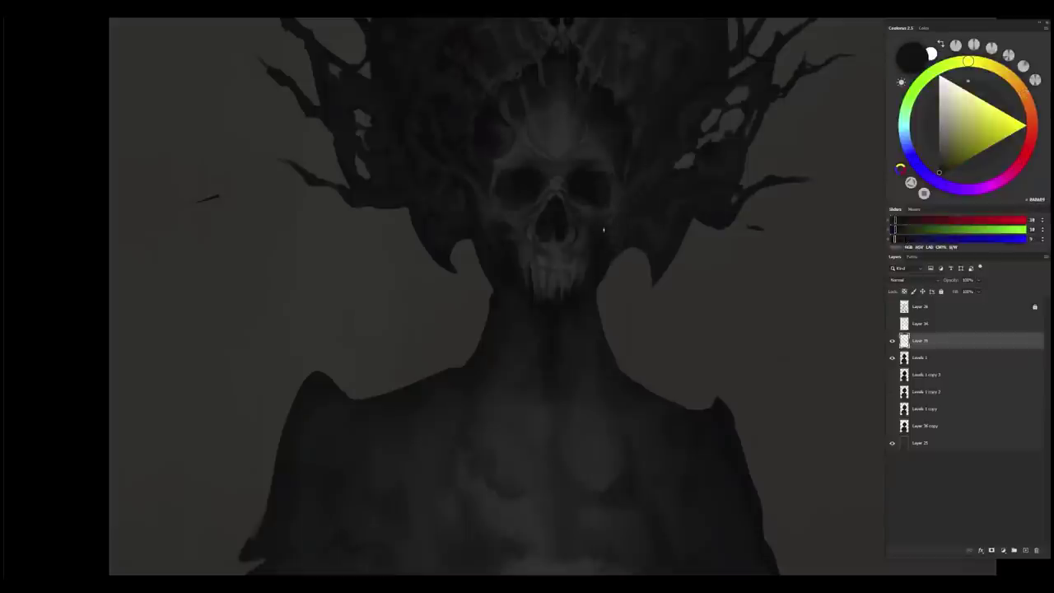
left_click(545, 297, "alt")
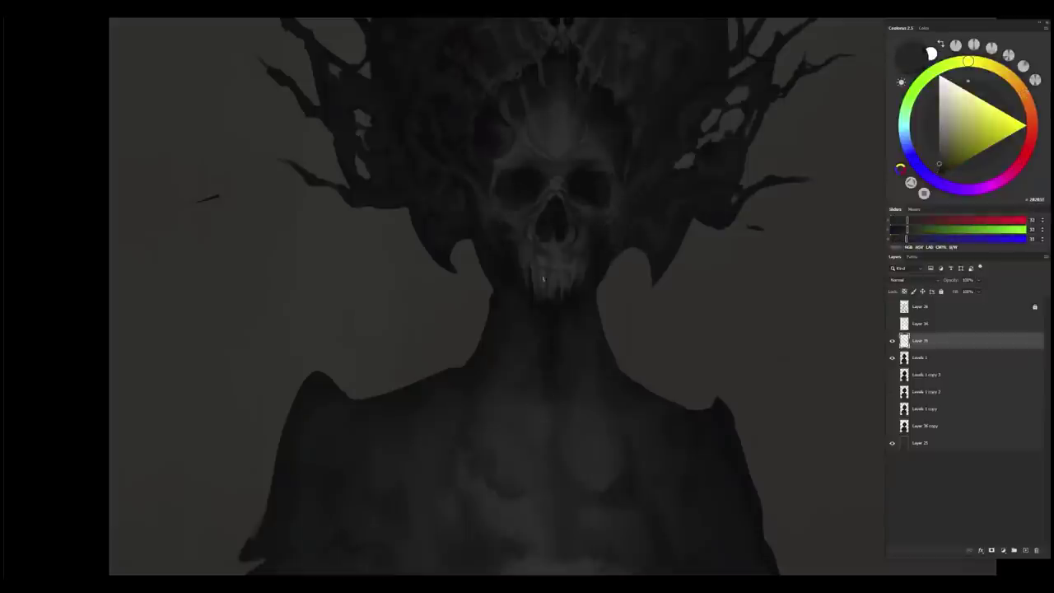
- Mirror the canvas back and darken the hollow beneath the opposite cheekbone with a sampled near-black
key("ctrl+shift+h")
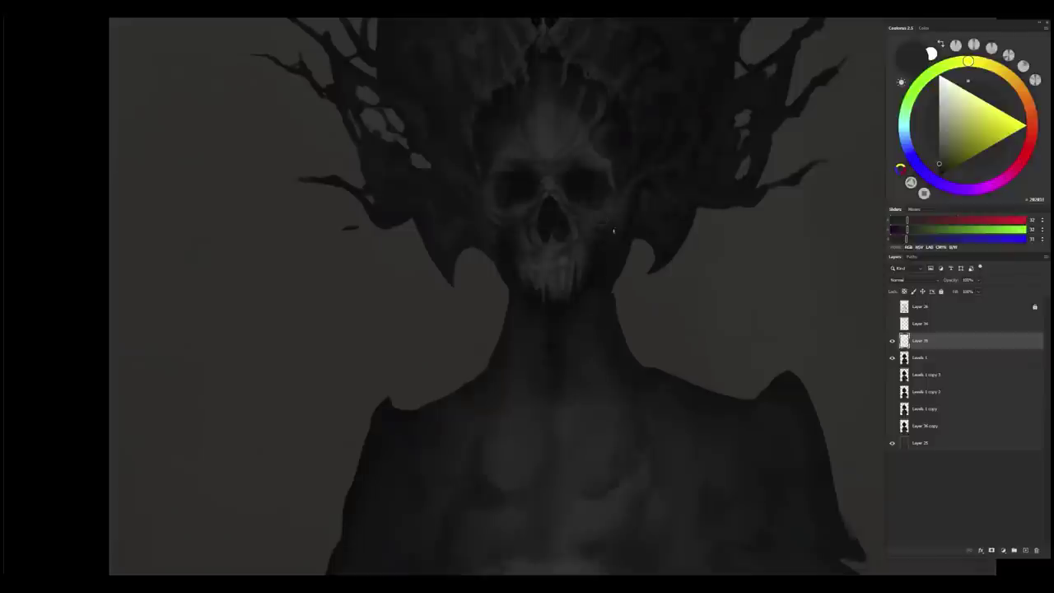
left_click(617, 222, "alt")
left_click_drag(604, 265, 564, 282)
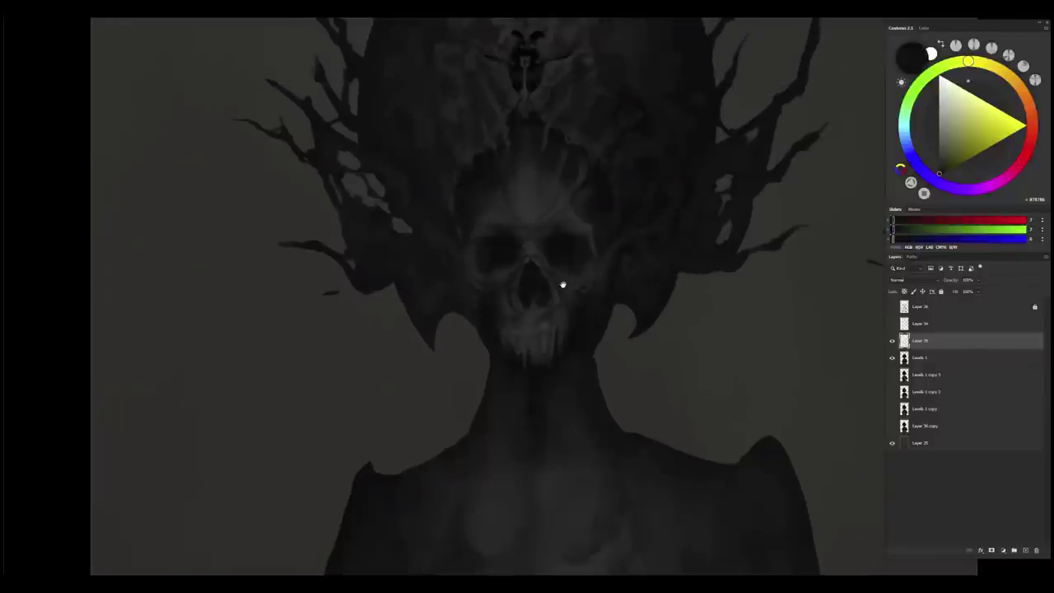
- Paint an arched bony ridge framing the top of the forehead below the headdress, using sampled light and dark greys
left_click(516, 152, "alt")
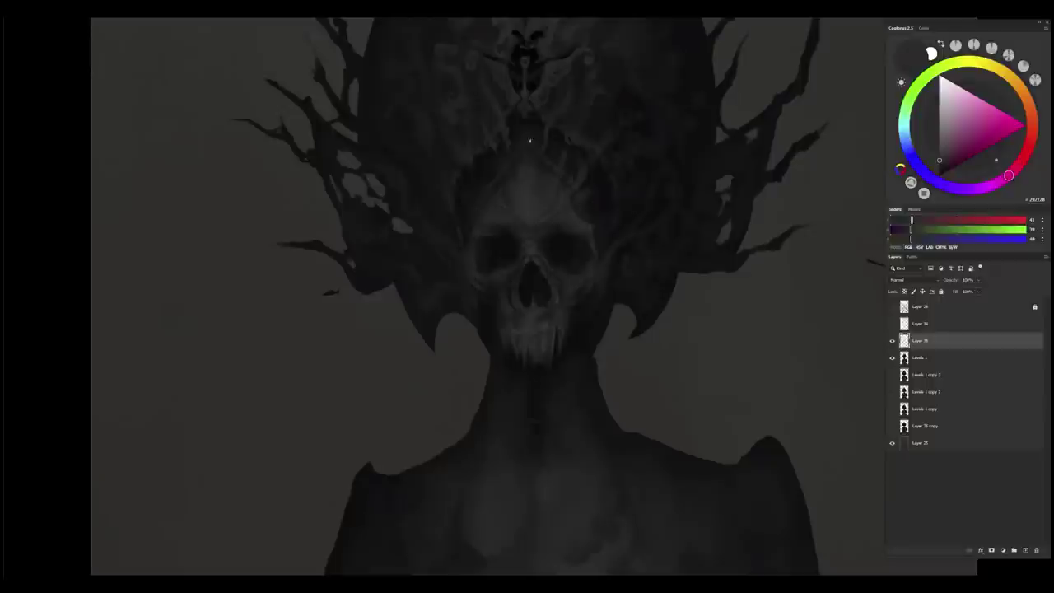
left_click_drag(632, 262, 605, 247)
left_click(558, 118, "alt")
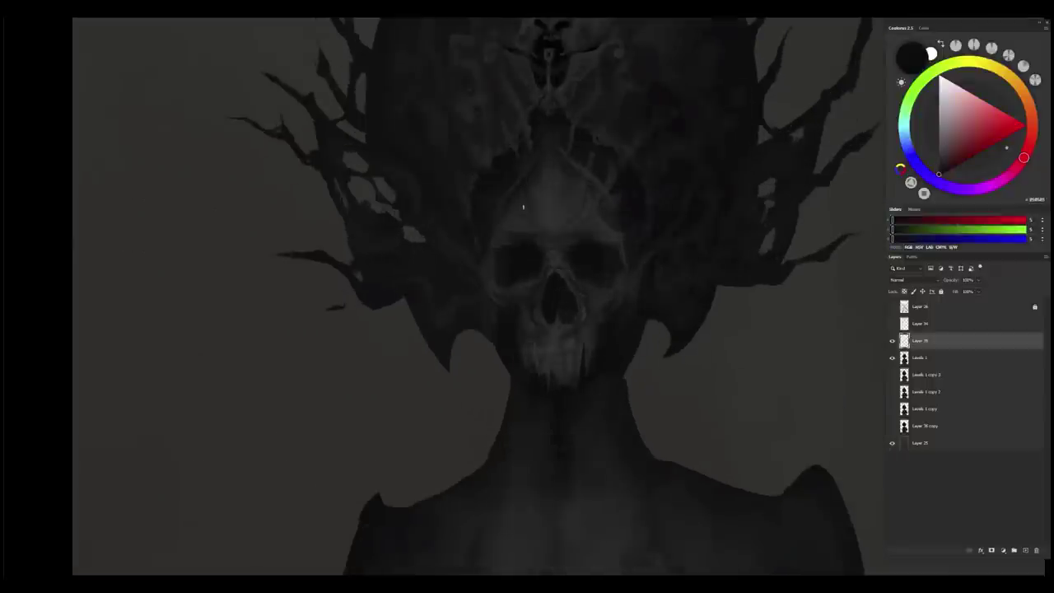
left_click(545, 141, "alt")
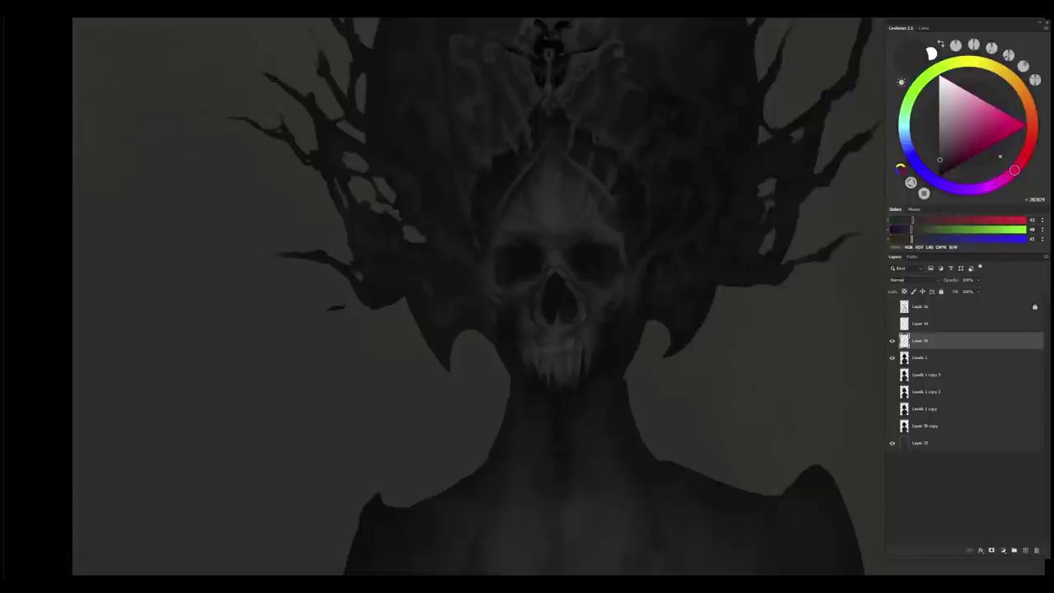
- Refine the arched forehead ridge with sampled near-black and dark greys, cleaning its outer edges and softening its peak
left_click(606, 191, "alt")
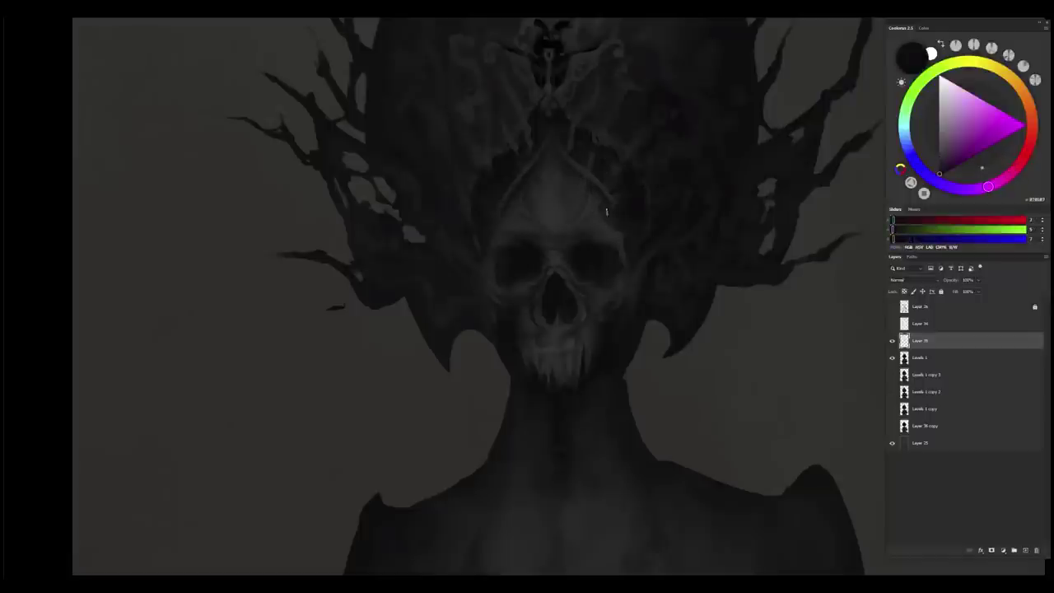
left_click(594, 191, "alt")
left_click(550, 127, "alt")
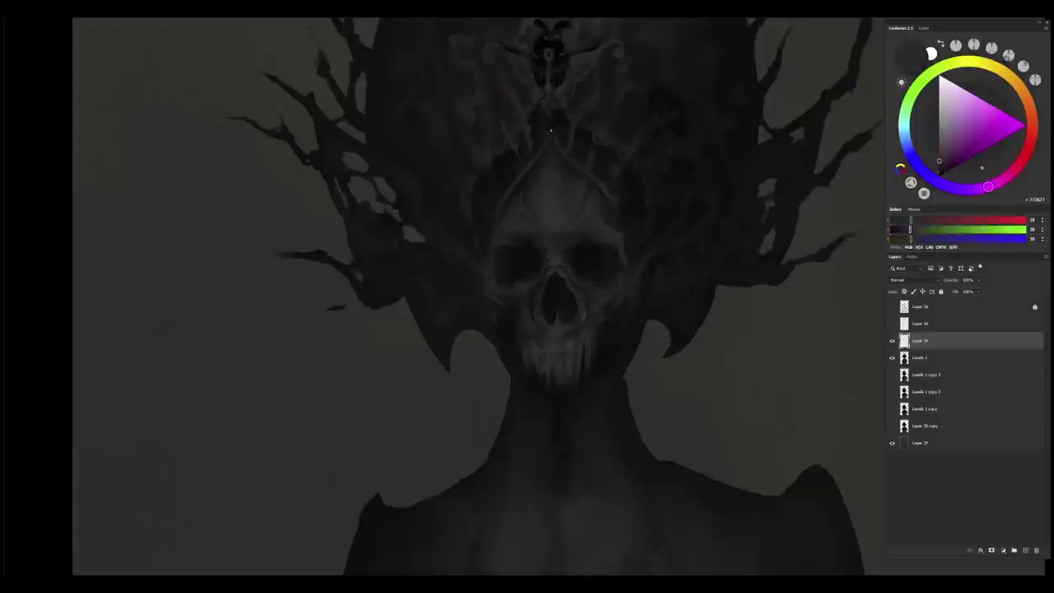
left_click(524, 170, "alt")
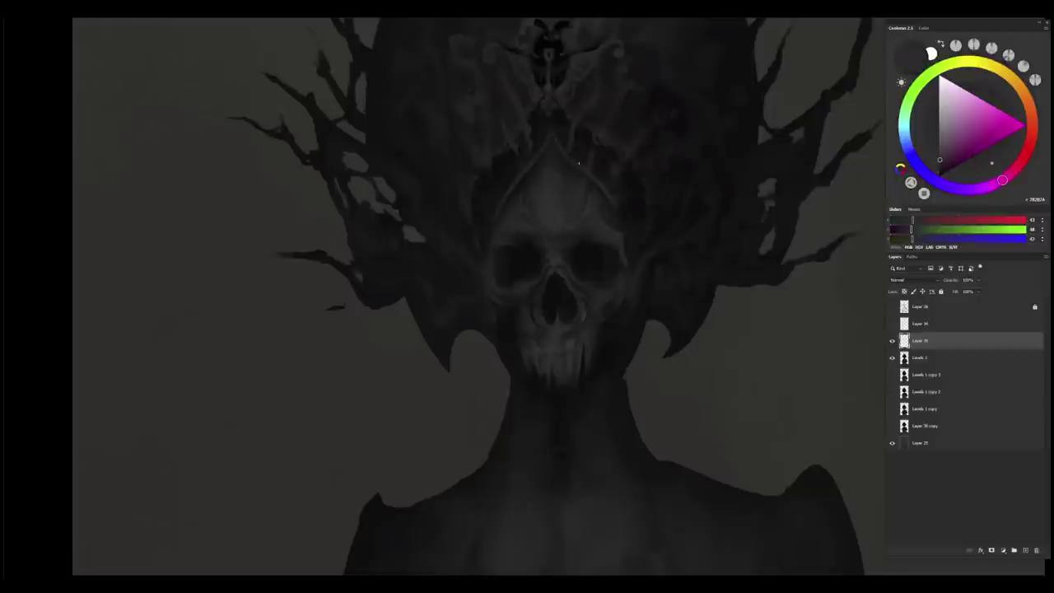
left_click(607, 195, "alt")
left_click_drag(631, 311, 620, 314)
- Mirror the canvas and deepen the shadow around the arched ridge with sampled near-blacks
key("ctrl+shift+h")
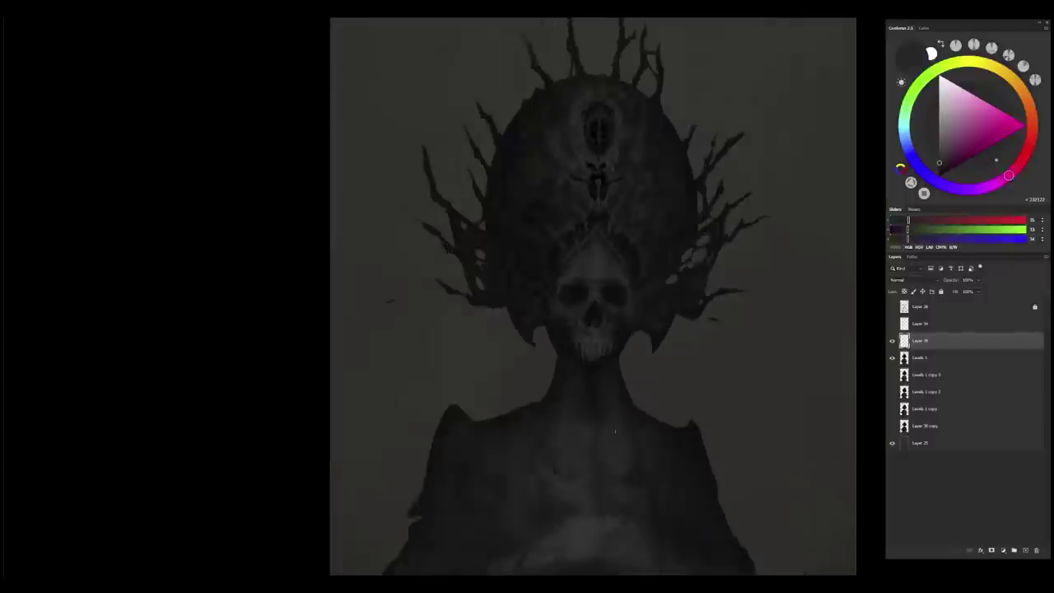
left_click_drag(584, 247, 618, 247)
left_click(543, 253, "alt")
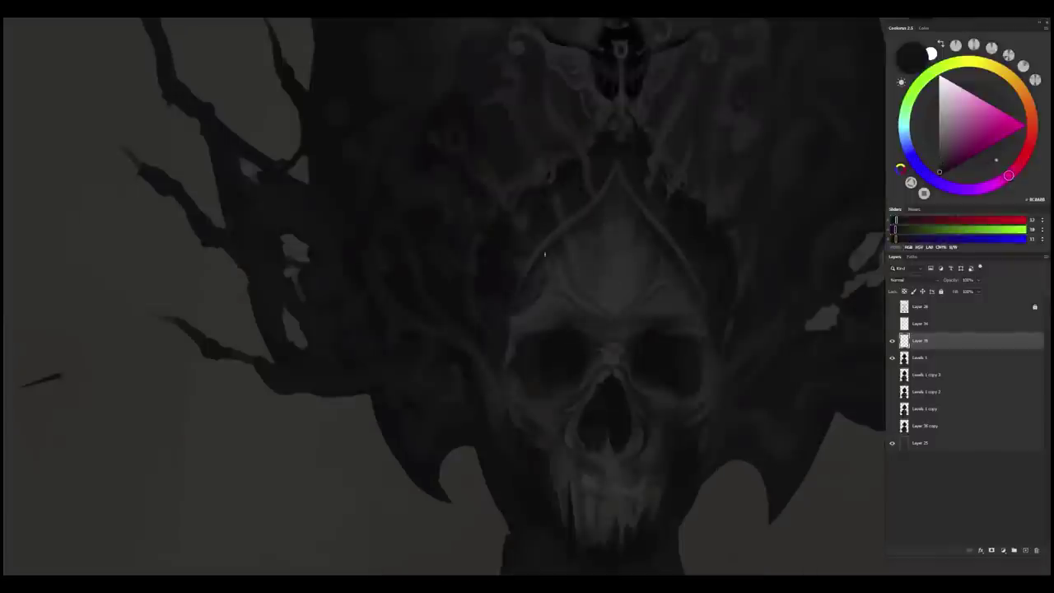
left_click(571, 192, "alt")
left_click(570, 254, "alt")
left_click_drag(570, 258, 543, 262)
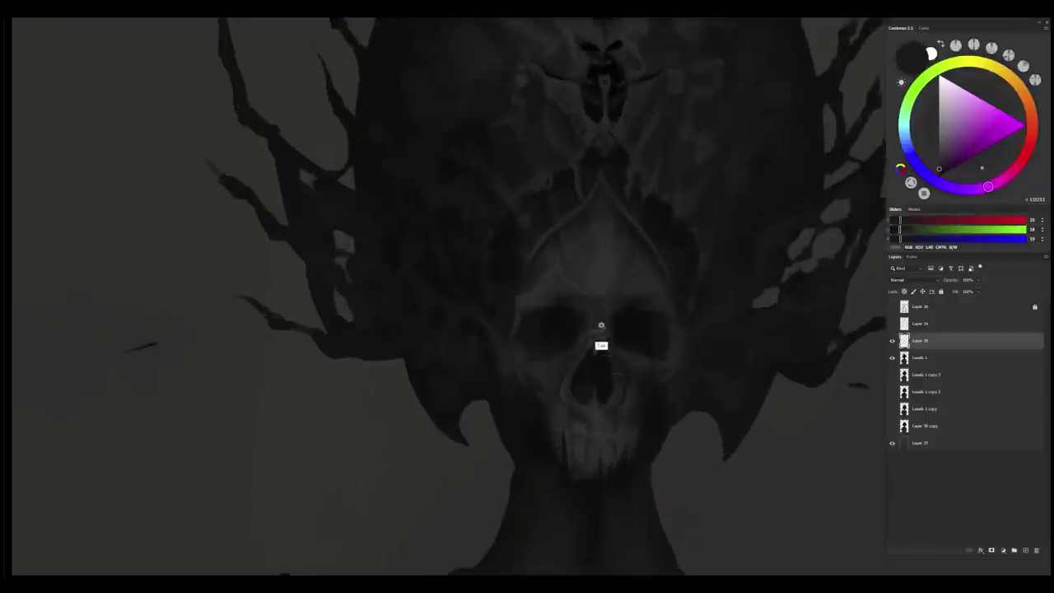
left_click_drag(600, 324, 628, 322)
- Even out both sides of the arched ridge and blend the dark gap around its peak with sampled dark tones
left_click(614, 197, "alt")
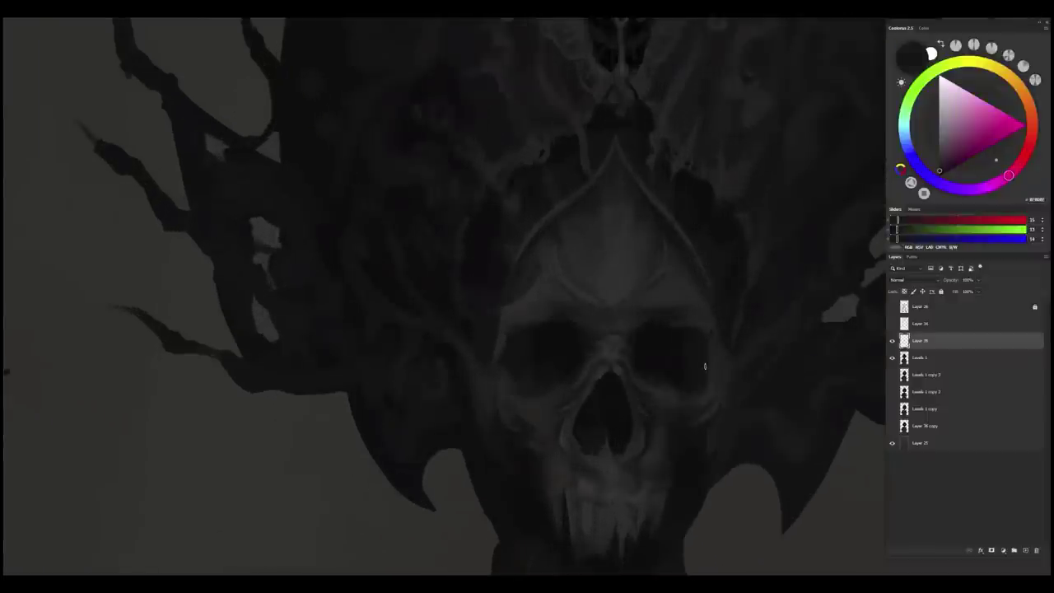
left_click(642, 195, "alt")
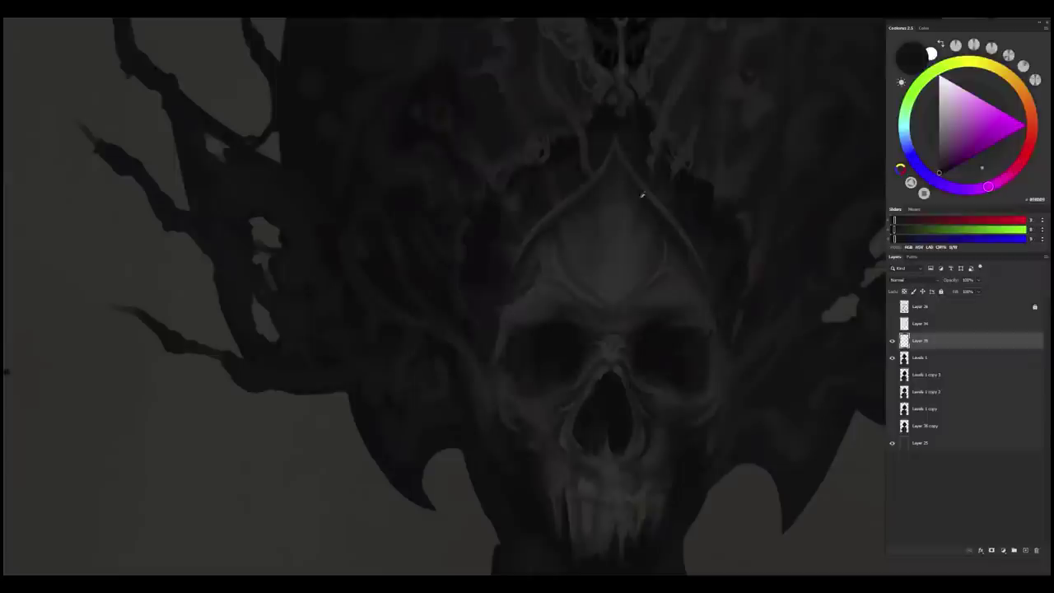
left_click(679, 262, "alt")
left_click(565, 226, "alt")
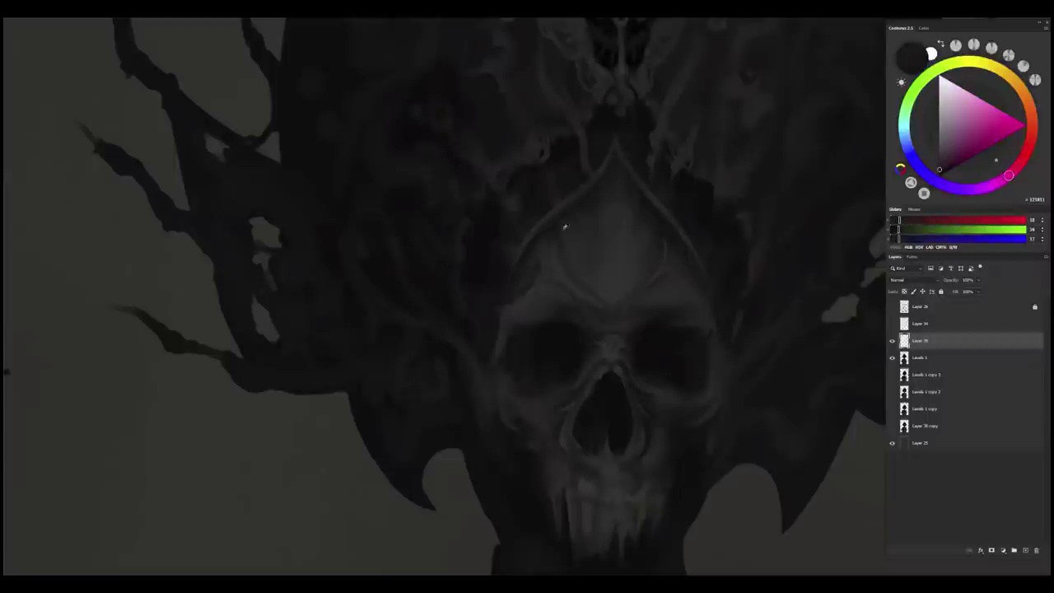
left_click(581, 190, "alt")
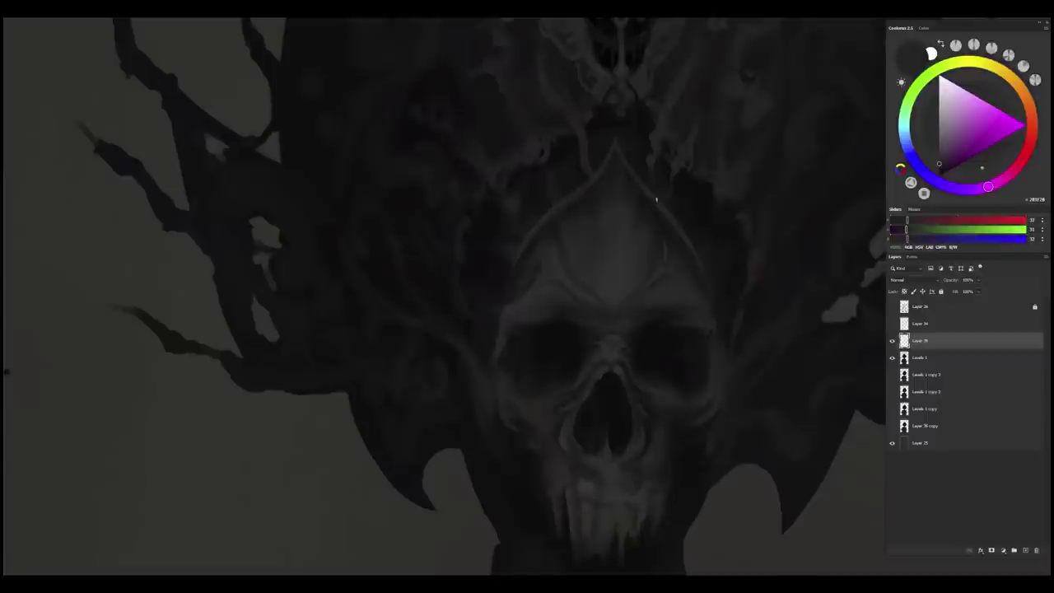
left_click(637, 162, "alt")
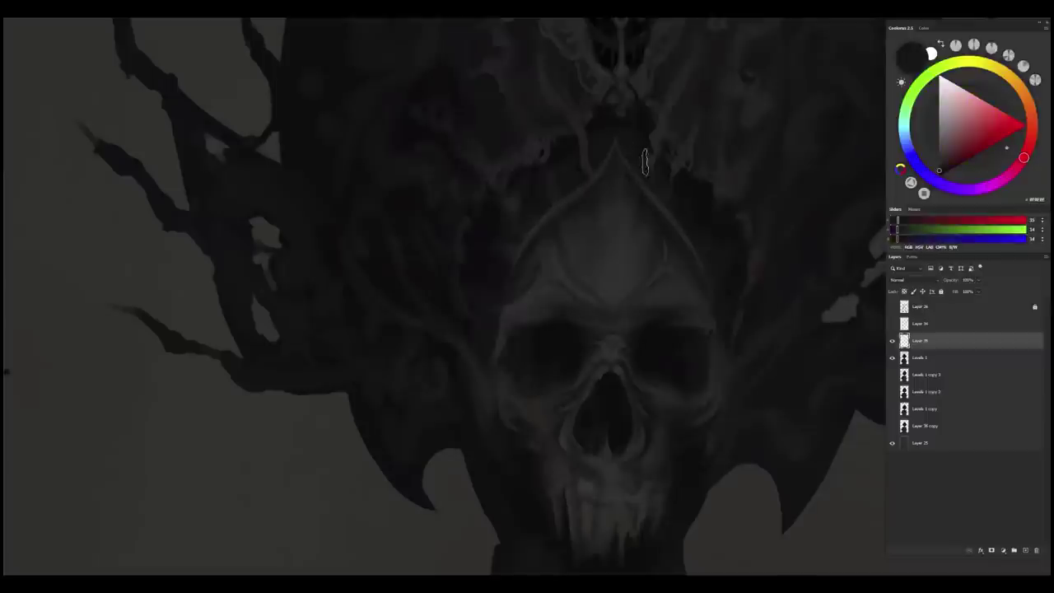
- Mirror the canvas back and paint light grey highlights along the arched ridge and the curved lines above the brows
scroll(667, 344, "down", 5)
scroll(670, 344, "up", 5)
left_click(643, 236, "alt")
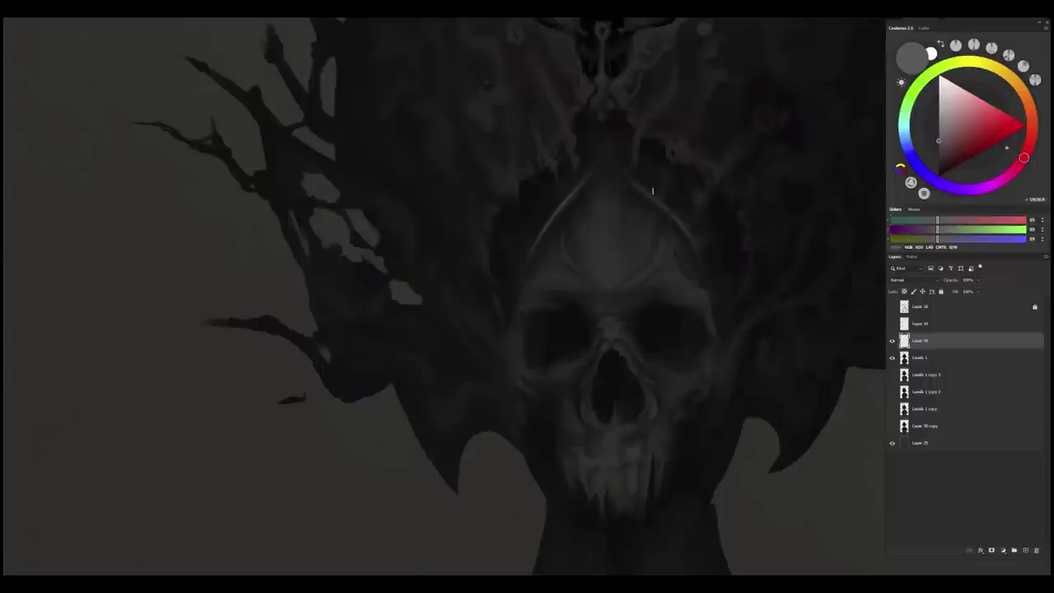
mouse_move(740, 345)
left_mouse_down()
mouse_move(703, 364)
mouse_move(741, 329)
mouse_move(710, 527)
left_mouse_up()
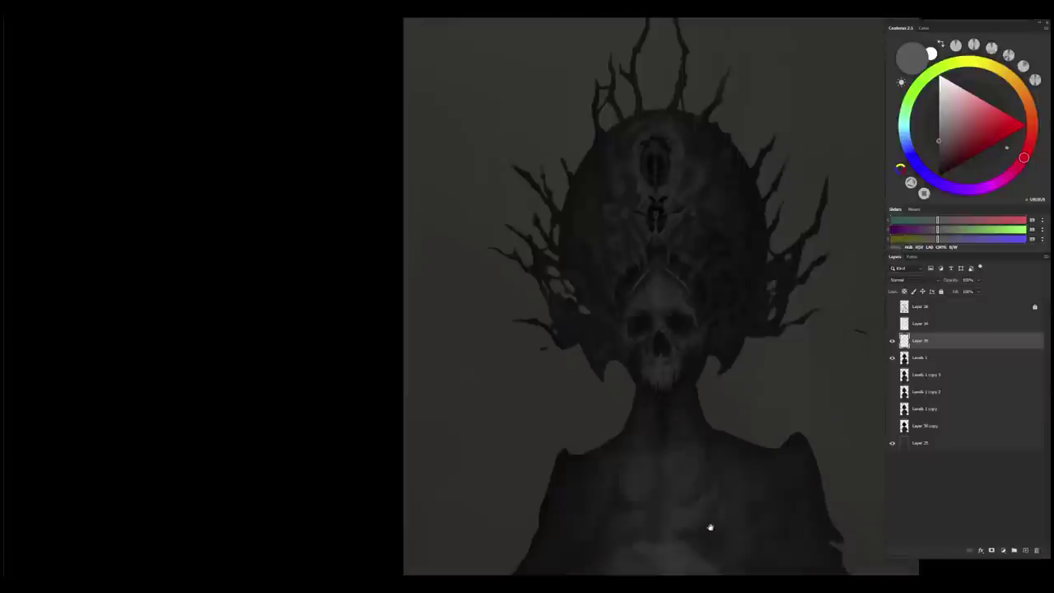
left_click_drag(609, 349, 646, 349)
scroll(646, 348, "up", 2)
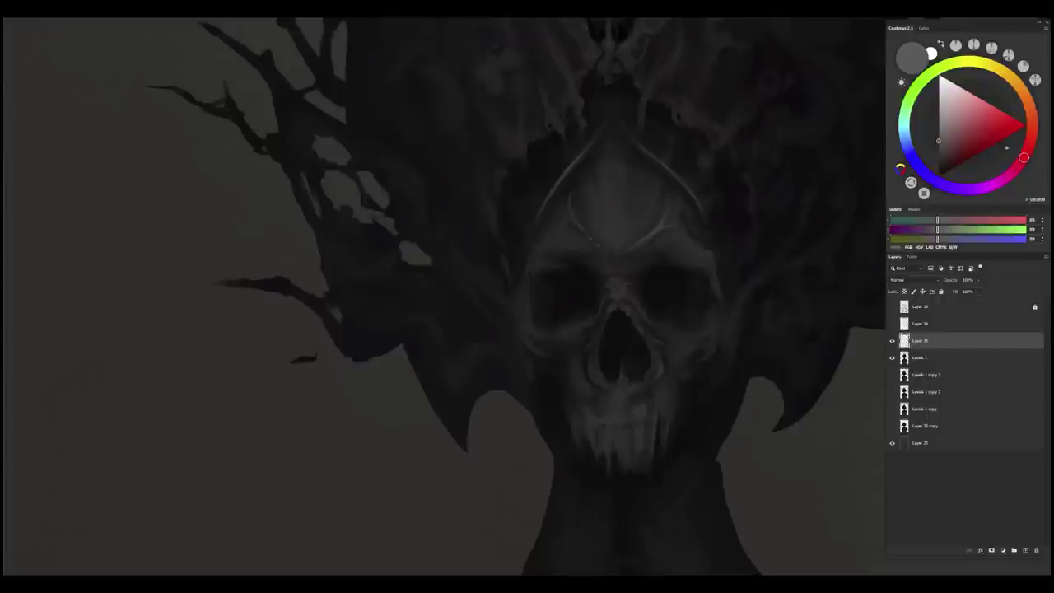
scroll(598, 244, "down", 5)
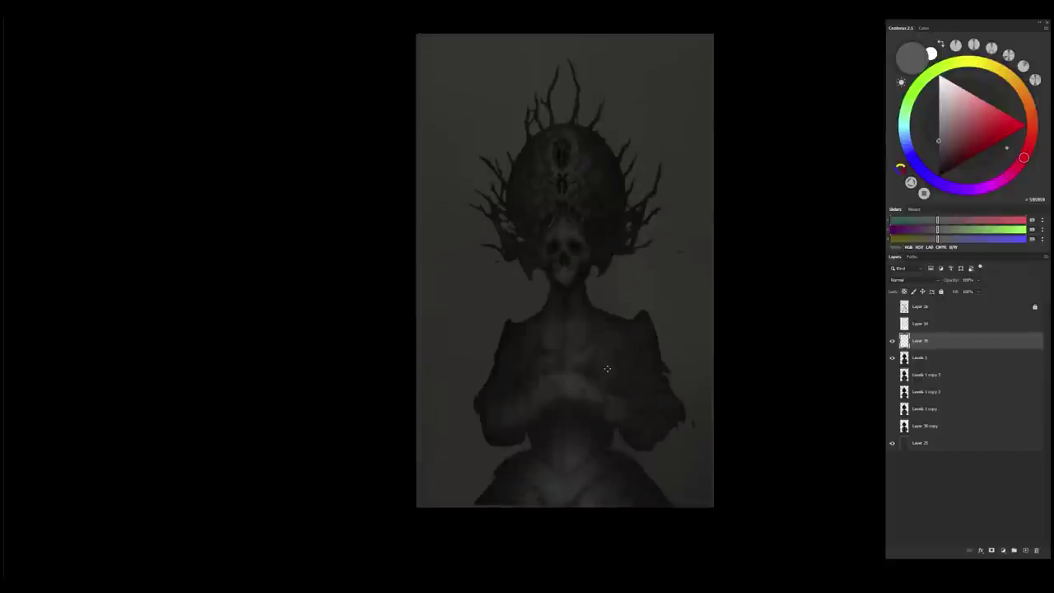
scroll(572, 247, "up", 5)
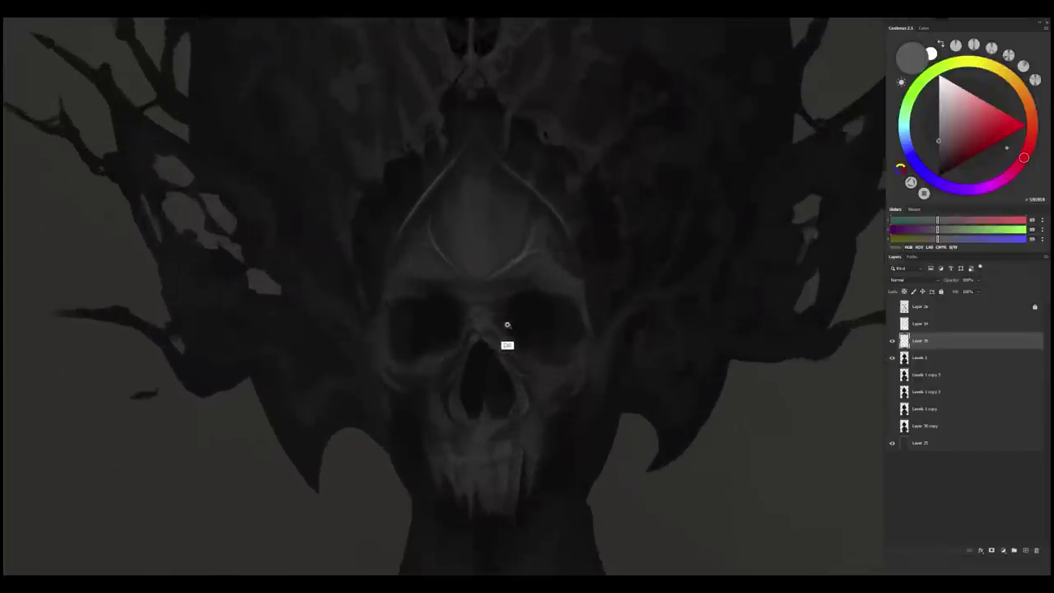
scroll(462, 317, "up", 2)
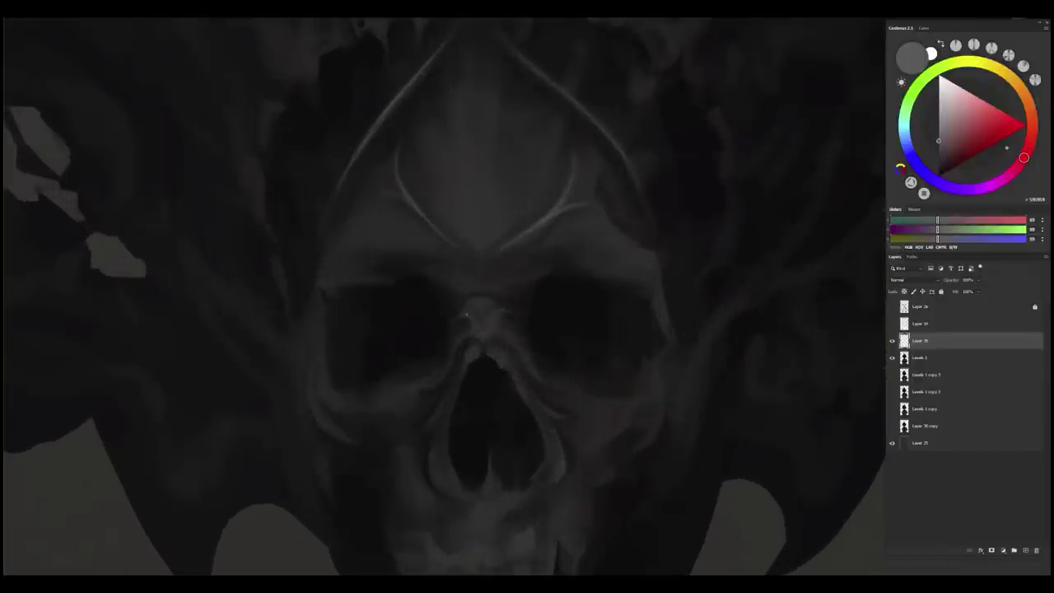
- Lasso the small bony detail beside the nasal bridge, transform it, and merge a duplicate of it into the layer below
left_click_drag(493, 305, 511, 323)
key("ctrl+t")
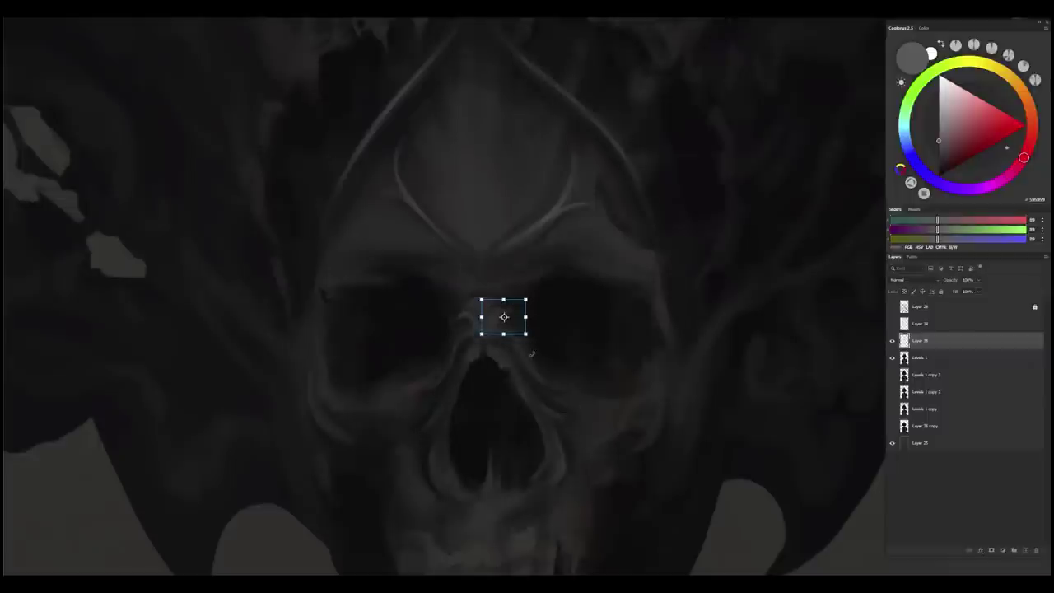
key("Return")
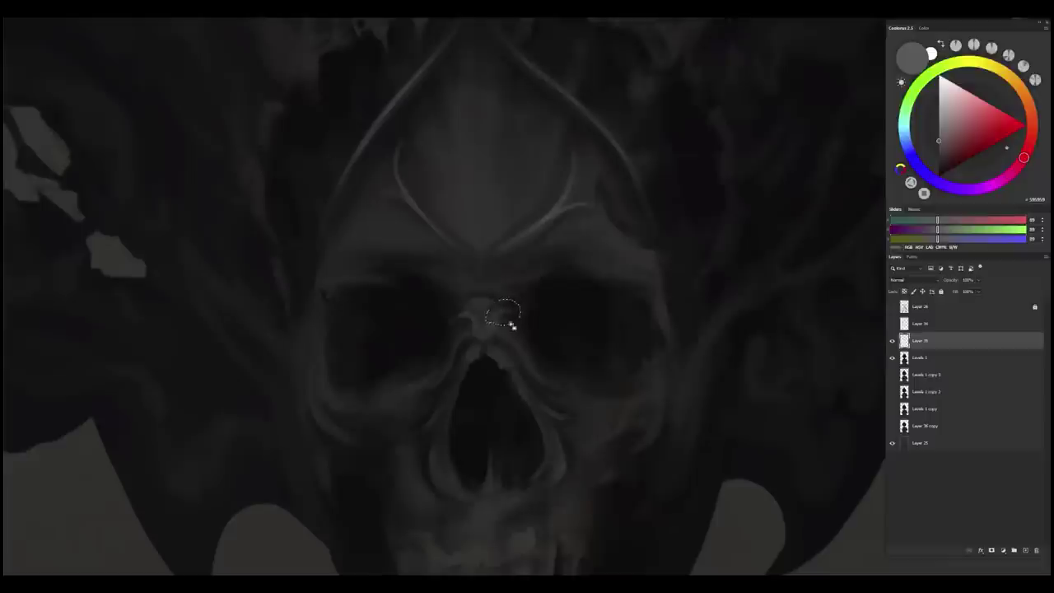
key("ctrl+j")
key("ctrl+e")
- Paint light grey highlights on the nasal bridge and the top of the nasal cavity, and mirror the canvas
mouse_move(479, 301)
left_mouse_down()
mouse_move(483, 351)
mouse_move(492, 353)
mouse_move(476, 355)
mouse_move(503, 359)
left_mouse_up()
key("ctrl+shift+h")
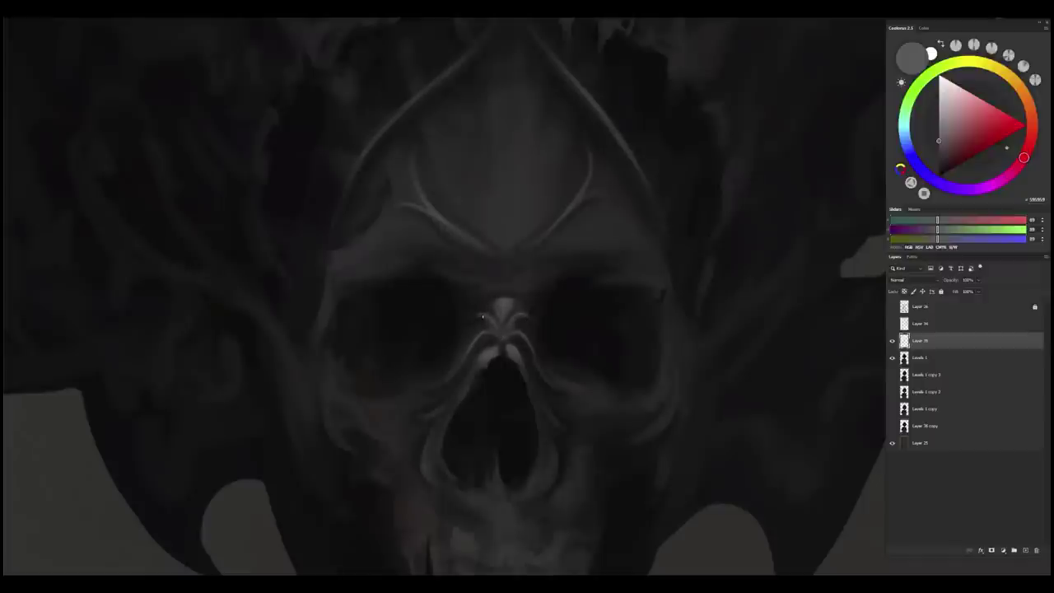
mouse_move(579, 328)
left_mouse_down()
mouse_move(534, 329)
mouse_move(569, 305)
left_mouse_up()
- Brighten the outer corner of the brow bone above one eye socket with light grey strokes
mouse_move(571, 228)
left_mouse_down()
mouse_move(585, 261)
mouse_move(571, 291)
left_mouse_up()
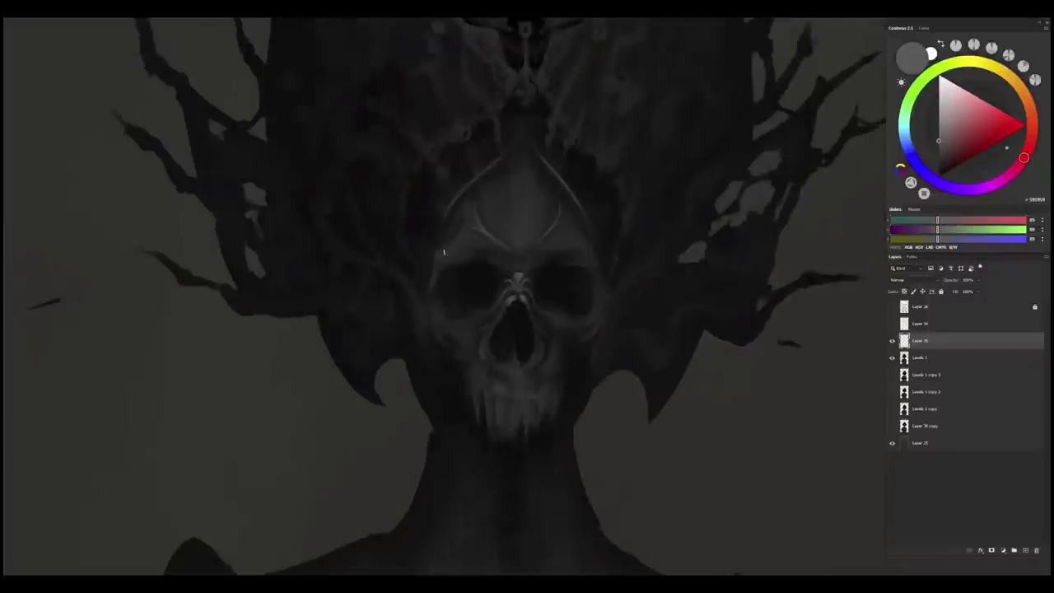
scroll(506, 329, "up", 2)
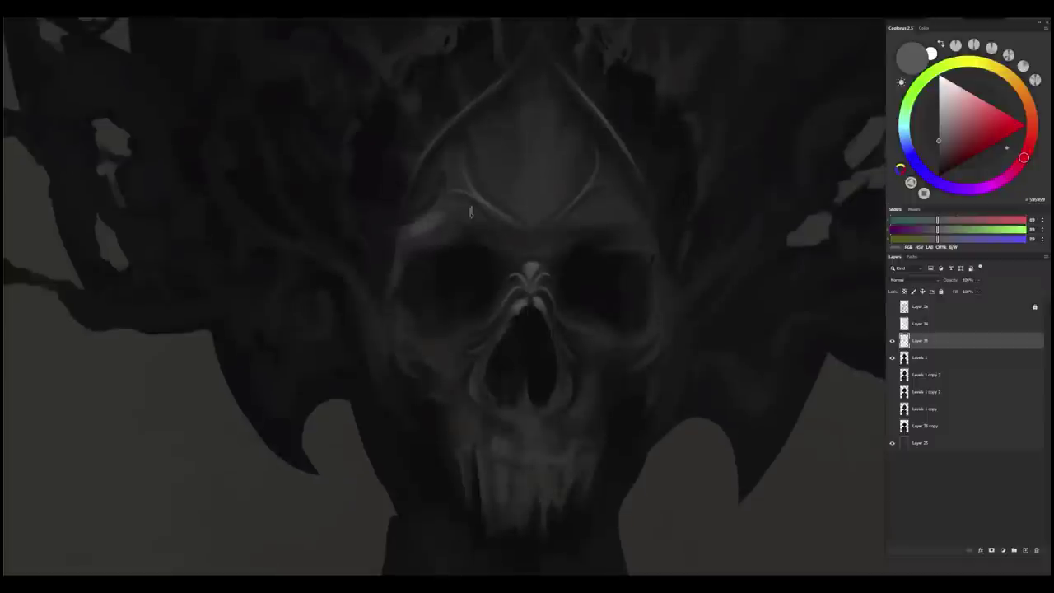
scroll(407, 247, "down", 2)
scroll(427, 241, "up", 1)
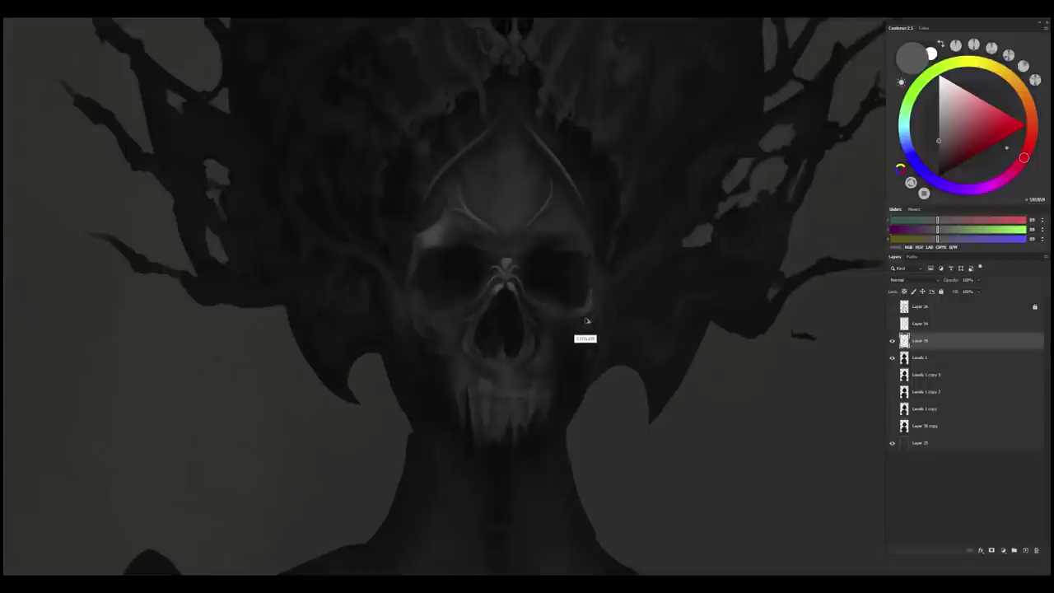
- Highlight the lower outer rim of the opposite eye socket, the cheekbone edge, and the sides of the nasal cavity
scroll(583, 337, "up", 1)
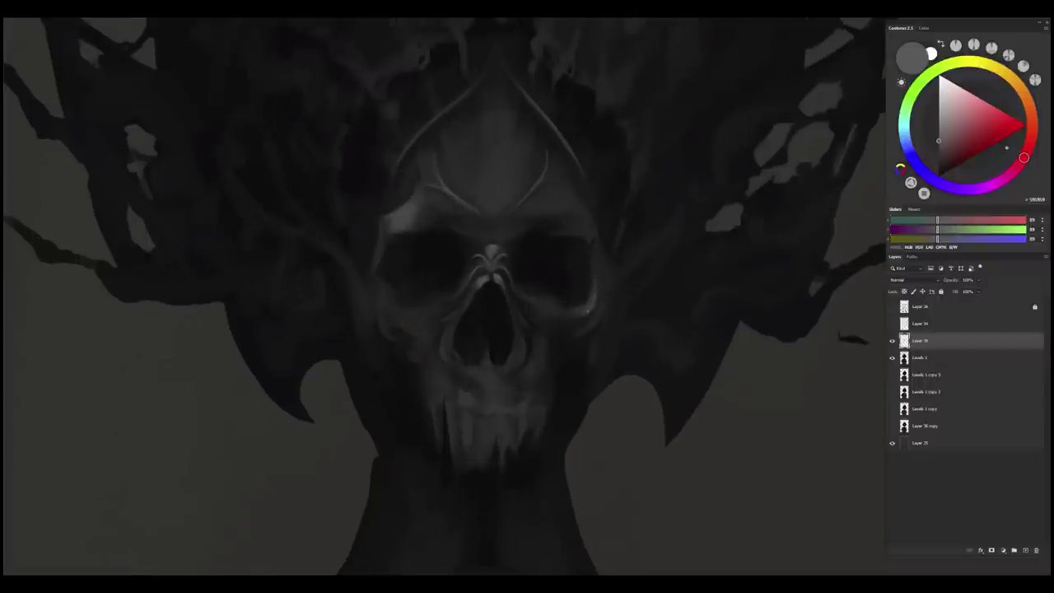
mouse_move(603, 294)
left_mouse_down()
mouse_move(585, 333)
mouse_move(596, 316)
mouse_move(577, 310)
left_mouse_up()
left_click_drag(585, 373, 610, 382)
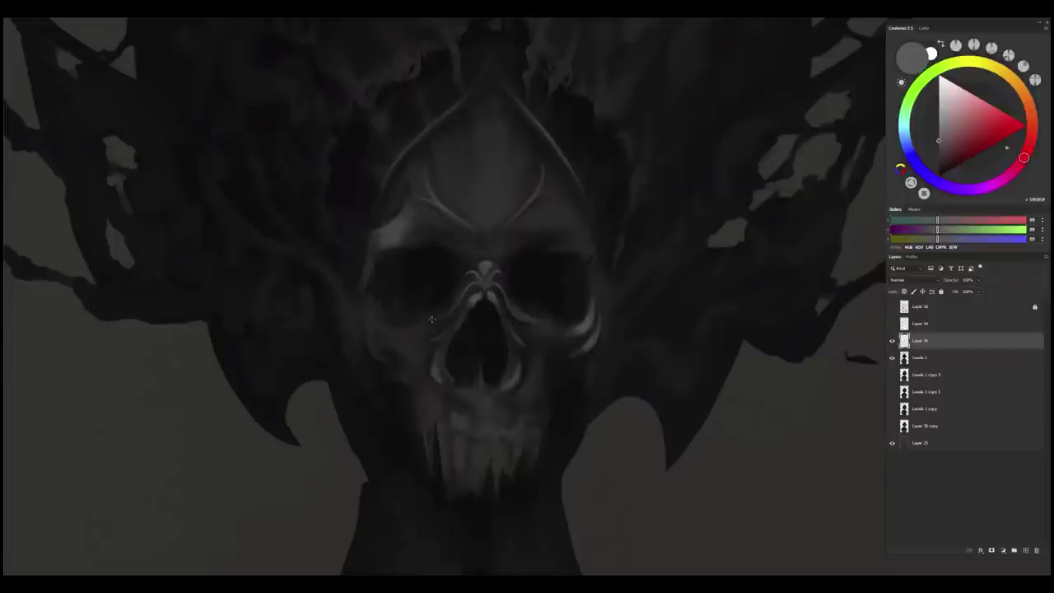
- Shade the brow above the opposite eye socket with sampled greys and add a small light branch to its curved line
left_click(535, 219, "alt")
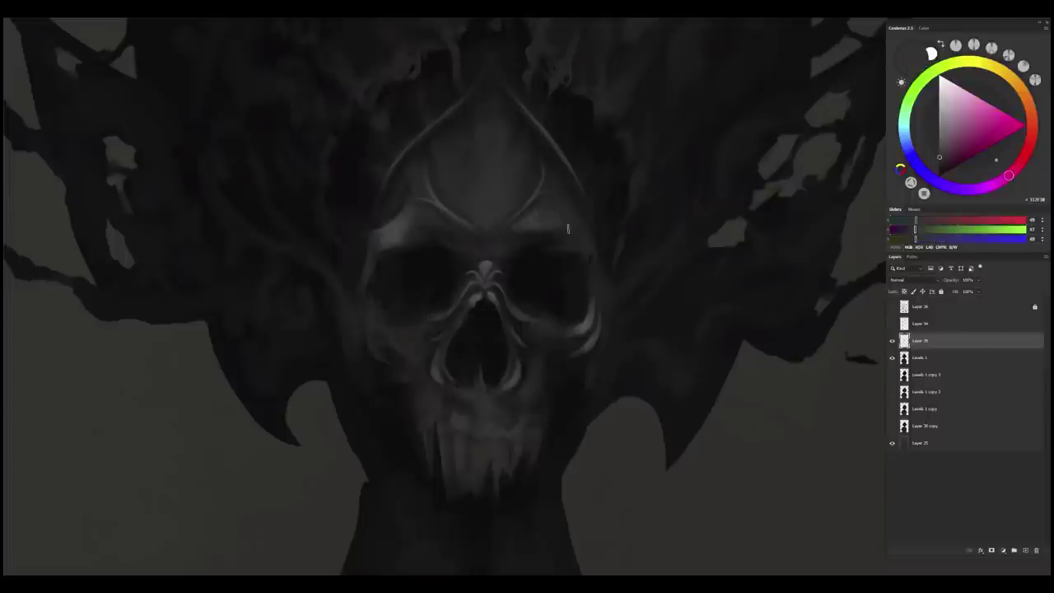
left_click(542, 200, "alt")
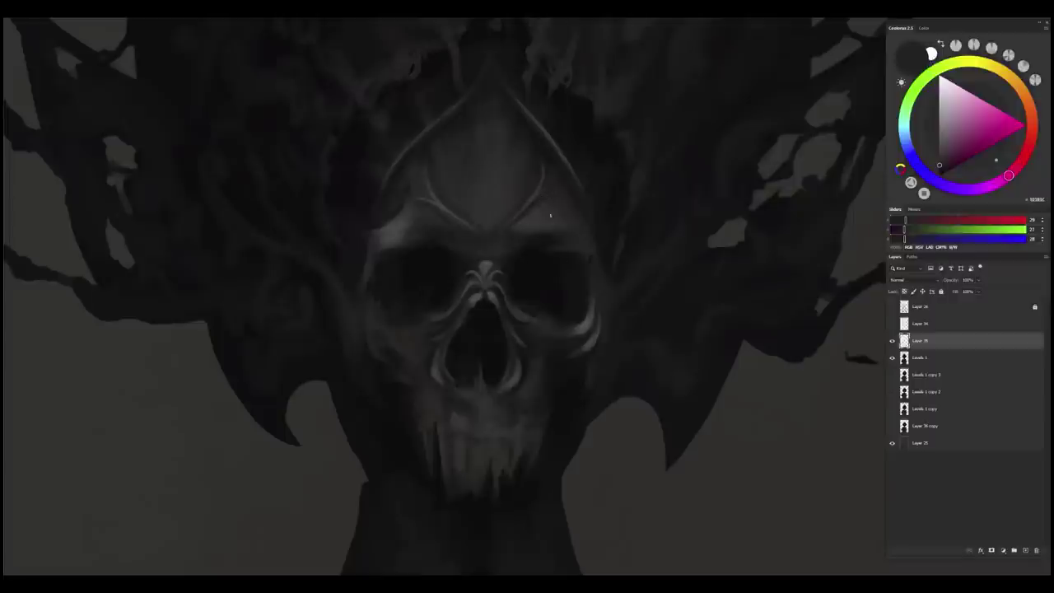
left_click(546, 205, "alt")
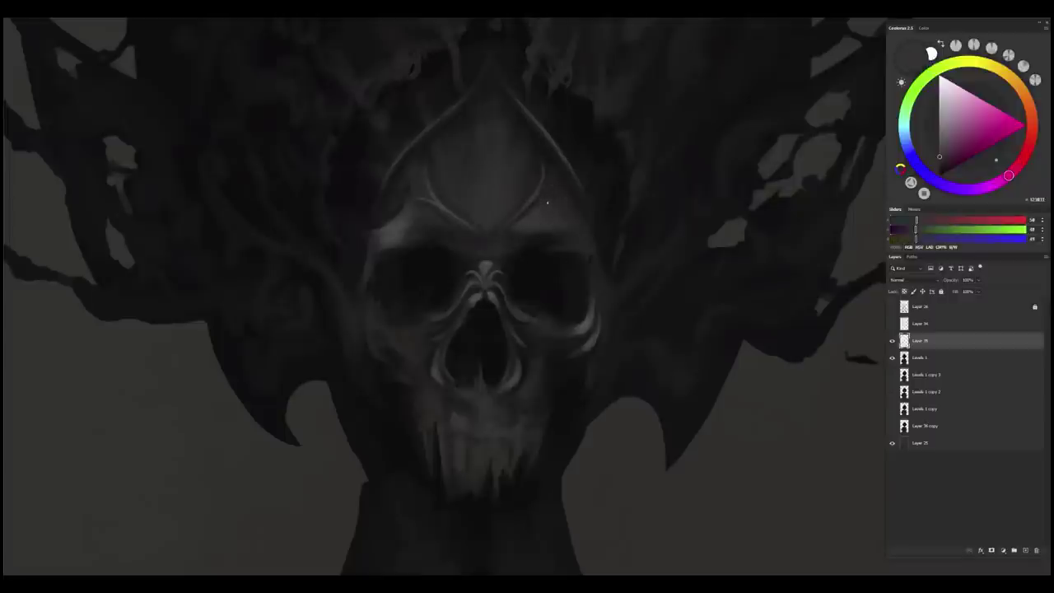
left_click(533, 207, "alt")
left_click(545, 217, "alt")
left_click(532, 206, "alt")
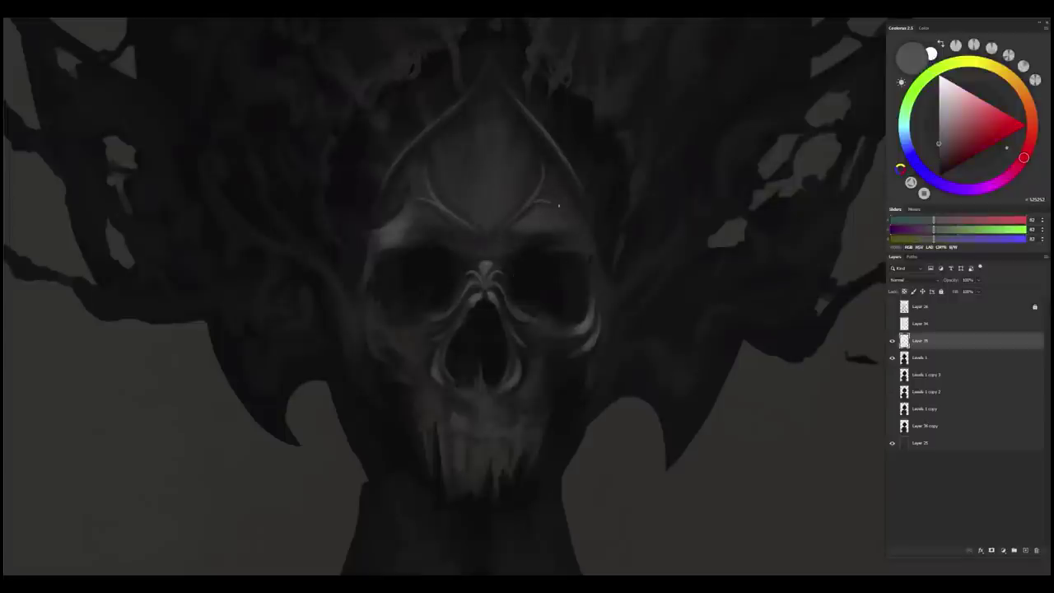
- Soften the lower ends and edges of the curved forehead lines with sampled dark and mid greys
left_click(523, 239, "alt")
left_click(502, 219, "alt")
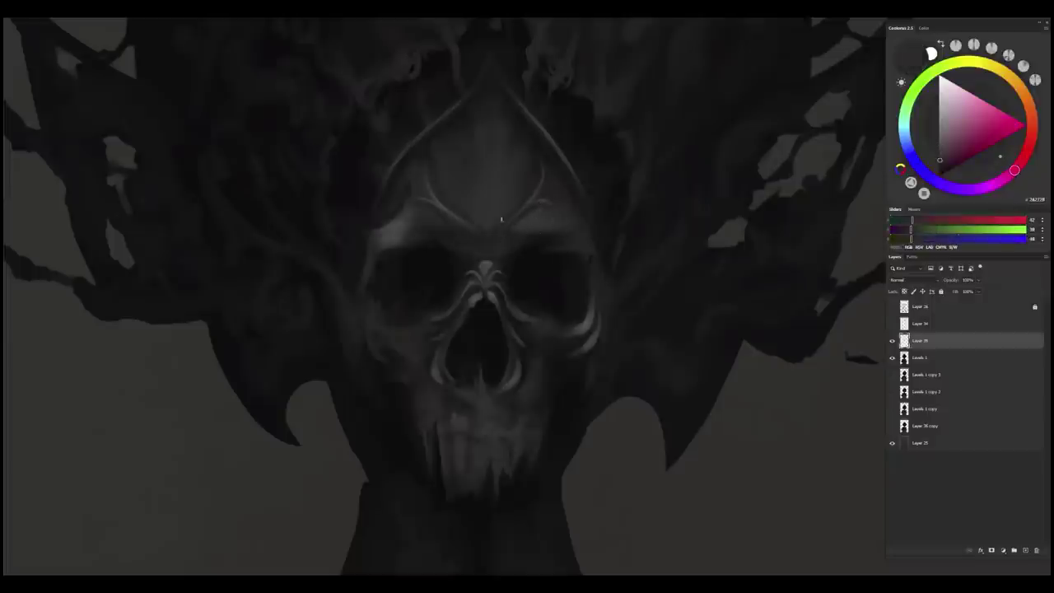
left_click(458, 211, "alt")
left_click(533, 208, "alt")
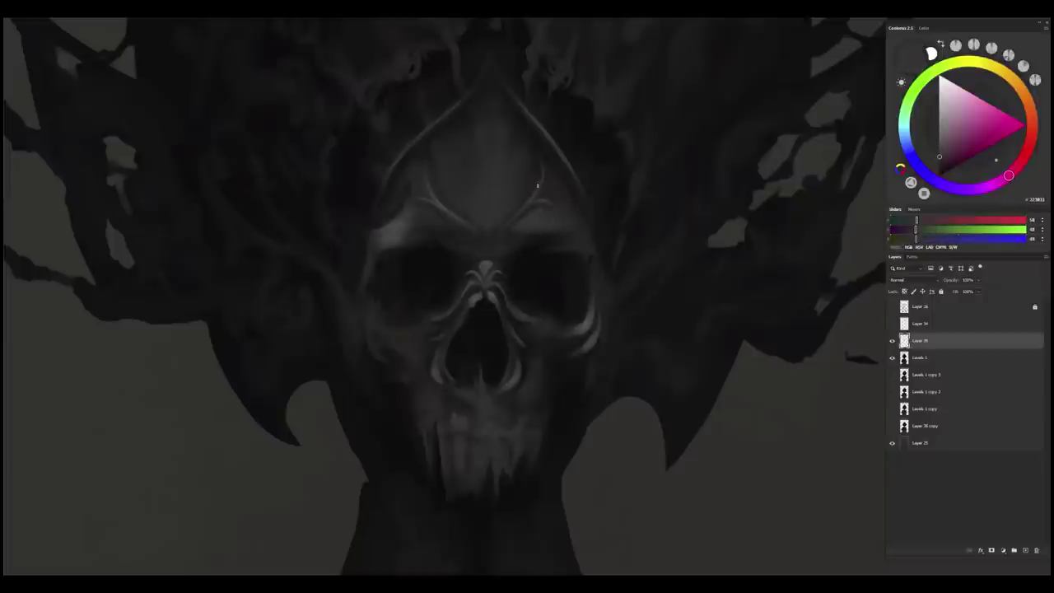
left_click(540, 214, "alt")
left_click(464, 217, "alt")
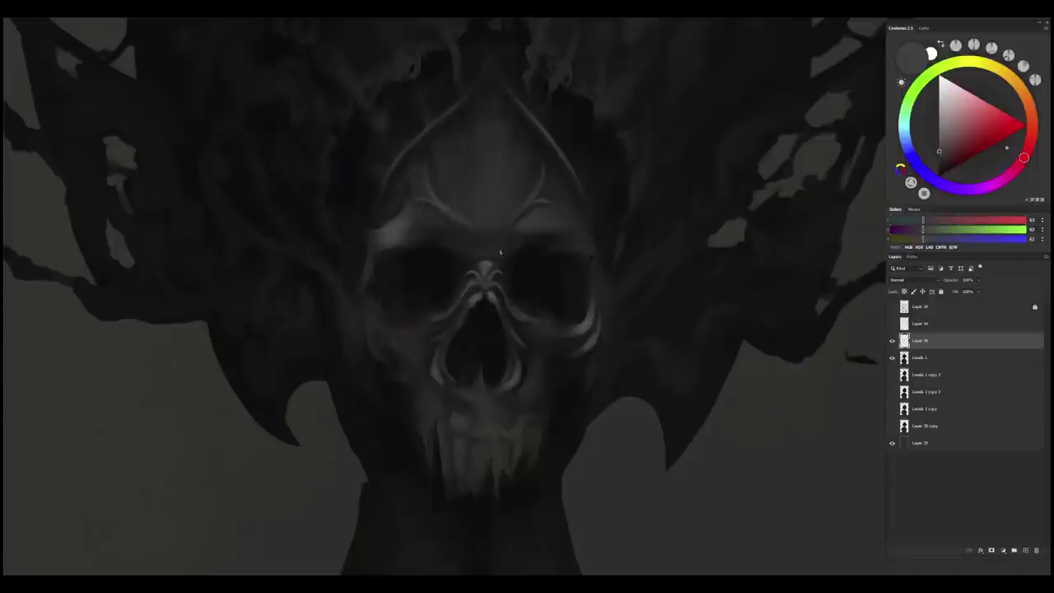
- Blend the area between the brows and connect the curved forehead lines toward the centre with sampled greys
left_click(501, 252, "alt")
left_click(513, 217, "alt")
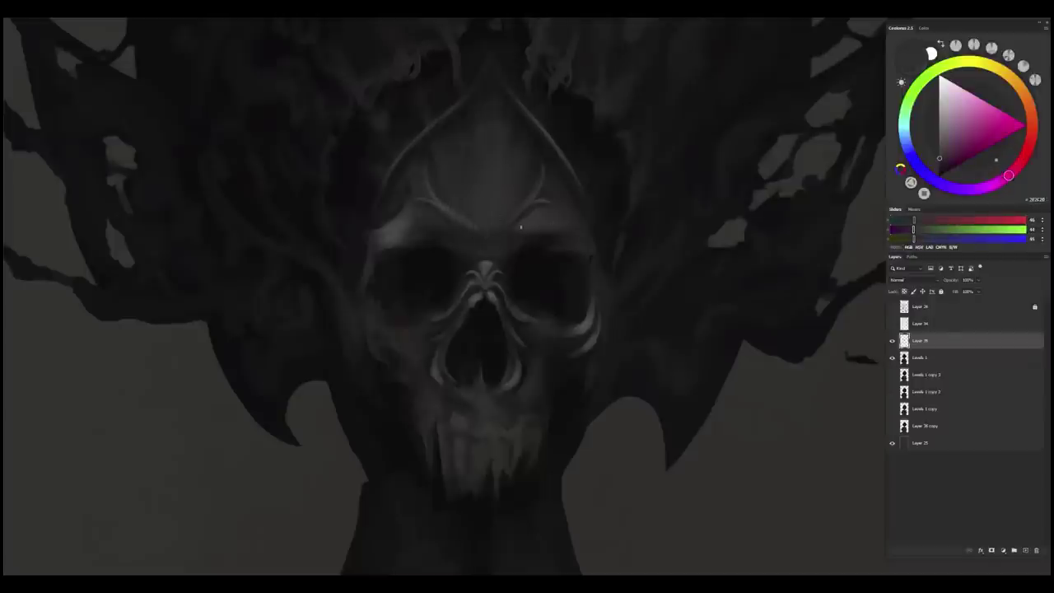
left_click(515, 216, "alt")
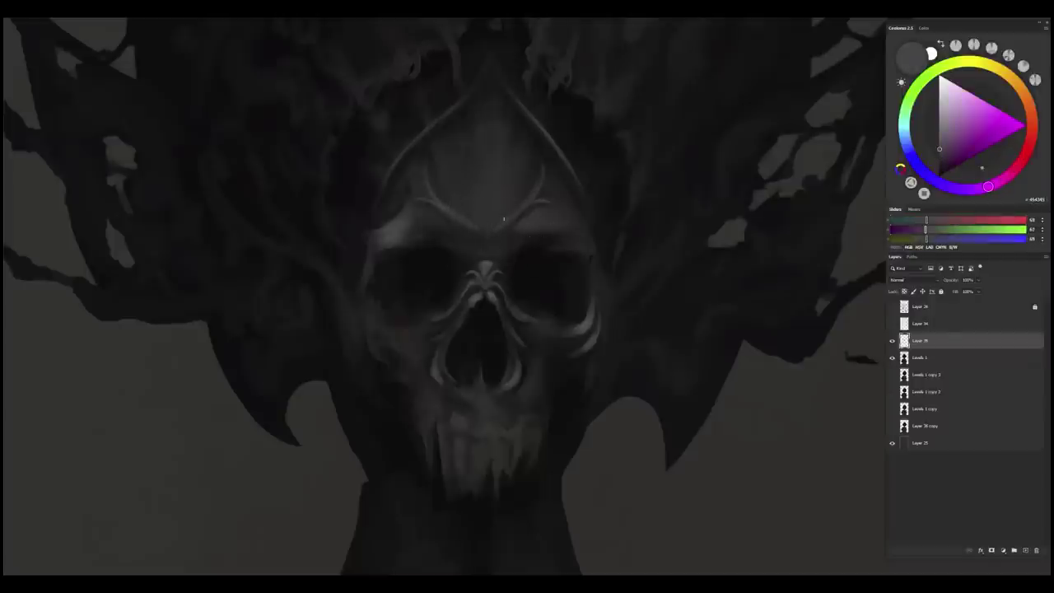
left_click_drag(510, 217, 492, 217)
key("ctrl+0")
left_click_drag(495, 299, 508, 304)
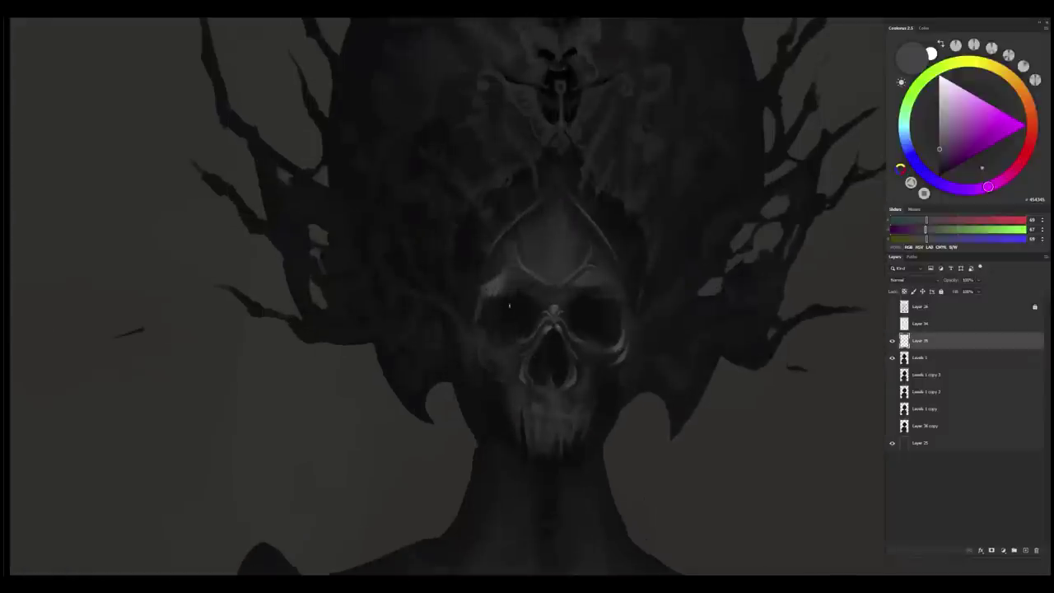
- Tone down the bright outer corner of the left brow and blend it into the temple with sampled greys
left_click(501, 299, "alt")
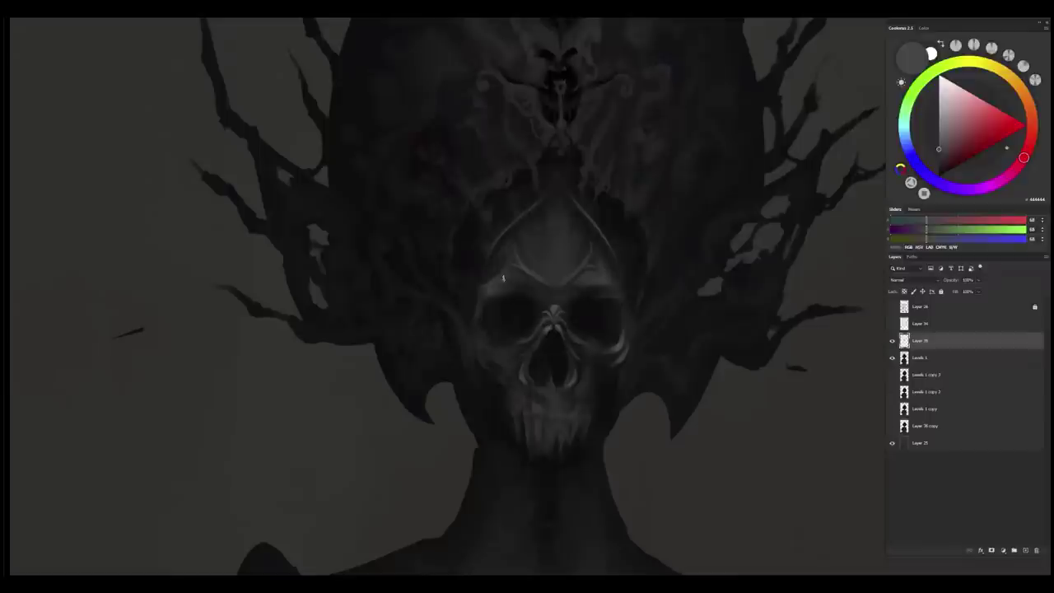
left_click_drag(593, 372, 668, 277)
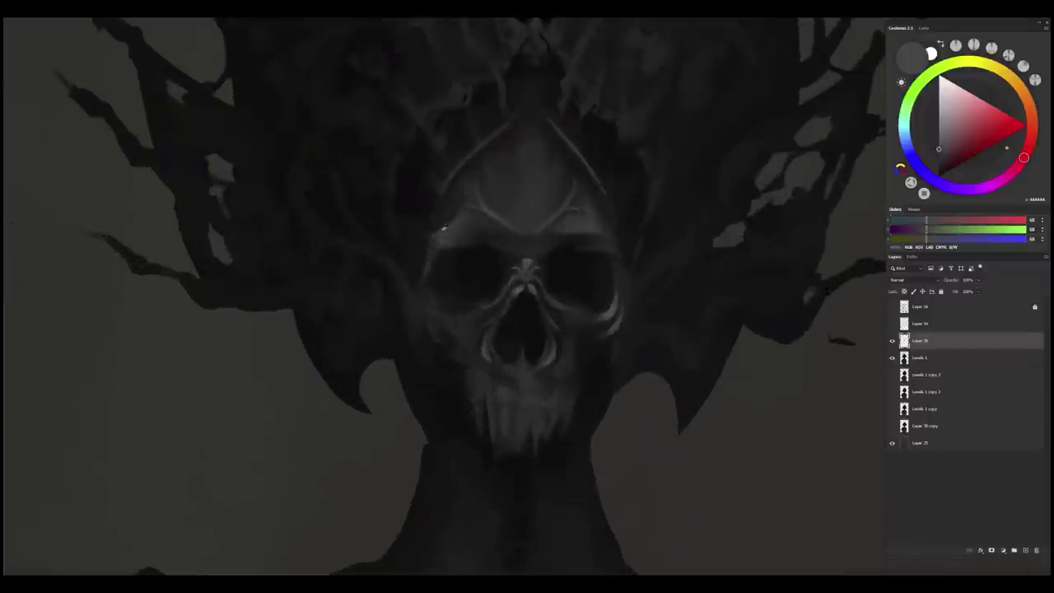
left_click(444, 227, "alt")
left_click(451, 207, "alt")
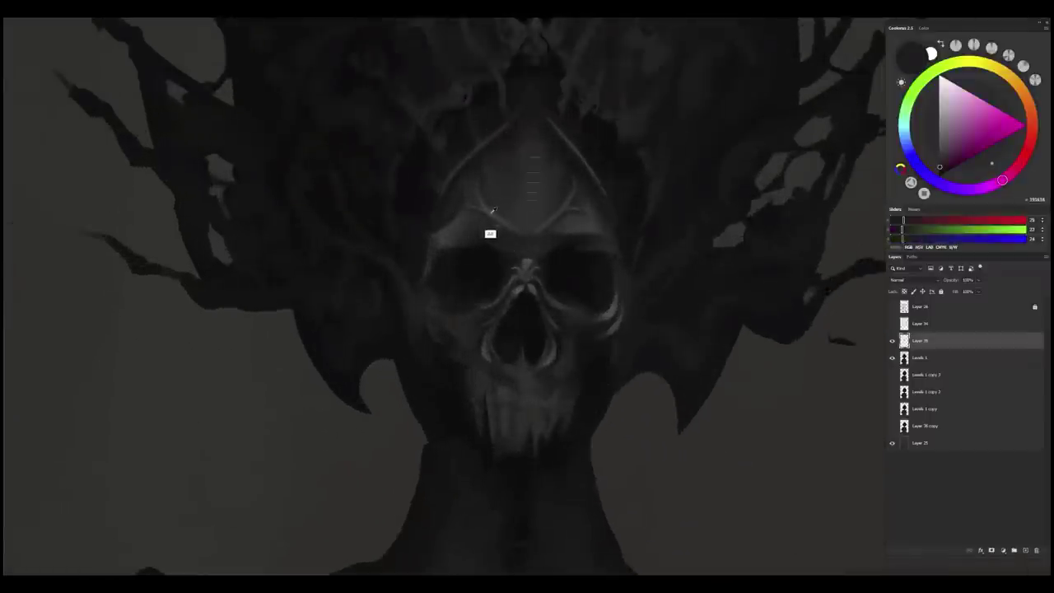
left_click(543, 275, "alt")
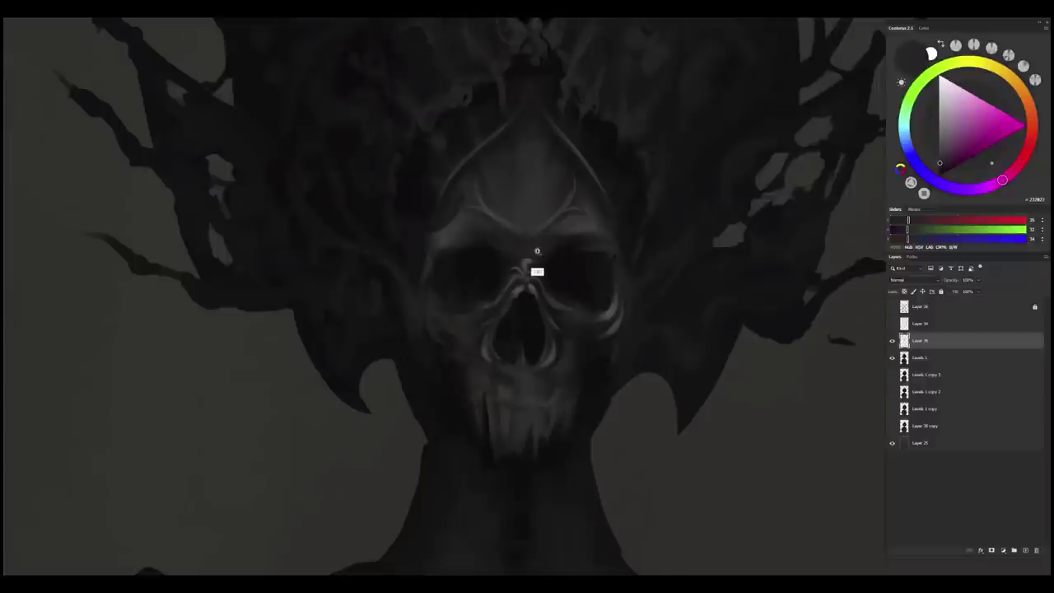
left_click_drag(537, 250, 568, 250)
left_click(455, 226, "alt")
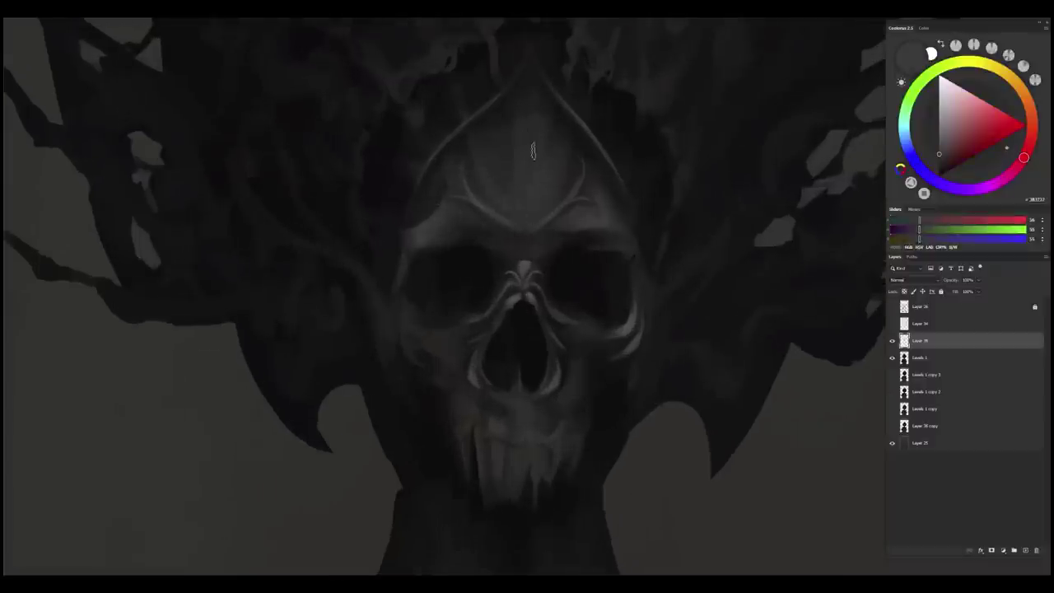
- Shade the skull's forehead between the curved lines with soft vertical strokes in sampled mid and dark greys
left_click(490, 161, "alt")
left_click(530, 215, "alt")
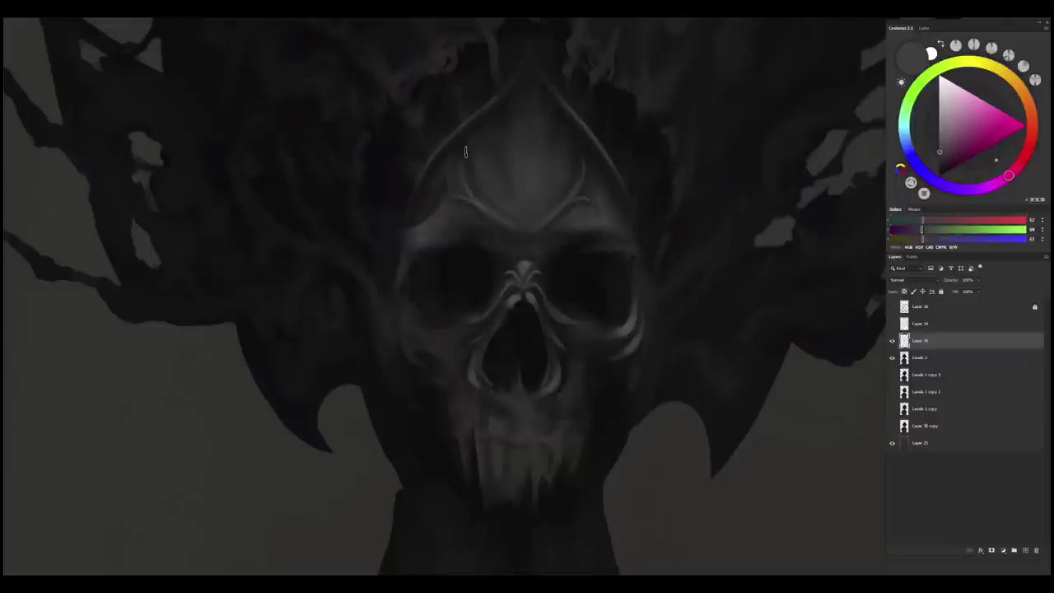
left_click(484, 141, "alt")
left_click(552, 202, "alt")
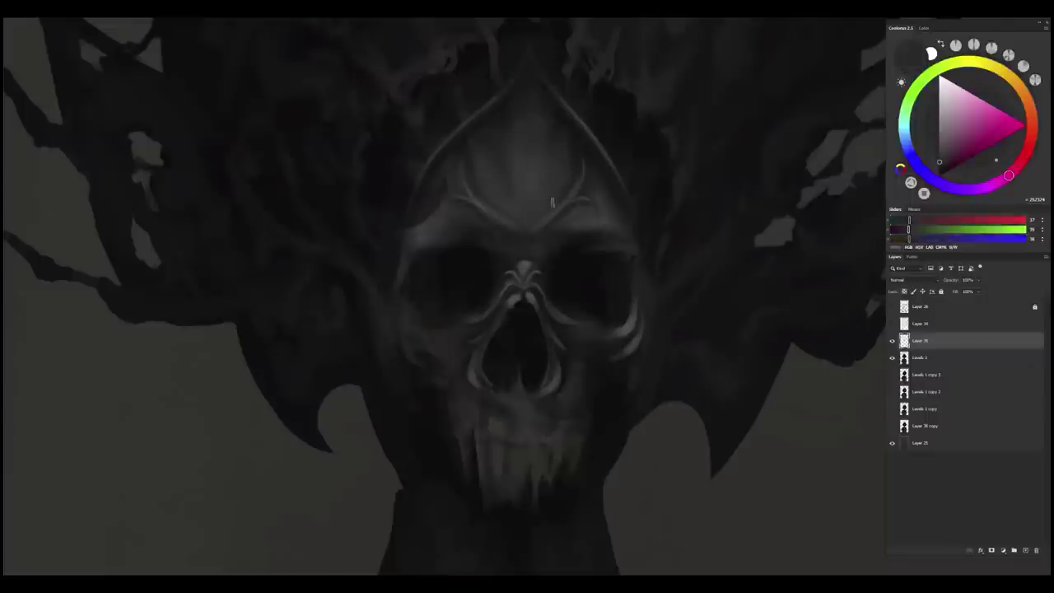
- Blend the lower forehead lines into the area between the brows and shade the inner eye-socket corners with sampled greys
scroll(534, 239, "down", 4)
scroll(543, 280, "up", 3)
left_click(542, 190, "alt")
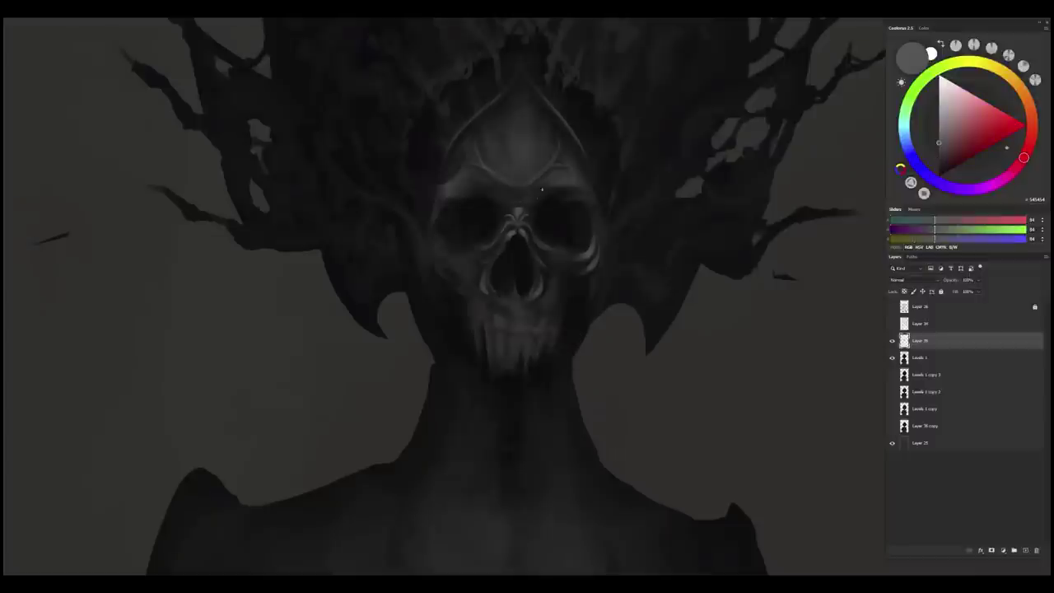
left_click(496, 216, "alt")
left_click(505, 231, "alt")
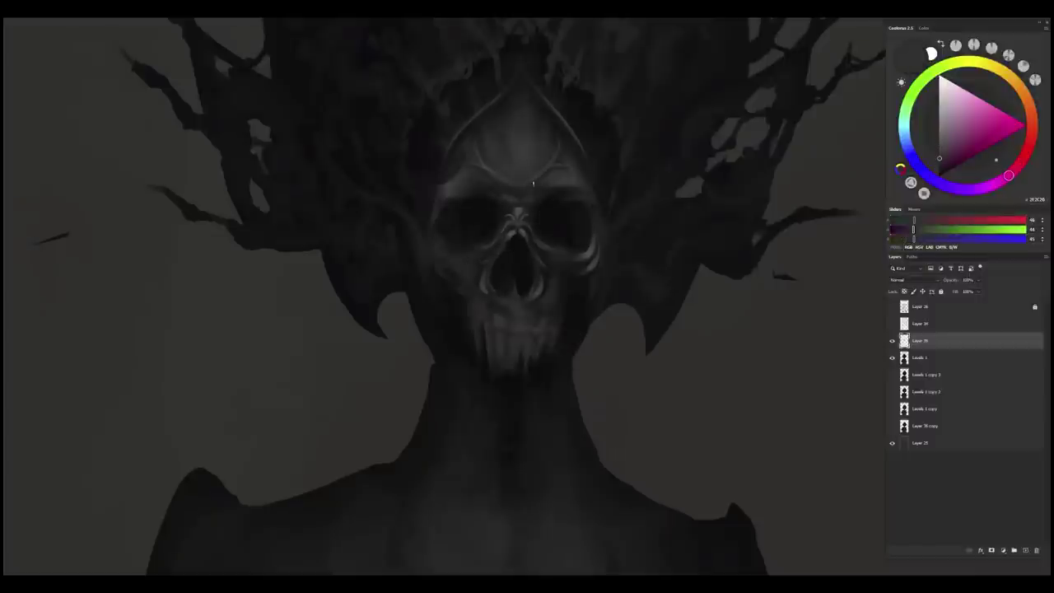
left_click_drag(533, 184, 497, 181)
left_click(531, 185, "alt")
left_click(489, 195, "alt")
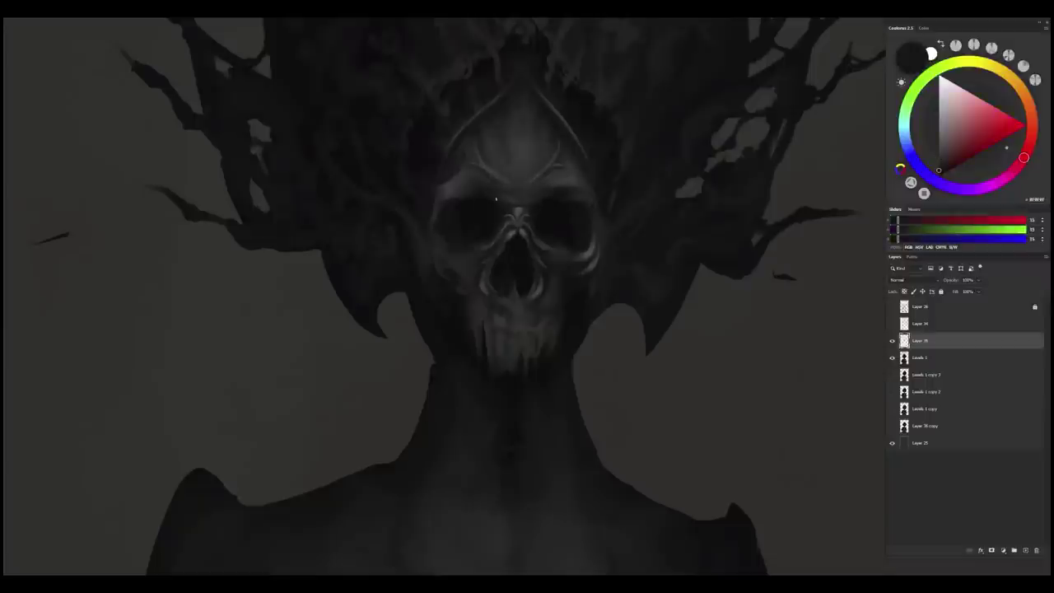
- Soften the small branching ornament at the top of the nasal bridge with short strokes in sampled greys
key("ctrl+0")
scroll(556, 204, "up", 3)
left_click(548, 191, "alt")
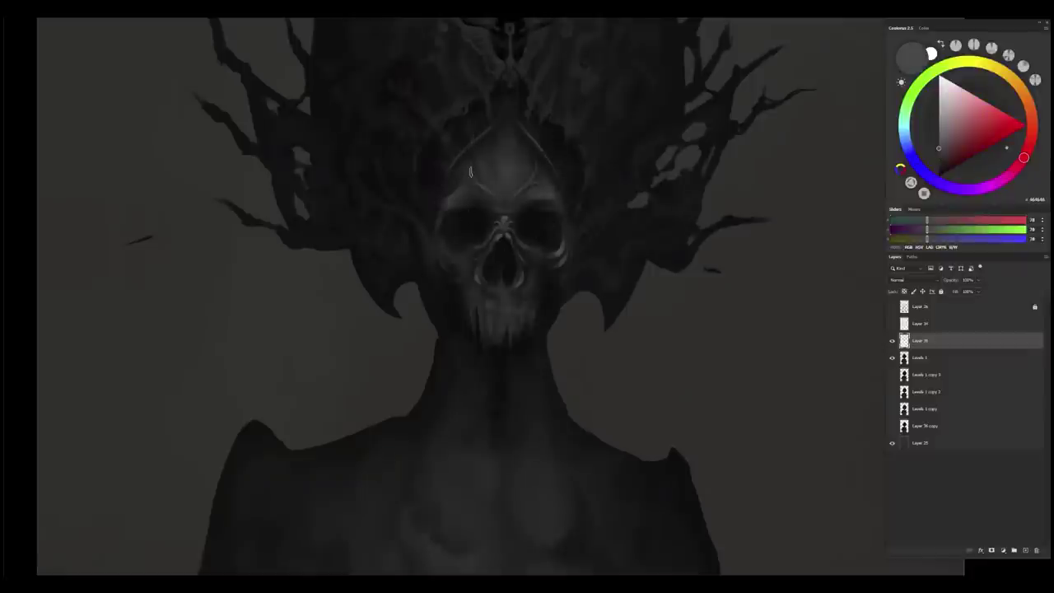
scroll(509, 236, "up", 3)
left_click(511, 211, "alt")
left_click_drag(510, 211, 514, 219)
left_click(511, 213, "alt")
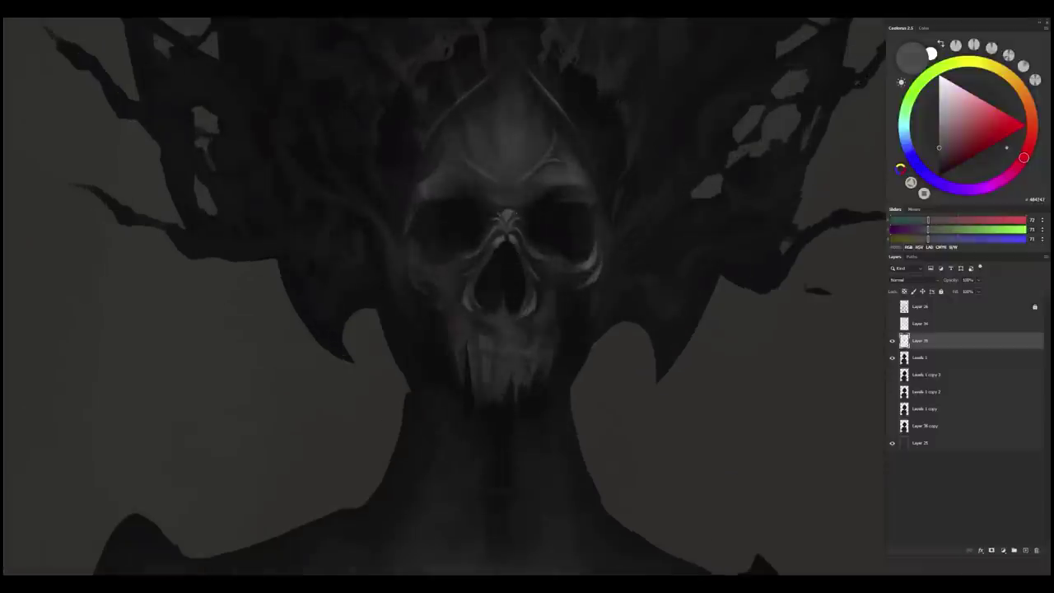
left_click(515, 209, "alt")
left_click(510, 215, "alt")
left_click(516, 213, "alt")
left_click(509, 216, "alt")
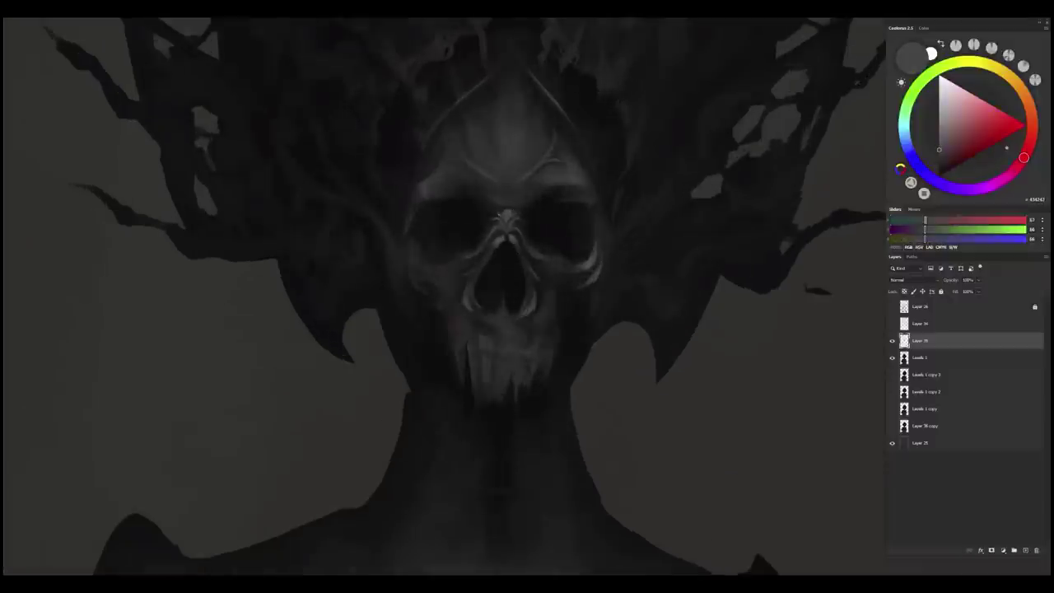
left_click(506, 217, "alt")
- Shade the outer part of the right brow and its transition to the forehead line with sampled greys
key("ctrl+0")
left_click(543, 281, "ctrl")
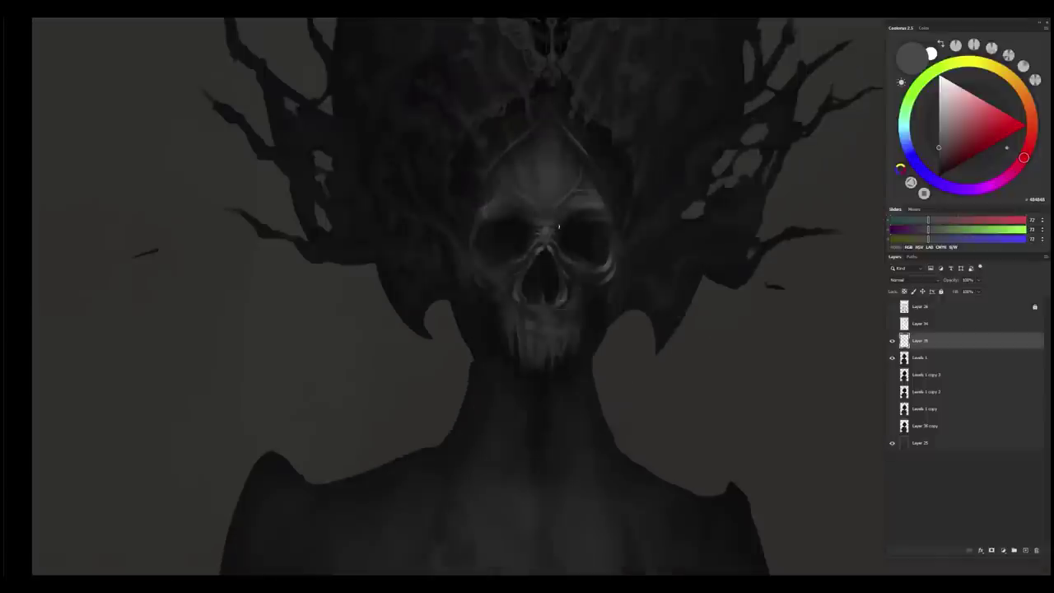
key("h")
mouse_move(533, 305)
left_mouse_down()
mouse_move(549, 305)
mouse_move(551, 287)
mouse_move(580, 288)
left_mouse_up()
left_click(602, 211, "alt")
left_click_drag(614, 233, 602, 211)
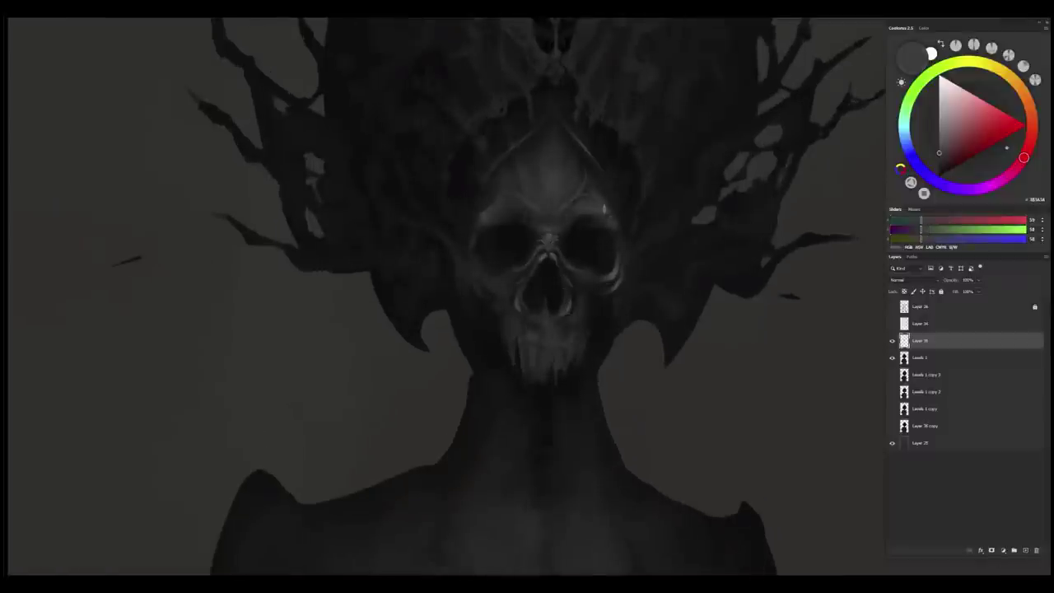
left_click(596, 194, "alt")
- Tone down the outer rim of the right eye socket and add a light edge along the left cheekbone
left_click_drag(602, 336, 594, 325)
scroll(594, 325, "up", 2)
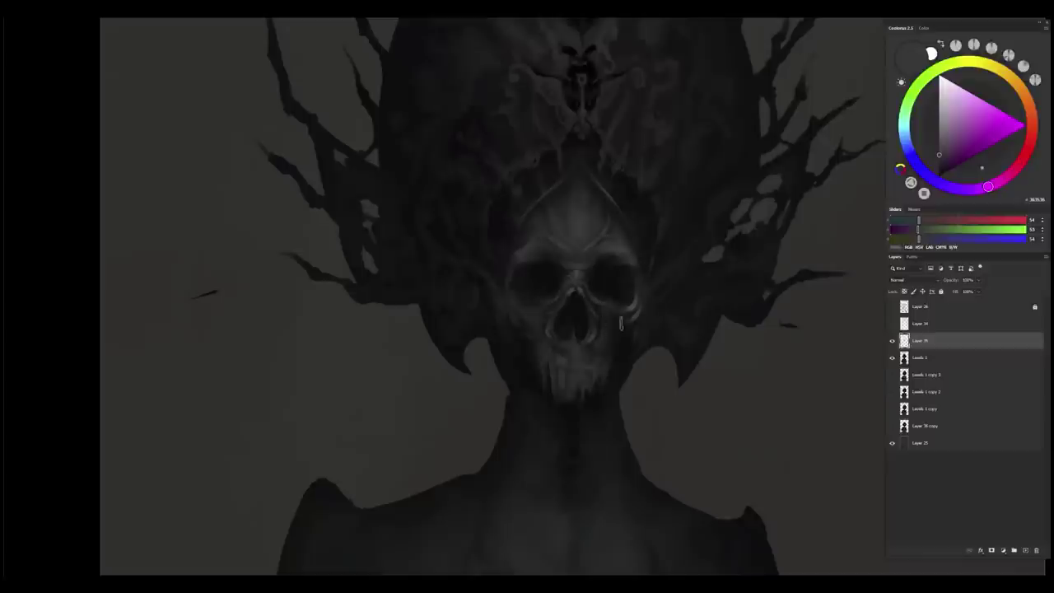
left_click_drag(637, 297, 628, 309)
left_click(623, 243, "alt")
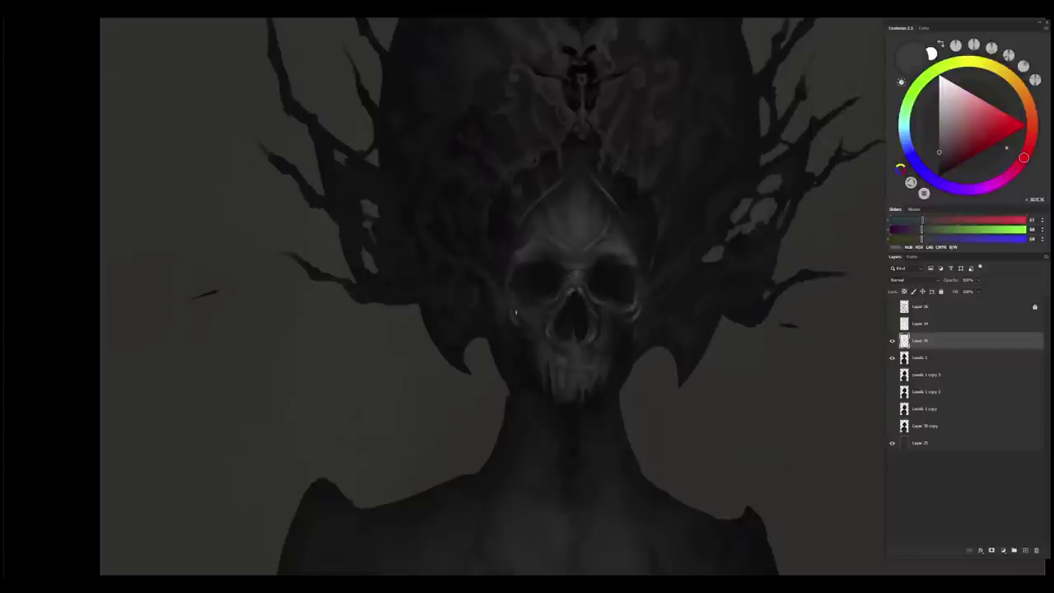
left_click(517, 287, "alt")
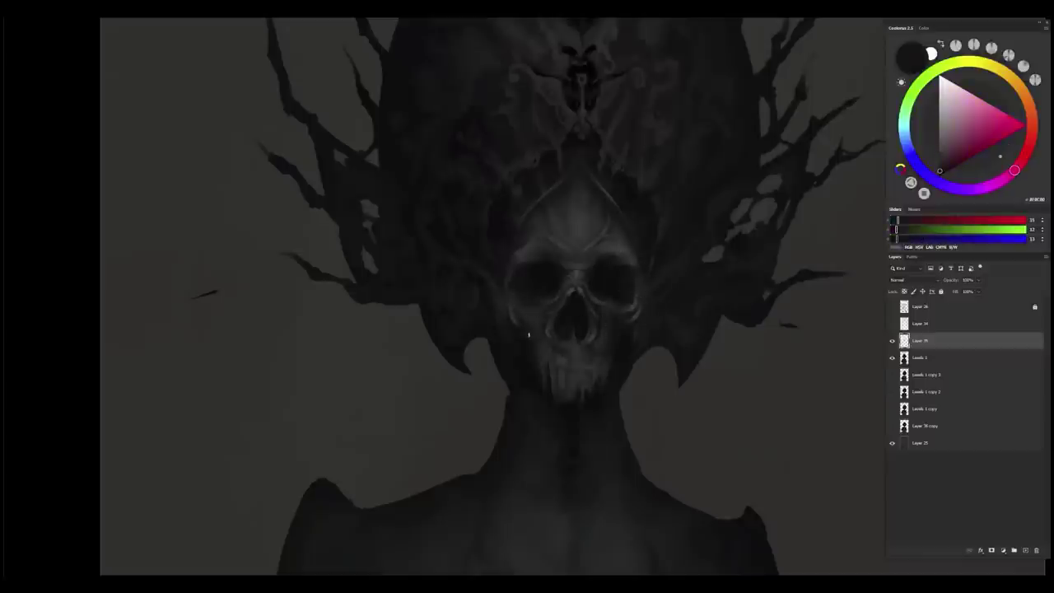
- Deepen the shadow beside the left temple and jaw, and paint thin curved branches rising from the temple in sampled greys
left_click(502, 255, "alt")
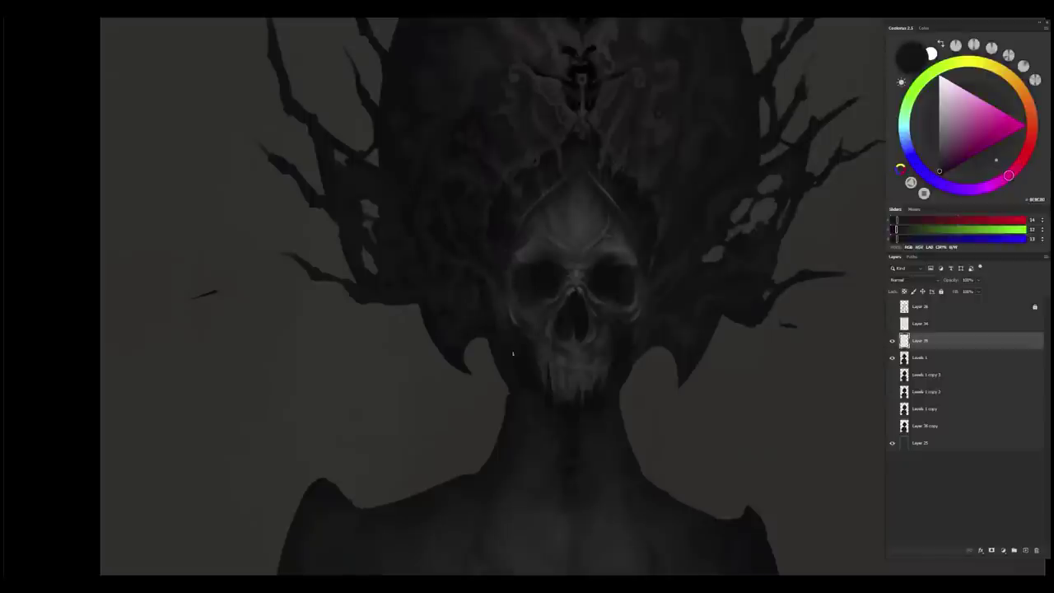
left_click(509, 253, "alt")
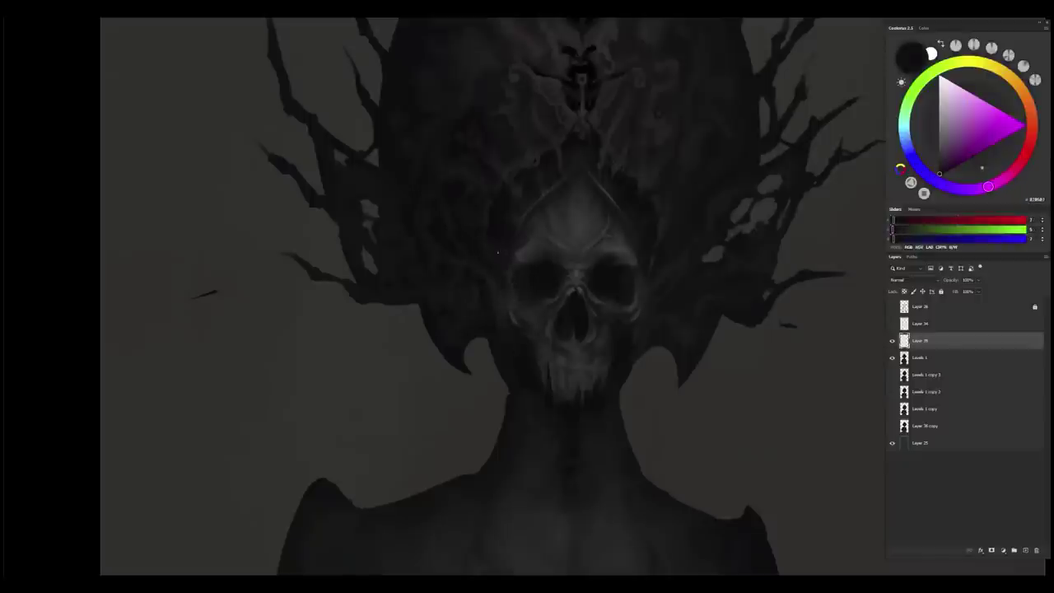
left_click(495, 257, "alt")
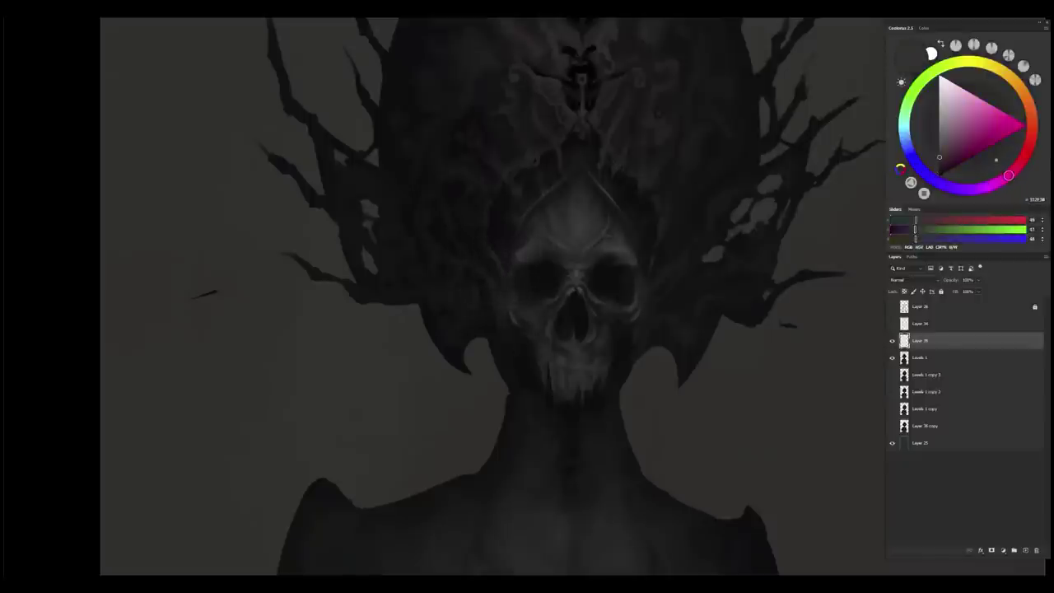
left_click(499, 258, "alt")
left_click(501, 257, "alt")
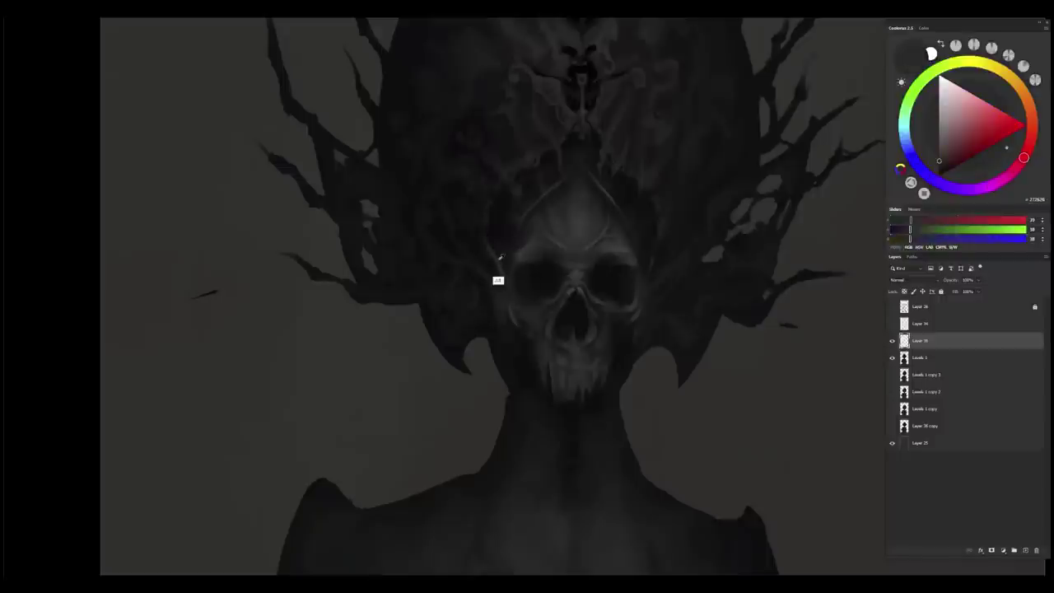
left_click(501, 258, "alt")
left_click(507, 260, "alt")
left_click(483, 265, "alt")
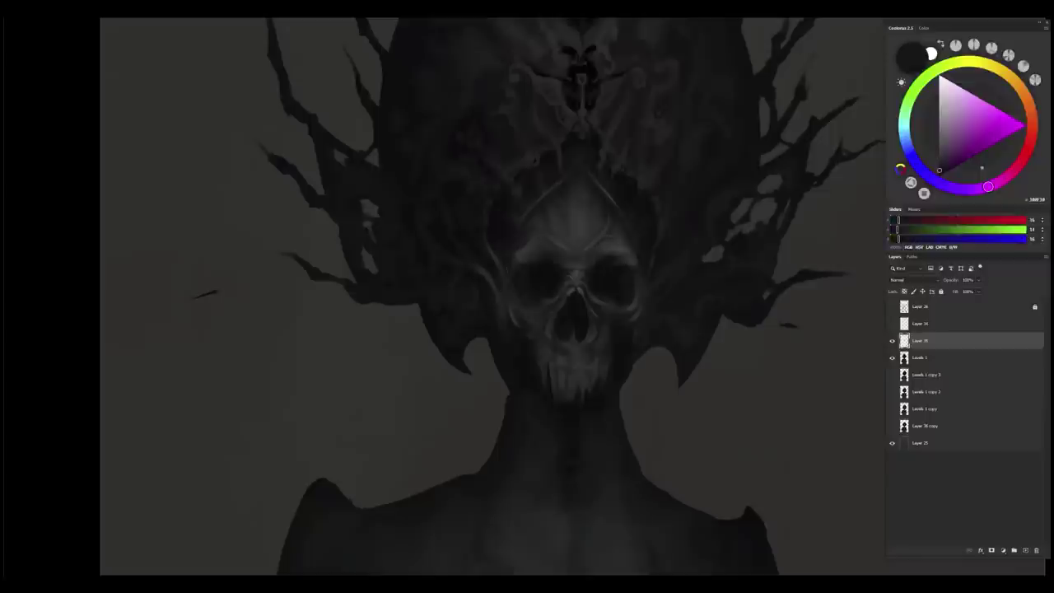
- Sharpen the outward-reaching branch at the left temple and add a small light knob at its fork
left_click(514, 298, "alt")
left_click(517, 304, "alt")
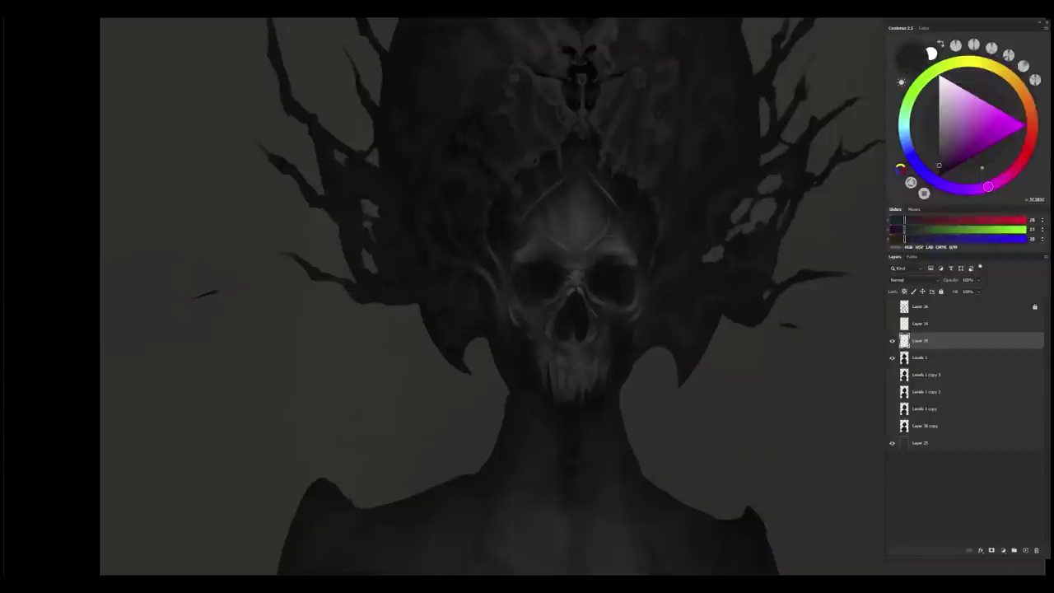
left_click(483, 273, "alt")
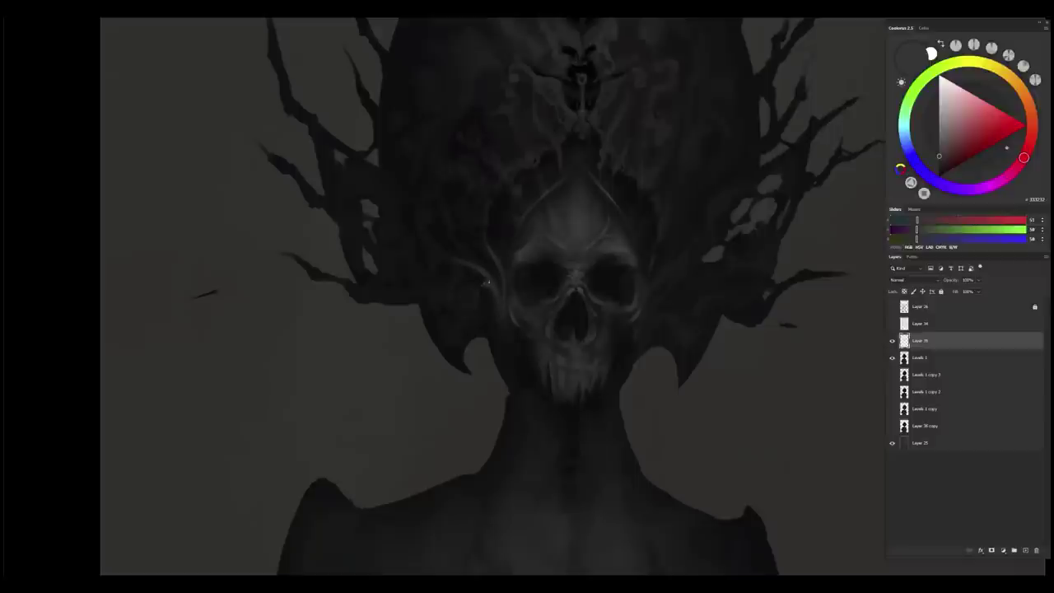
left_click(480, 275, "alt")
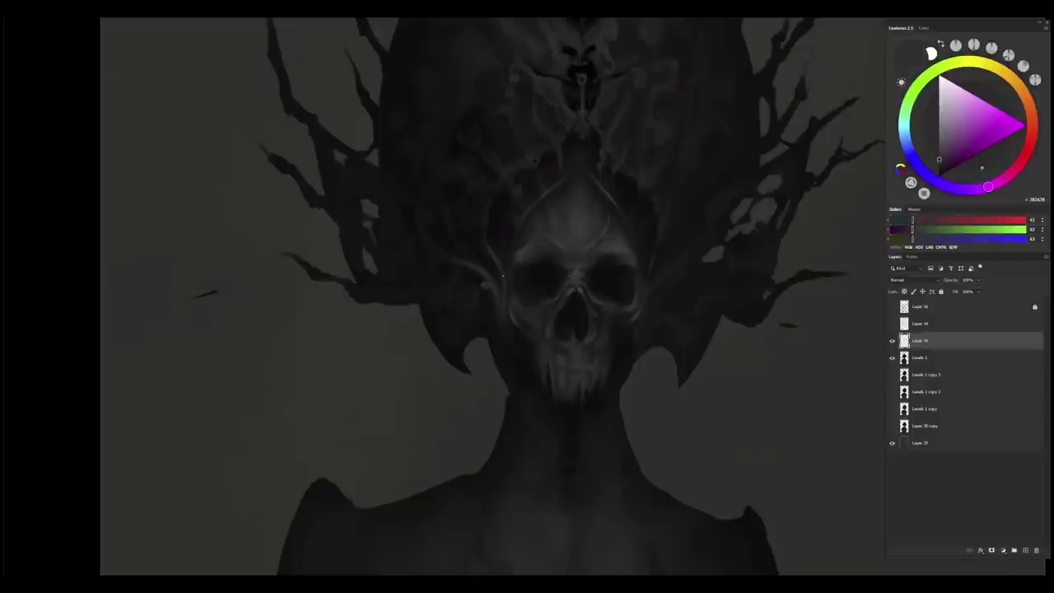
- Extend the upright branch at the left temple upward beside the forehead into the headdress
scroll(563, 362, "down", 5)
scroll(590, 417, "up", 6)
left_click(512, 242, "alt")
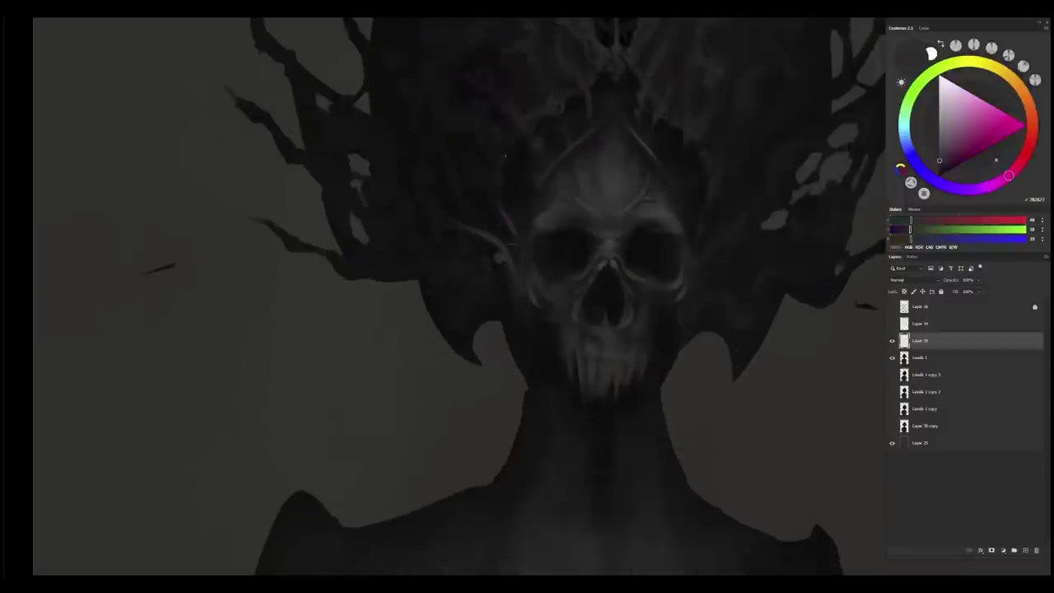
scroll(499, 194, "down", 5)
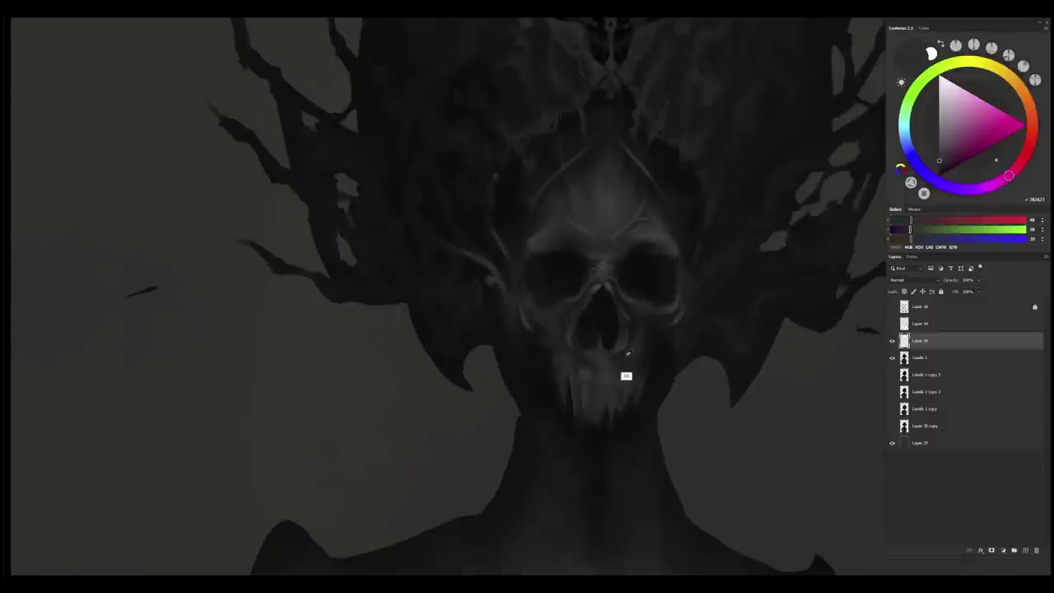
scroll(630, 371, "up", 5)
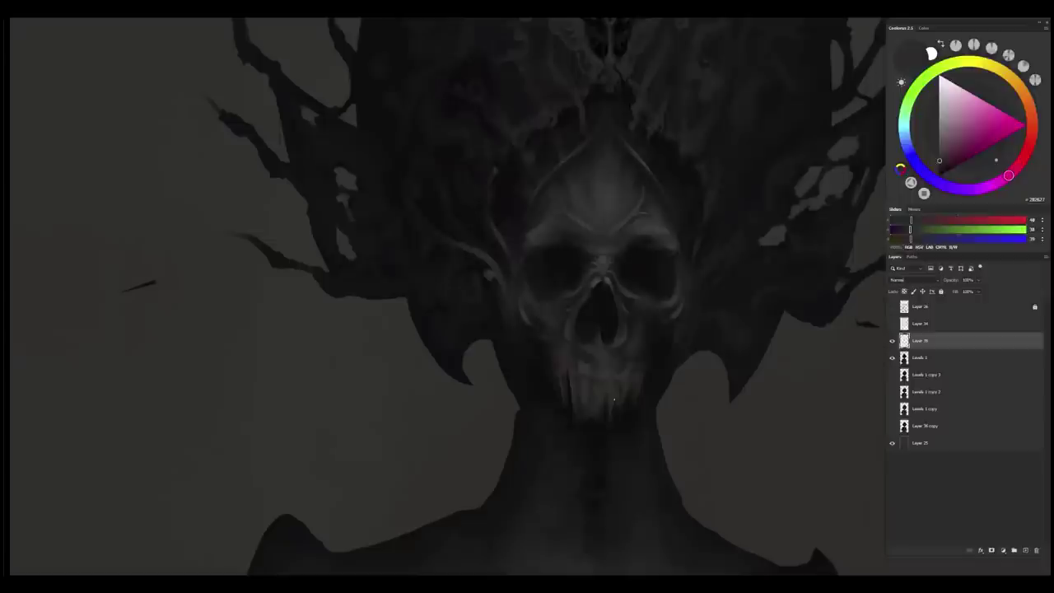
scroll(653, 313, "down", 1)
- Paint a matching branch reaching outward from the right temple toward the headdress gaps in sampled grey
left_click(663, 309, "alt")
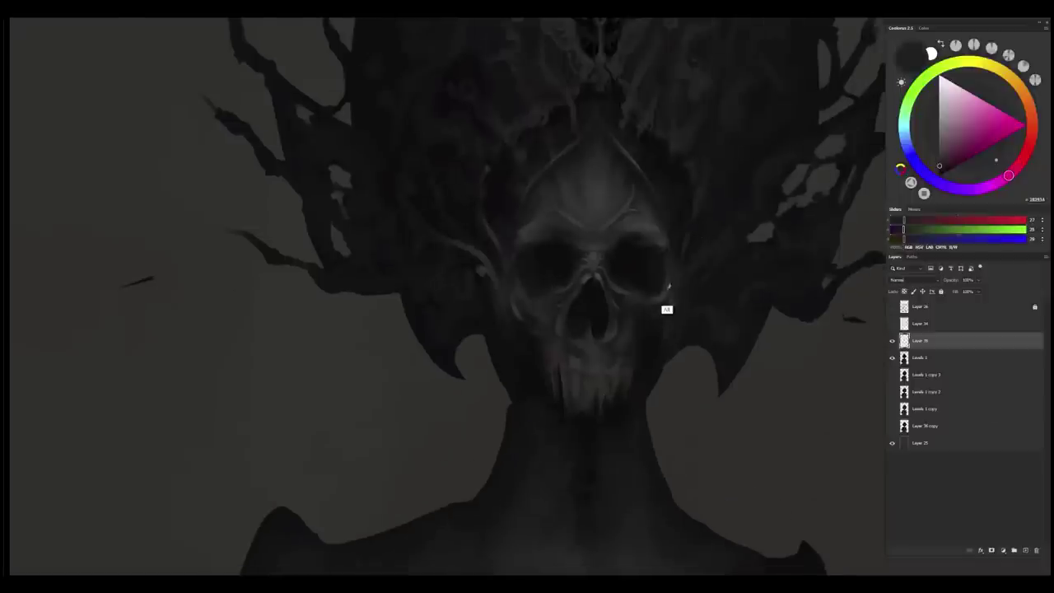
scroll(658, 323, "down", 5)
scroll(633, 288, "up", 5)
left_click(667, 240, "alt")
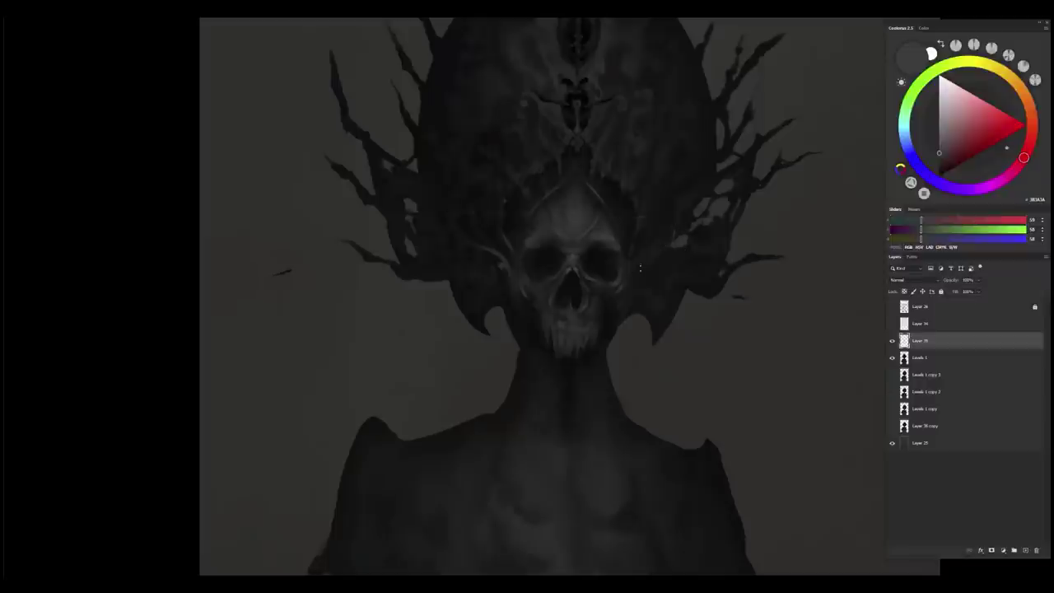
scroll(630, 279, "up", 1)
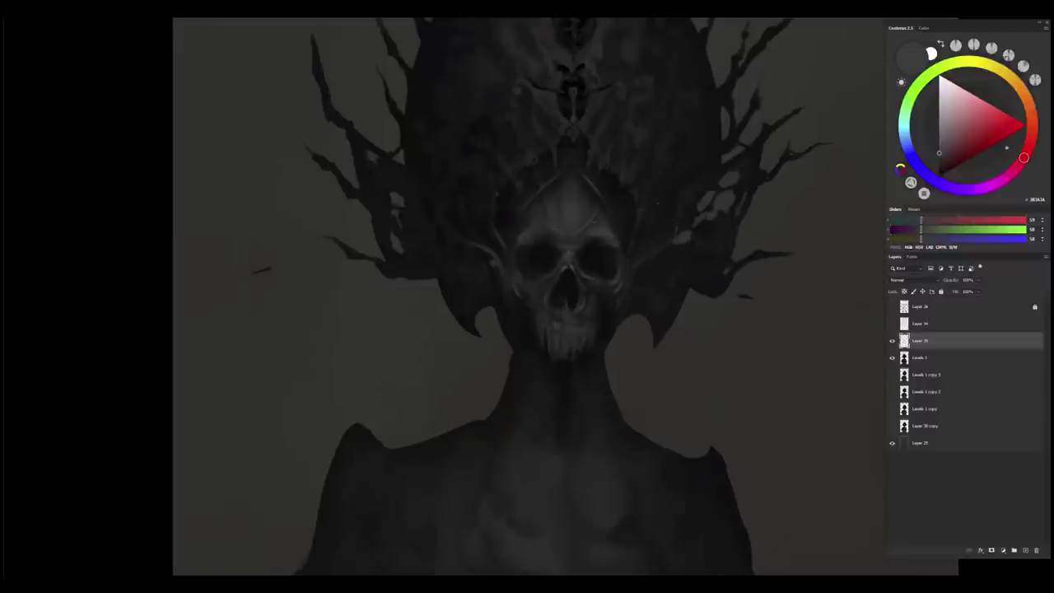
- Add a curved upright branch above the right temple and strengthen the outward-reaching branch in the same grey
scroll(622, 330, "down", 5)
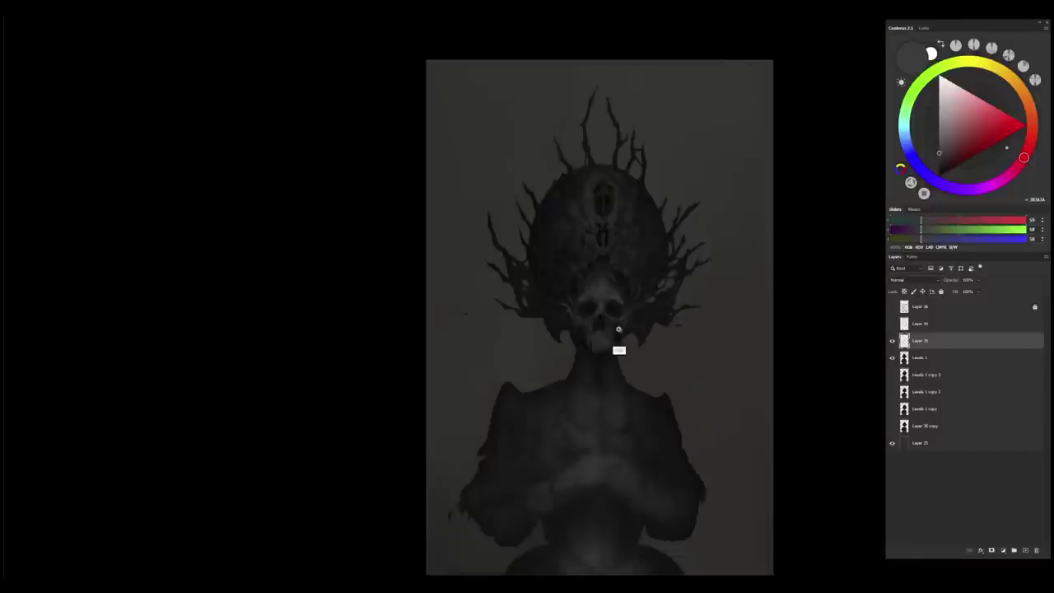
scroll(617, 333, "up", 7)
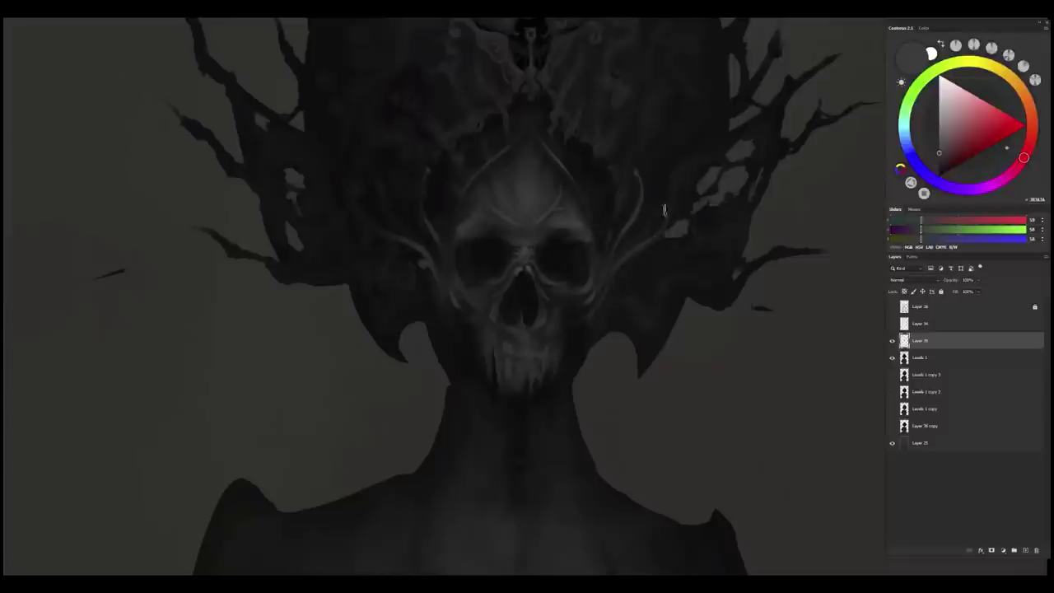
scroll(630, 330, "down", 5)
scroll(642, 350, "up", 5)
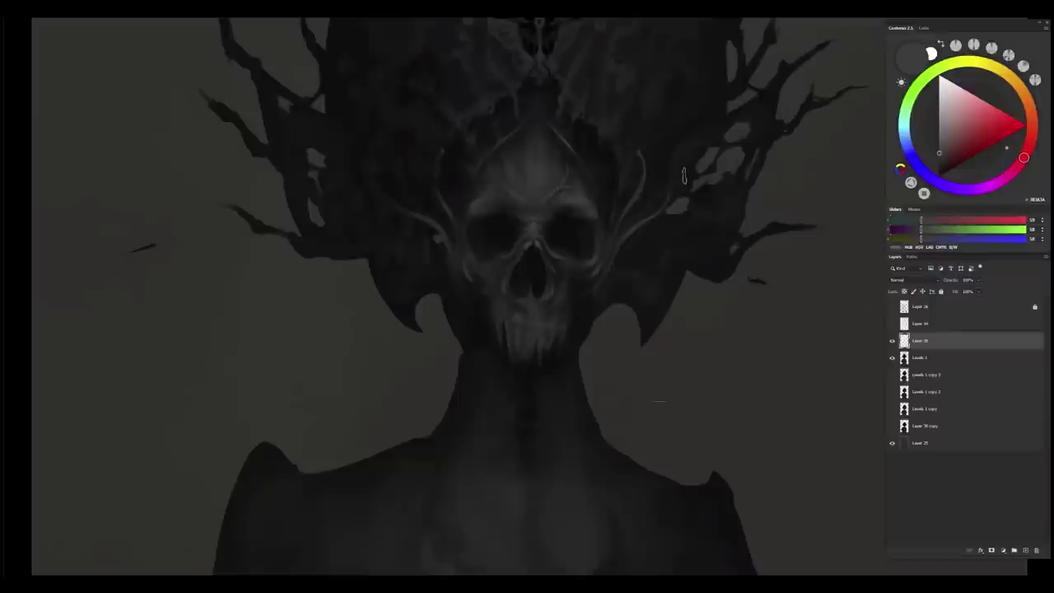
- Refine the outer end of the right brow and the adjoining forehead edge with greys sampled from the skull
left_click(619, 237, "alt")
left_click(583, 197, "alt")
left_click_drag(574, 216, 574, 233)
key("ctrl+z")
left_click(570, 189, "alt")
left_click(561, 176, "alt")
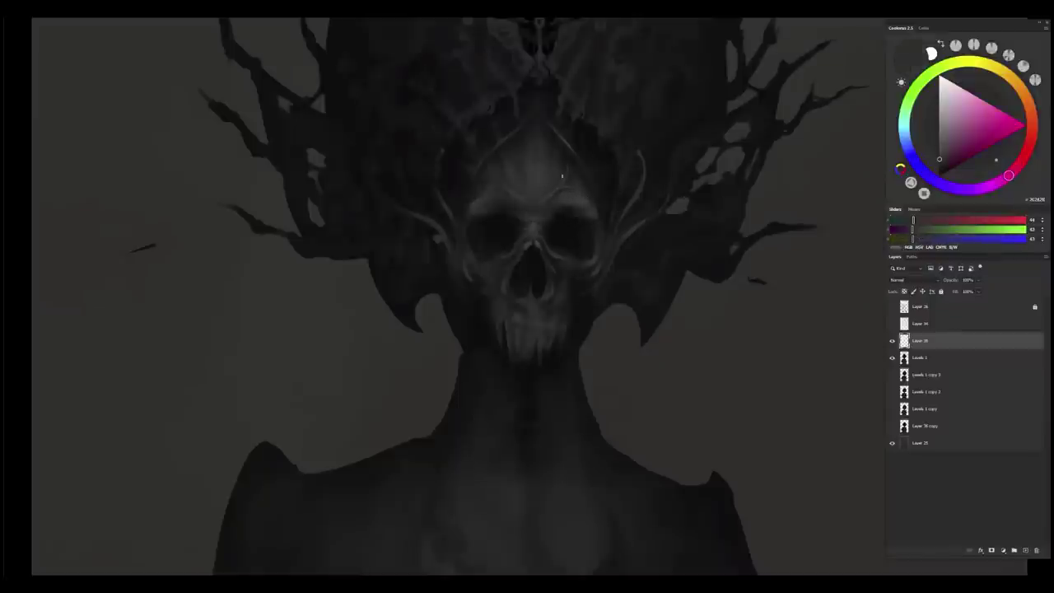
- Deepen the inner upper edge of the right eye socket beside the nose bridge with sampled dark tones
scroll(535, 263, "down", 4)
scroll(568, 247, "up", 4)
left_click(576, 227, "alt")
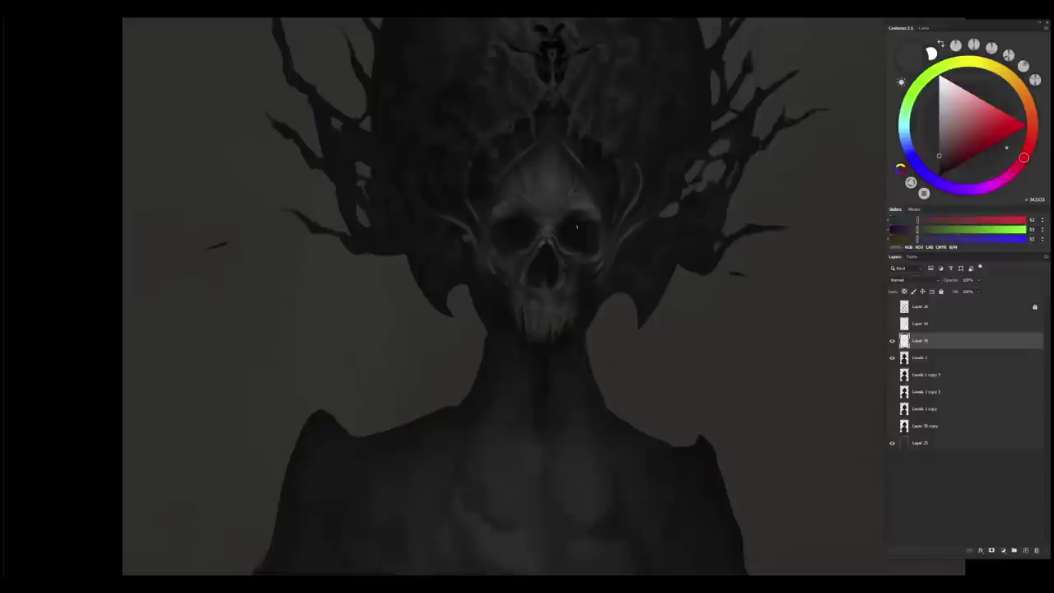
left_click(550, 221, "alt")
left_click(560, 220, "alt")
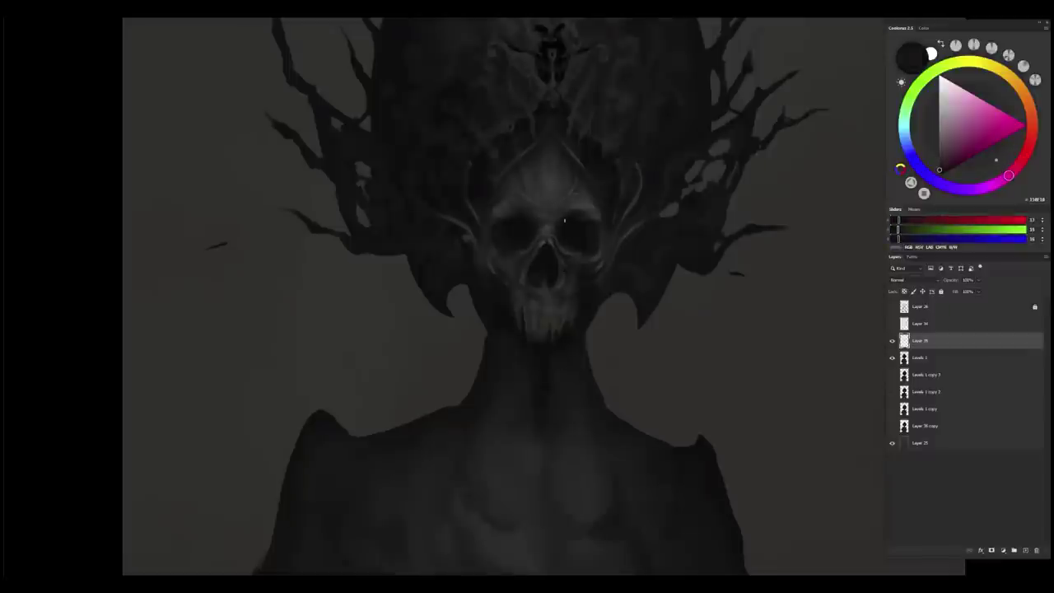
- Shade the nose bridge and the outer rim of the left eye socket with sampled mid and near-black greys
left_click(542, 231, "alt")
left_click(483, 234, "alt")
left_click(497, 213, "alt")
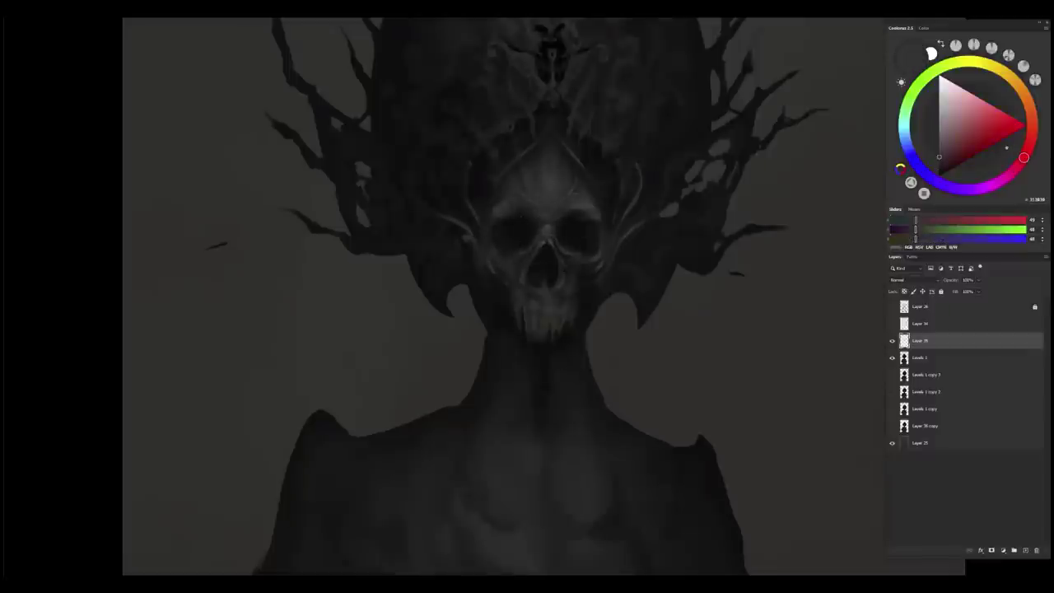
left_click(499, 247, "alt")
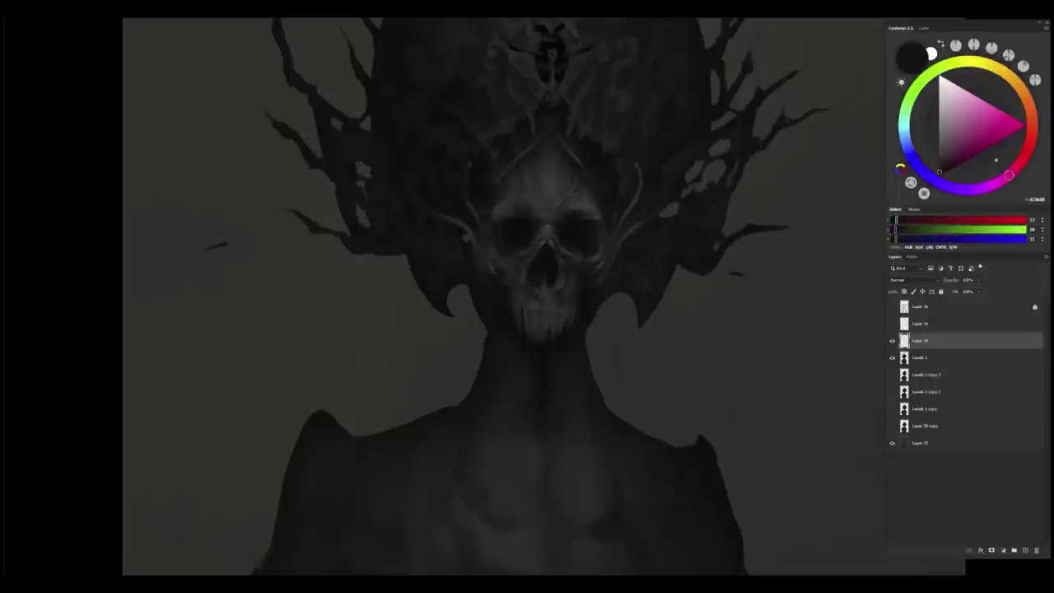
left_click(494, 221, "alt")
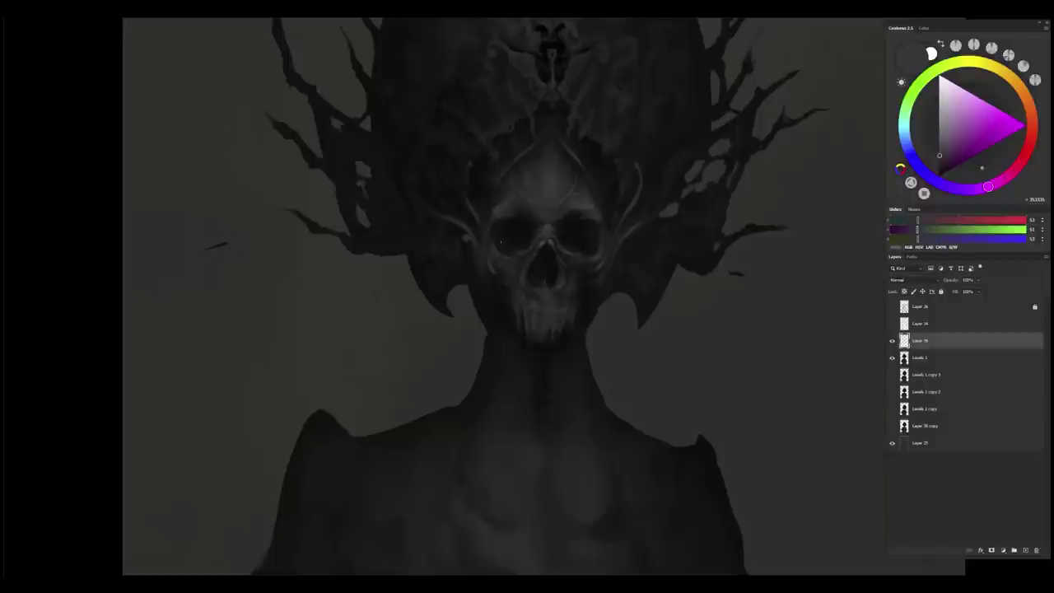
left_click(492, 283, "alt")
- Shade around the base of the right temple branches and darken the cheek edge beneath them
left_click(635, 207, "alt")
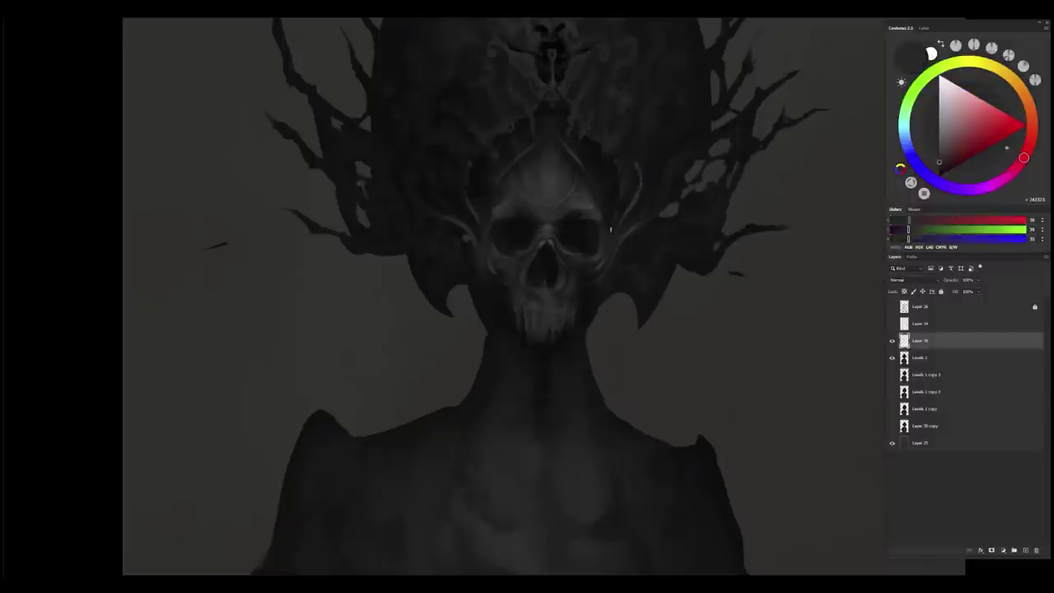
left_click(615, 232, "alt")
left_click(628, 254, "alt")
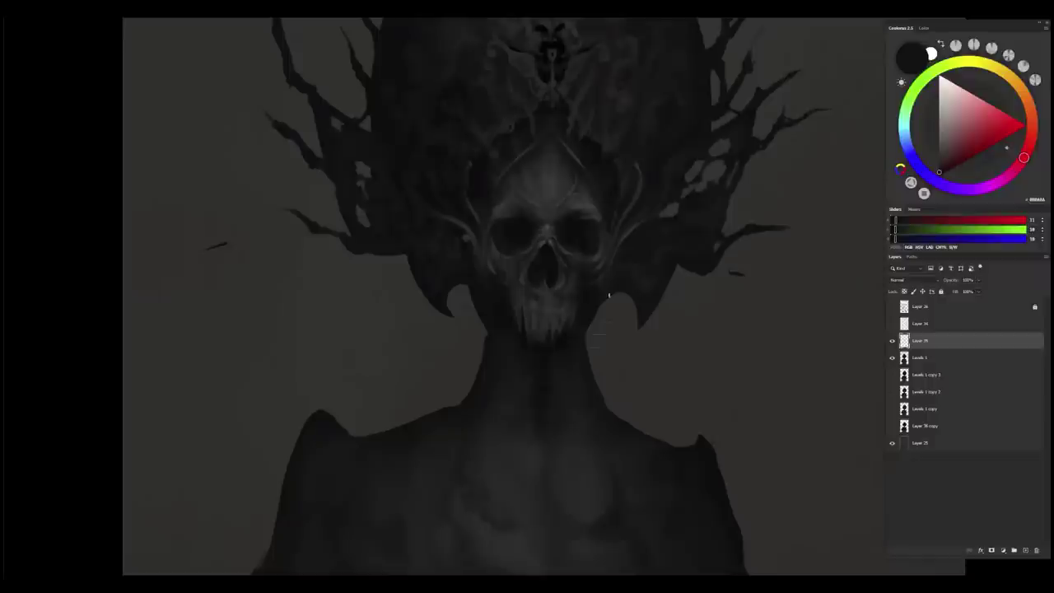
left_click(602, 220, "alt")
left_click(610, 245, "alt")
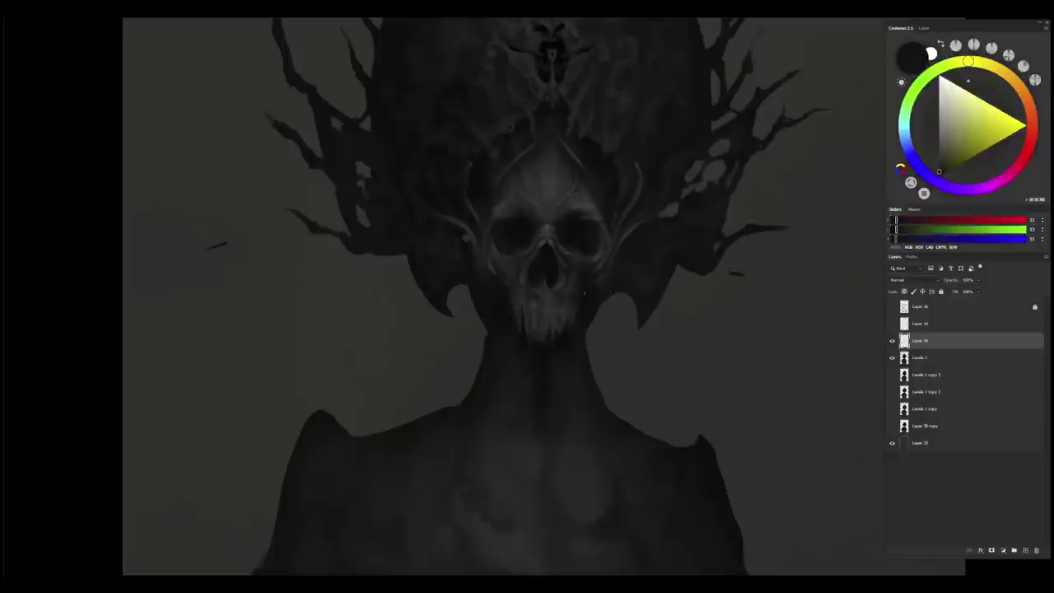
- Blend the right temple branches into the eye socket's outer rim and touch up the upright branch
left_click(613, 239, "alt")
left_click(636, 224, "alt")
left_click(602, 223, "alt")
left_click(604, 222, "alt")
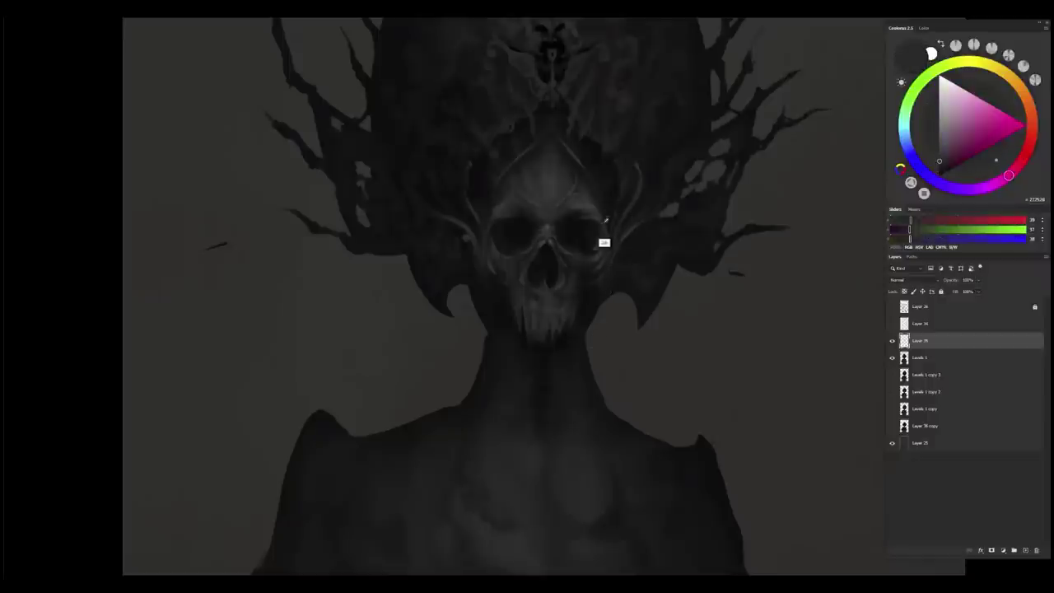
left_click(632, 227, "alt")
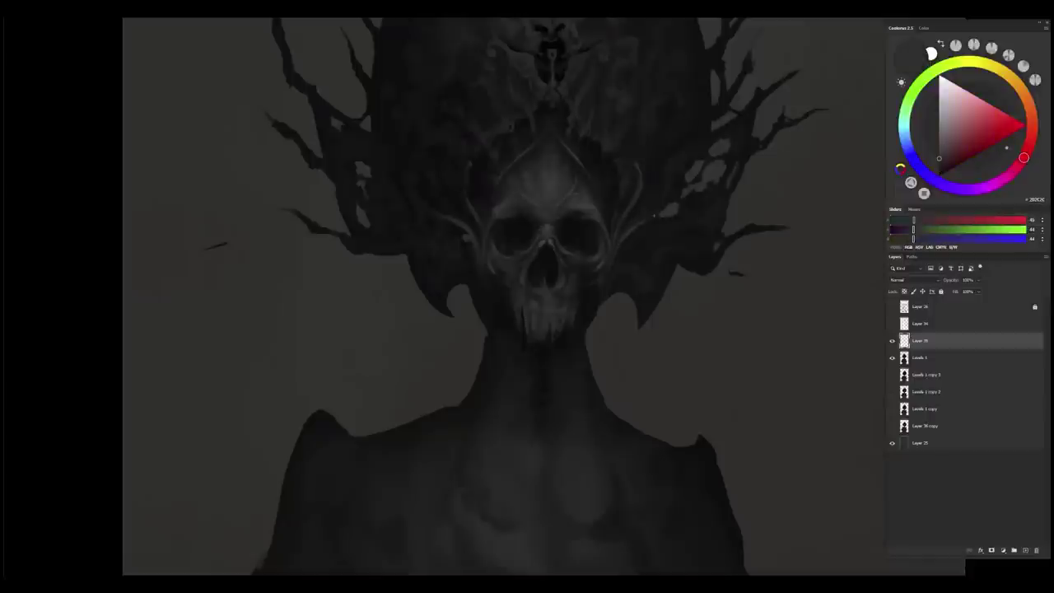
left_click(635, 165, "alt")
left_click(636, 175, "alt")
left_click_drag(635, 175, 606, 274)
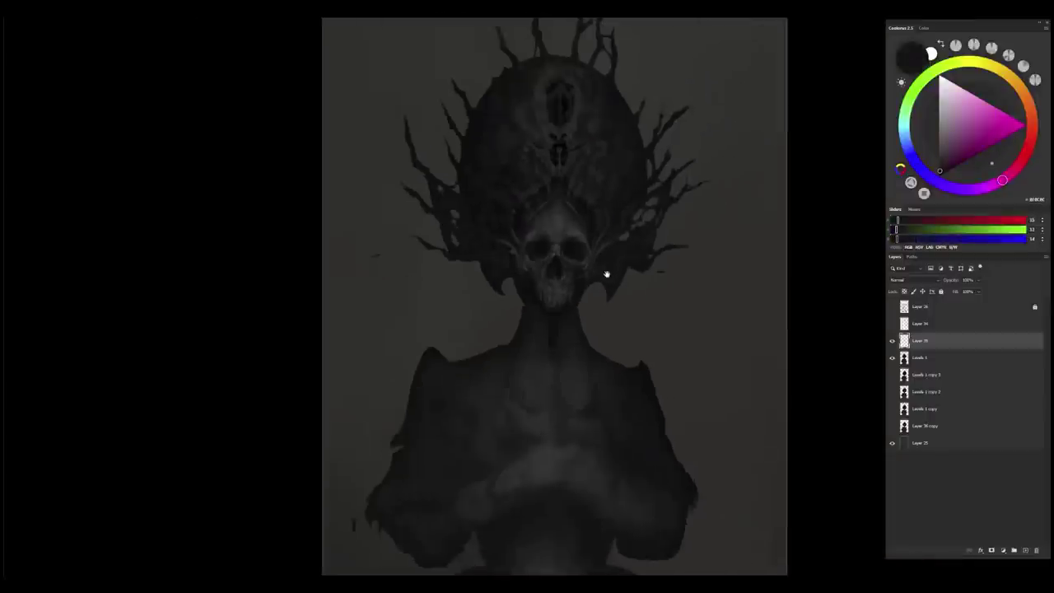
- Paint a small spike rising from the outer corner of the right brow in sampled grey
scroll(596, 267, "up", 2)
left_click(582, 201, "alt")
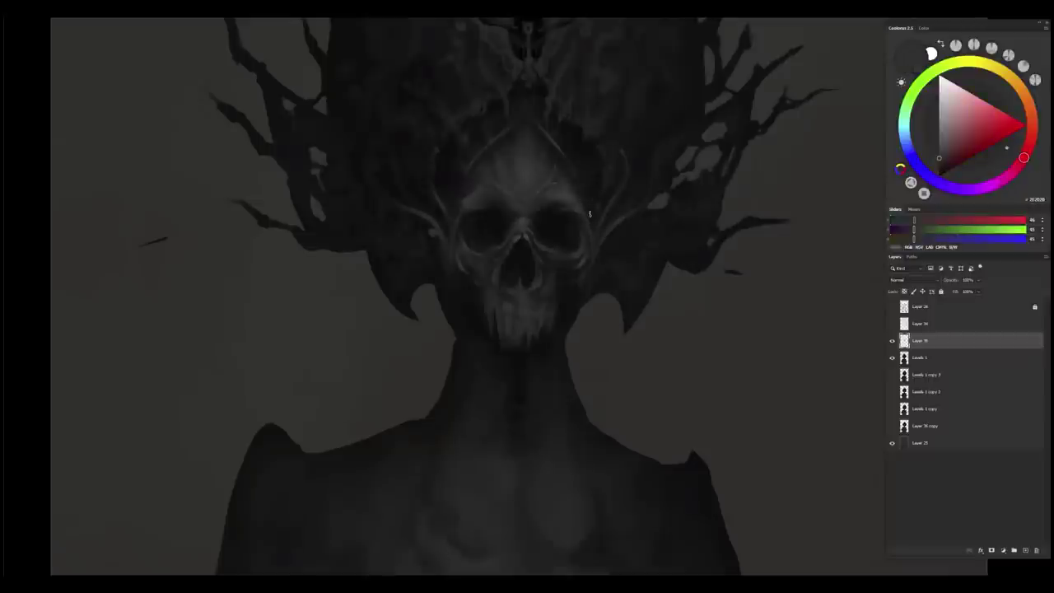
left_click(591, 216, "alt")
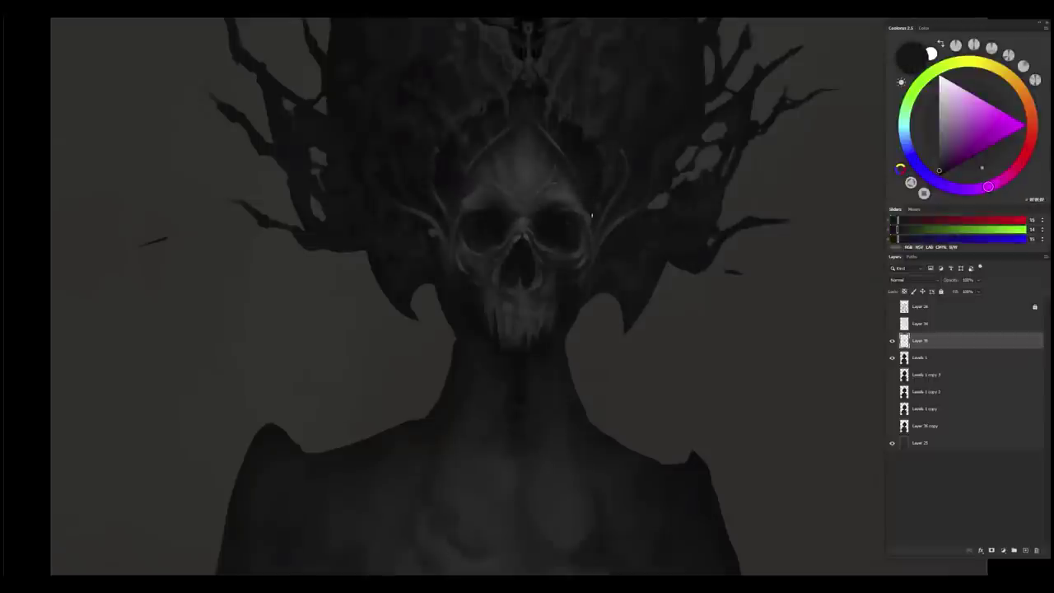
left_click(583, 191, "alt")
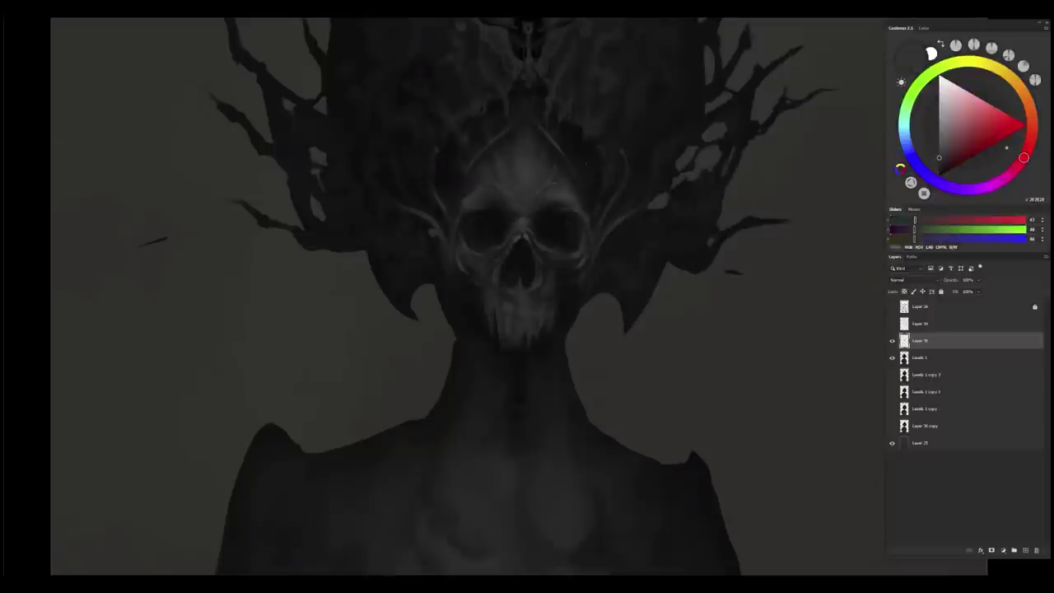
left_click(583, 208, "alt")
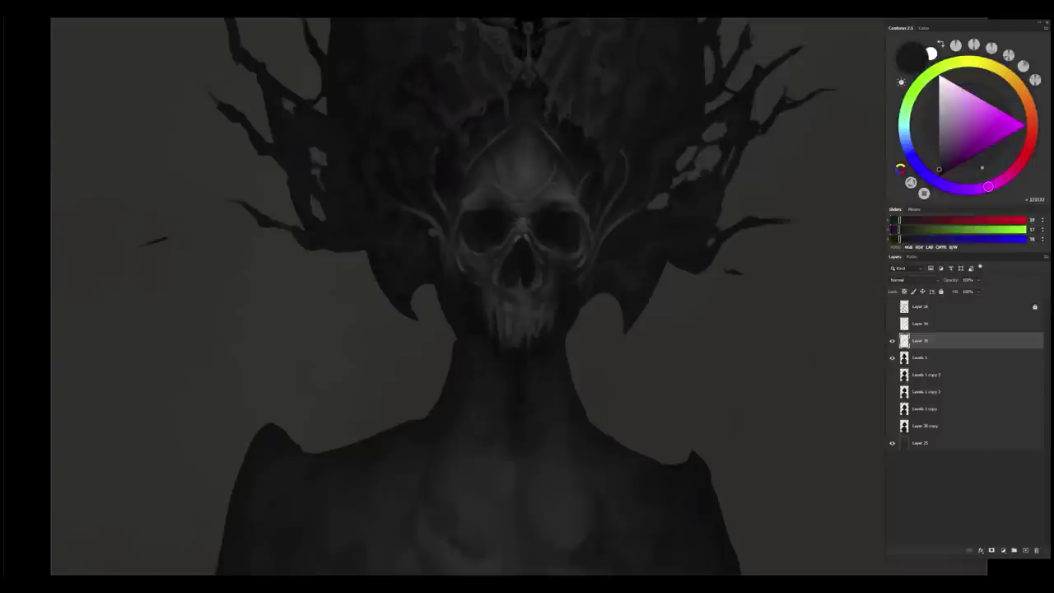
- Carve the edges of the small spike above the right brow with sampled near-black
left_click(581, 182, "alt")
left_click(591, 179, "alt")
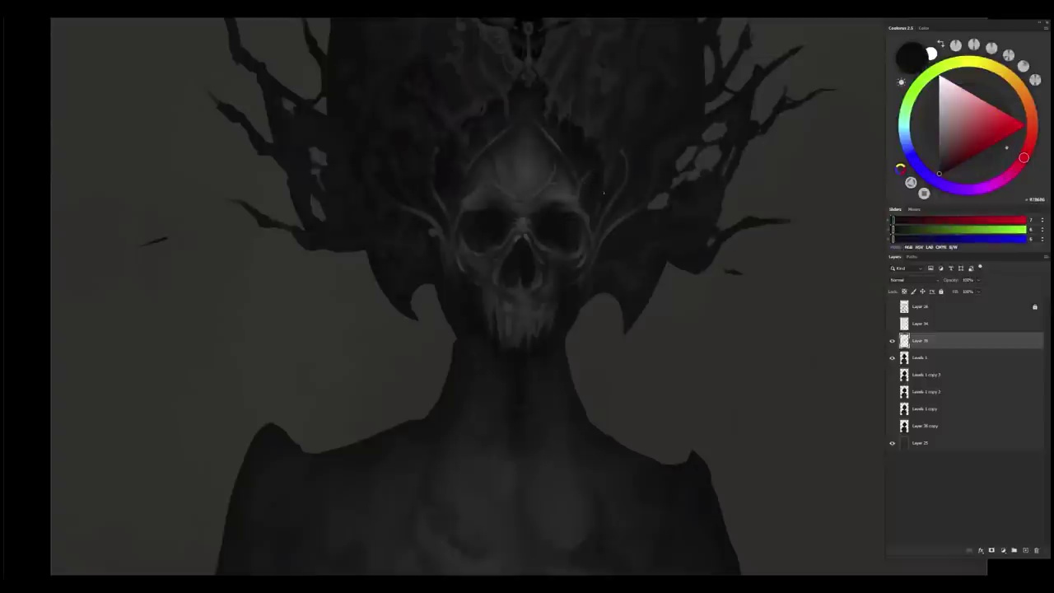
left_click(584, 173, "alt")
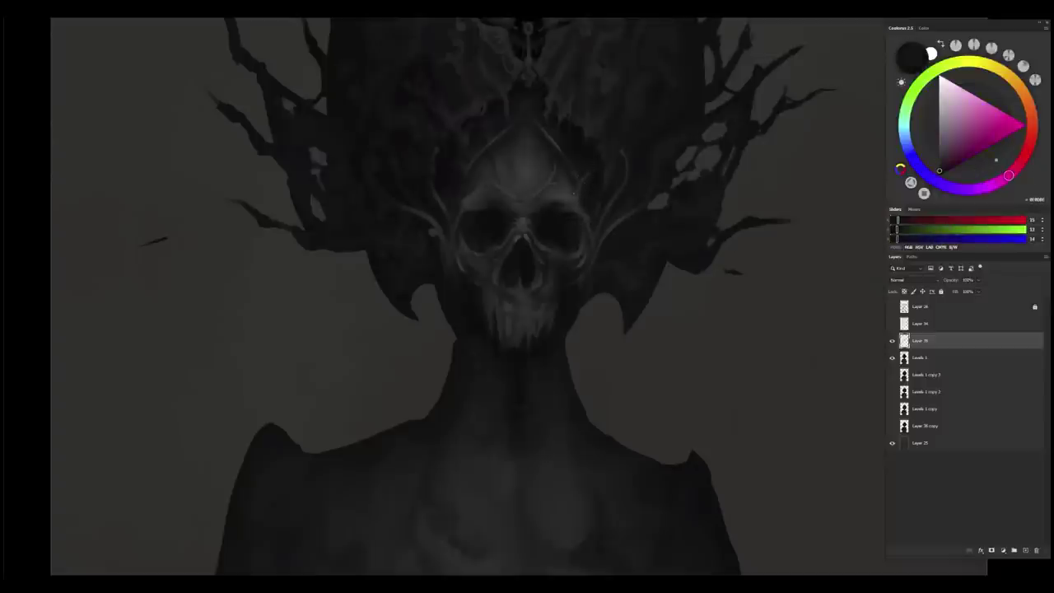
- Reshape the outer brow corners and the right eye socket's rim with sampled light and dark greys
left_click(463, 221, "alt")
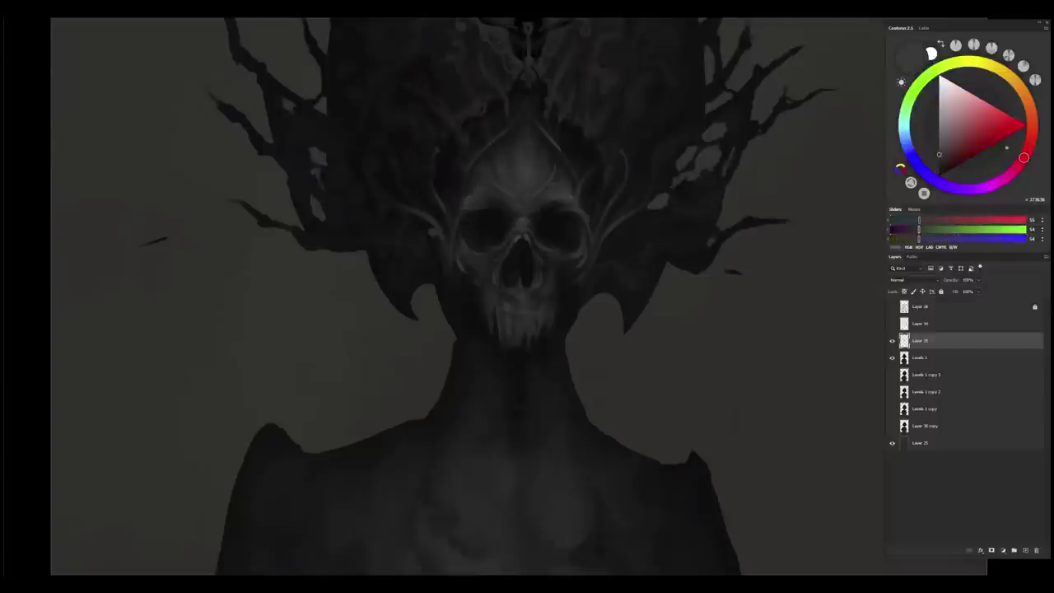
left_click(586, 208, "alt")
left_click(583, 228, "alt")
left_click(574, 219, "alt")
left_click(572, 198, "alt")
left_click(485, 199, "alt")
left_click(568, 217, "alt")
left_click(578, 196, "alt")
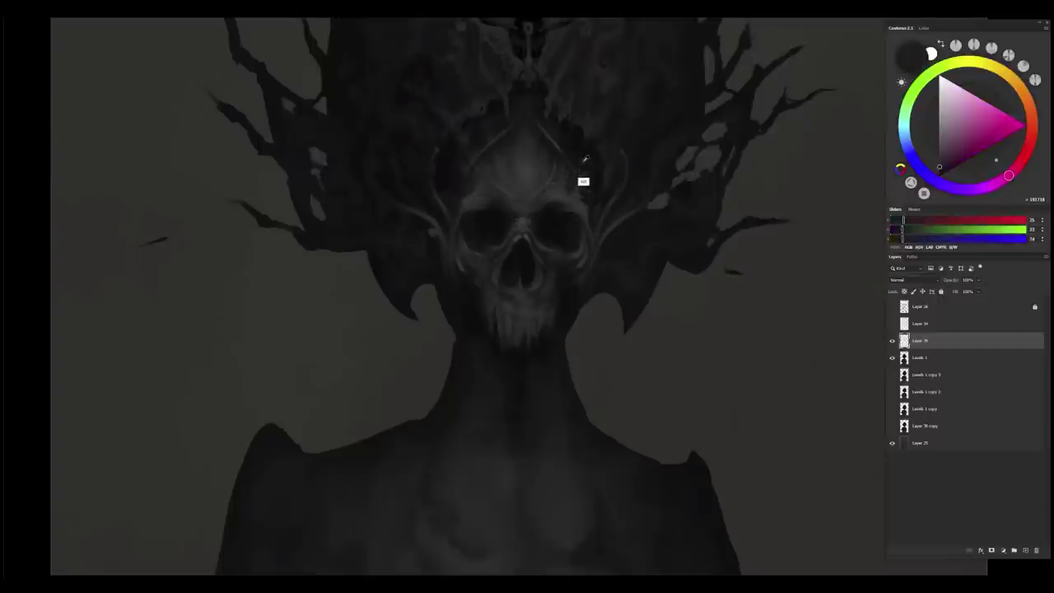
left_click(505, 276, "alt")
- Flip the canvas horizontally and rework the mirrored brow corner and temple edge with sampled greys
scroll(575, 368, "down", 3)
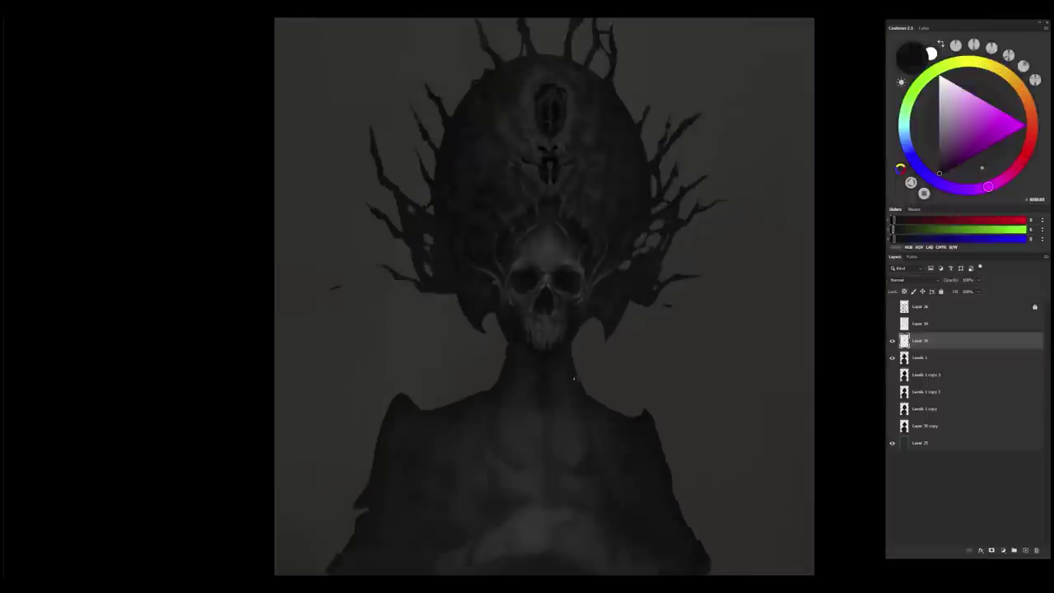
key("ctrl+shift+h")
scroll(574, 303, "up", 3)
left_click(472, 256, "alt")
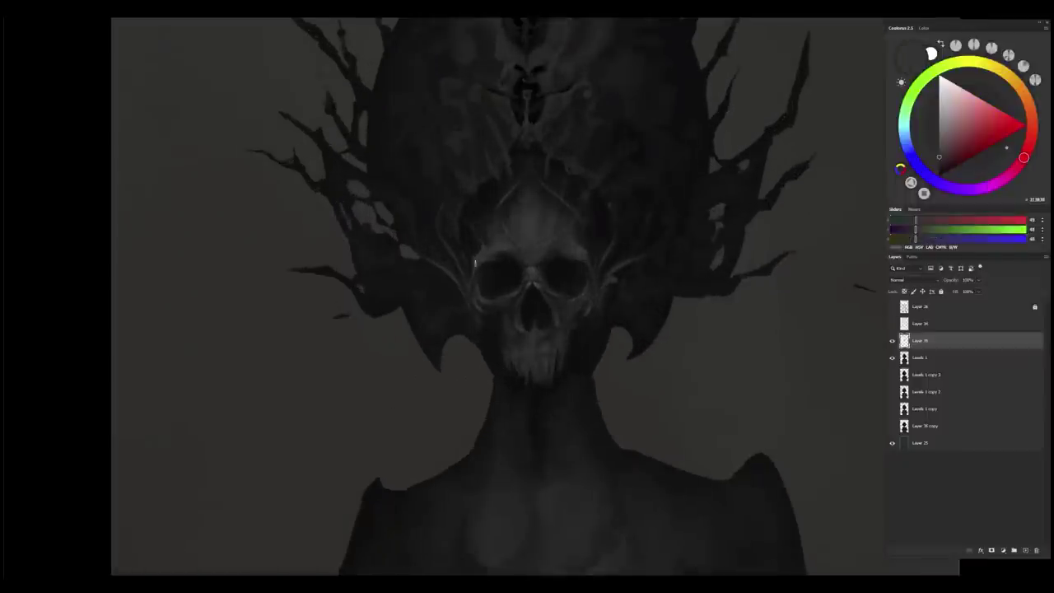
left_click(473, 221, "alt")
left_click(471, 231, "alt")
left_click(476, 228, "alt")
left_click(496, 221, "alt")
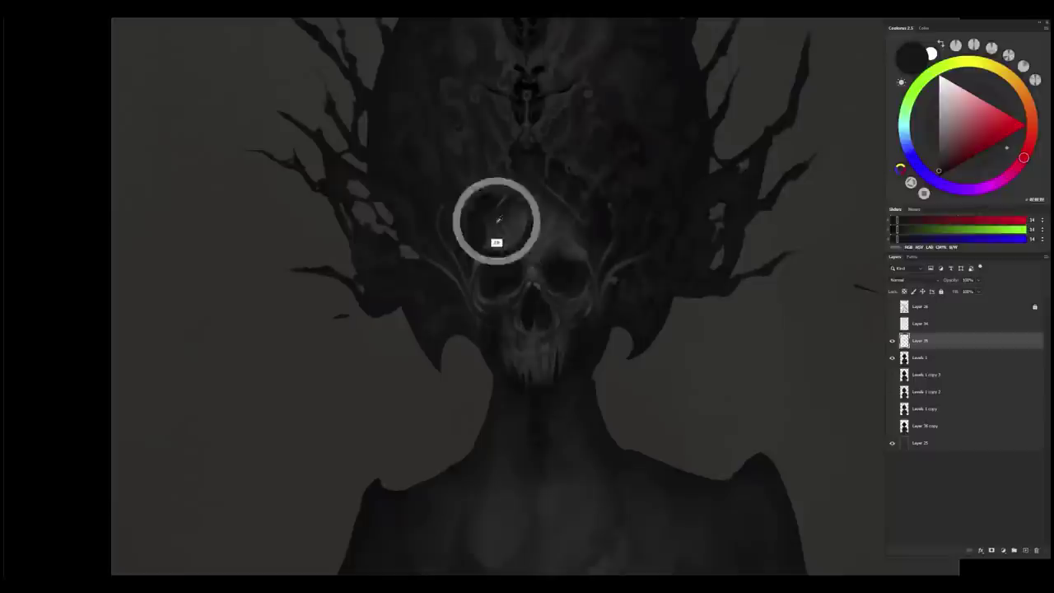
left_click(492, 220, "alt")
left_click(479, 253, "alt")
left_click(477, 258, "alt")
- Check the whole figure and flip the canvas back to its original orientation around the skull
left_click_drag(626, 371, 656, 390)
left_click_drag(536, 247, 486, 247)
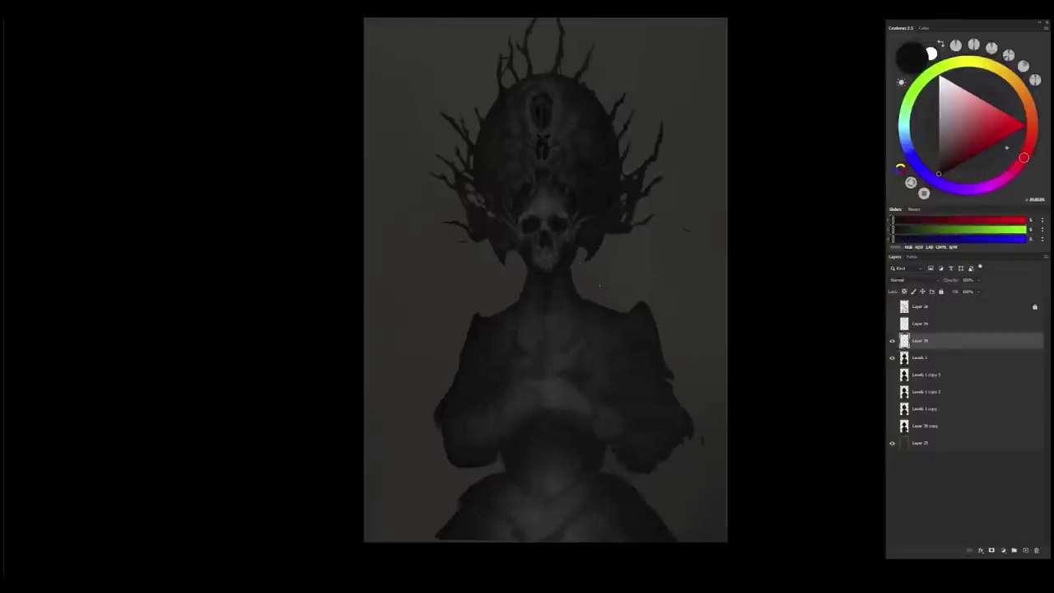
left_click_drag(536, 299, 498, 359)
key("ctrl+r")
left_click_drag(4, 362, 525, 368)
key("ctrl+r")
left_click_drag(512, 304, 560, 343)
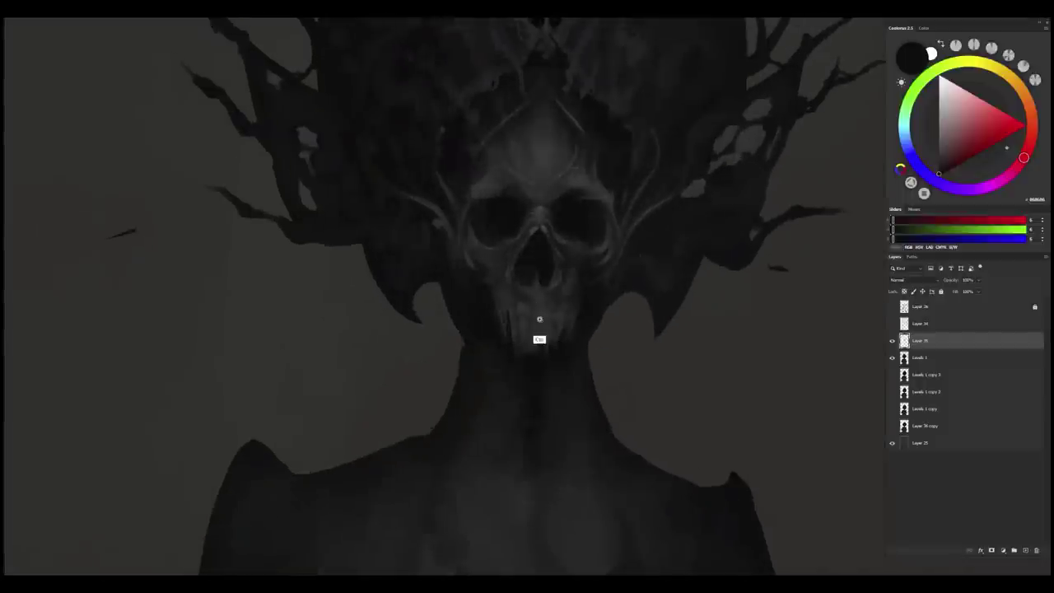
scroll(541, 337, "up", 1)
- Paint curved ridge lines down both sides of the forehead's central ridge in sampled grey
left_click(604, 235, "alt")
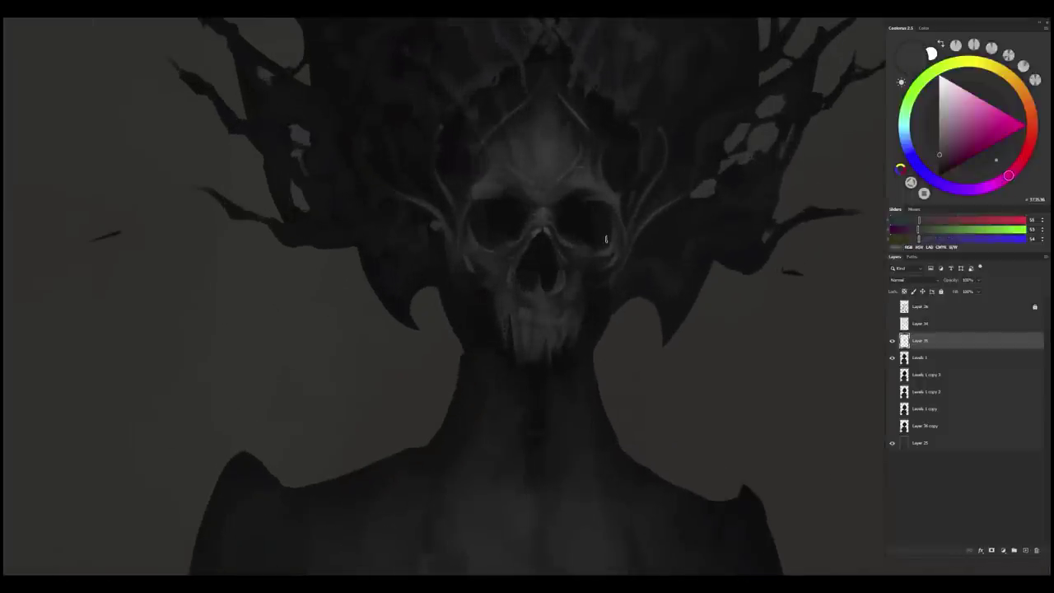
left_click(525, 124, "alt")
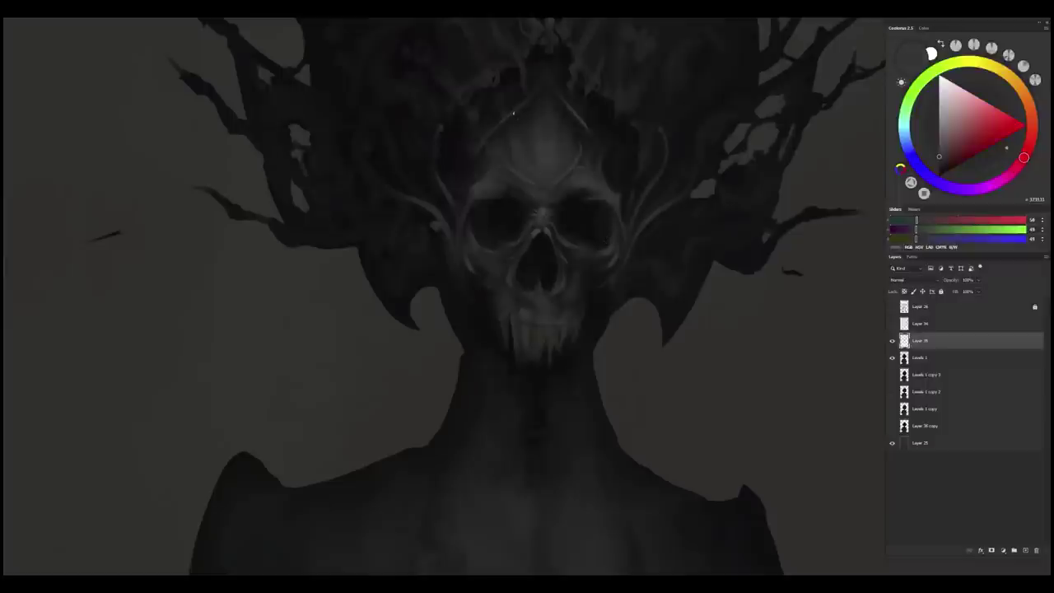
left_click(541, 236, "alt")
left_click_drag(510, 119, 512, 143)
left_click_drag(575, 114, 577, 135)
- Blend the curved forehead ridges into the brow and darken their outer edges with sampled tones
left_click(570, 138, "alt")
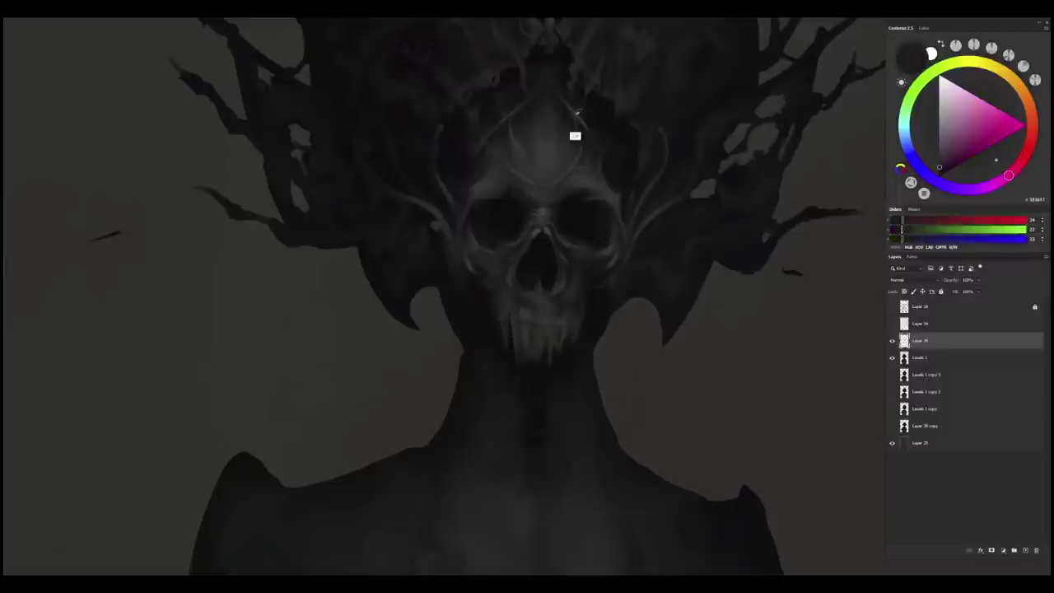
left_click(579, 146, "alt")
left_click(568, 152, "alt")
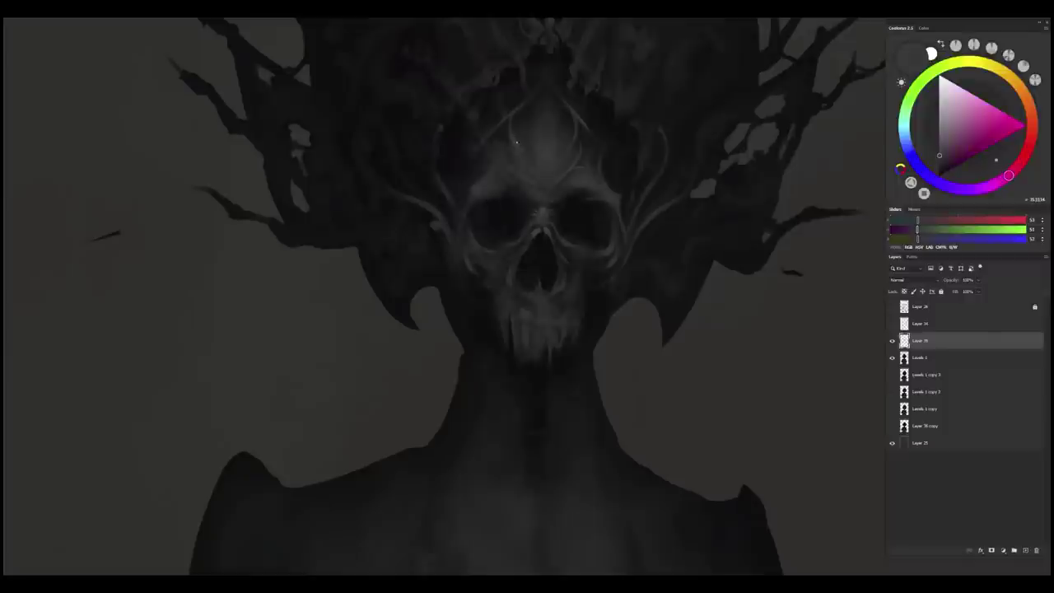
left_click(522, 147, "alt")
left_click(514, 124, "alt")
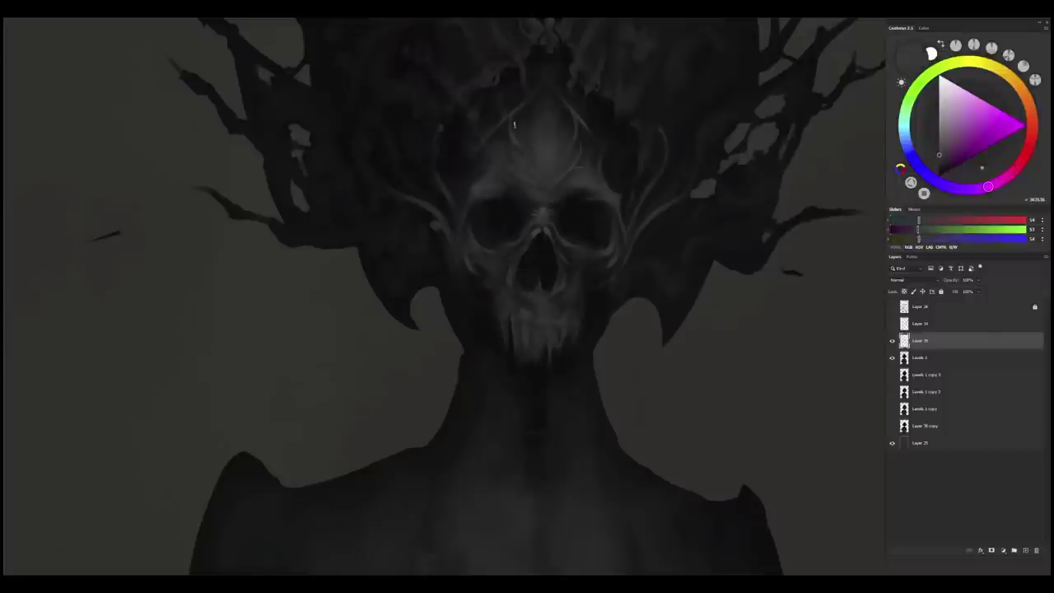
left_click(481, 185, "alt")
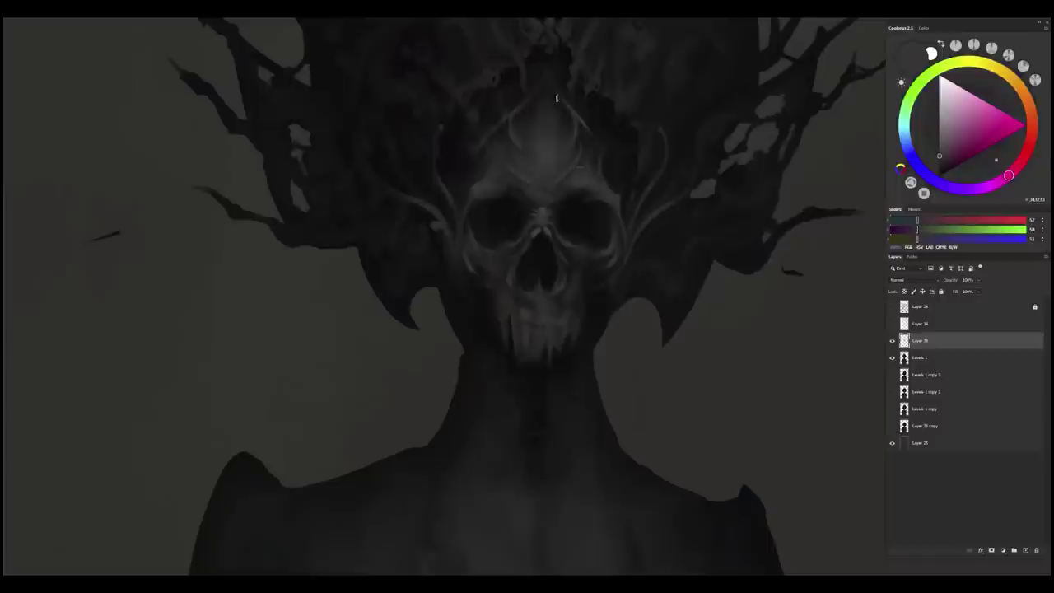
- Refine the left cheekbone below the eye socket with a light stroke and sampled shadow greys
scroll(547, 173, "down", 1)
scroll(565, 183, "up", 1)
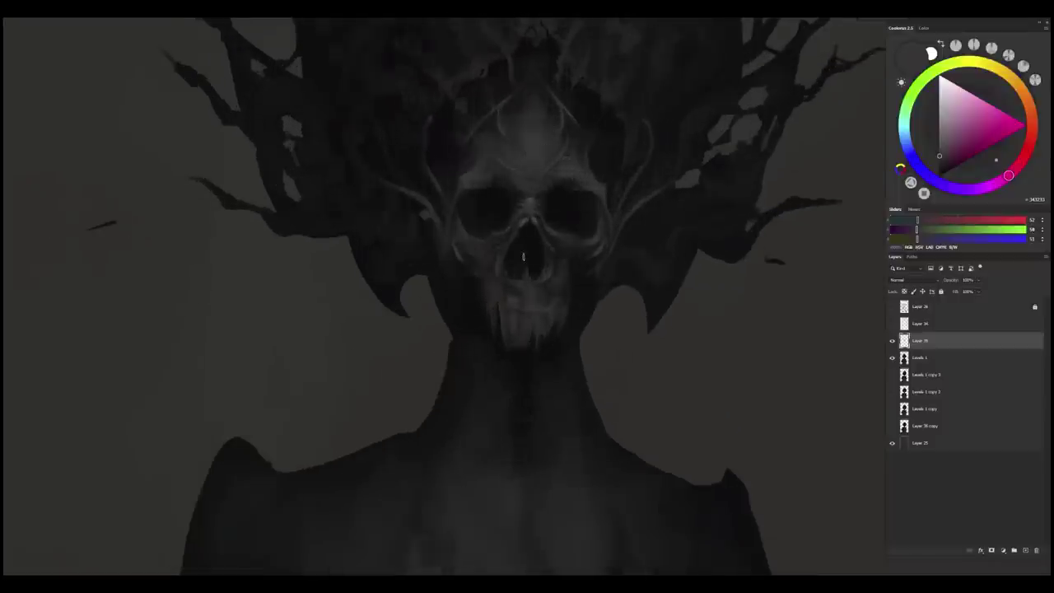
left_click_drag(608, 322, 609, 298)
left_click(550, 284, "alt")
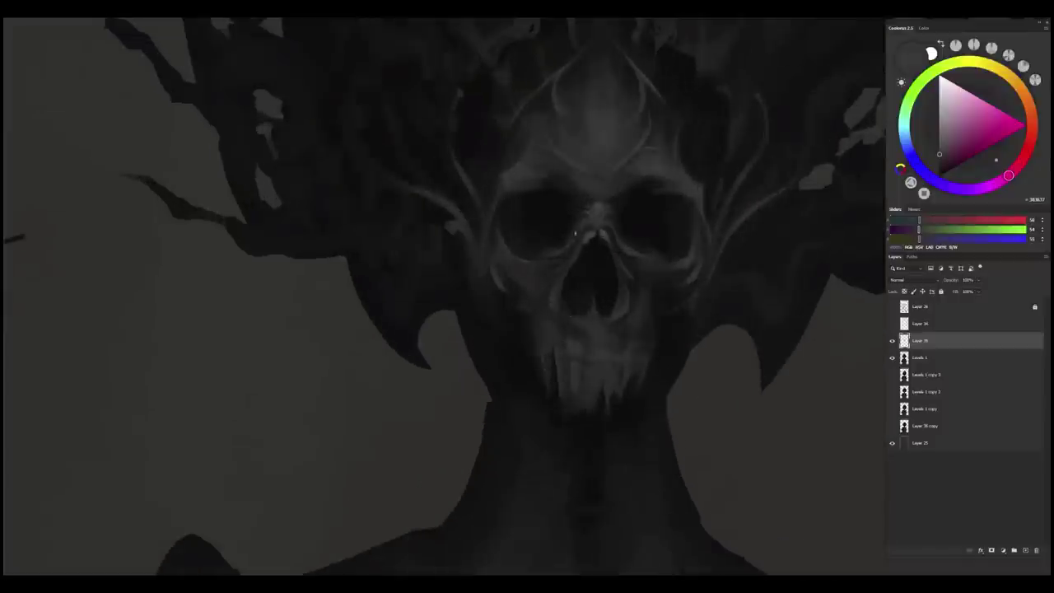
mouse_move(524, 270)
left_mouse_down()
mouse_move(538, 293)
mouse_move(530, 278)
left_mouse_up()
left_click(535, 290, "alt")
left_click(537, 276, "alt")
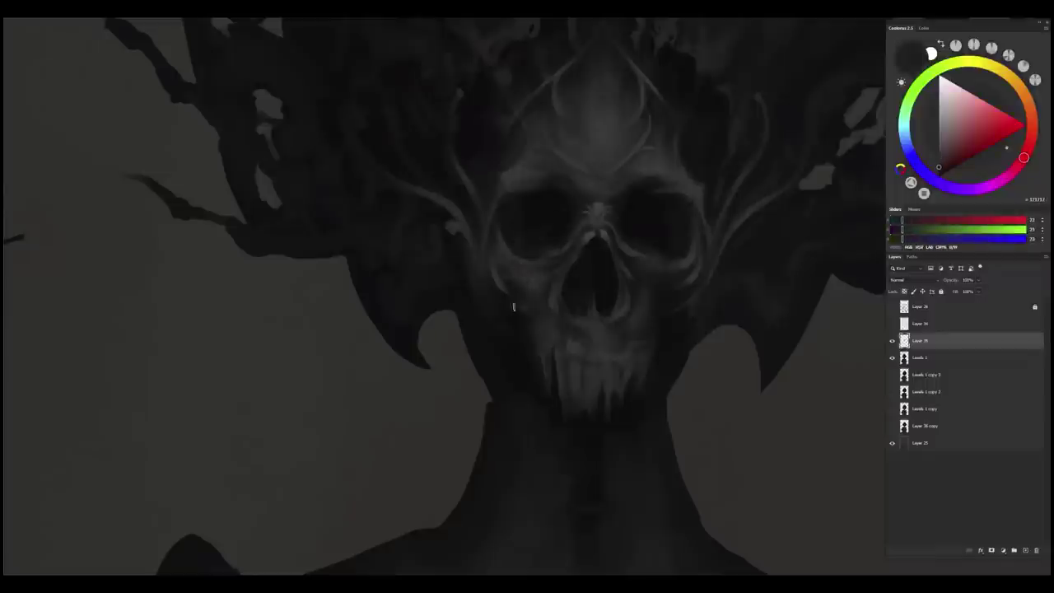
- Refine the lower rims of the eye sockets and the cheekbones with greys and near-black tones sampled from the skull
left_click(548, 245, "alt")
left_click(626, 267, "alt")
left_click(638, 229, "alt")
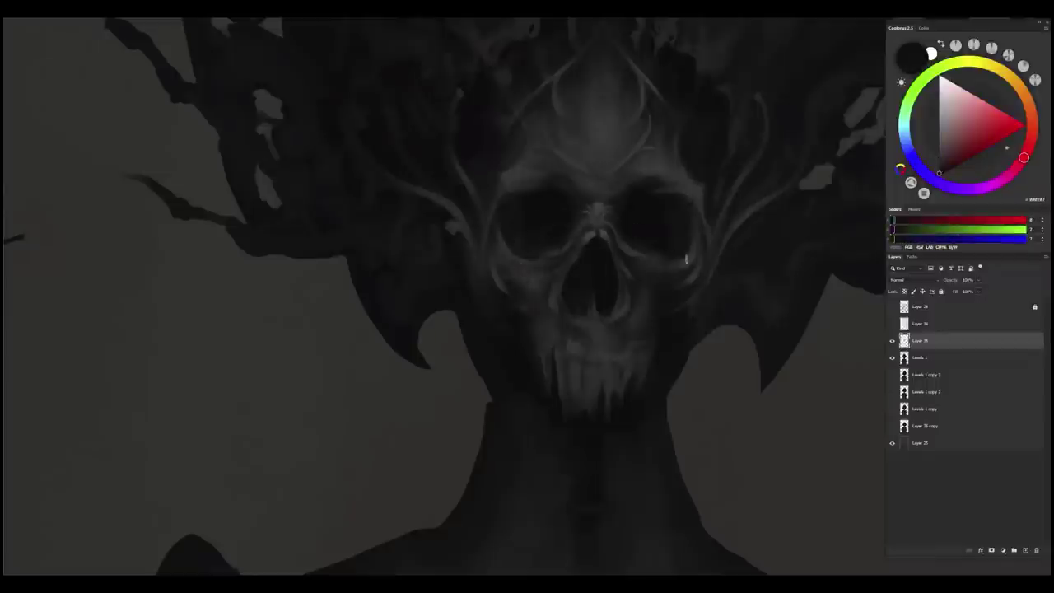
left_click(659, 263, "alt")
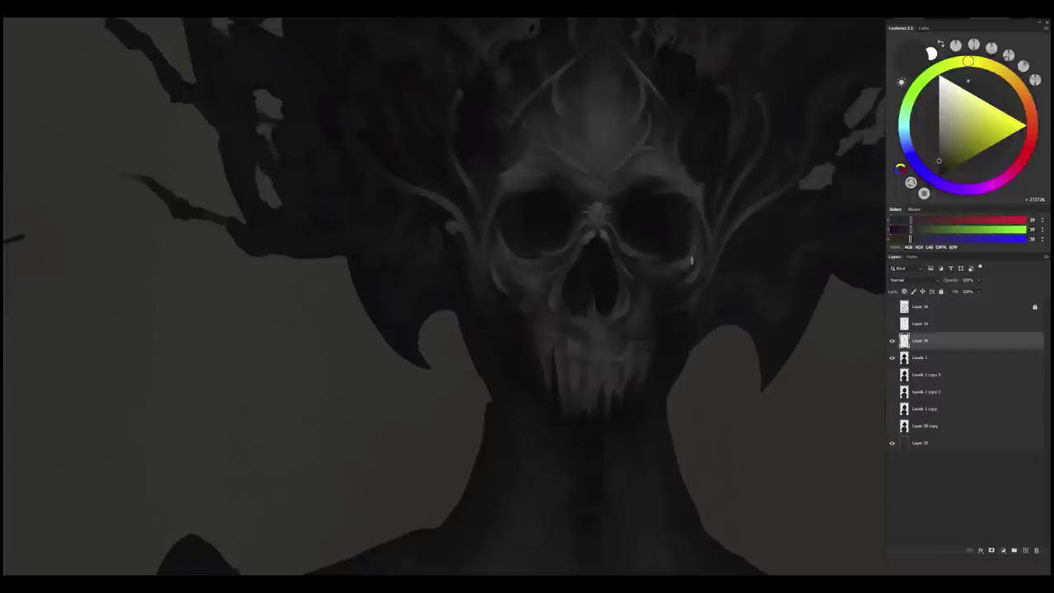
left_click(691, 260, "alt")
- Check how the skull reads within the whole figure and up close
scroll(669, 306, "down", 1)
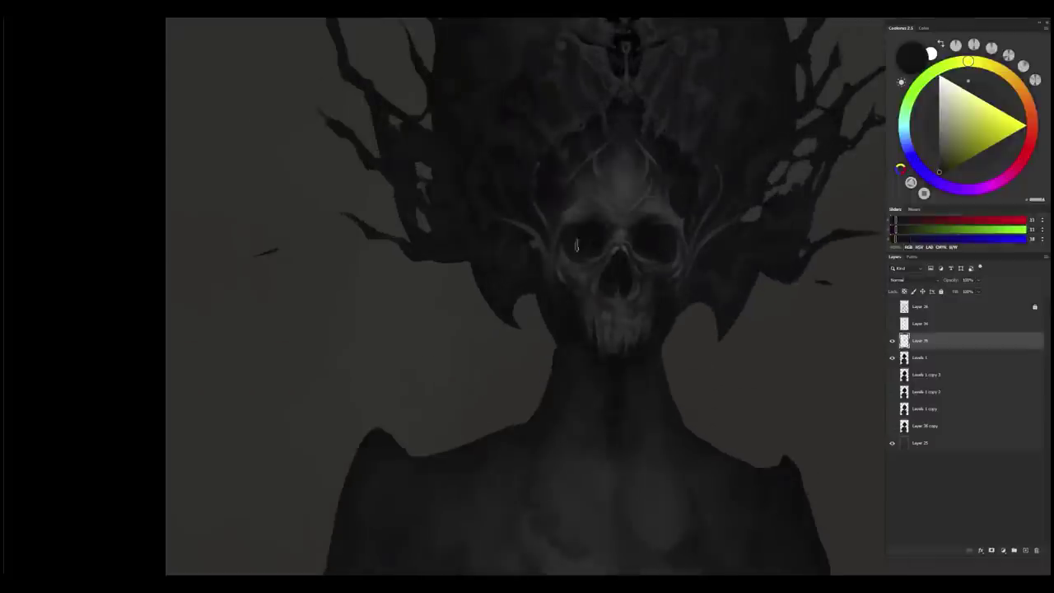
scroll(638, 331, "down", 2)
scroll(611, 332, "up", 3)
scroll(623, 282, "down", 5)
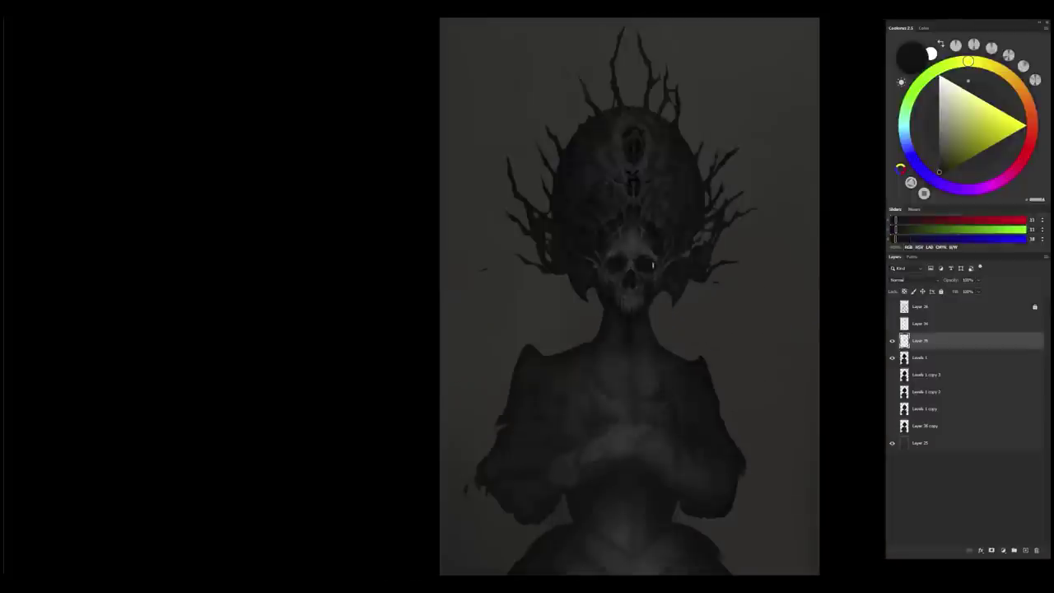
scroll(593, 301, "up", 3)
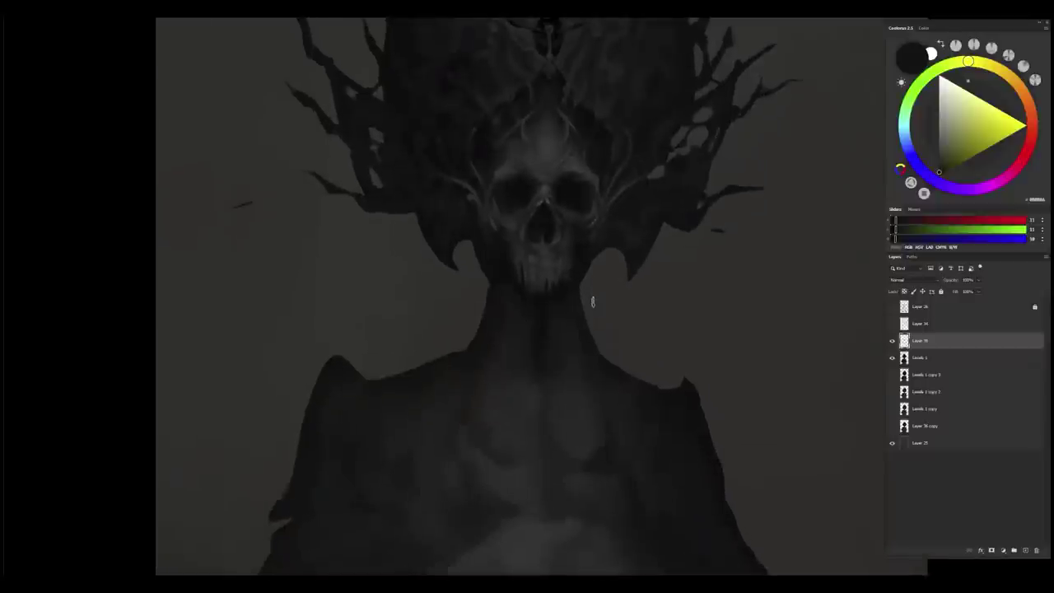
scroll(591, 271, "down", 2)
scroll(555, 332, "up", 4)
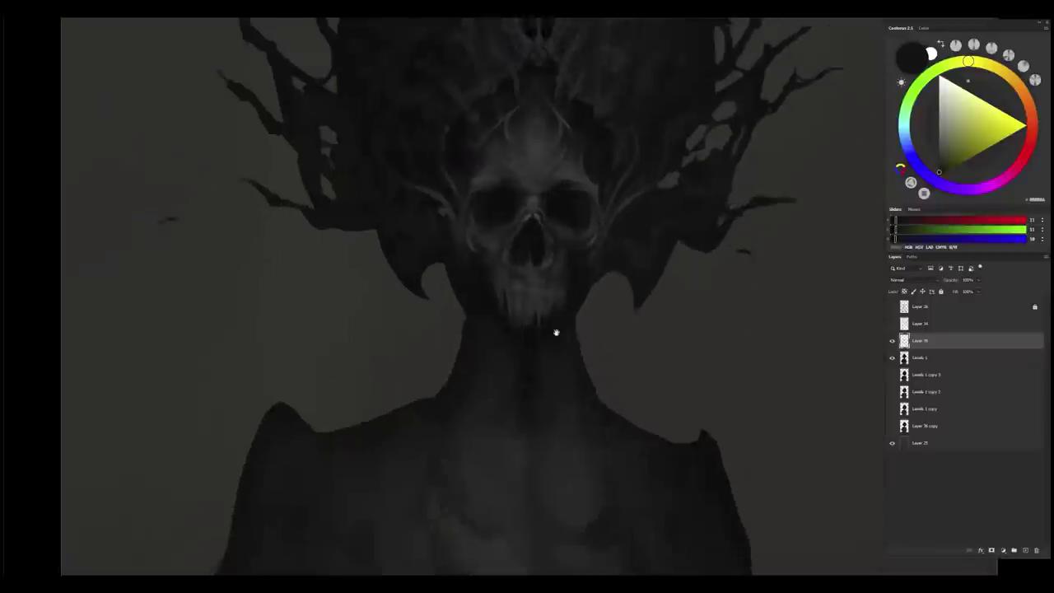
- Copy one half of the nose area onto a new layer and transform it to even out the nasal cavity
left_click(533, 299, "alt")
scroll(568, 325, "down", 3)
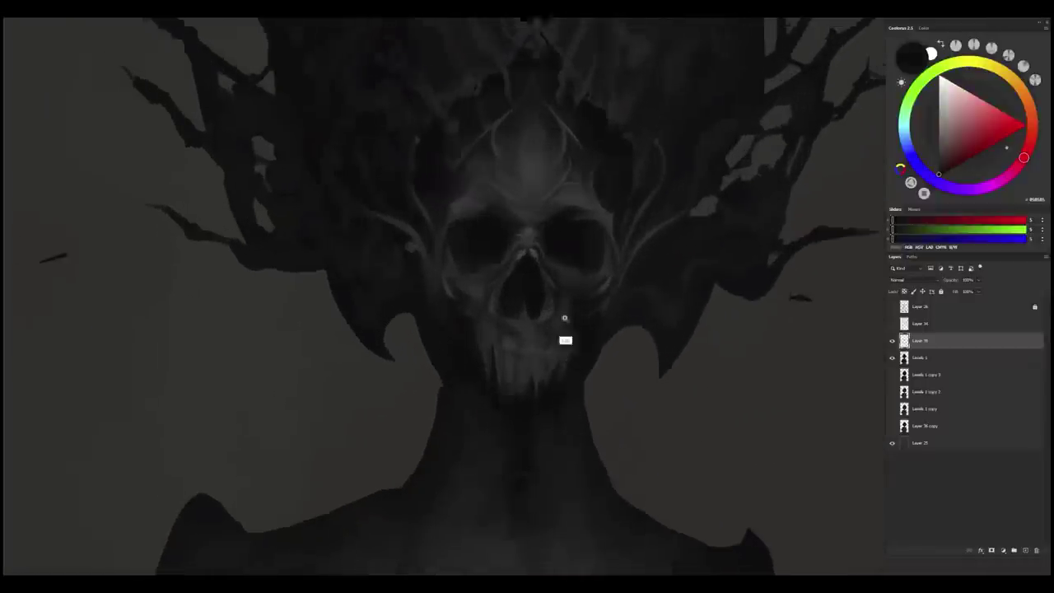
key("l")
left_click_drag(540, 271, 544, 275)
key("ctrl+j")
scroll(541, 359, "up", 2)
key("ctrl+t")
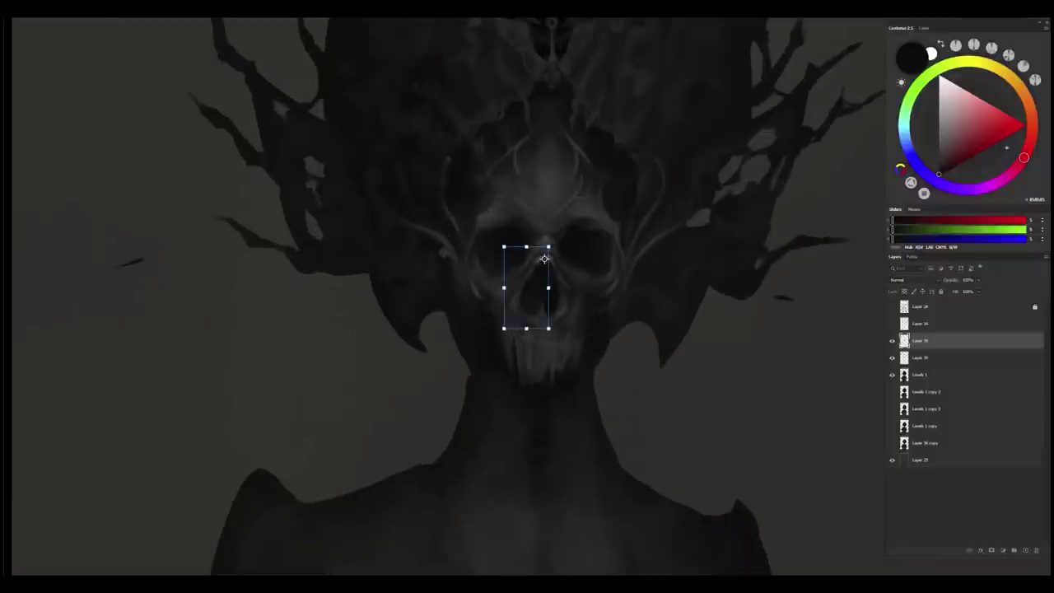
left_click_drag(524, 367, 536, 364)
key("Return")
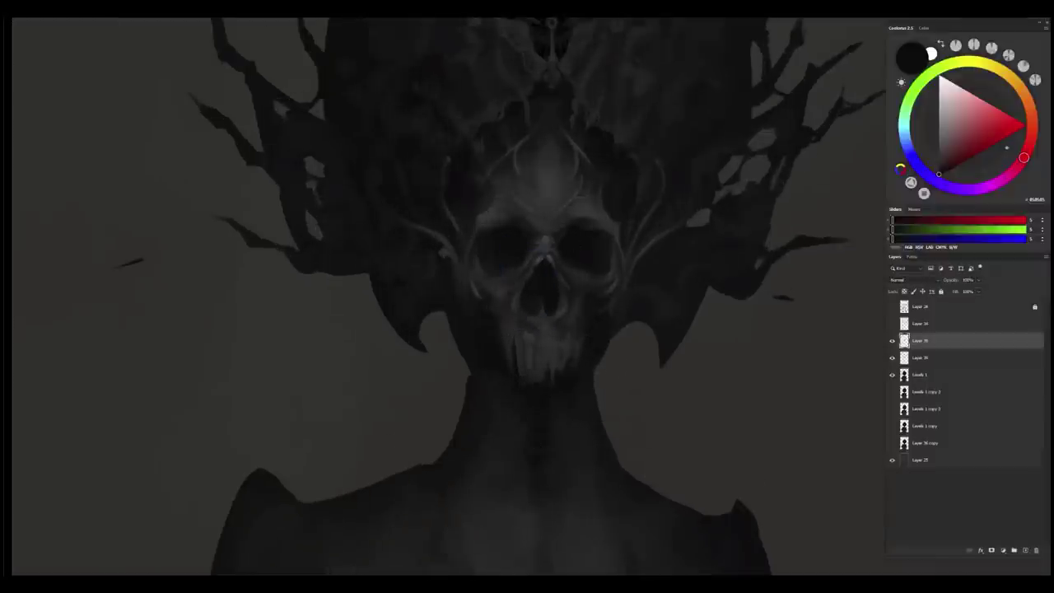
- Repaint the inside and edges of the nasal cavity with tones sampled around the nose
scroll(599, 369, "down", 2)
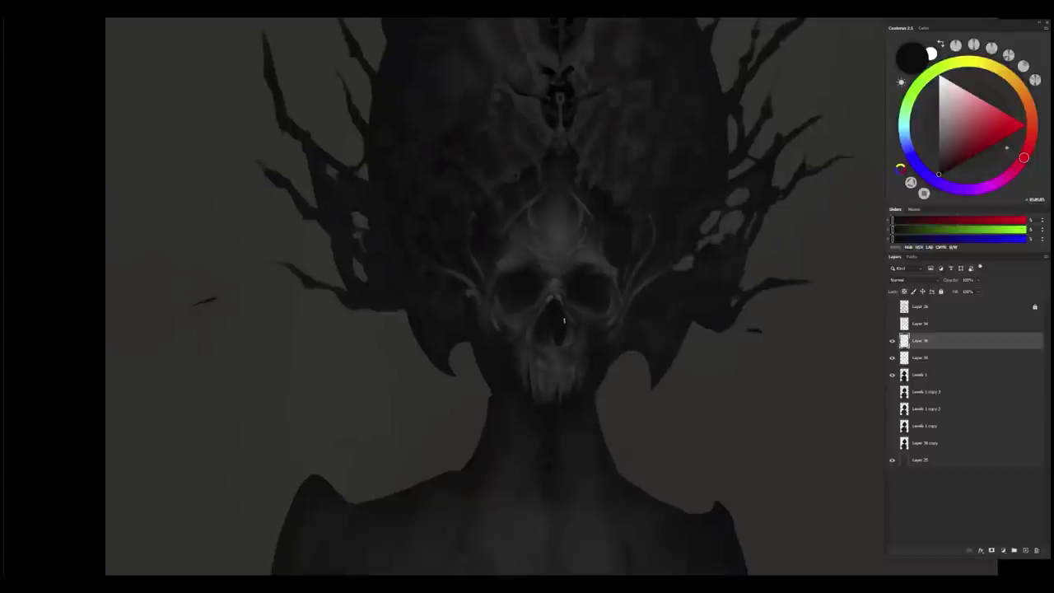
left_click(539, 335, "alt")
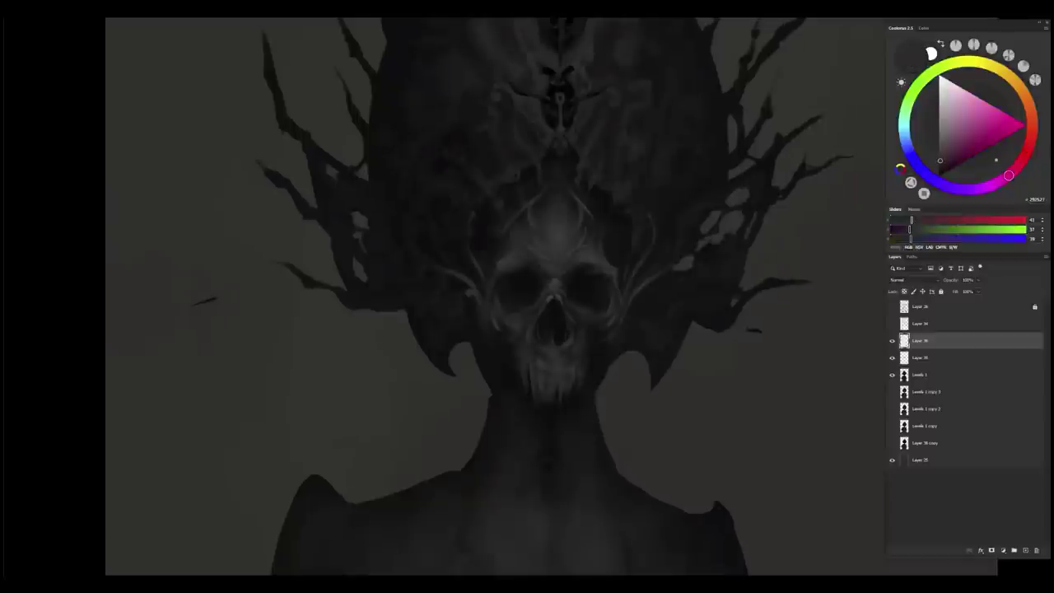
left_click(537, 328, "alt")
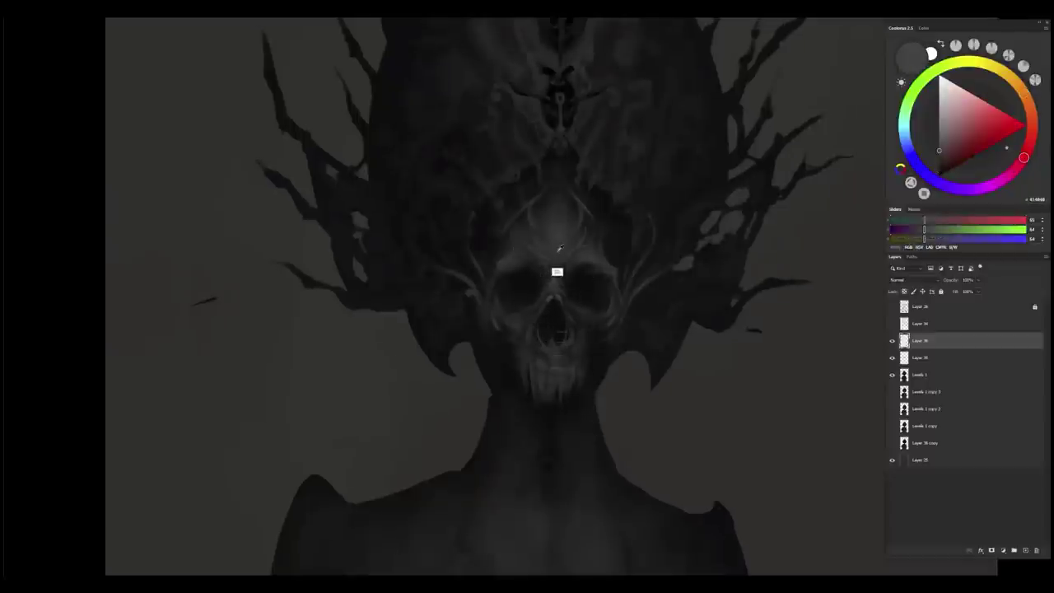
scroll(553, 360, "down", 5)
scroll(568, 370, "up", 7)
- Shade the bone between the nasal cavity and the teeth with sampled darks, and merge the nose layer into the layer below
left_click(559, 345, "alt")
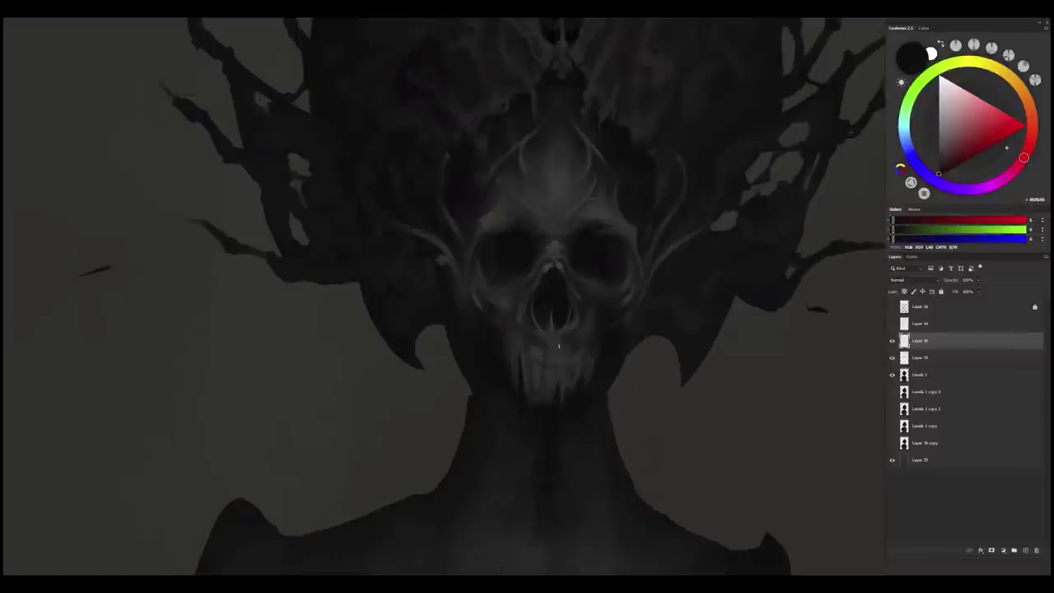
left_click(546, 339, "alt")
left_click(563, 352, "alt")
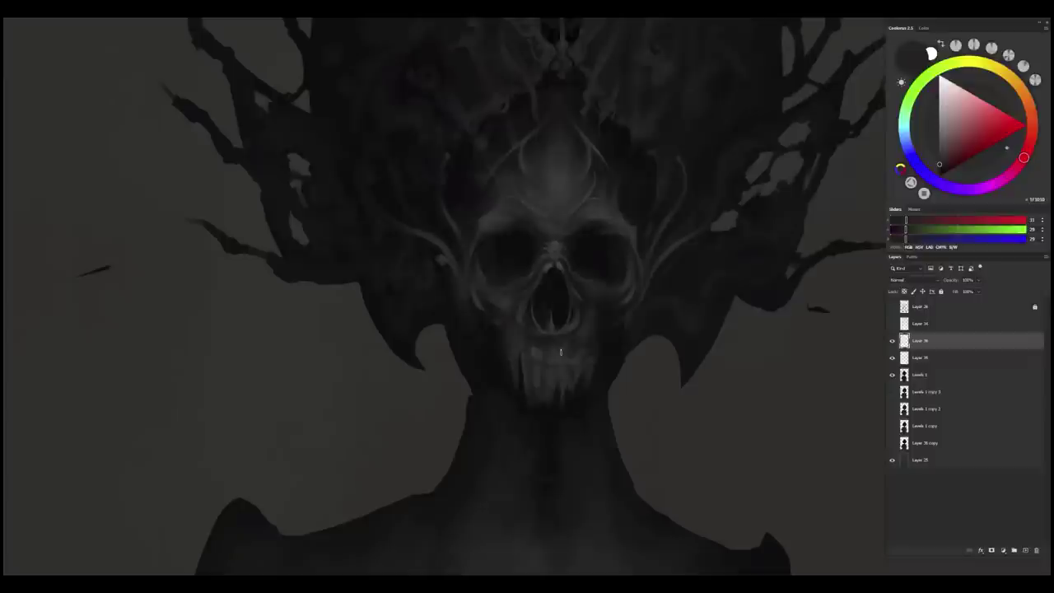
scroll(630, 341, "down", 4)
scroll(632, 405, "up", 2)
key("ctrl+e")
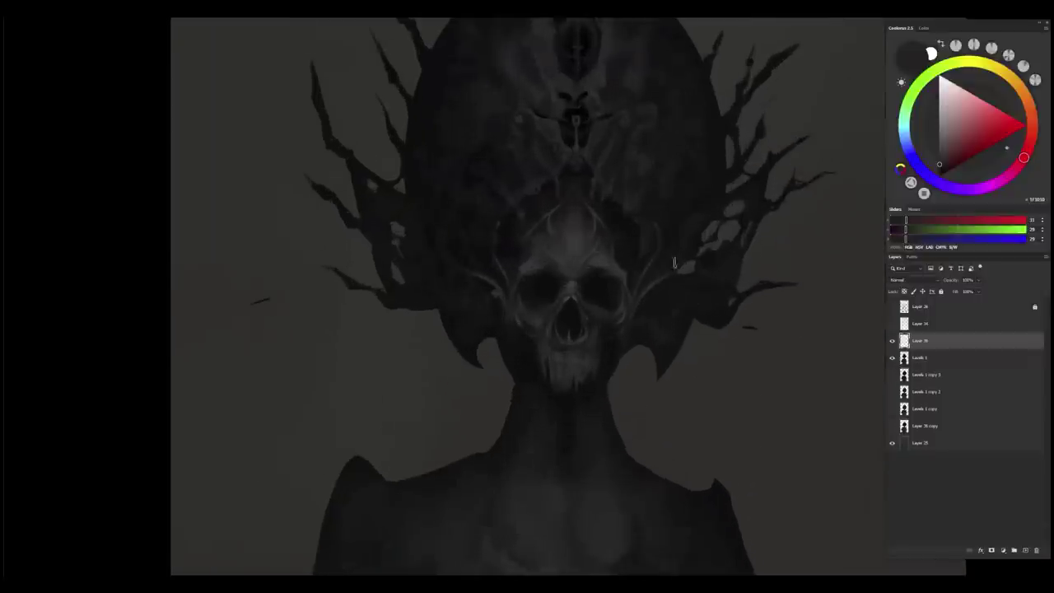
- Darken the gap between the skull's right temple and the curved branch with sampled near-black tones
scroll(646, 280, "down", 4)
scroll(637, 340, "up", 4)
left_click(647, 265, "alt")
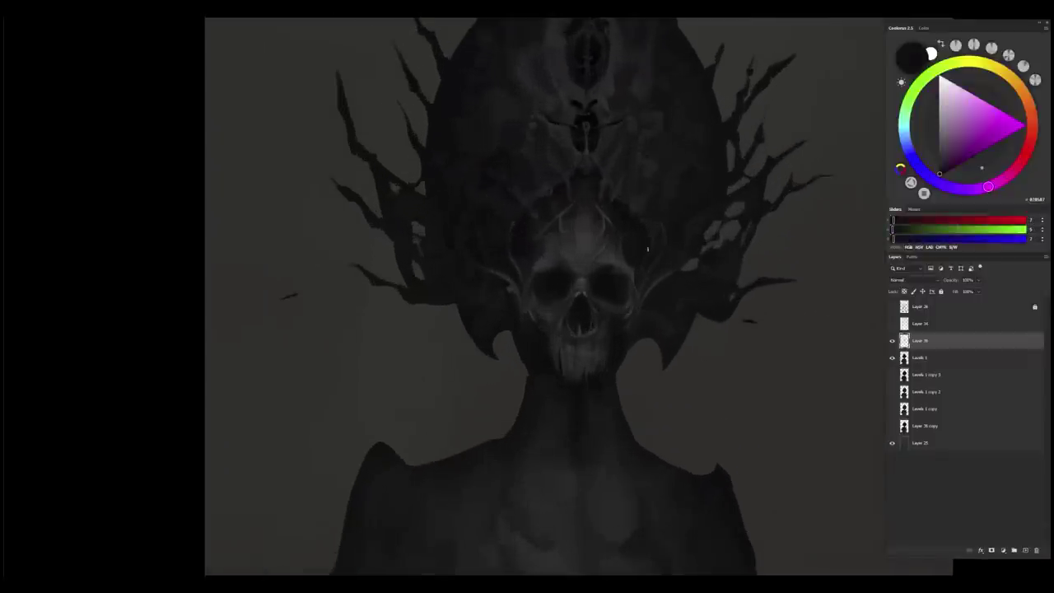
left_click(650, 231, "alt")
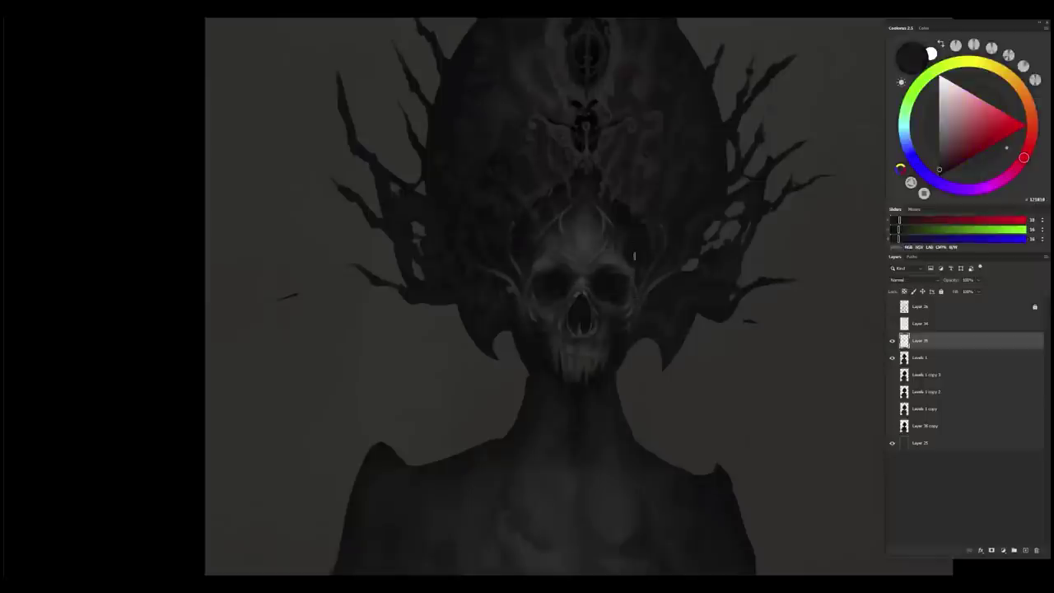
- Copy a selected piece of the temple branches onto a new layer and transform it beside the skull's right temple
key("alt+l")
key("Escape")
key("l")
mouse_move(659, 234)
left_mouse_down()
mouse_move(672, 260)
mouse_move(660, 234)
mouse_move(681, 228)
mouse_move(643, 221)
left_mouse_up()
key("ctrl+j")
key("ctrl+t")
key("Return")
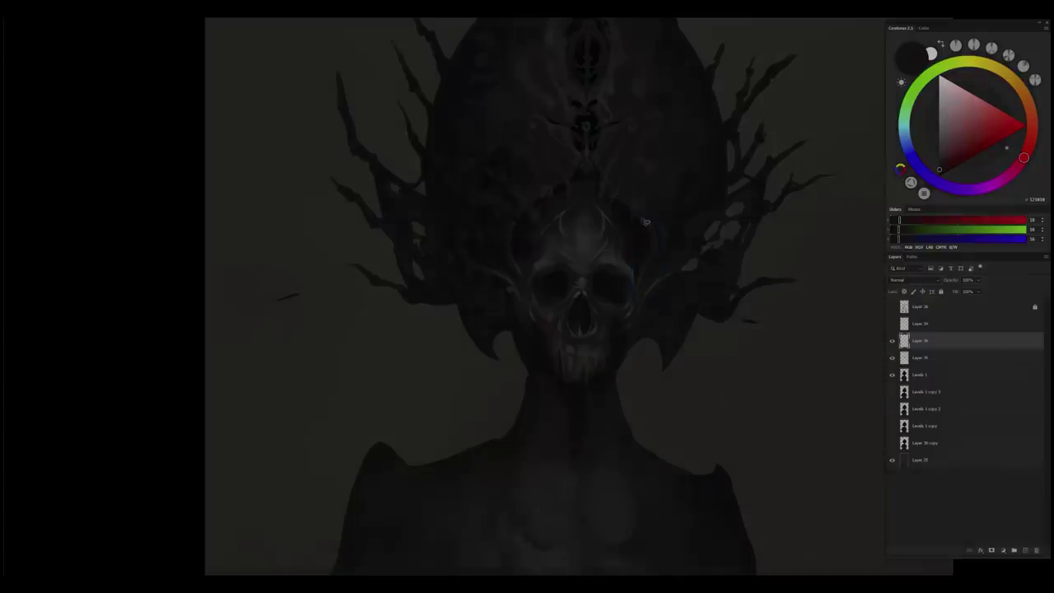
left_click(644, 222, "alt")
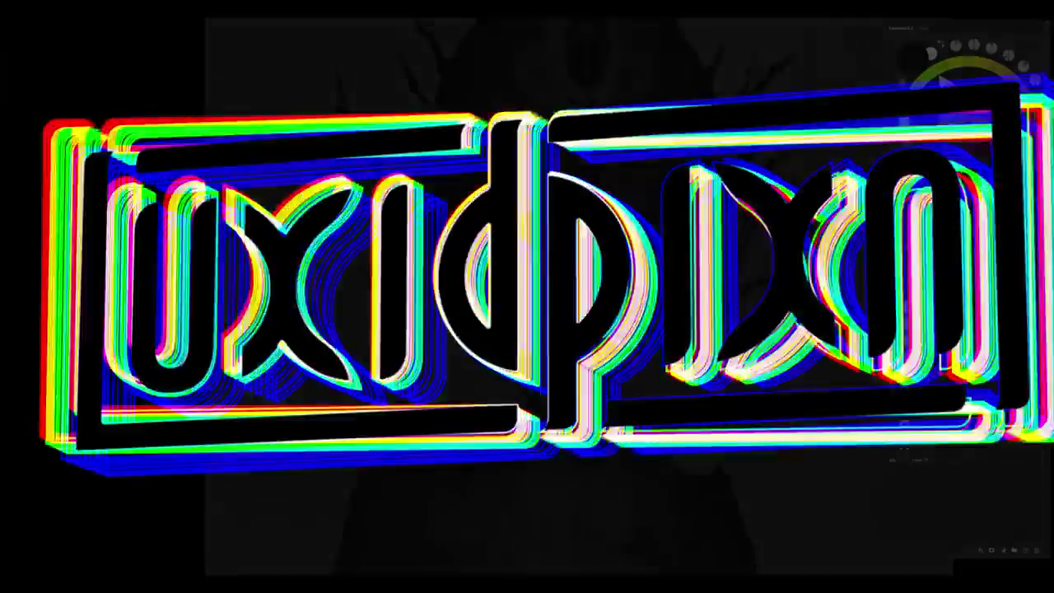